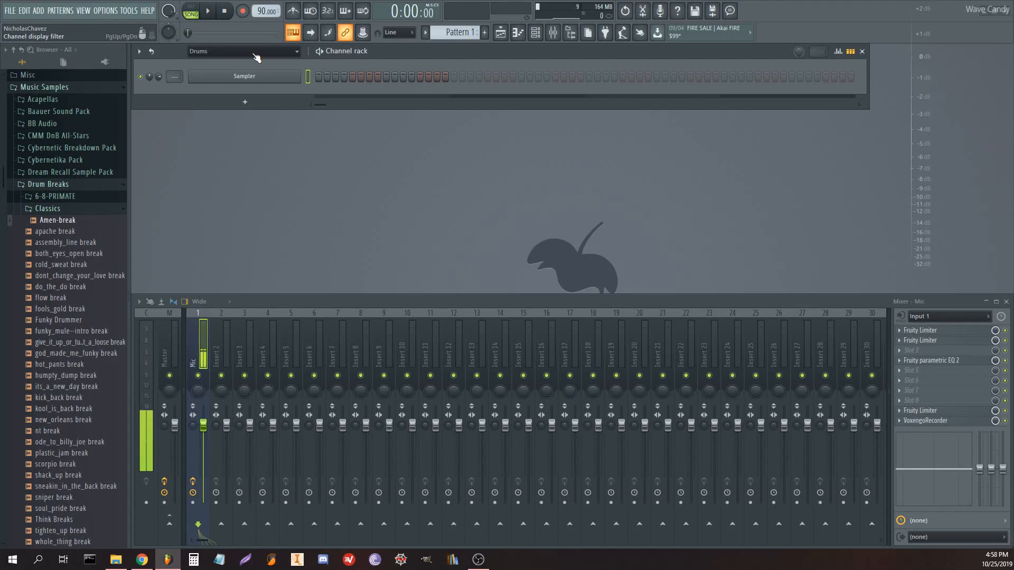
Show the "Fuckery" channel group in the channel rack and open its Fruity Granulizer
left_click(260, 61)
left_click(238, 91)
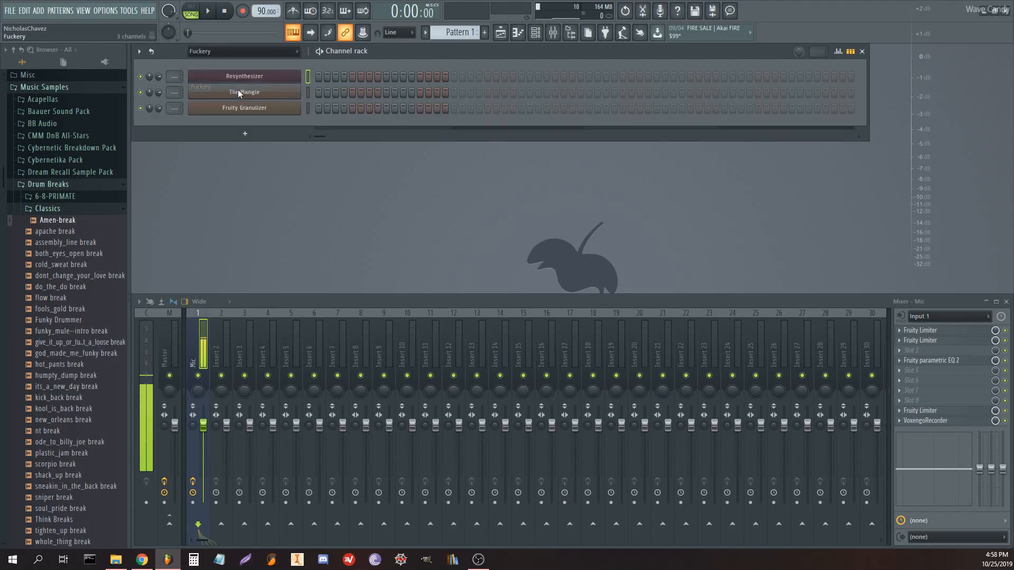
left_click(259, 112)
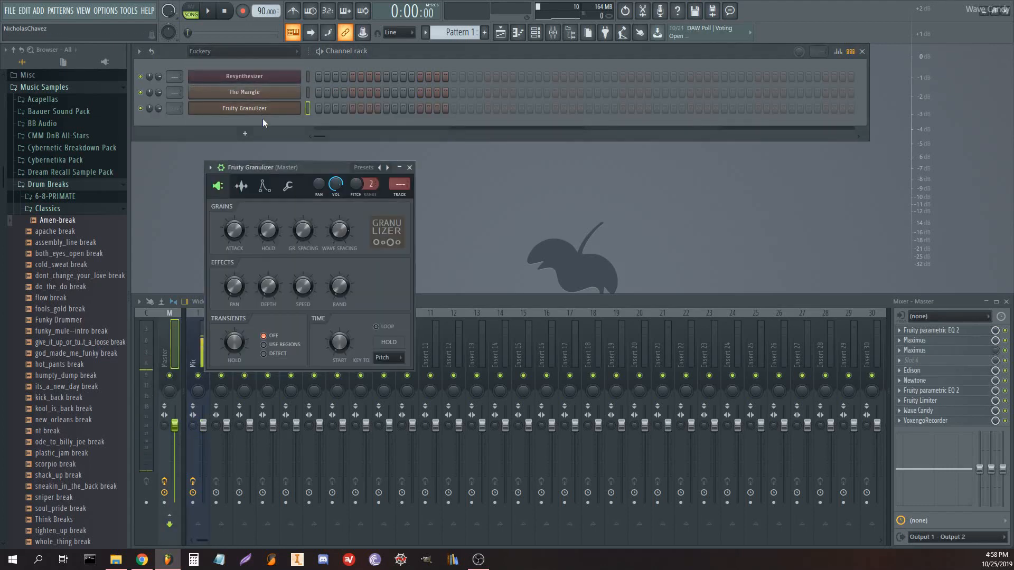
left_click_drag(302, 166, 355, 160)
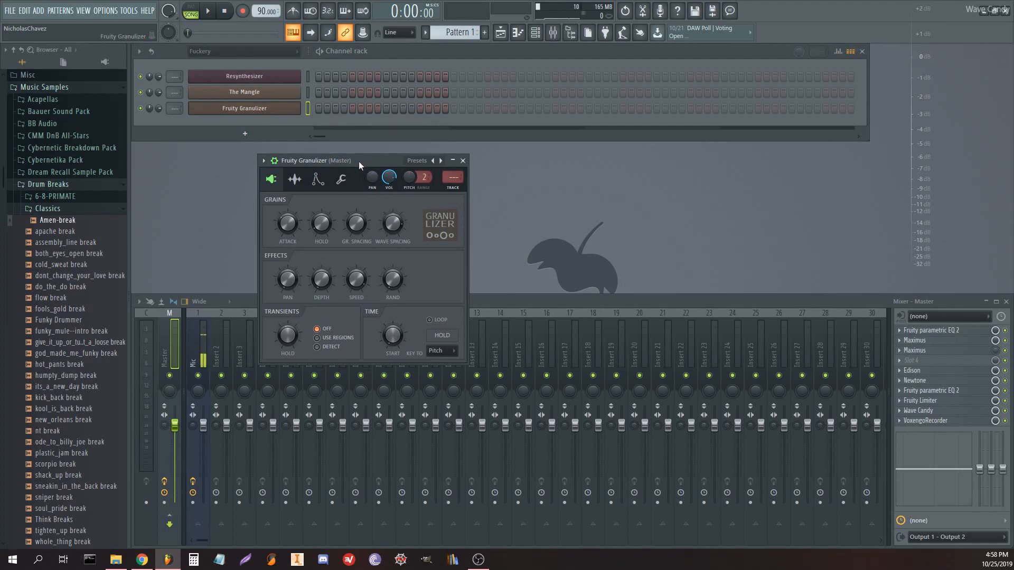
mouse_move(359, 161)
left_mouse_down()
mouse_move(382, 148)
mouse_move(363, 153)
left_mouse_up()
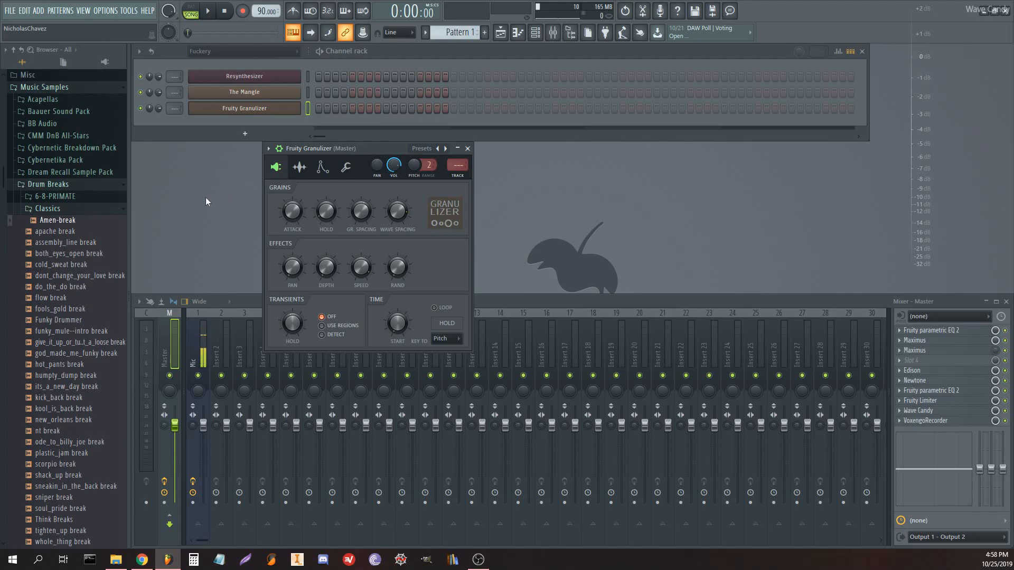
Preview the Amen-break sample from the Classics folder and load it into the Fruity Granulizer
left_click(73, 222)
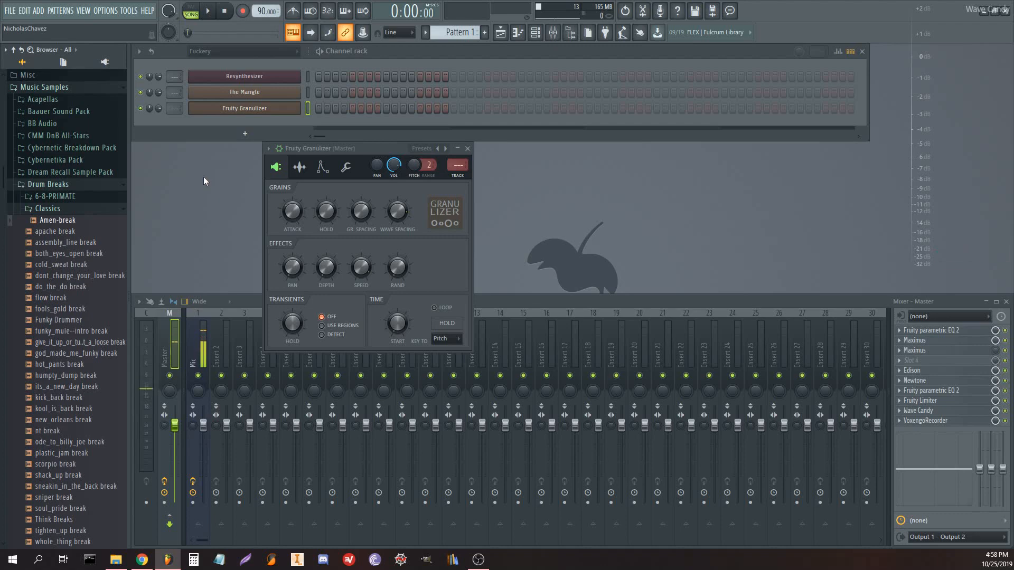
left_click_drag(344, 147, 343, 120)
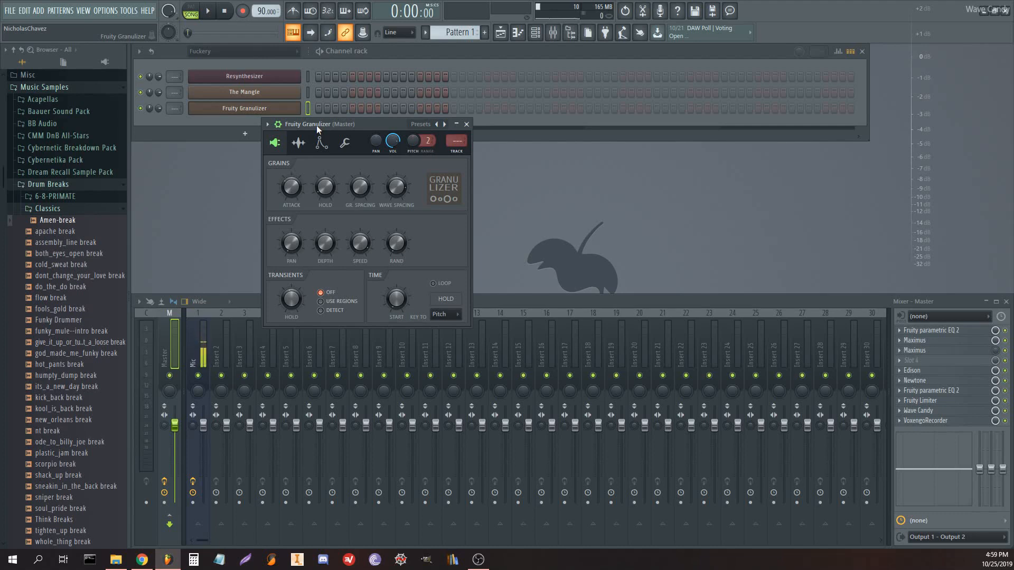
left_click_drag(316, 125, 400, 117)
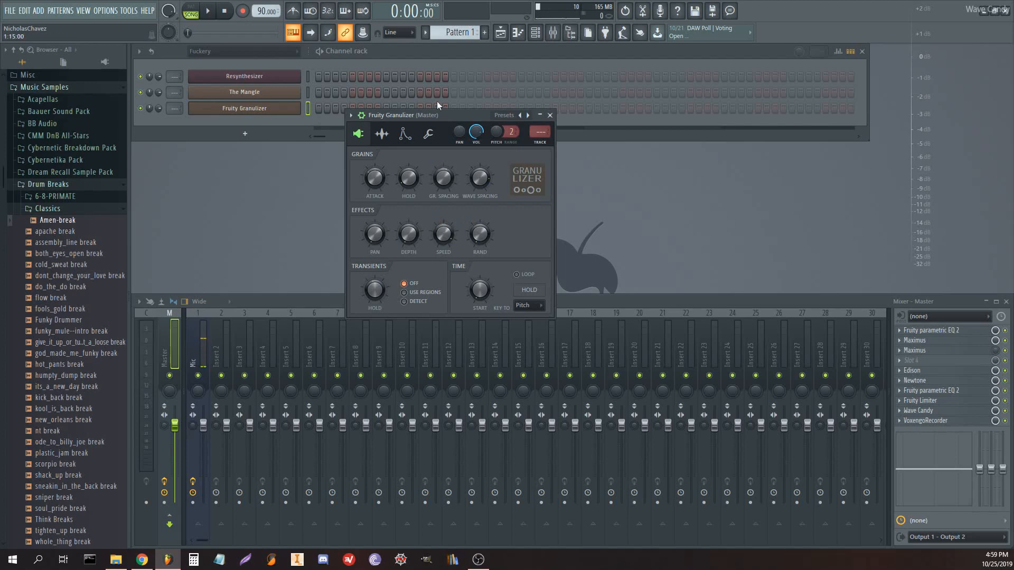
left_click_drag(442, 118, 430, 112)
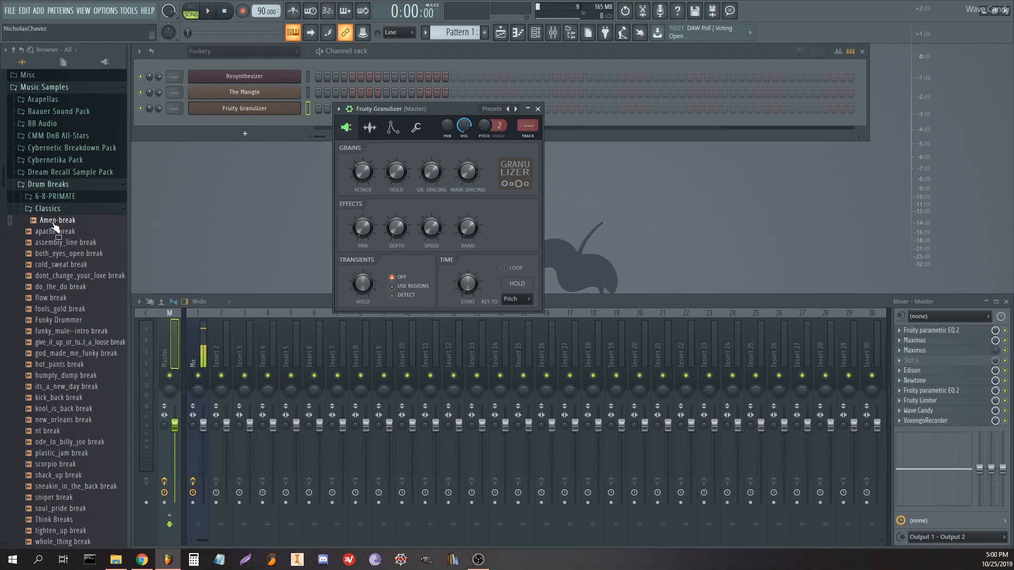
left_click_drag(58, 220, 442, 194)
Examine The Mangle's interface and compare it with the granular controls of the Amen-break Granulizer
left_click(289, 93)
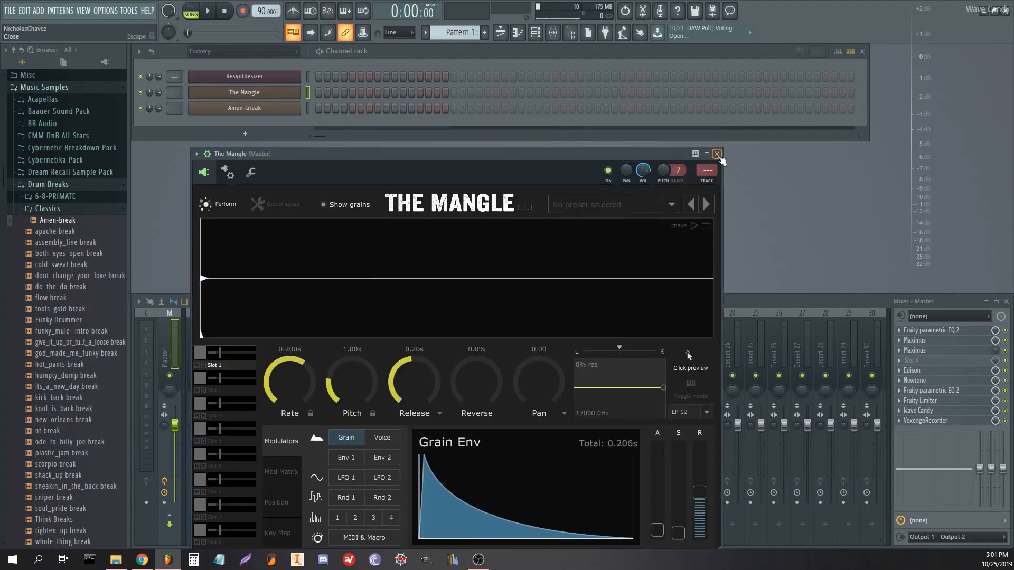
left_click(716, 154)
left_click(290, 109)
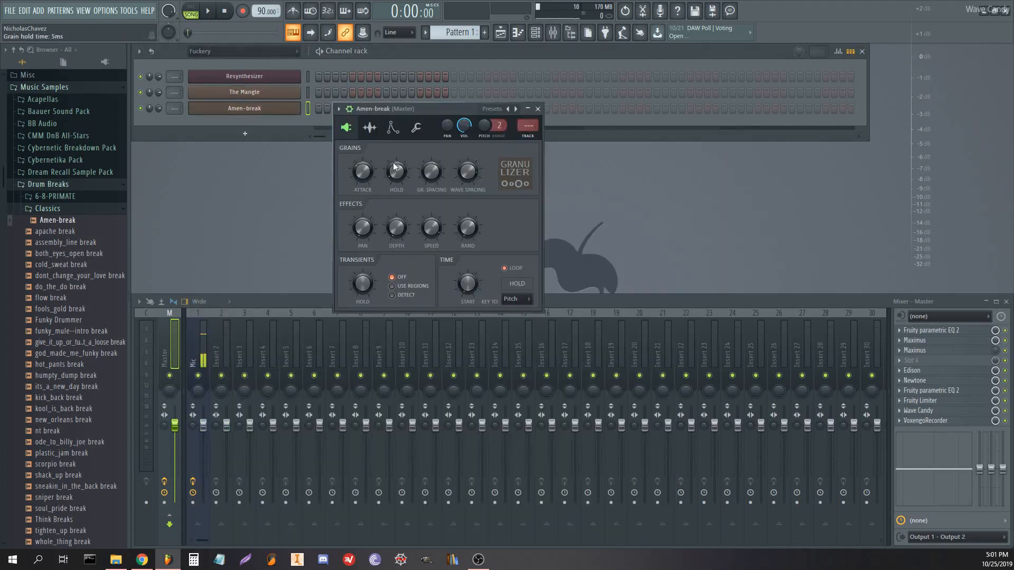
left_click_drag(429, 110, 415, 114)
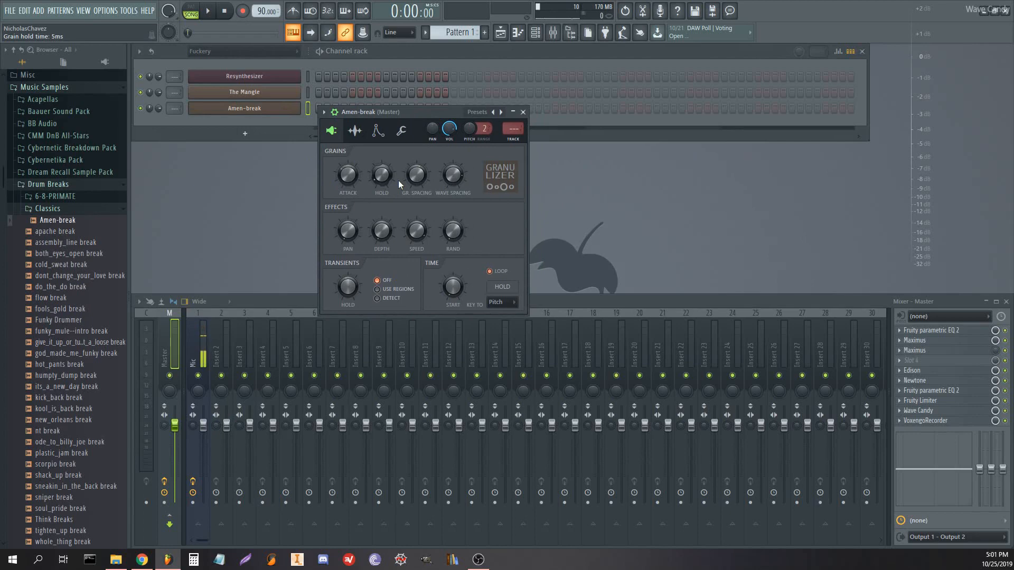
left_click(293, 93)
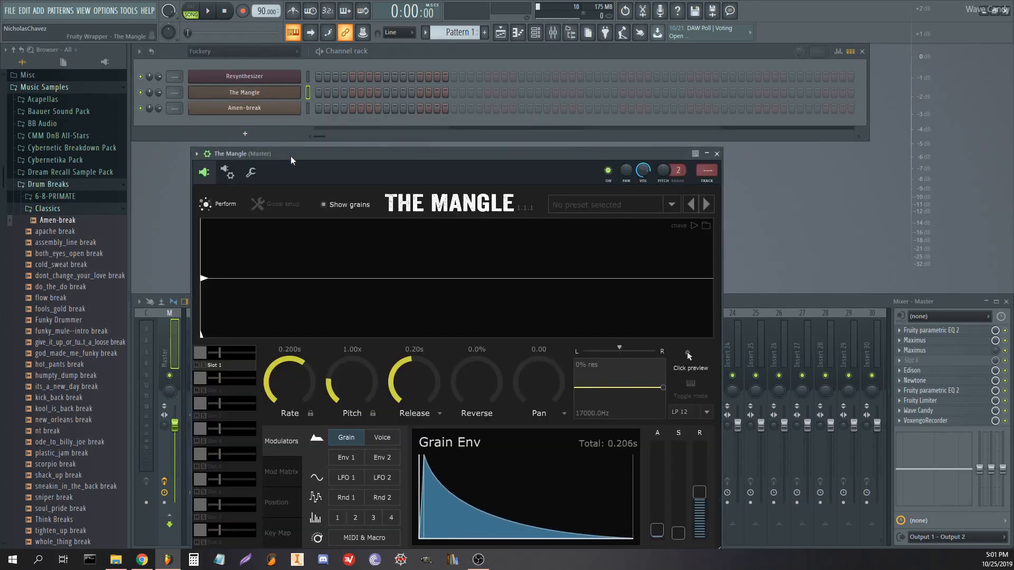
left_click_drag(290, 156, 303, 111)
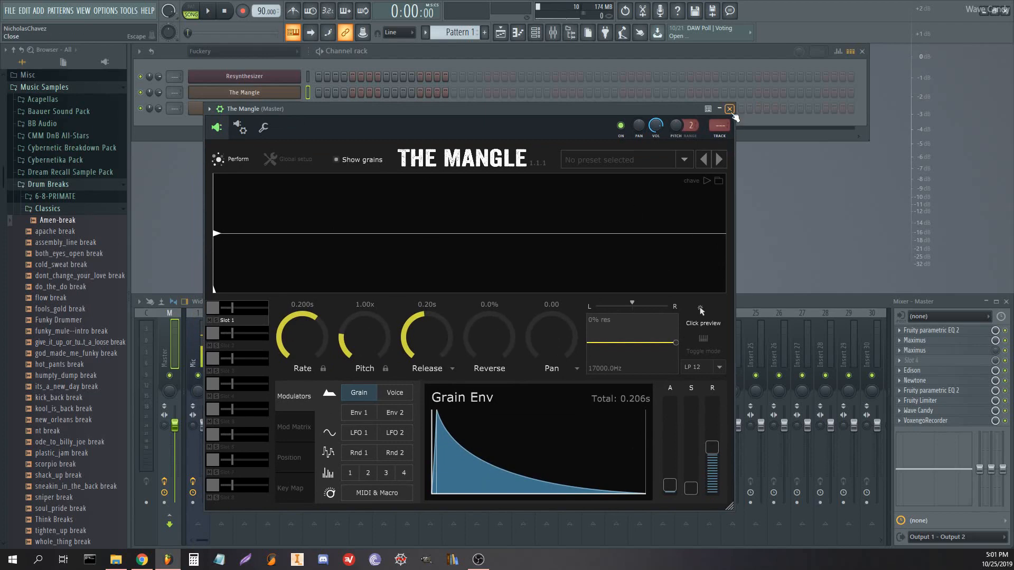
left_click(730, 110)
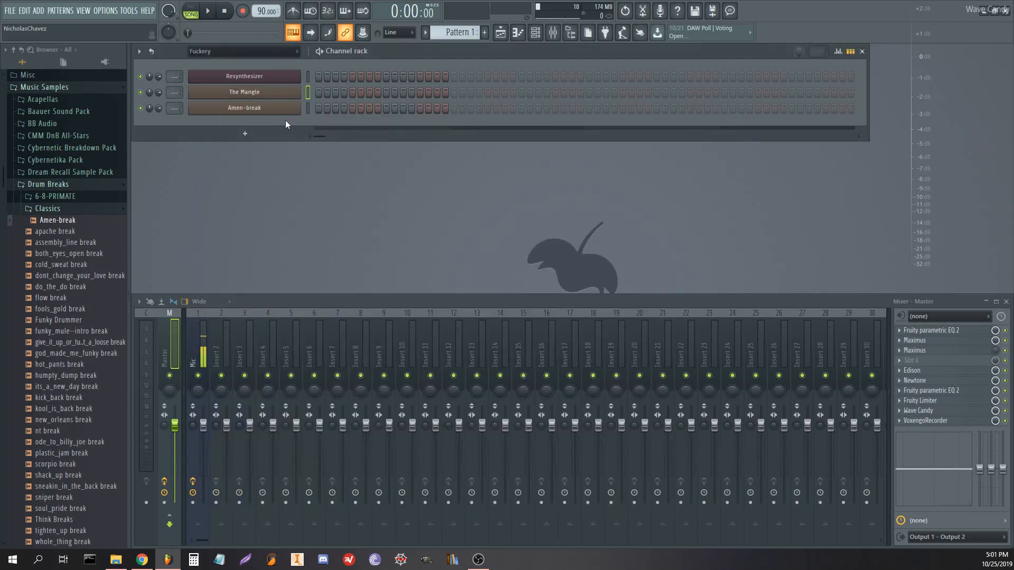
left_click(273, 112)
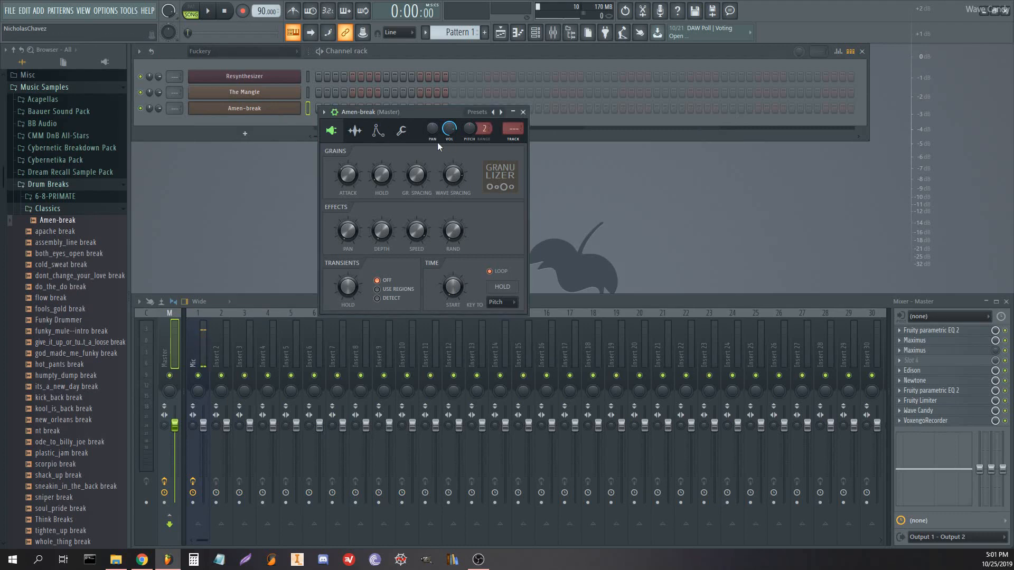
Add a four-bar C5 note at bar 1 in the piano roll of the Amen-break channel
right_click(293, 108)
left_click(370, 109)
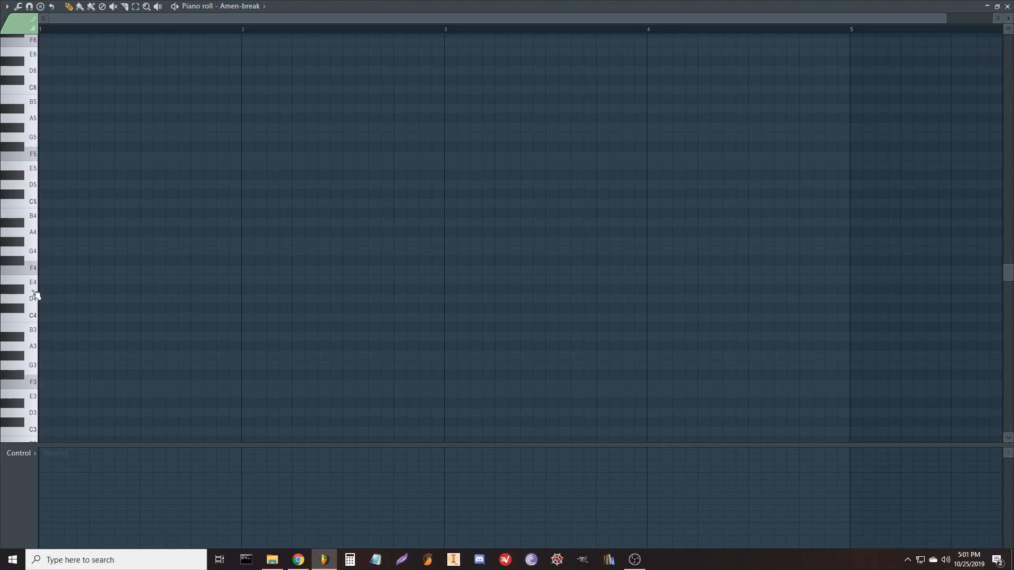
left_click(43, 204)
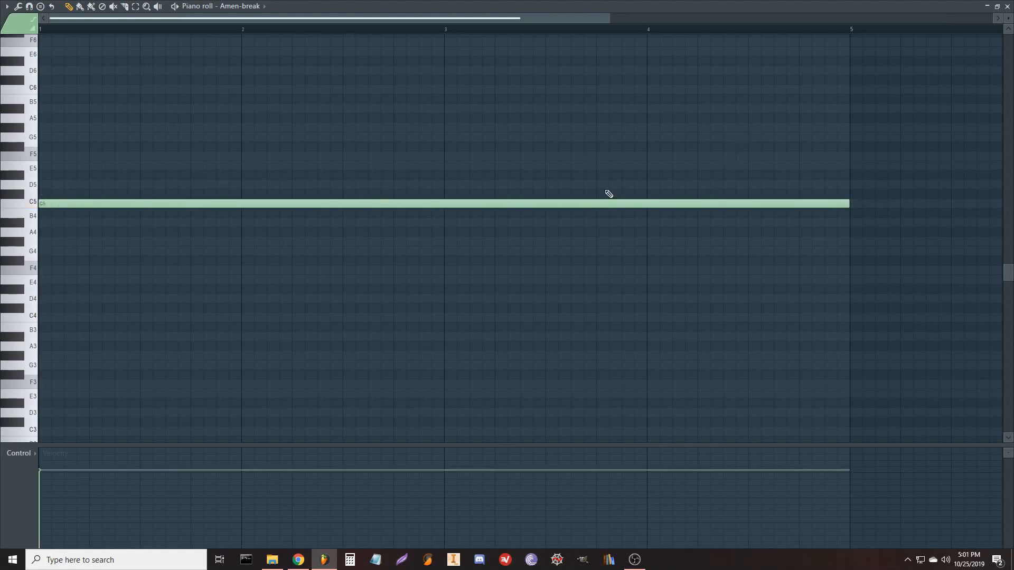
Place Pattern 1 at bar 1 on Track 1 of the playlist and briefly play it back
left_click(1008, 7)
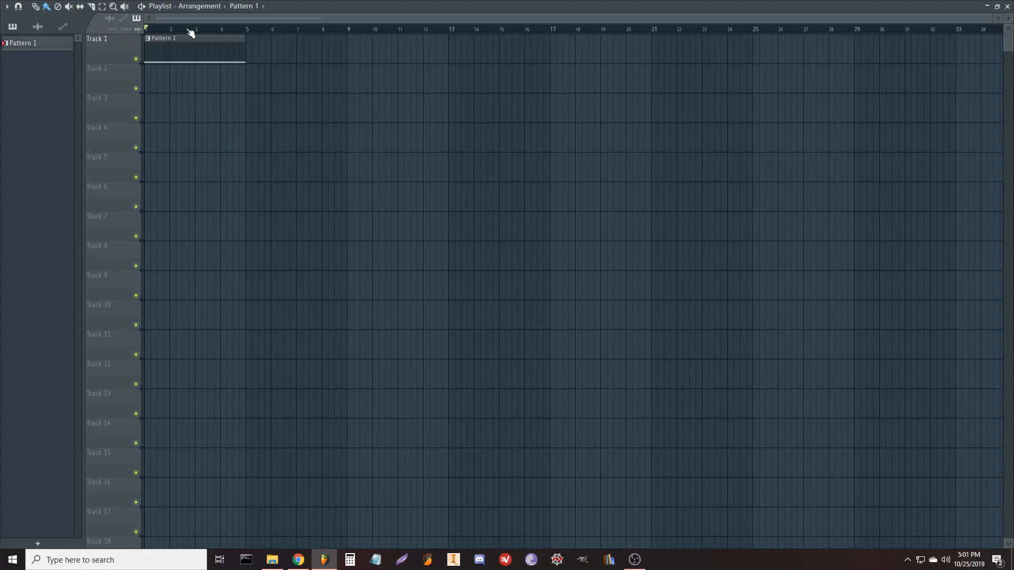
key("space")
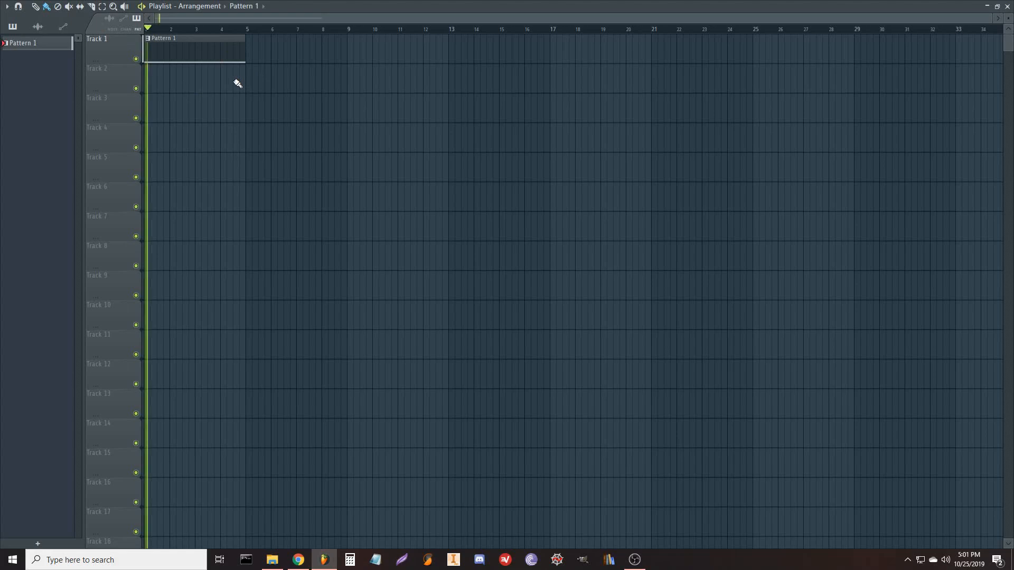
key("space")
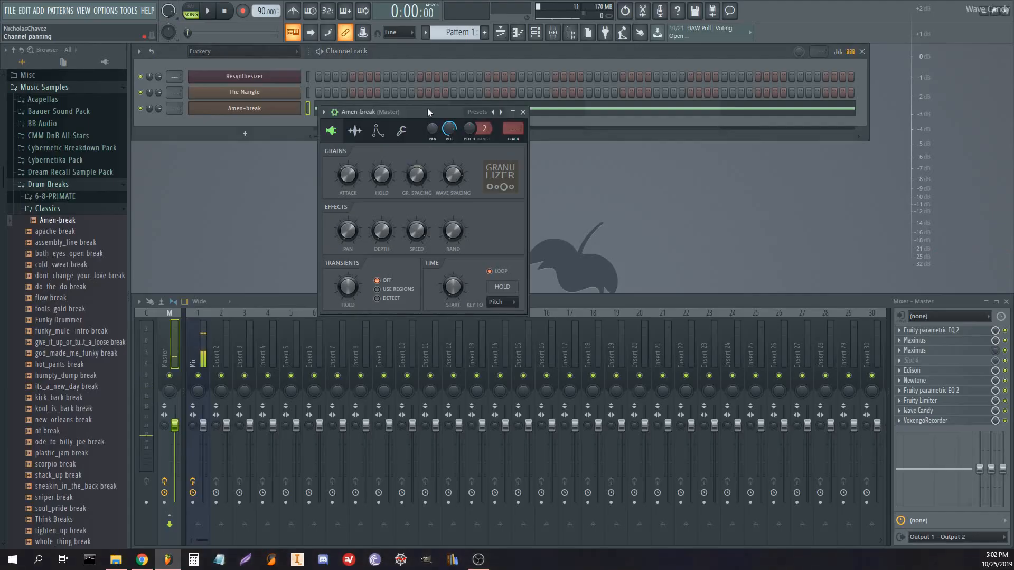
Create automation clips for the Amen-break Granulizer's attack, hold, grain spacing and wave spacing knobs
left_click_drag(428, 112, 323, 140)
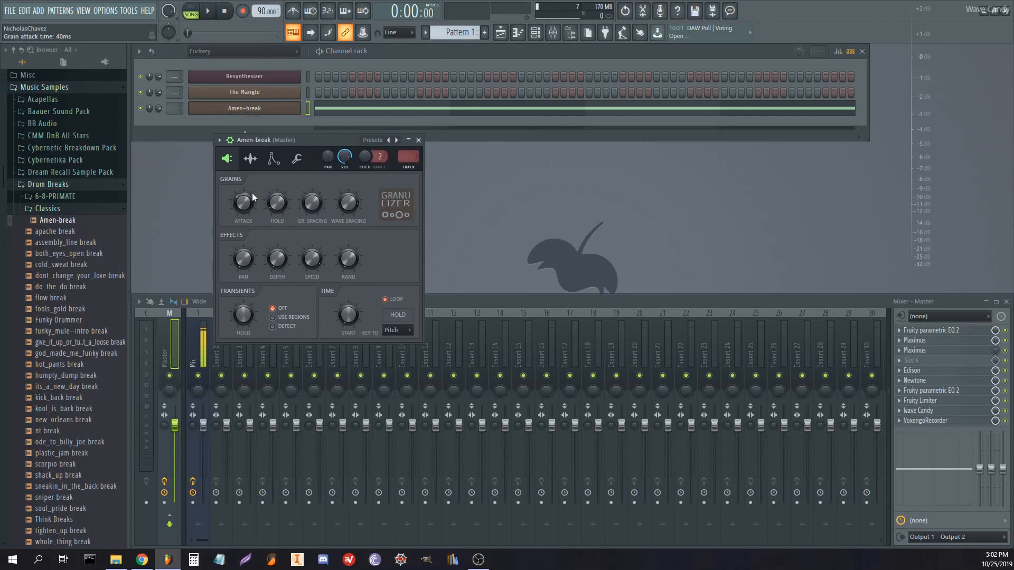
right_click(243, 201)
left_click(264, 268)
right_click(274, 206)
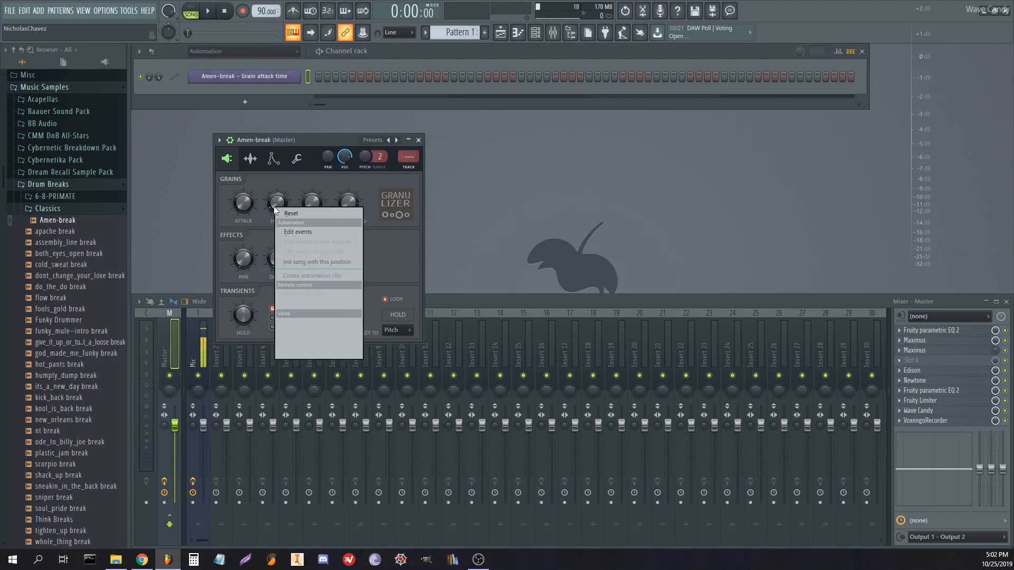
left_click(322, 276)
right_click(313, 202)
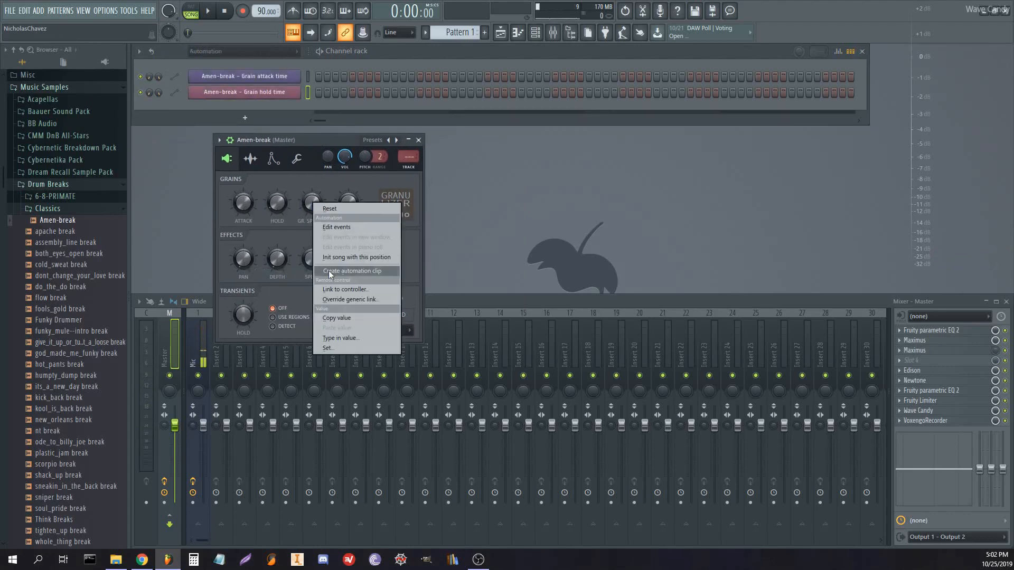
left_click(328, 270)
right_click(349, 202)
left_click(366, 270)
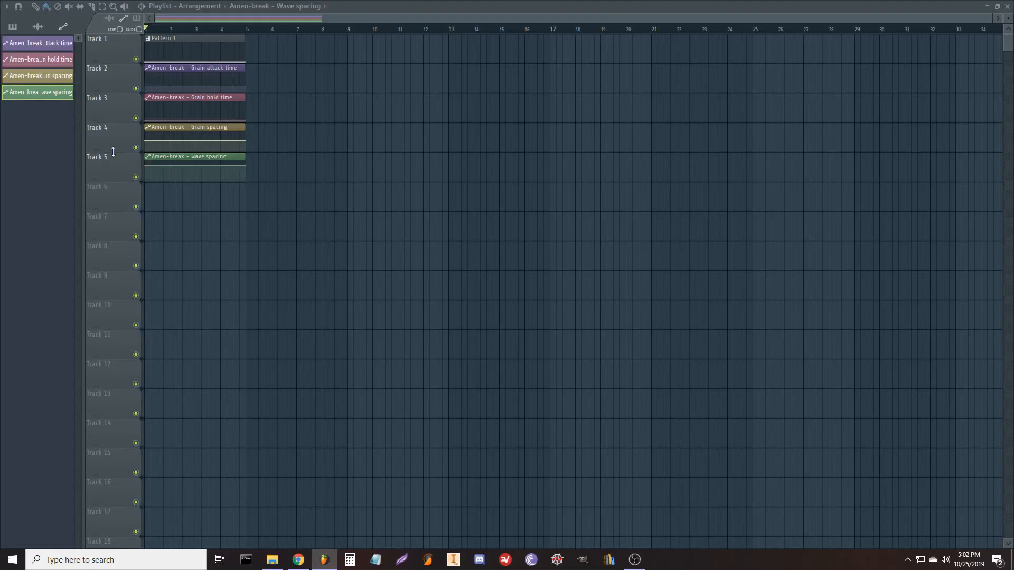
Increase the heights of playlist Tracks 4 and 5 holding the grain spacing and wave spacing clips
left_click_drag(114, 150, 117, 185)
mouse_move(118, 125)
left_mouse_down()
mouse_move(120, 151)
mouse_move(121, 128)
left_mouse_up()
left_click_drag(114, 216, 109, 258)
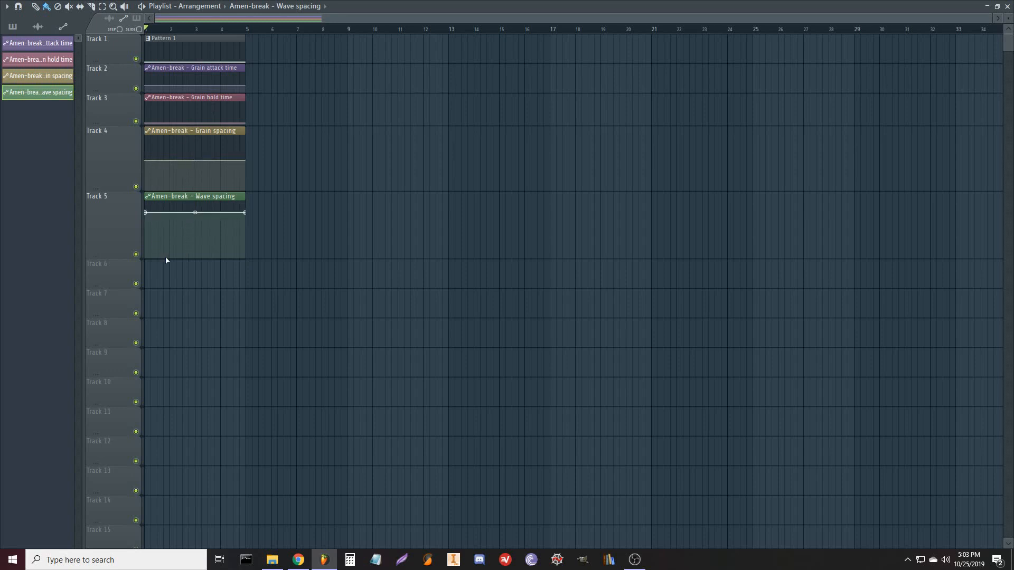
Shape the Grain spacing automation from bar 1 to mid-bar 2 with curved peaks, a sharp drop at bar 2 and a partial rise
scroll(370, 412, "up", 3)
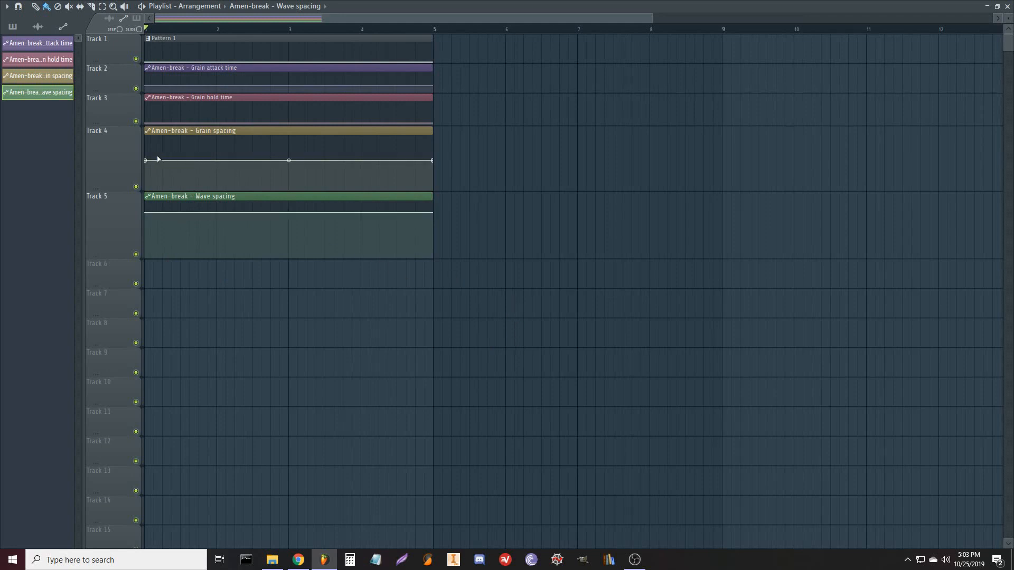
left_click_drag(162, 161, 216, 186)
left_click(180, 164)
left_click(208, 145)
left_click_drag(194, 147, 194, 155)
left_click(253, 168)
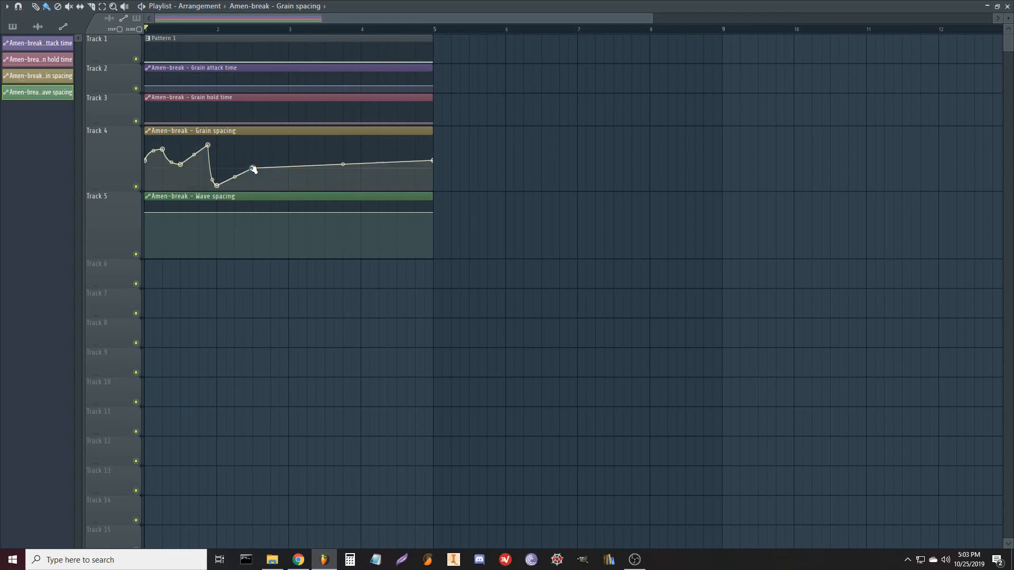
Continue the Grain spacing automation to the end of bar 4 with alternating low and high points, peaking highest in bar 4
left_click(261, 184)
left_click(308, 185)
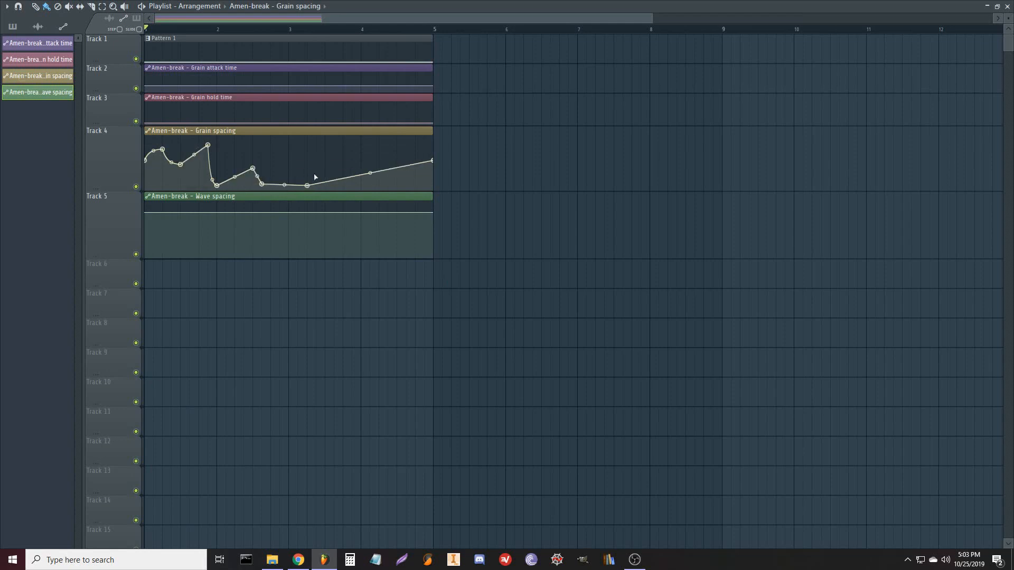
left_click(370, 183)
left_click(361, 145)
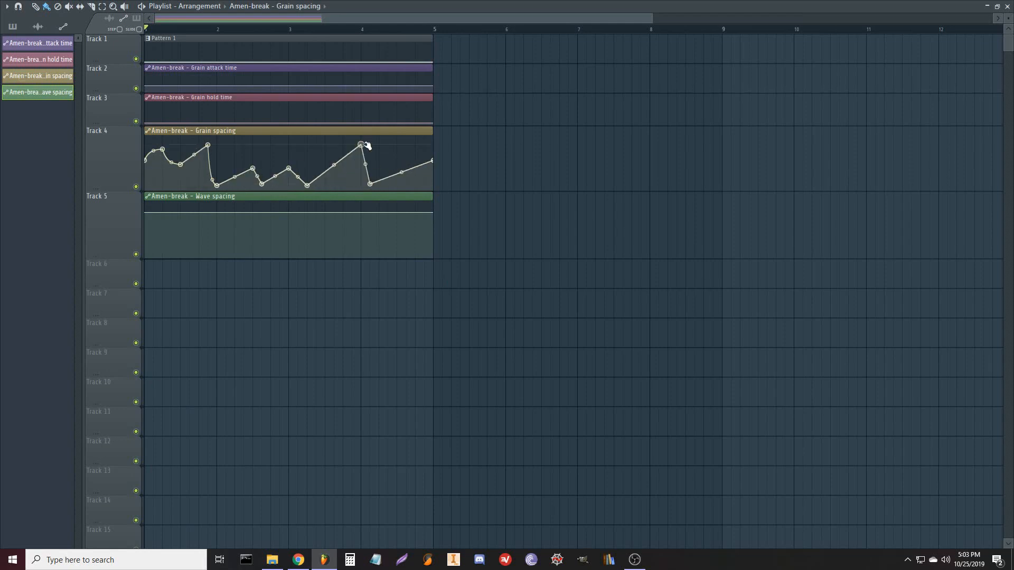
left_click(388, 141)
left_click(406, 156)
left_click(424, 143)
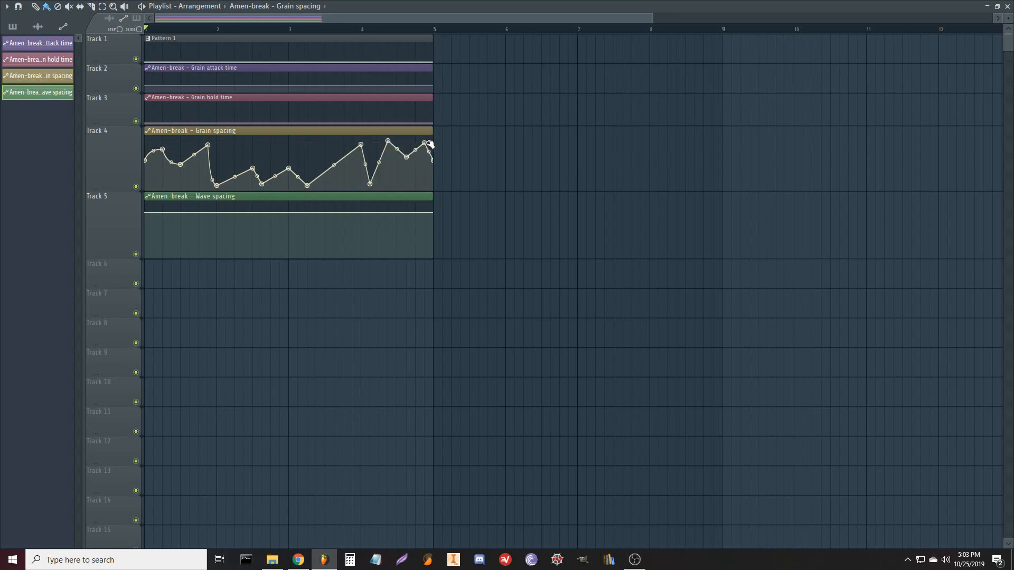
Draw a zigzag of alternating low and high points across all four bars of the Wave spacing automation clip
left_click(171, 245)
left_click(216, 220)
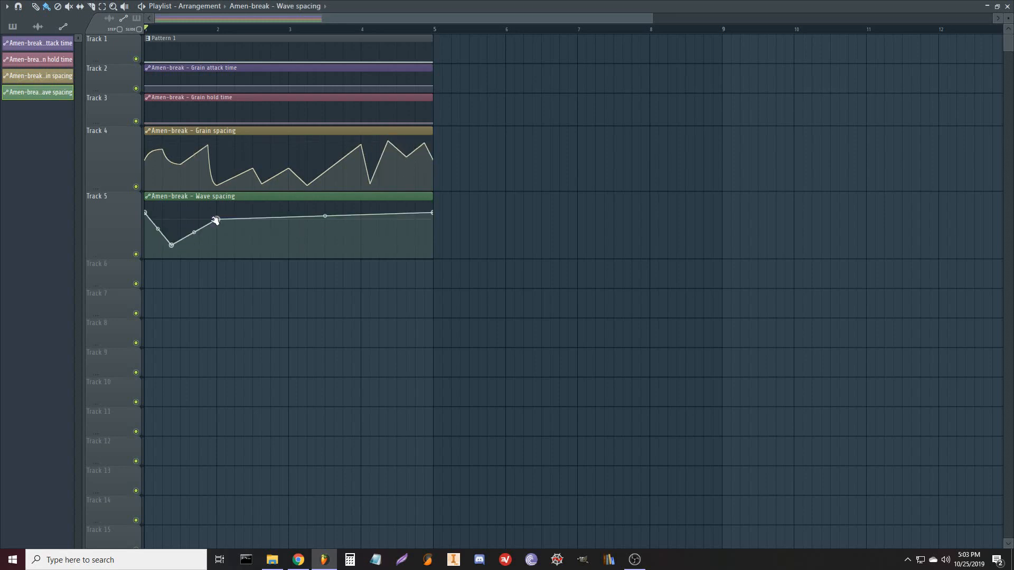
left_click(235, 252)
left_click(253, 230)
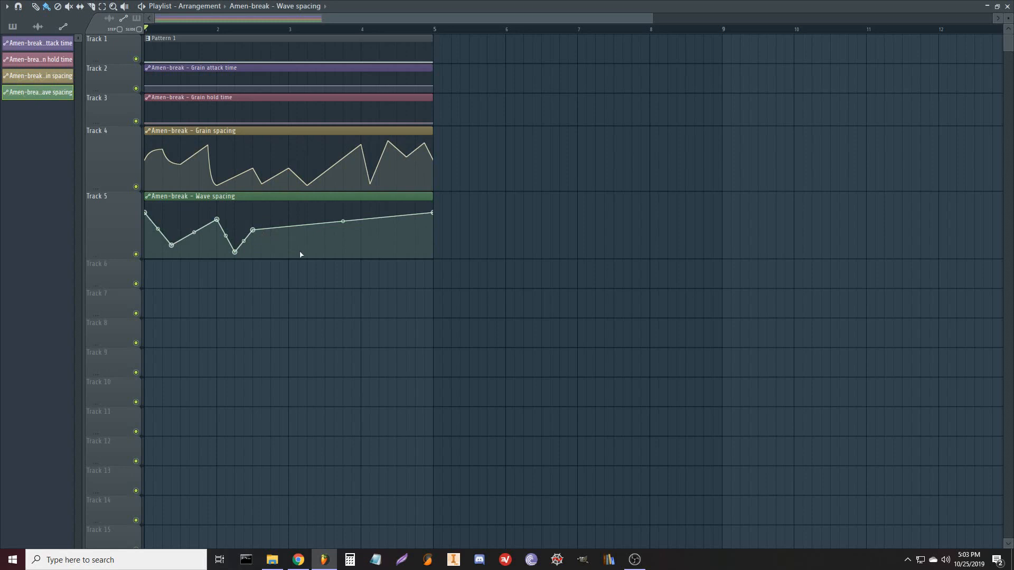
left_click(298, 253)
left_click(344, 233)
left_click(370, 251)
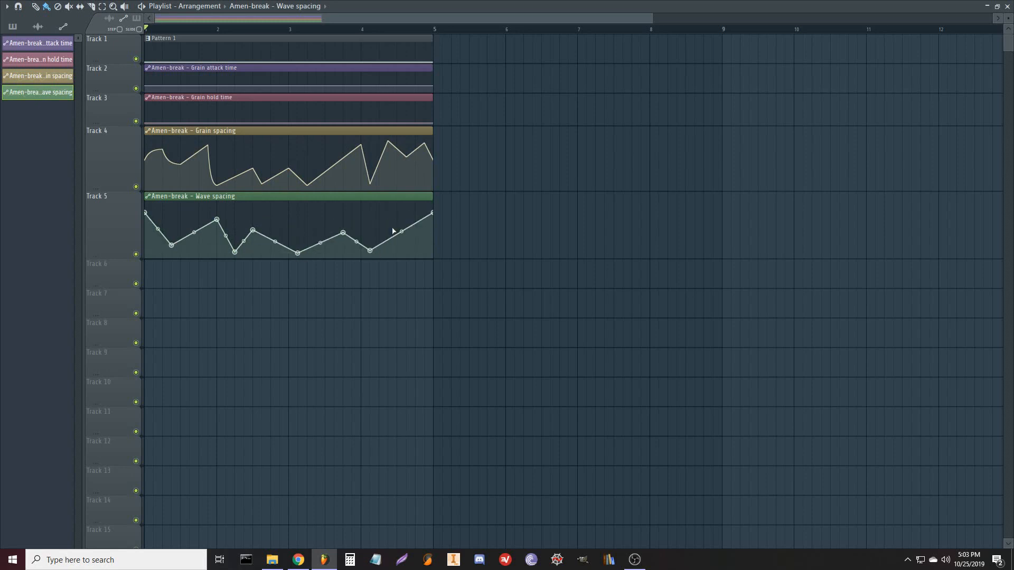
left_click(388, 228)
left_click(416, 246)
Draw low peaks in the Grain hold time automation in bar 1, late bar 2 and early bar 4, with dips at bar 2 and mid-bar 3
left_click(172, 109)
left_click(217, 122)
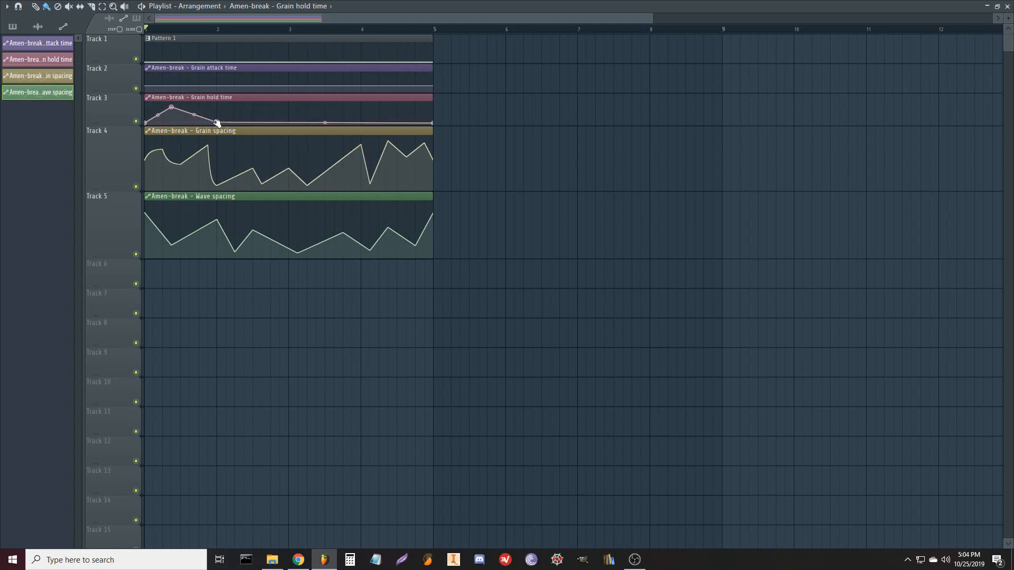
left_click(271, 111)
left_click(298, 120)
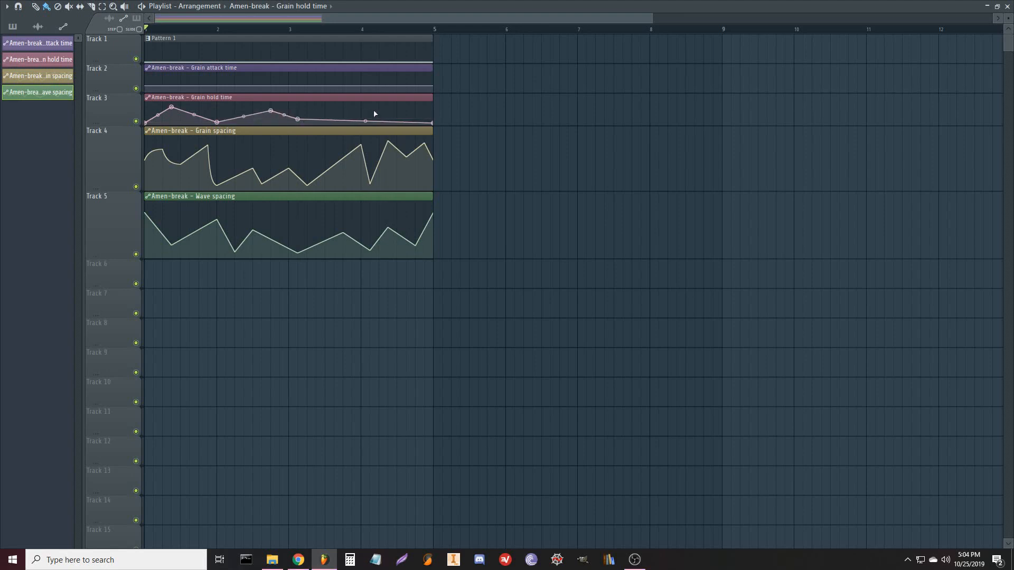
left_click(379, 110)
left_click(397, 117)
left_click(334, 122)
Raise the start of the Grain attack time automation and draw alternating low and high points across all four bars, highest in late bar 2
left_click_drag(148, 86, 147, 79)
left_click(182, 89)
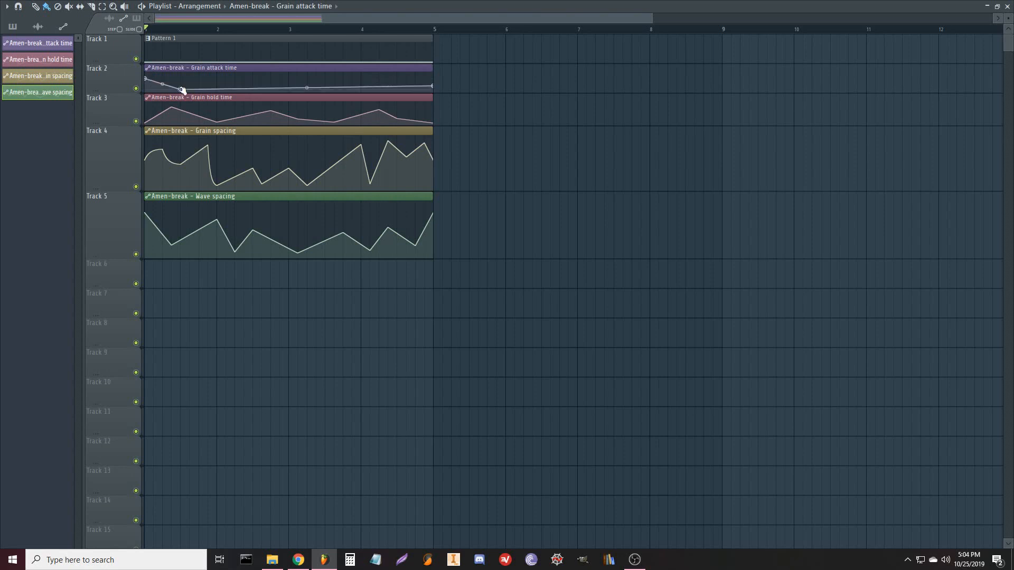
left_click(208, 83)
left_click(235, 87)
left_click(271, 76)
left_click(298, 90)
left_click(334, 84)
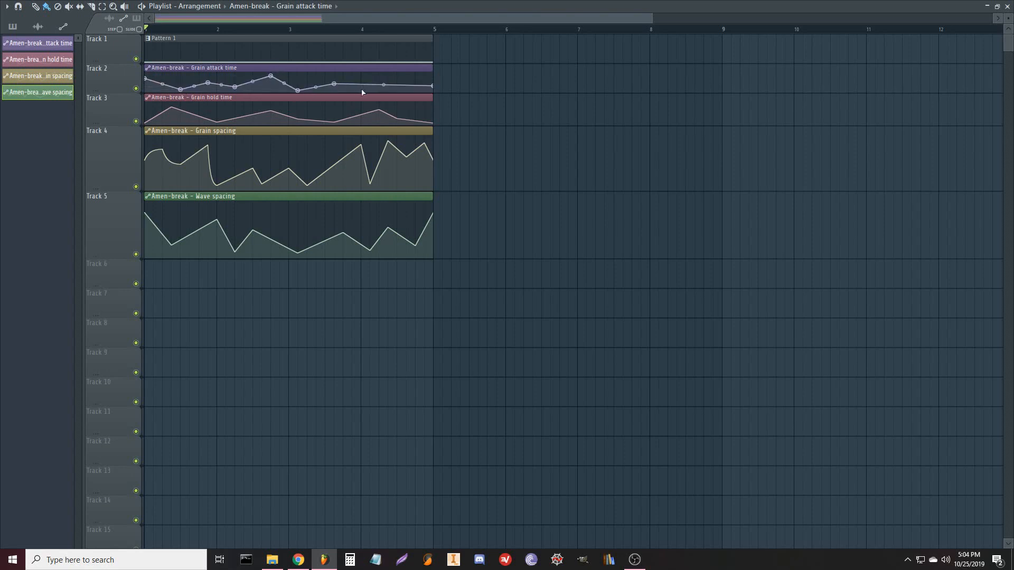
left_click(361, 89)
left_click(416, 80)
left_click(387, 80)
left_click(406, 90)
Play back the four-bar arrangement to hear the grain automation
mouse_move(375, 109)
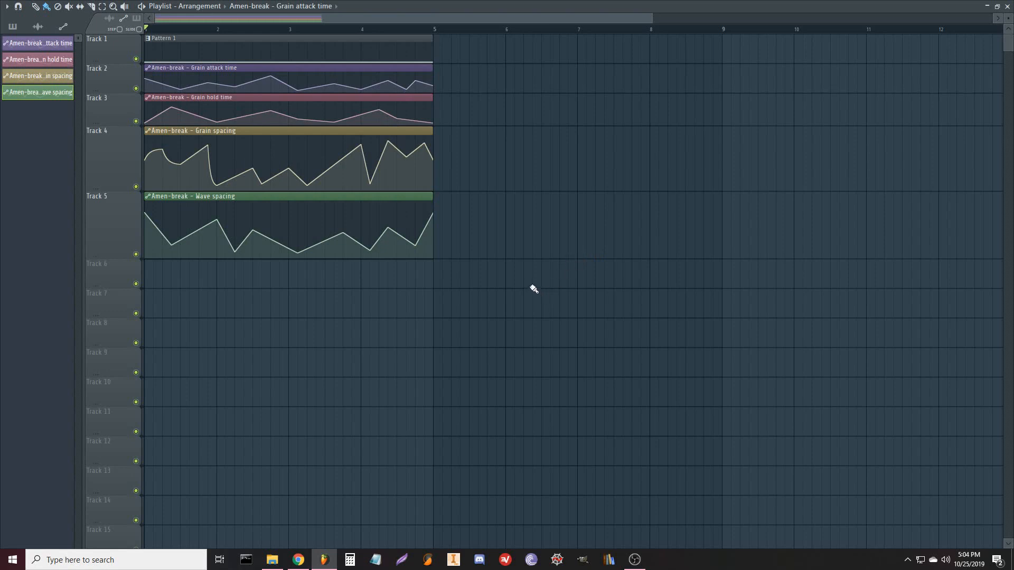
key("space")
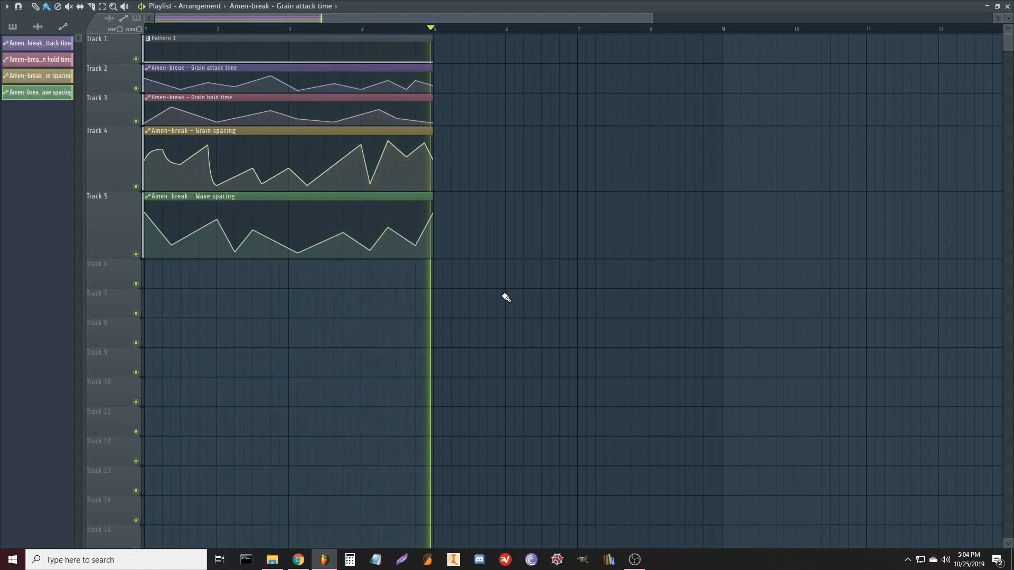
key("space")
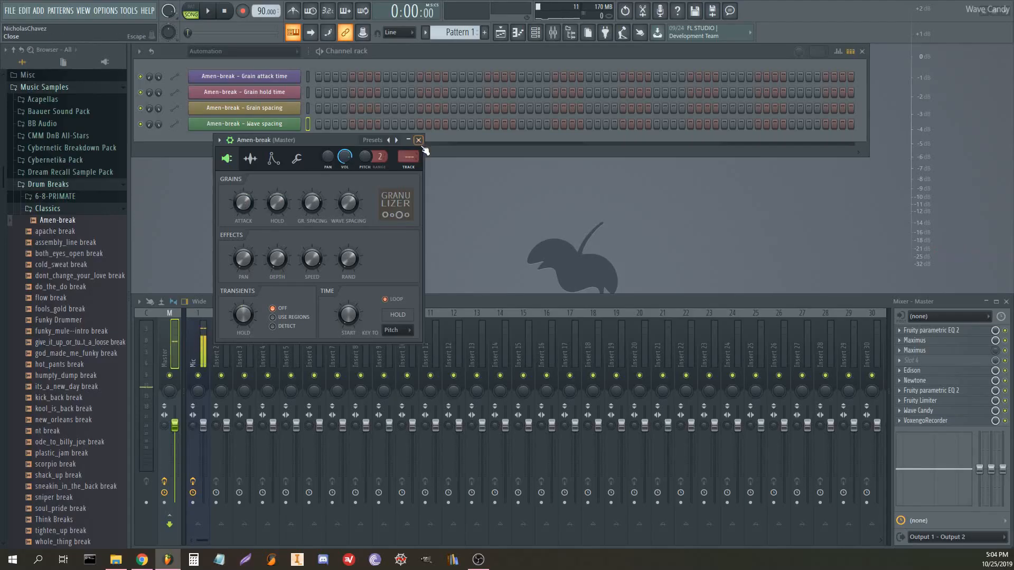
Close the granulizer, filter the channel rack to the Fuckery group and route the Amen-break channel to mixer track 2
left_click(410, 153)
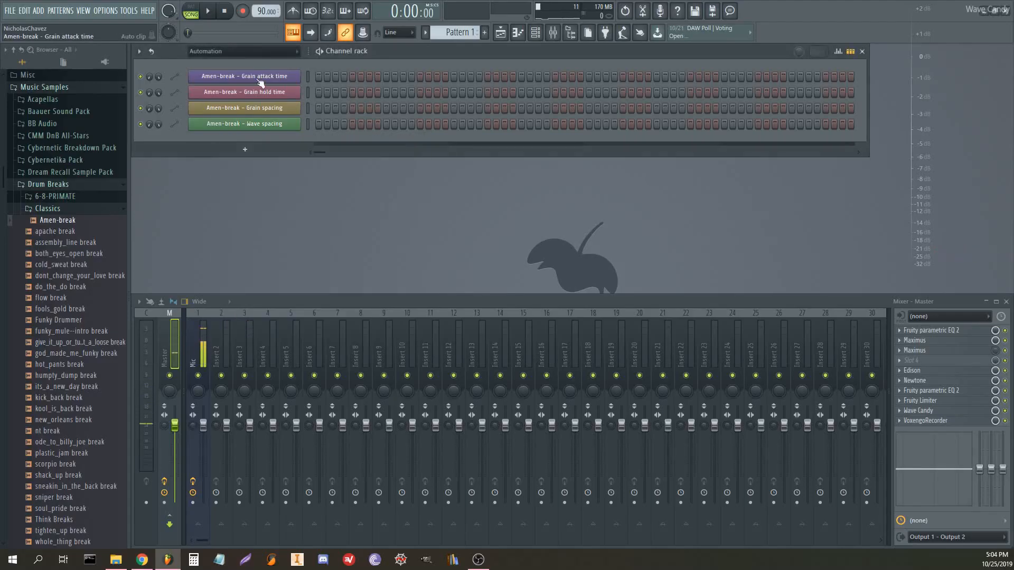
left_click(256, 55)
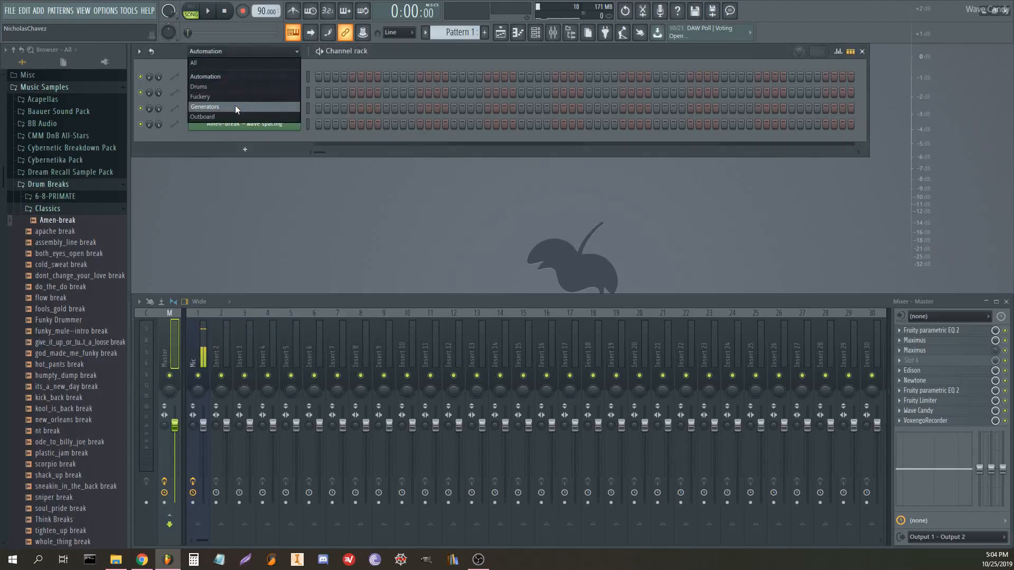
left_click(235, 106)
left_click(244, 51)
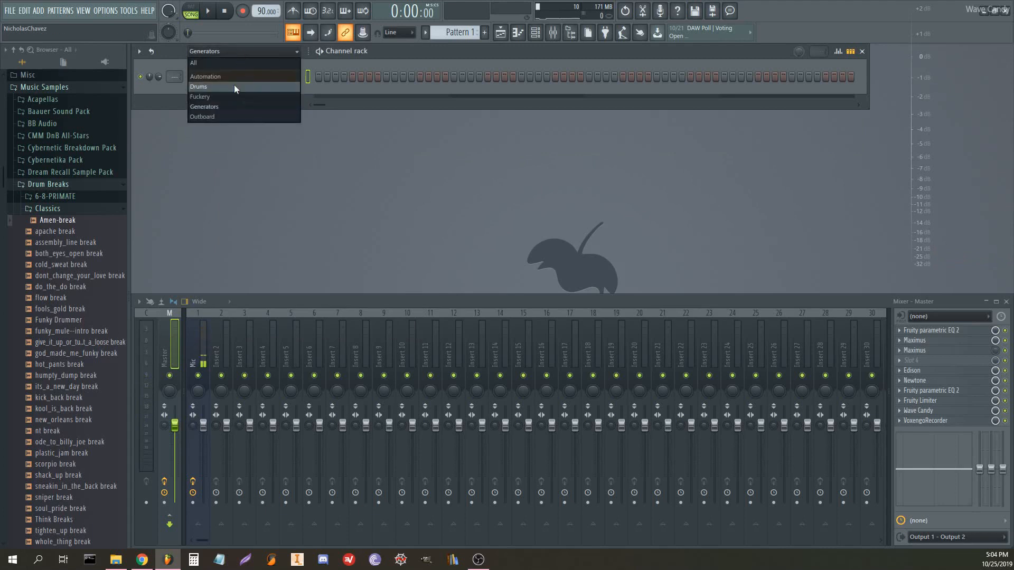
left_click(230, 95)
left_click(307, 108)
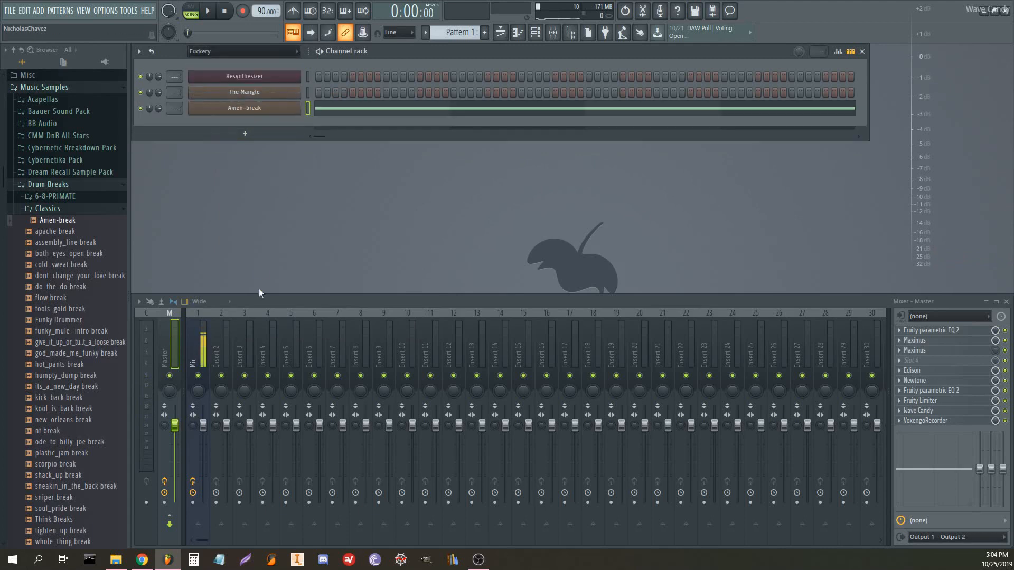
left_click(219, 340)
key("ctrl+l")
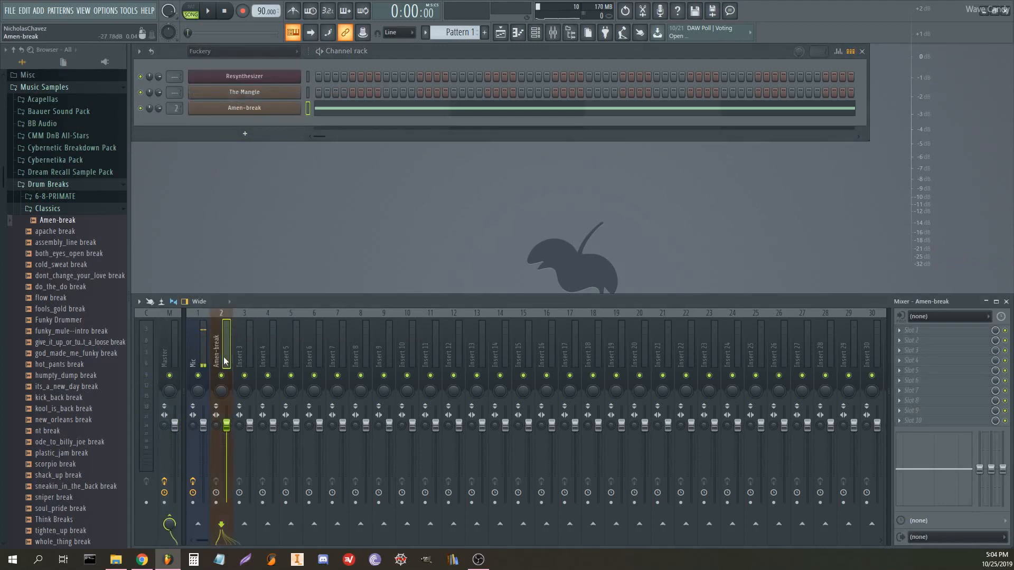
Load Fruity WaveShaper in the Amen-break mixer track's first effect slot, bend its curve upward to 24% tension and audition it
left_click(925, 331)
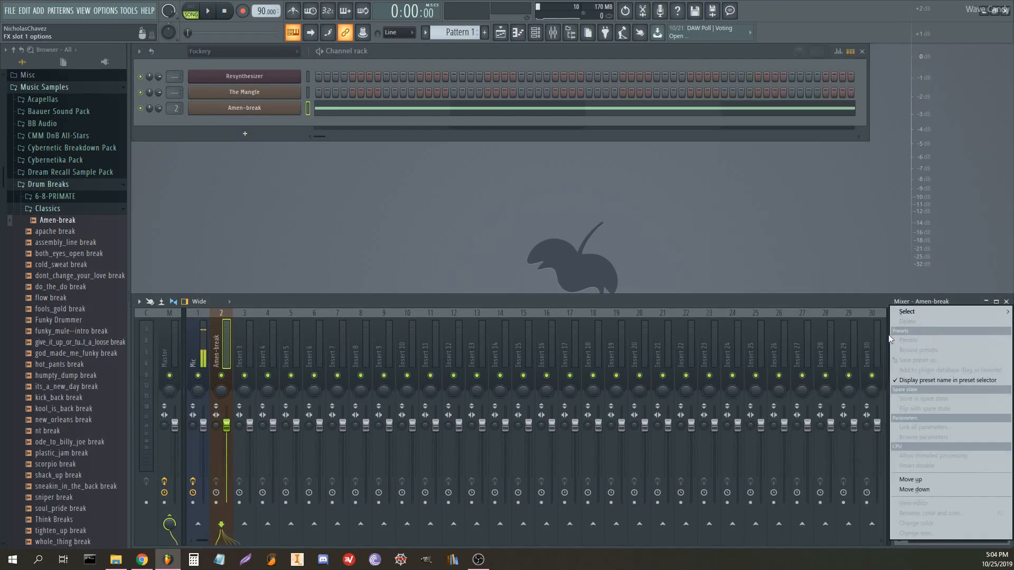
mouse_move(908, 312)
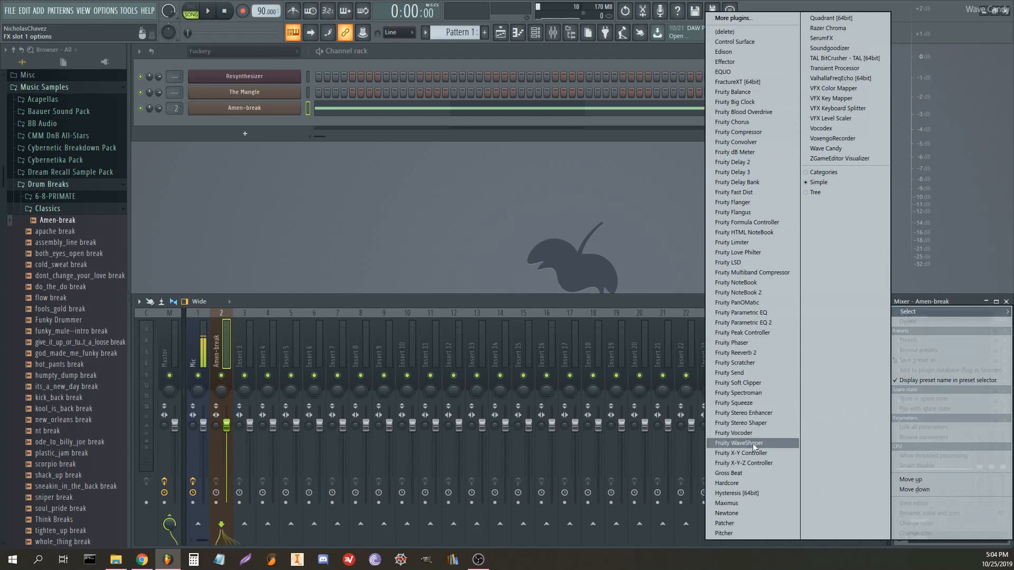
left_click(753, 446)
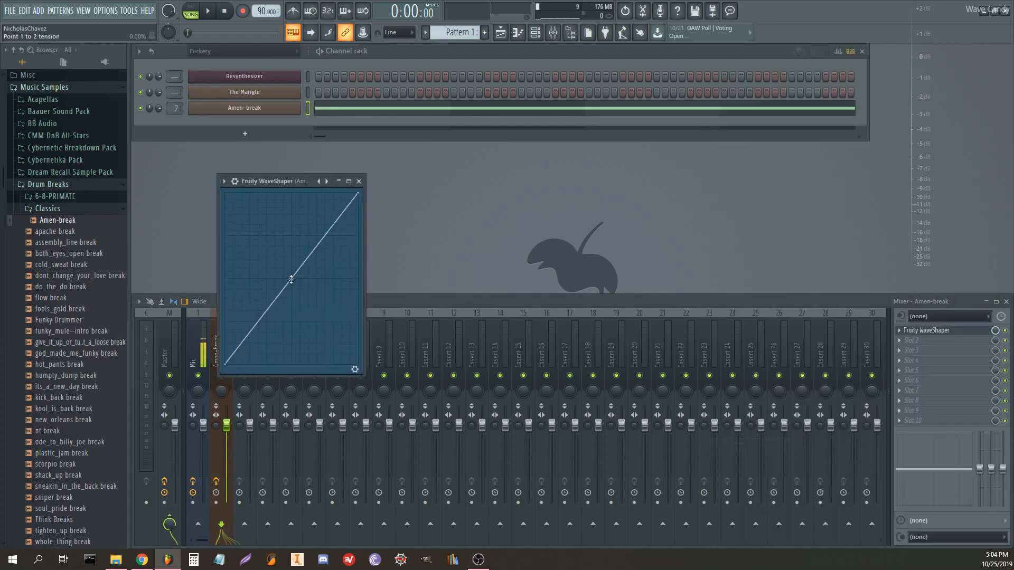
left_click_drag(292, 281, 292, 219)
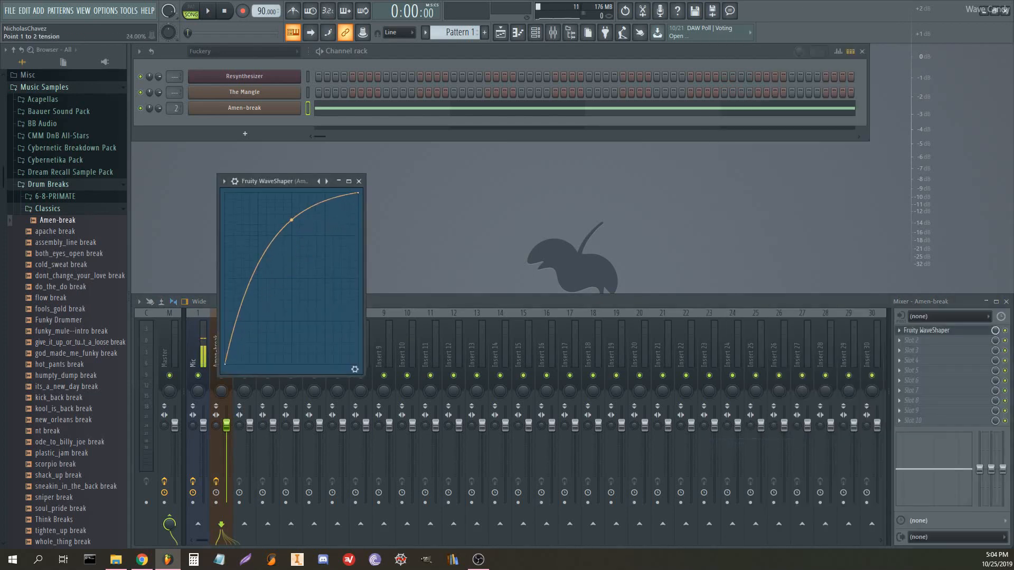
left_click(359, 181)
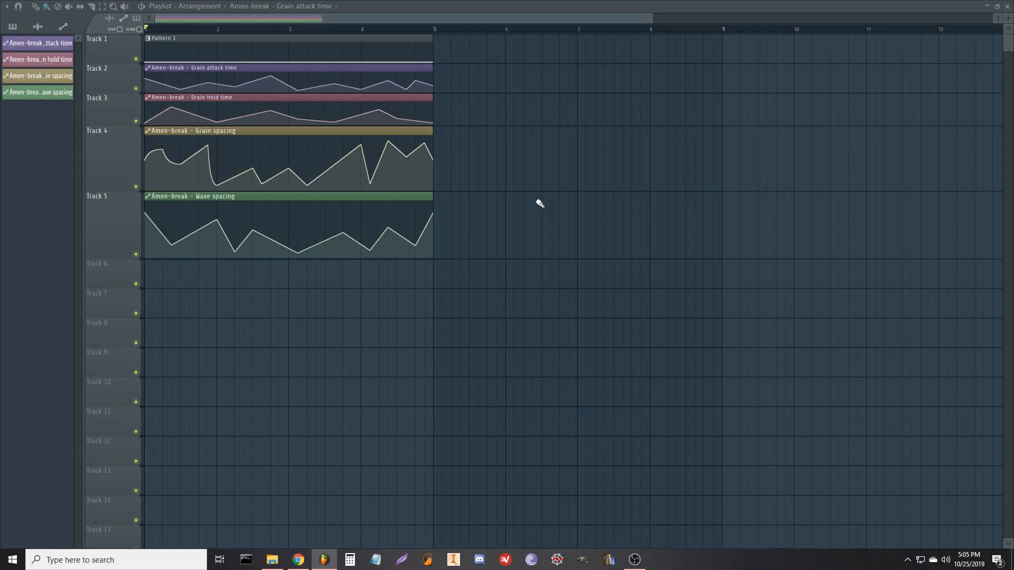
key("space")
key("space")
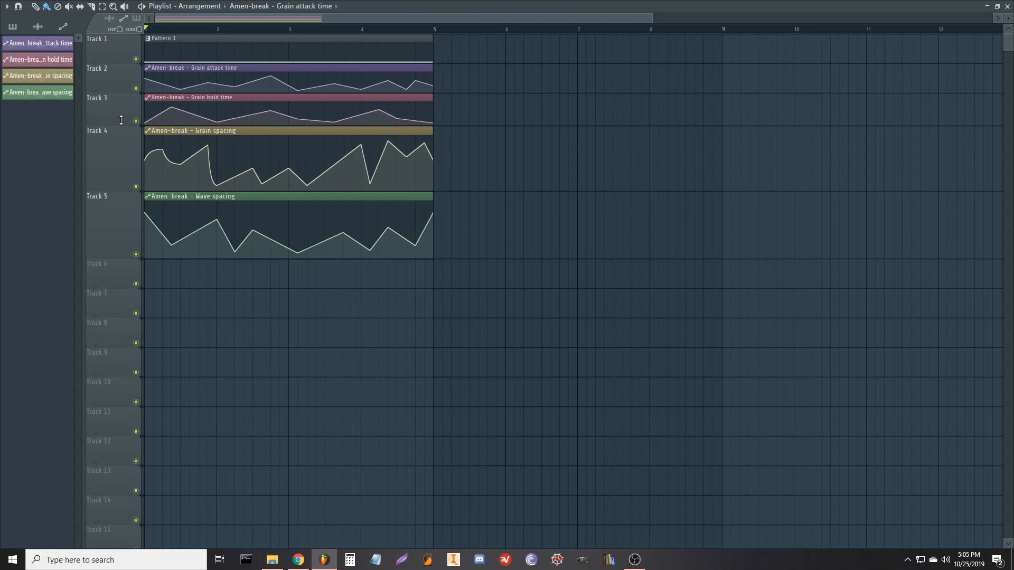
right_click(125, 56)
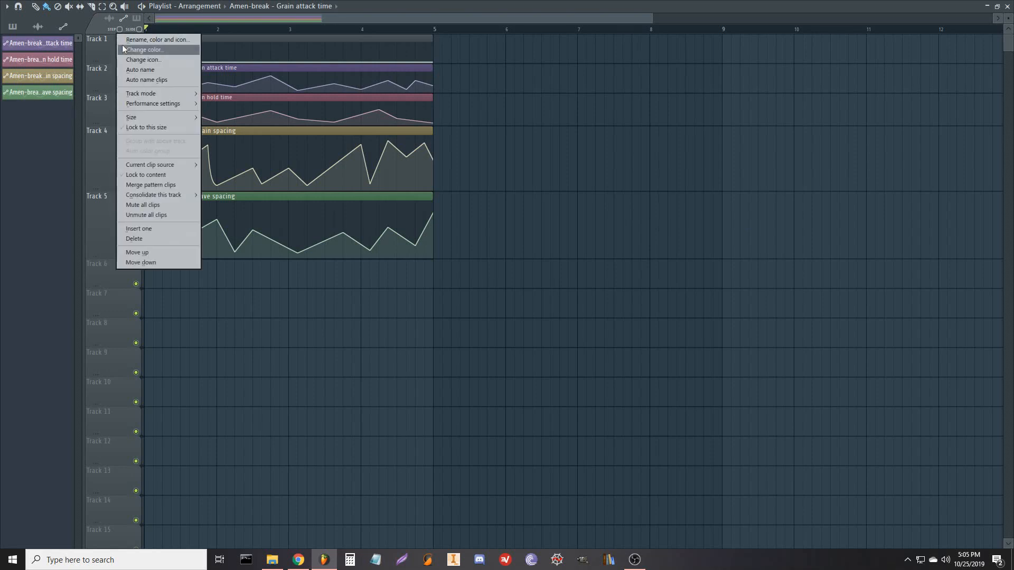
mouse_move(148, 196)
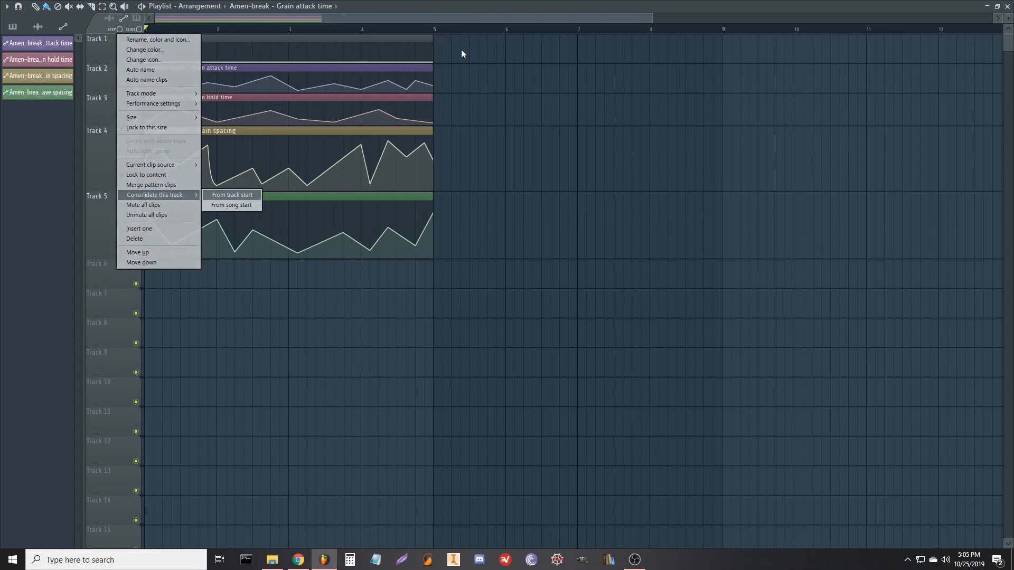
left_click(509, 106)
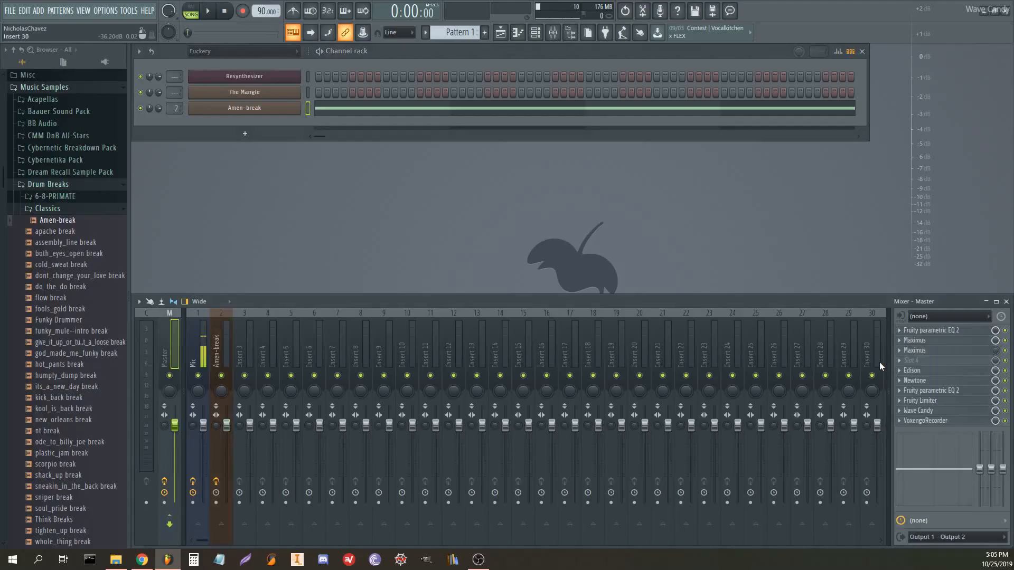
Record the four-bar song playback into Edison on the master track and delete the excess tail
left_click(945, 372)
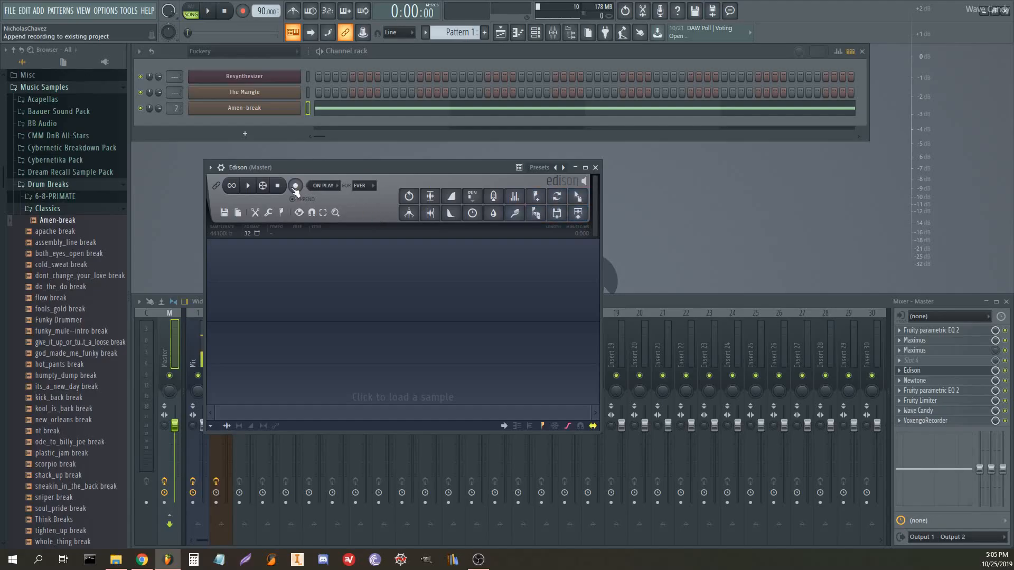
left_click(295, 186)
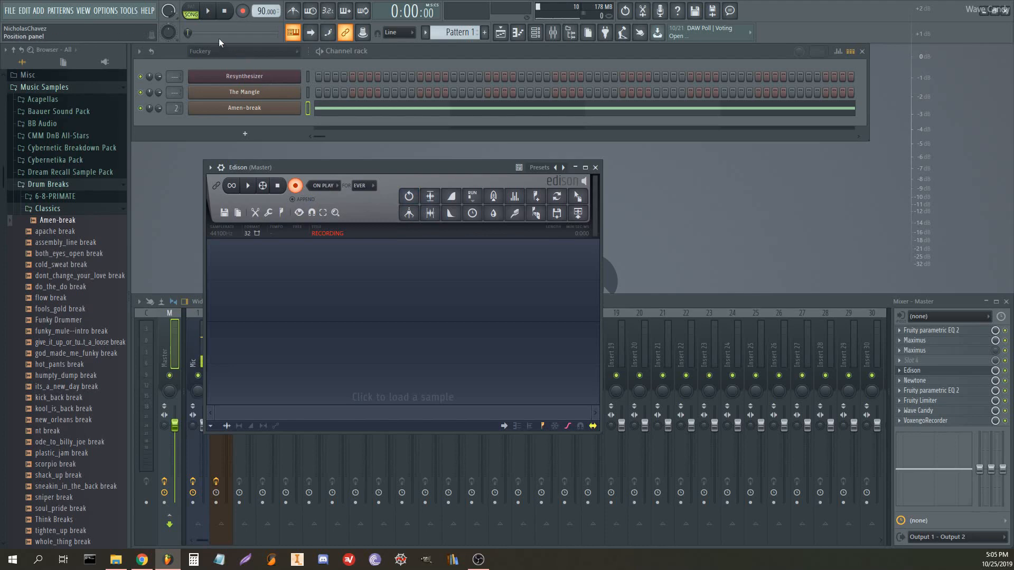
left_click(214, 14)
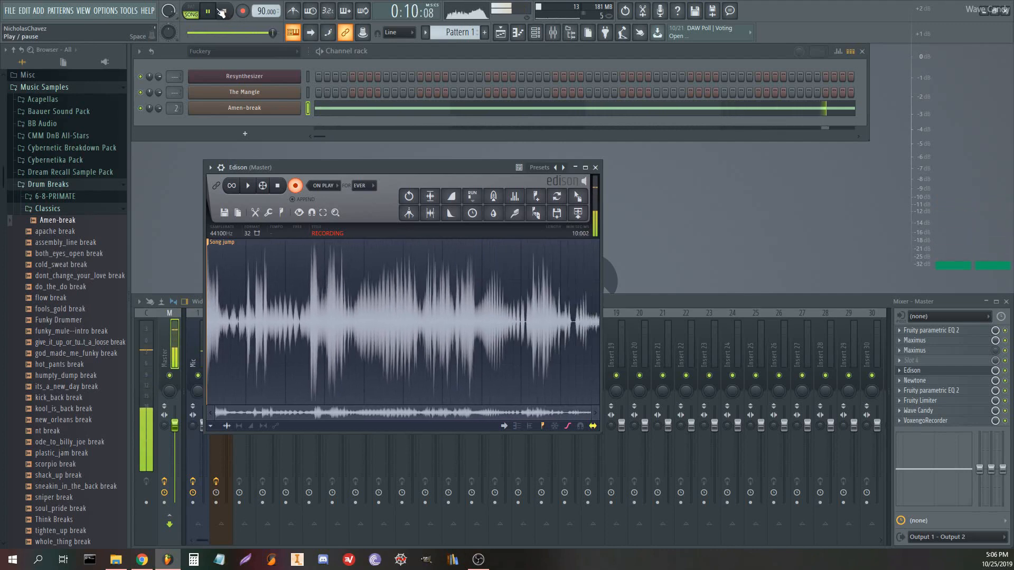
left_click(225, 12)
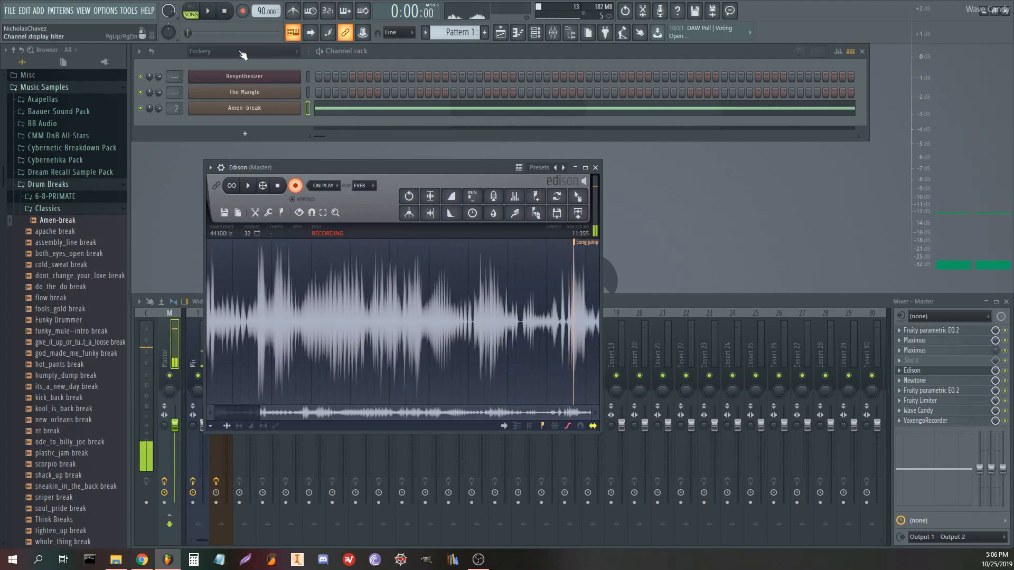
left_click(296, 186)
key("Delete")
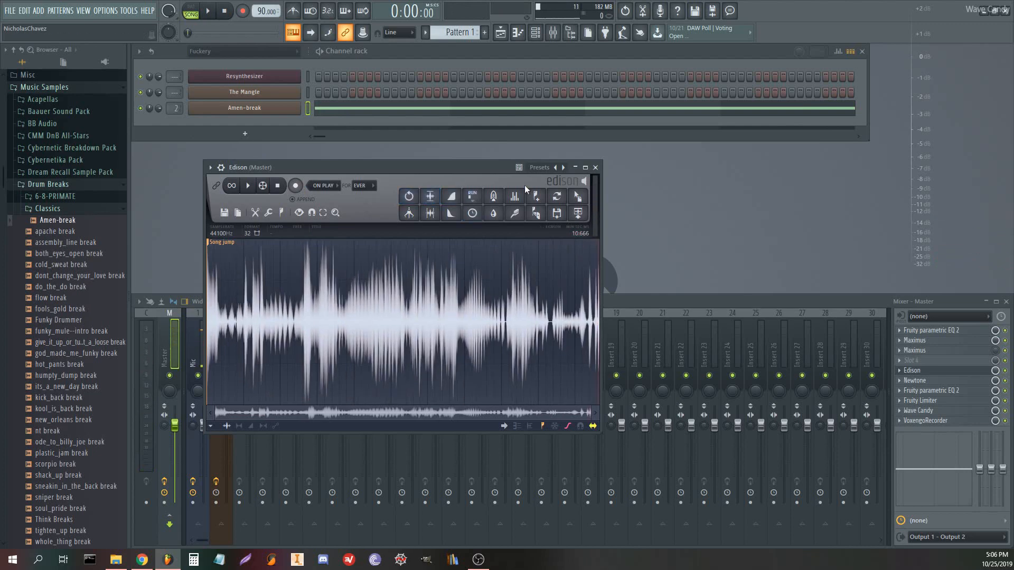
Place the Edison recording on playlist Track 1 at bar 5 and delete that clip
left_click_drag(578, 196, 439, 52)
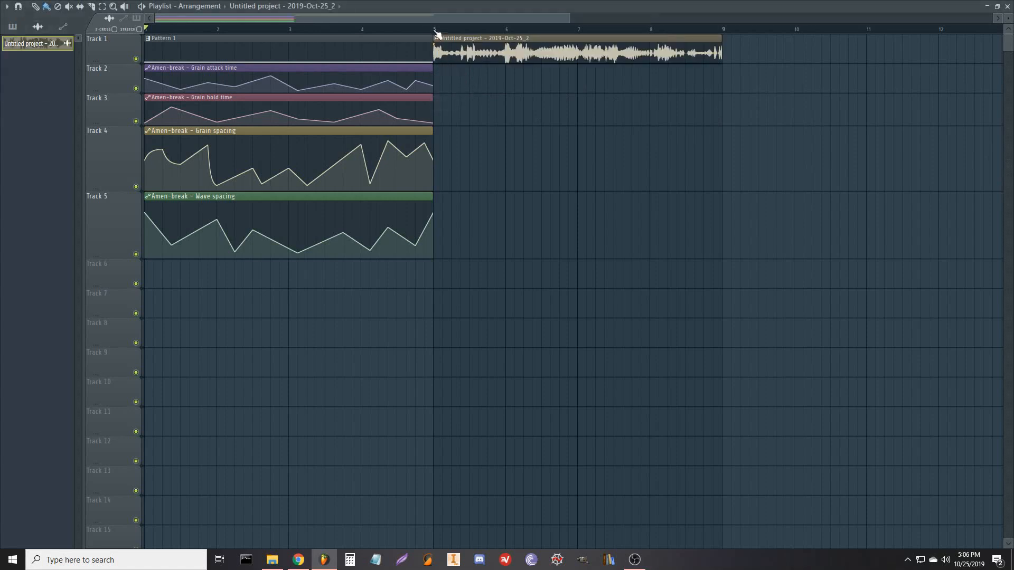
left_click(437, 30)
left_click_drag(691, 139, 486, 147)
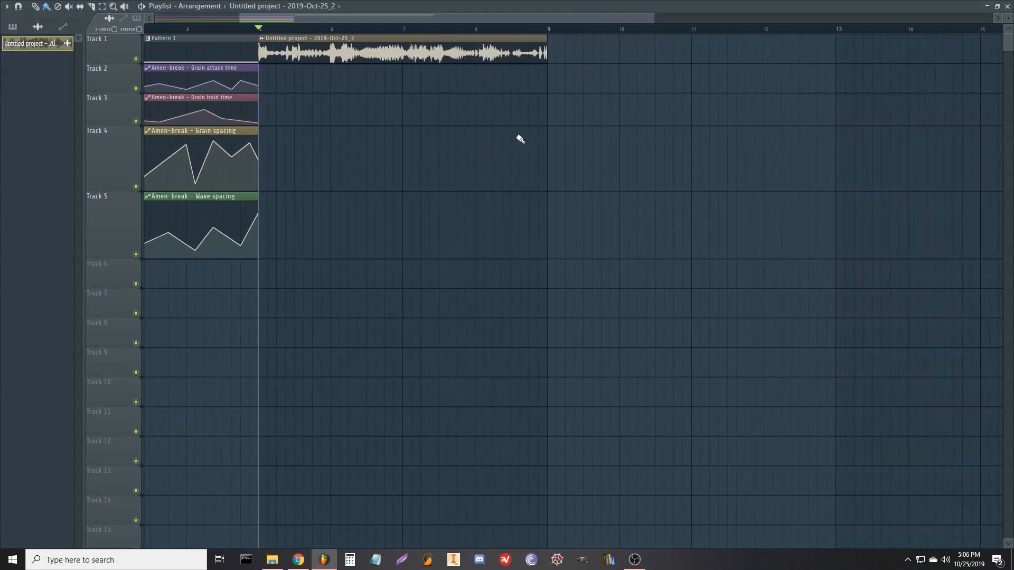
right_click(498, 46)
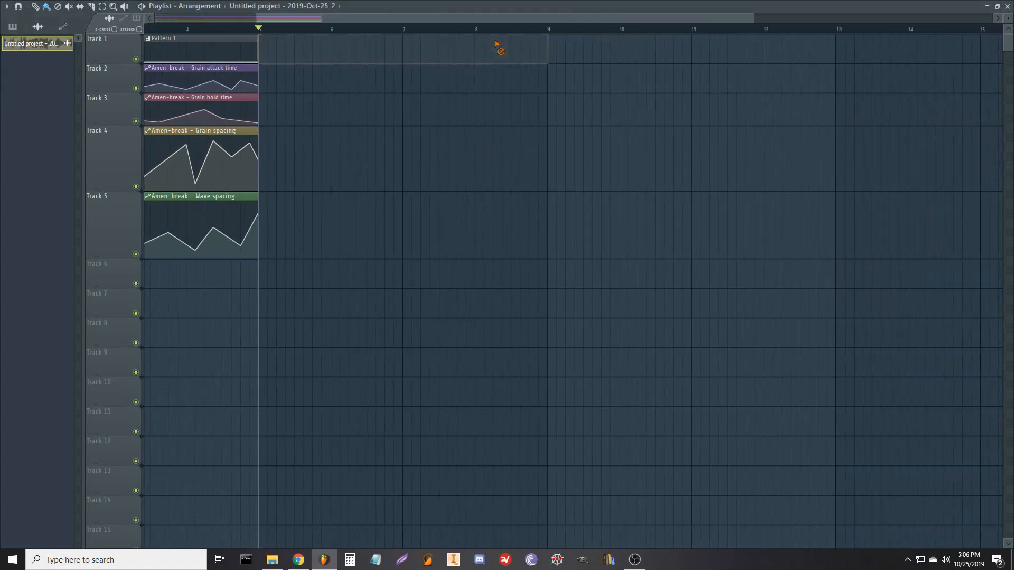
Show the Fuckery channel group and load the recording from the master track's Edison into the Amen-break channel as its sample
key("F5")
left_click(598, 167)
left_click(224, 47)
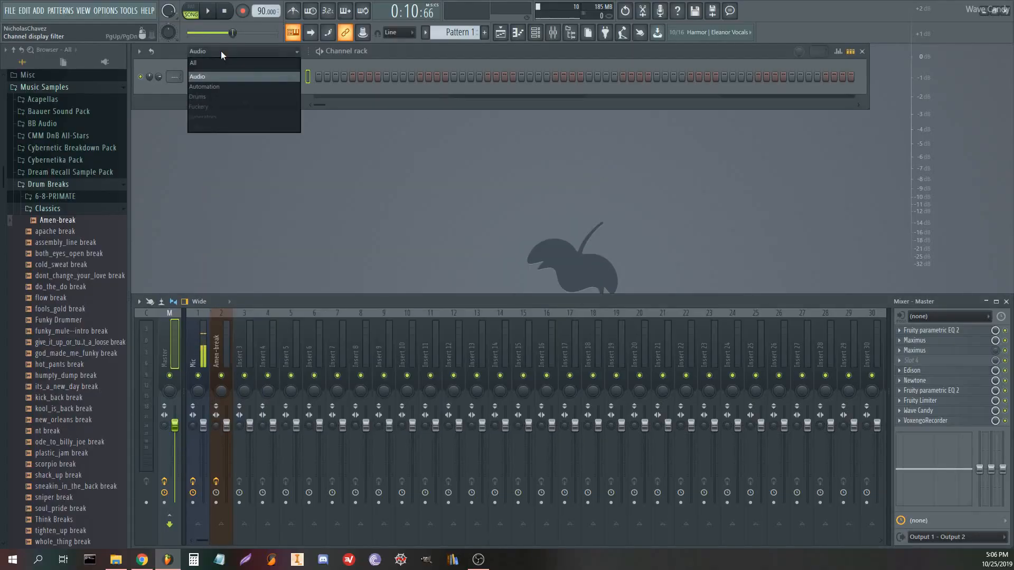
left_click(218, 116)
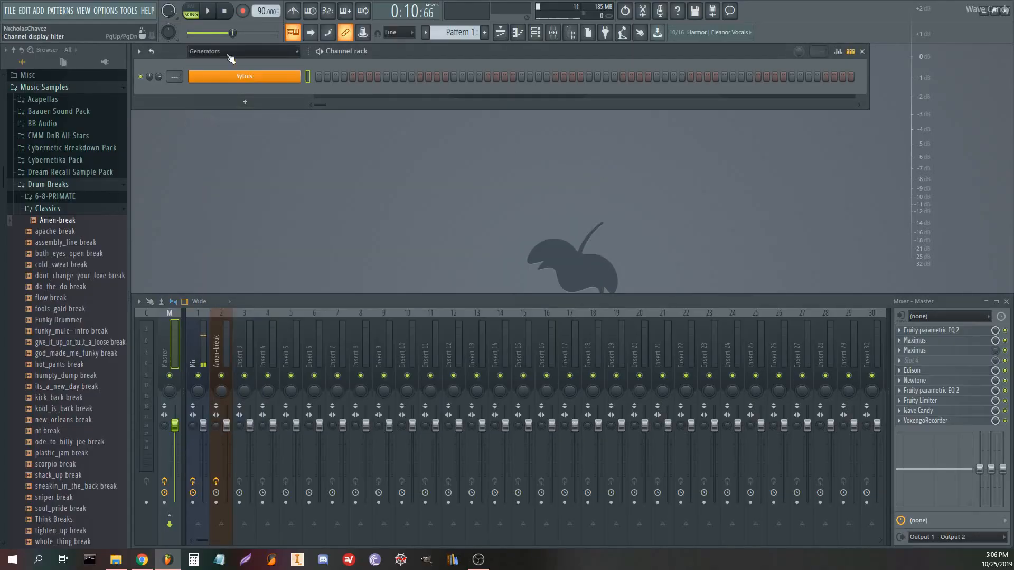
left_click(224, 51)
left_click(216, 102)
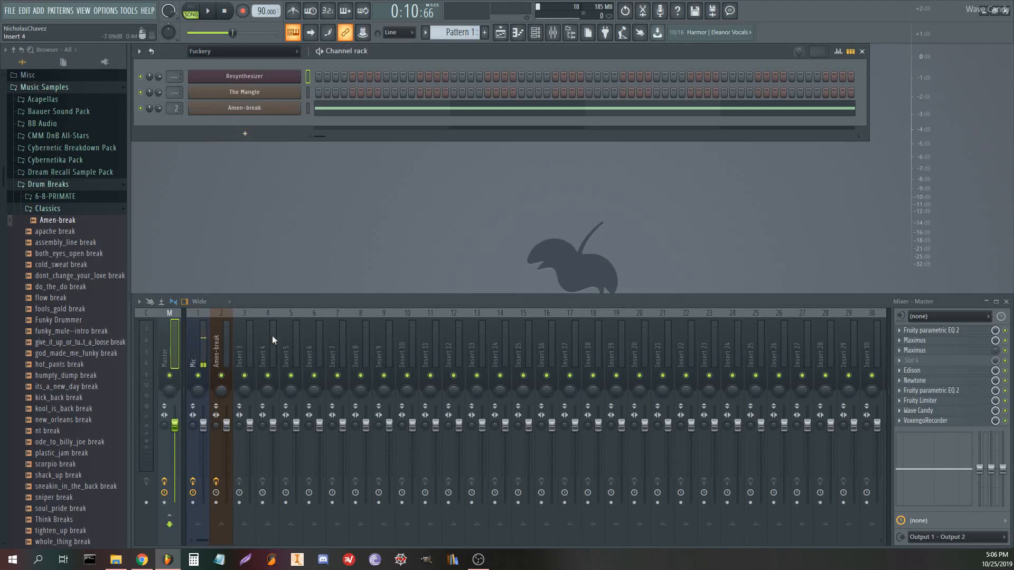
left_click(935, 374)
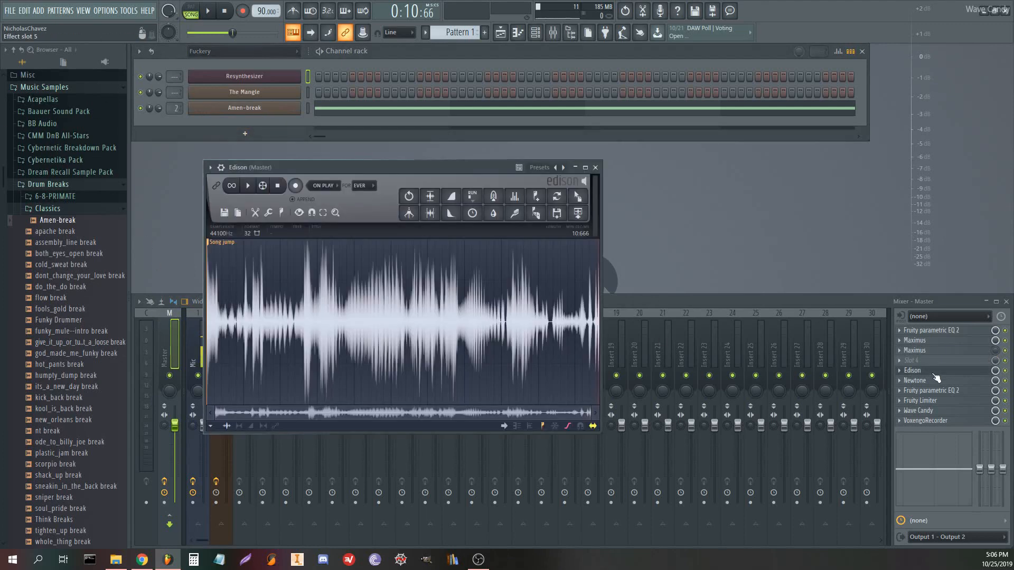
left_click_drag(580, 199, 266, 106)
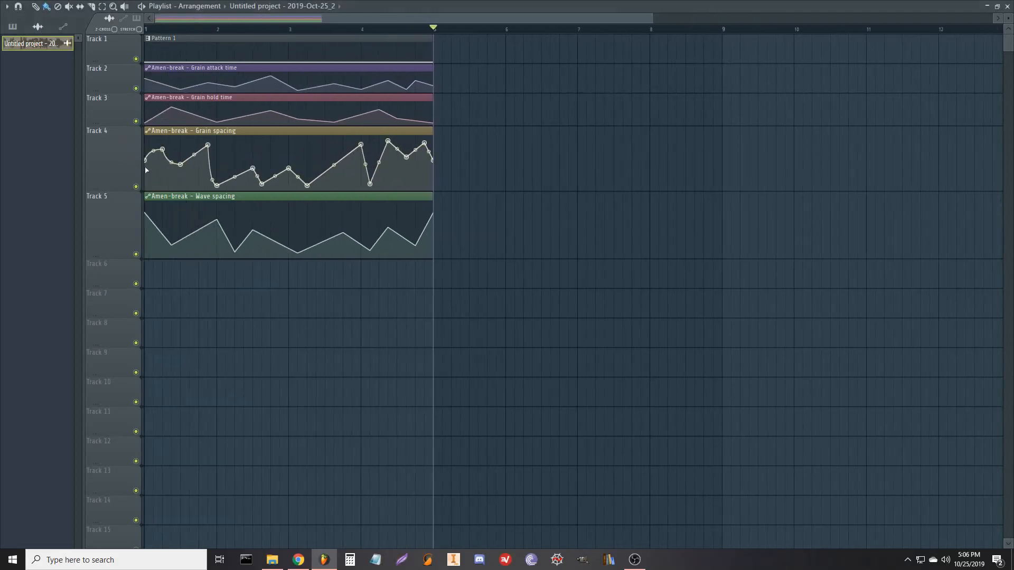
Reshape the first two bars of the Grain spacing automation with curves, and give the Wave spacing automation an earlier dip and a vertical drop at bar 2
left_click_drag(145, 158, 243, 154)
mouse_move(217, 220)
left_mouse_down()
mouse_move(217, 250)
mouse_move(217, 224)
left_mouse_up()
right_click(173, 249)
left_click_drag(173, 249, 163, 250)
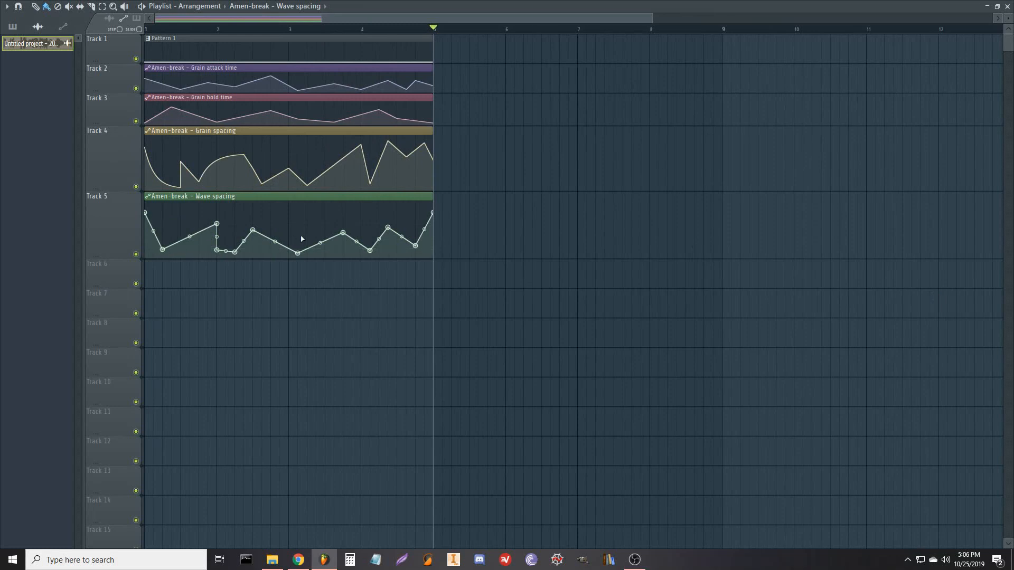
Reshape the Wave spacing automation from bar 2.75 onward with an earlier high peak, sharper dips around bar 4 and a curved final dip
right_click(316, 228)
left_click_drag(299, 252, 271, 216)
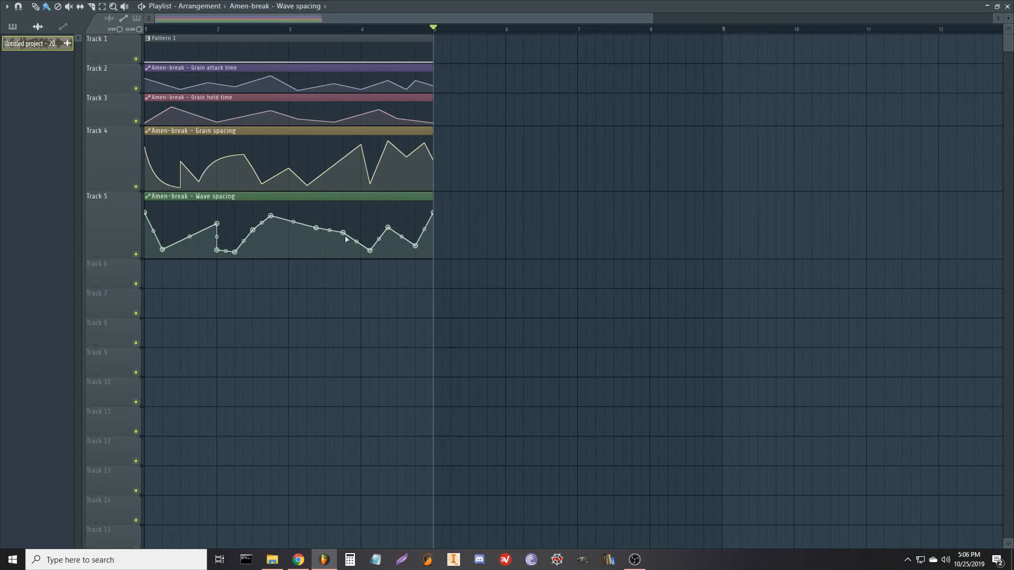
left_click_drag(343, 233, 427, 238)
right_click(388, 220)
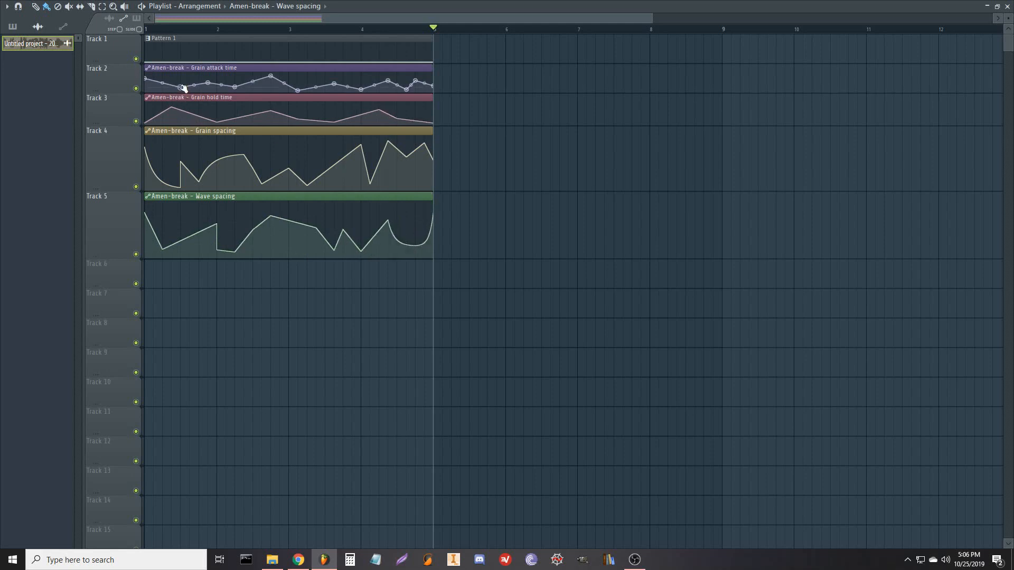
Raise the early peak of the Grain attack time automation and redraw Grain hold time with an early dip, a vertical step in bar 2 and a bar 3 peak
left_click_drag(182, 87, 146, 88)
left_click_drag(145, 123, 174, 124)
right_click(266, 122)
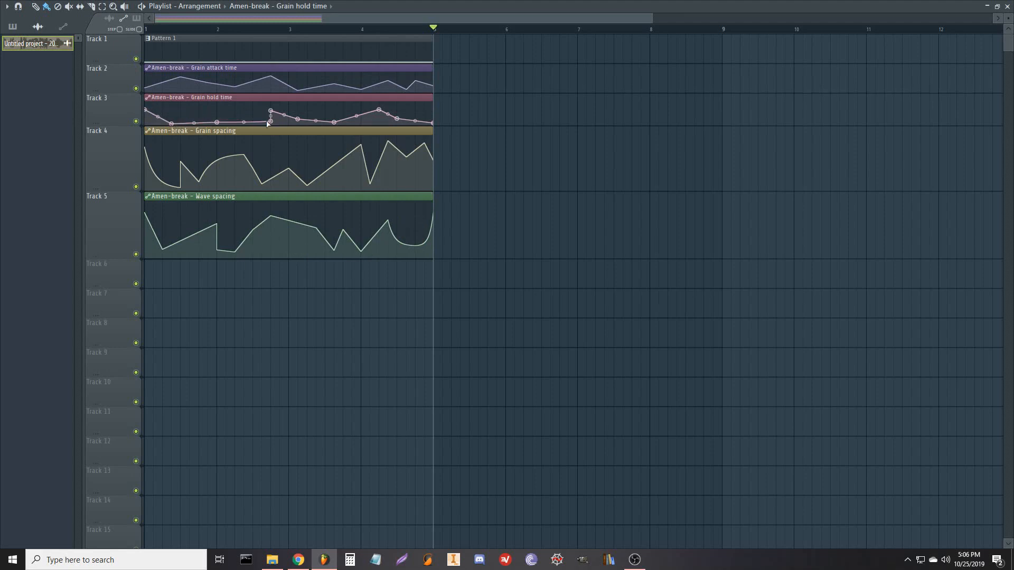
right_click(324, 113)
left_click_drag(272, 111, 271, 118)
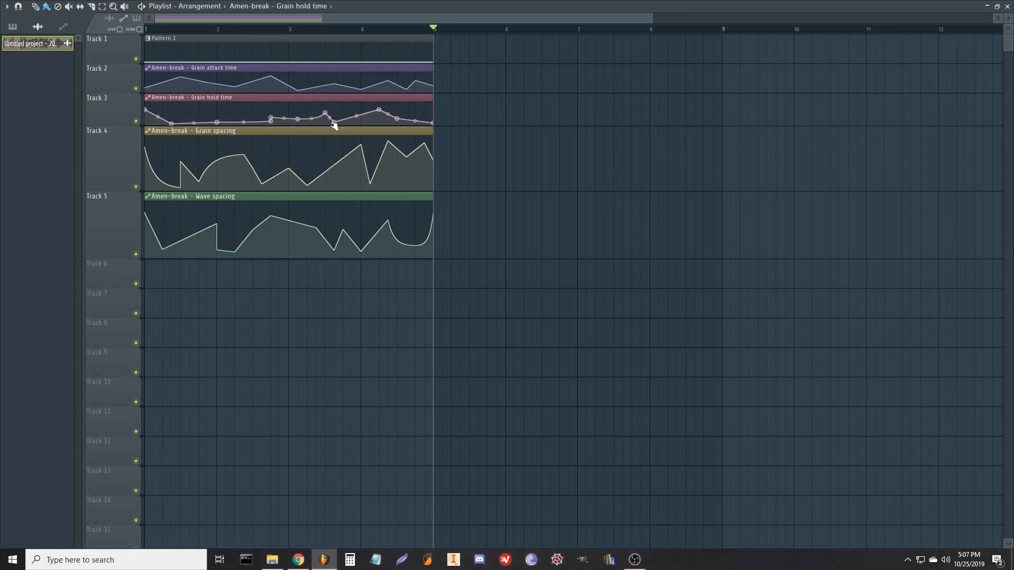
left_click_drag(335, 123, 370, 122)
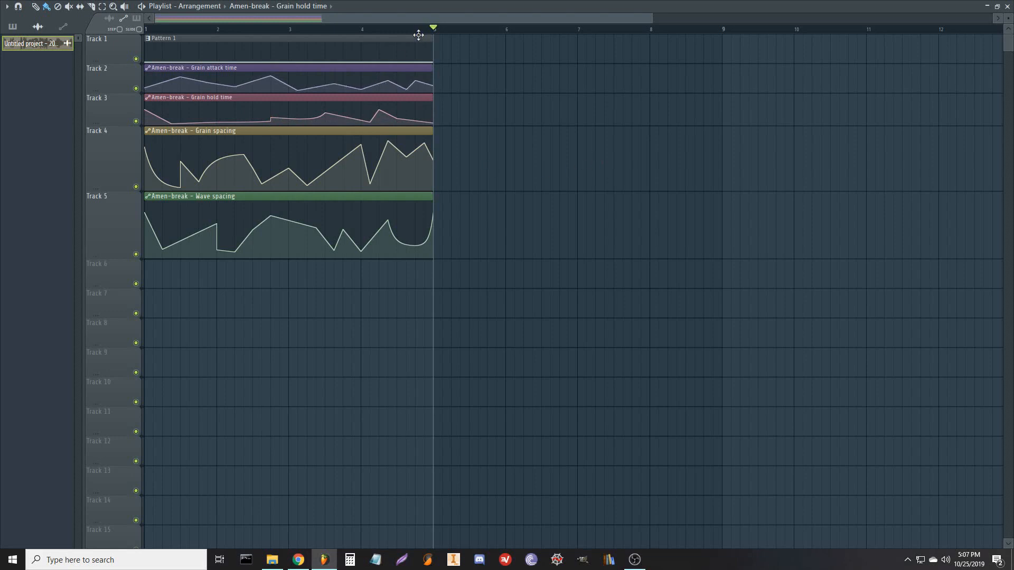
Play the arrangement from bar 1 to hear the reshaped automation
left_click_drag(425, 29, 85, 38)
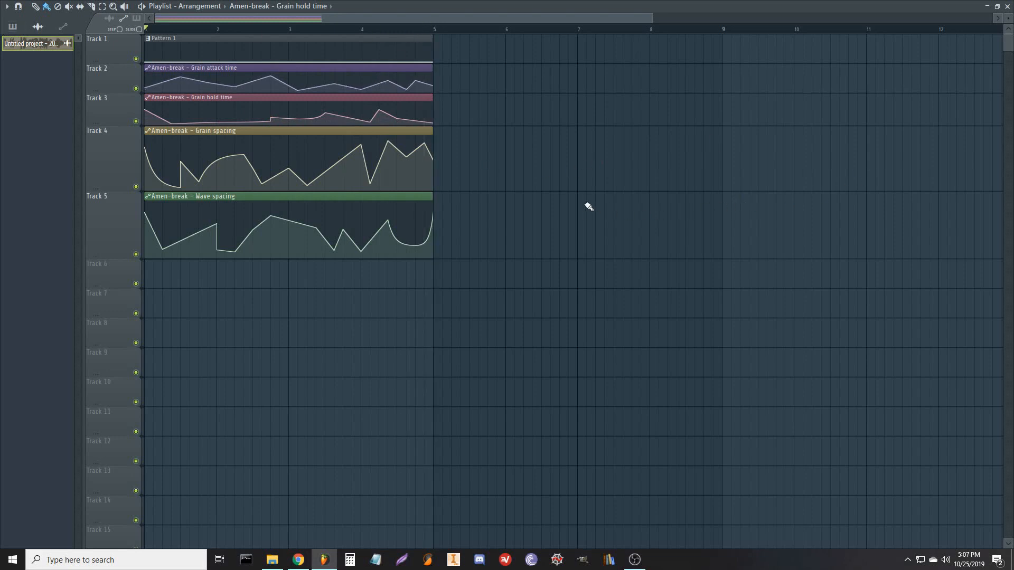
key("space")
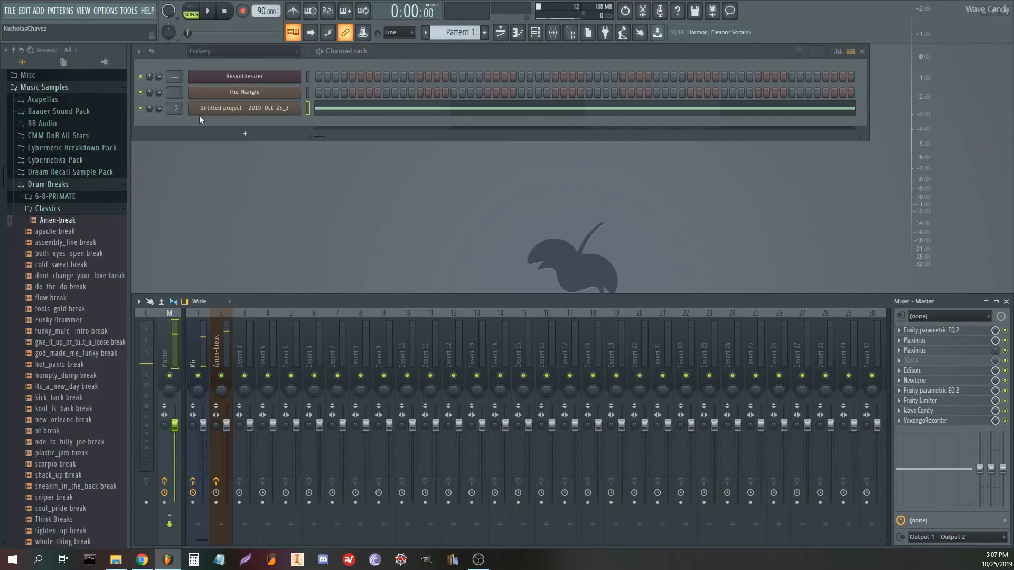
left_click_drag(81, 229, 83, 221)
In the recording channel's piano roll, add a short note, make it a slide note and place it on C6 in bar 1
left_click(340, 108)
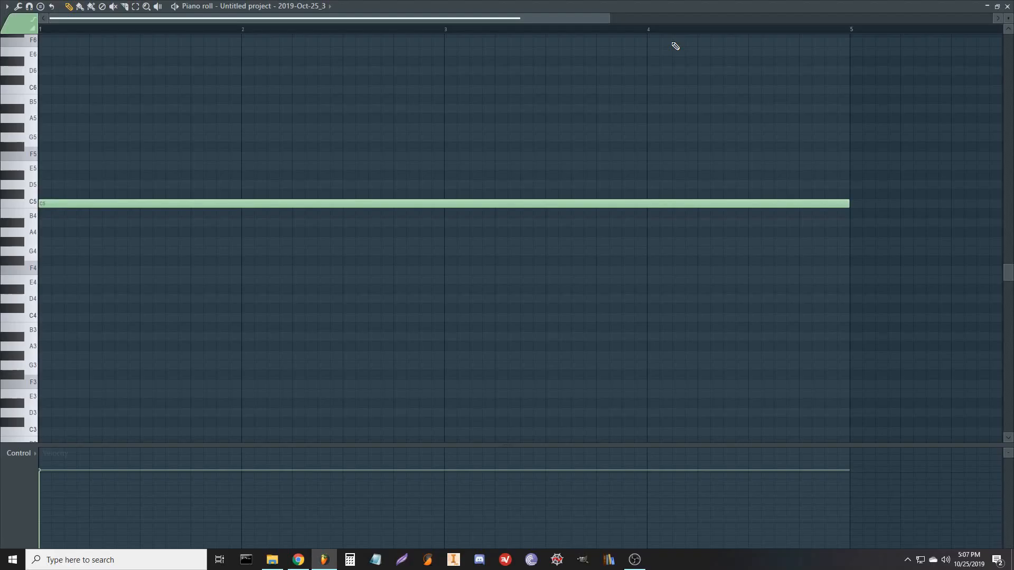
scroll(618, 32, "down", 3)
scroll(459, 253, "up", 5)
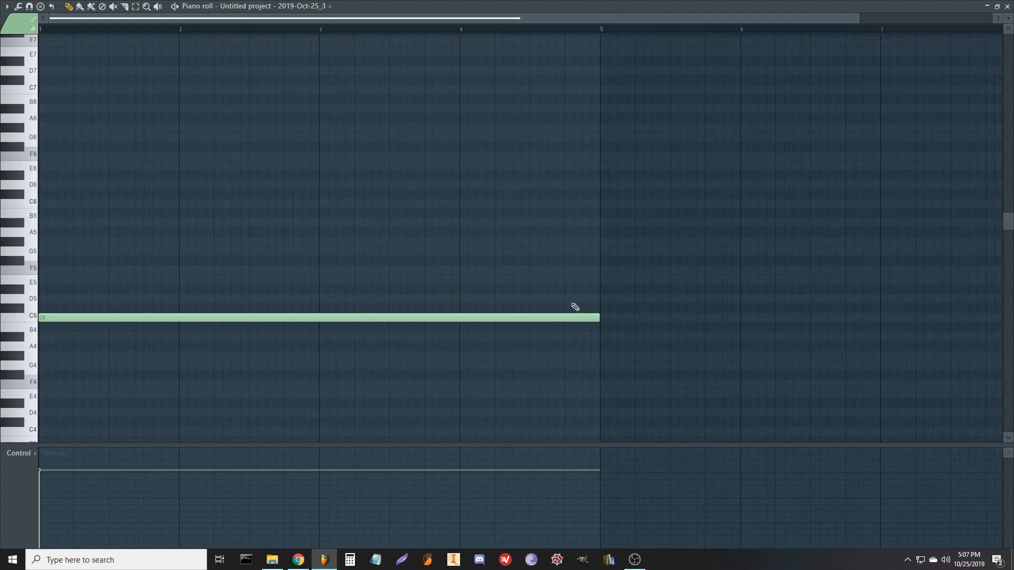
left_click(153, 260)
left_click_drag(708, 260, 159, 245)
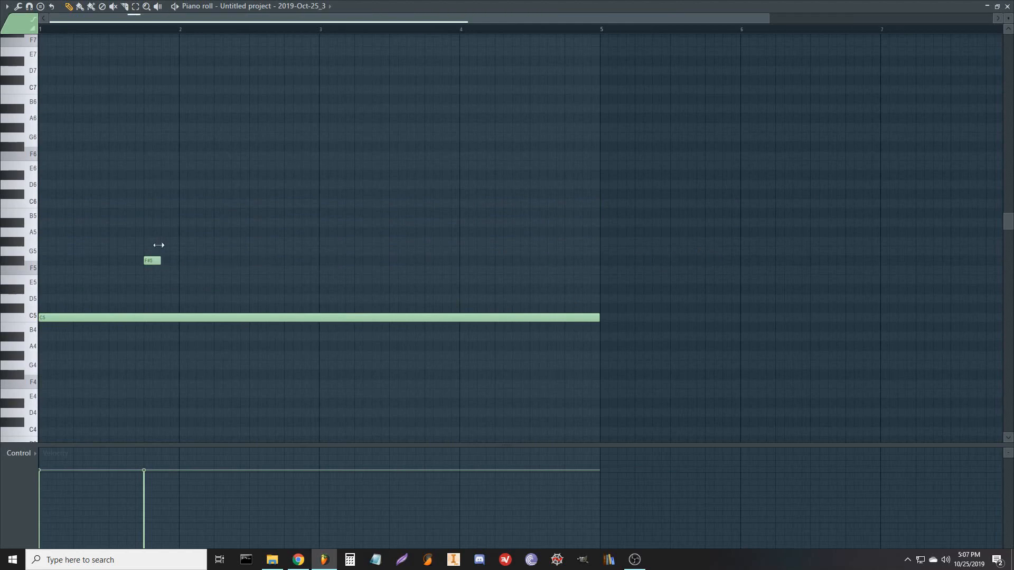
left_click(153, 262)
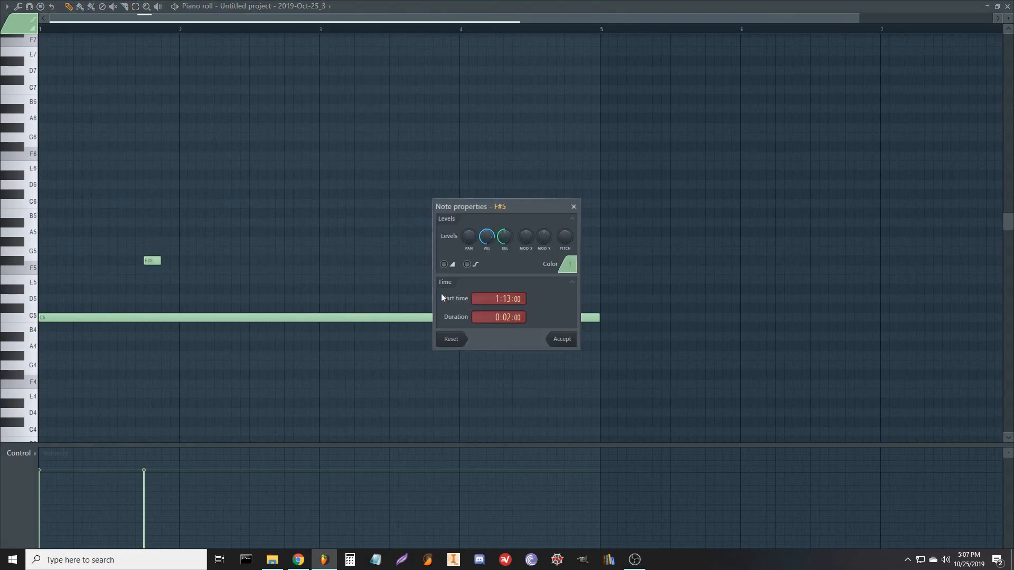
left_click(444, 265)
left_click(560, 339)
left_click_drag(149, 259, 97, 204)
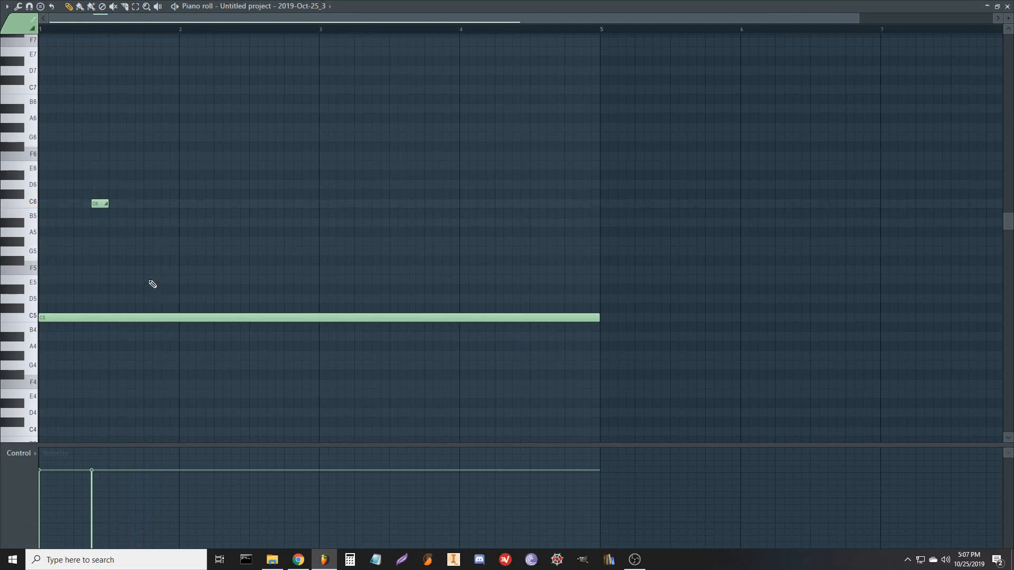
Add slide notes on A#4 in bar 1, a long D6 from mid-bar 2, B4 in bar 3, and short ones on G5 and near D5 in bar 4
left_click(148, 338)
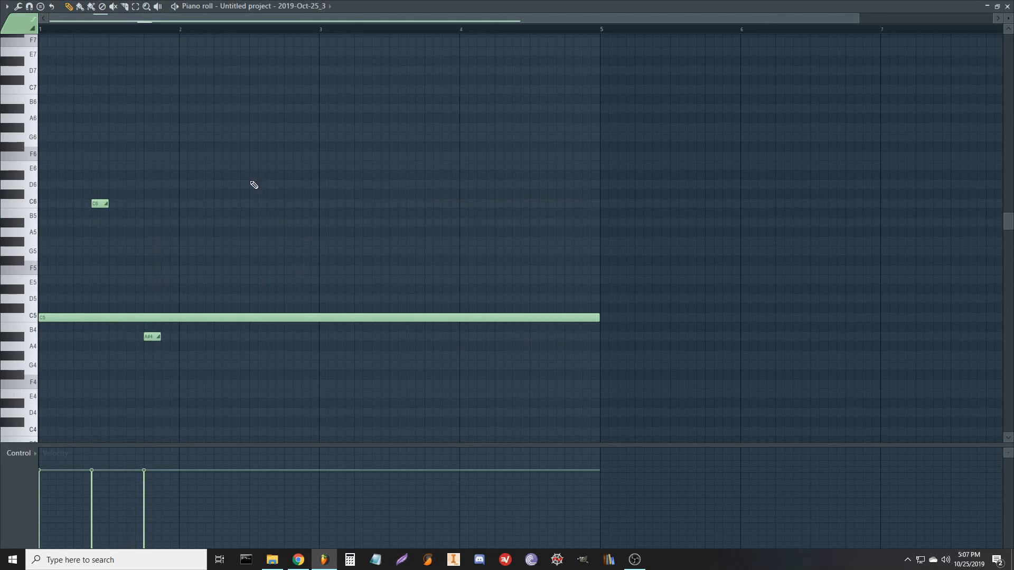
left_click(254, 184)
left_click_drag(266, 186, 341, 189)
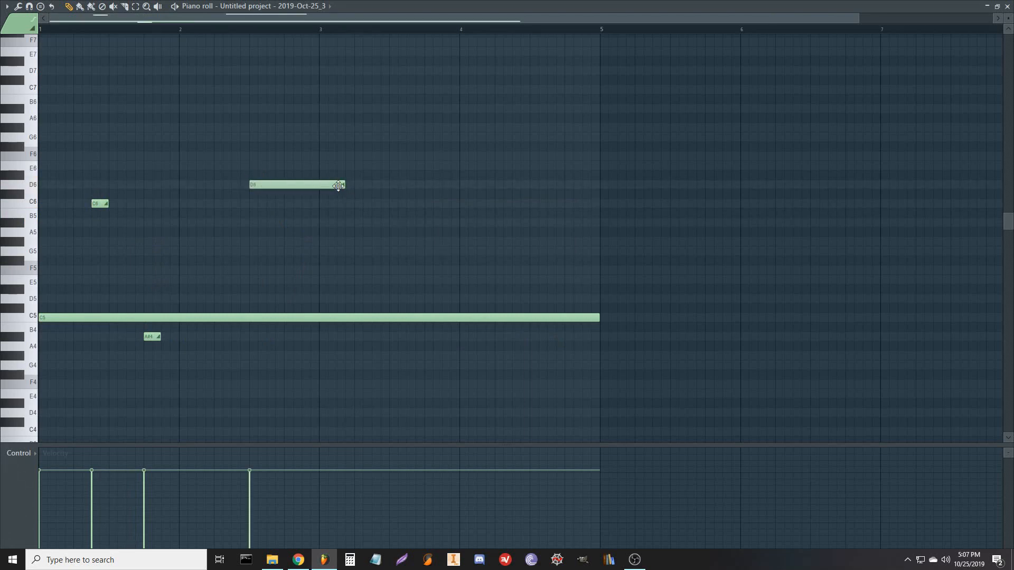
left_click(396, 289)
left_click_drag(481, 289, 438, 327)
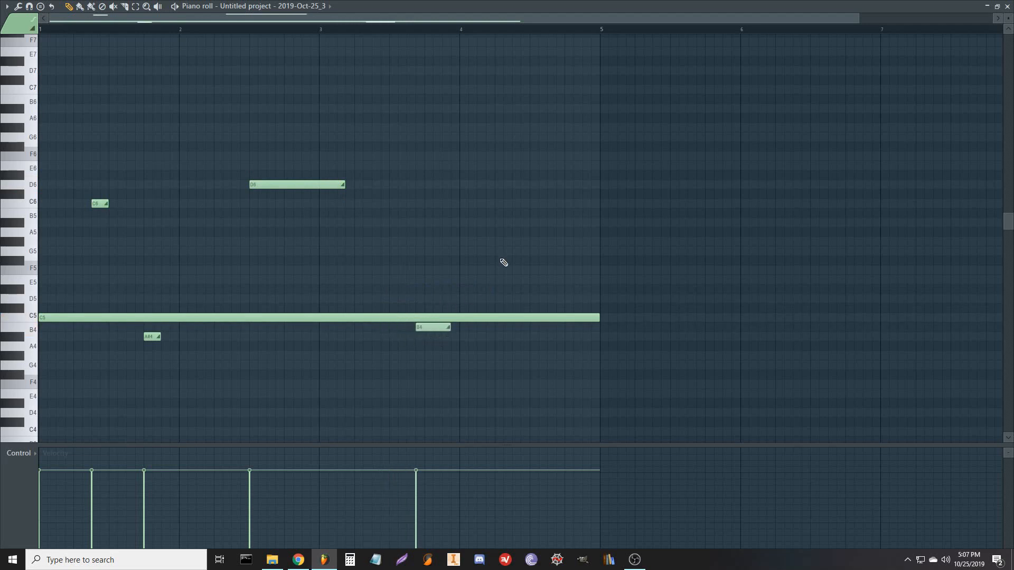
left_click(499, 251)
left_click_drag(528, 249, 502, 250)
left_click(560, 289)
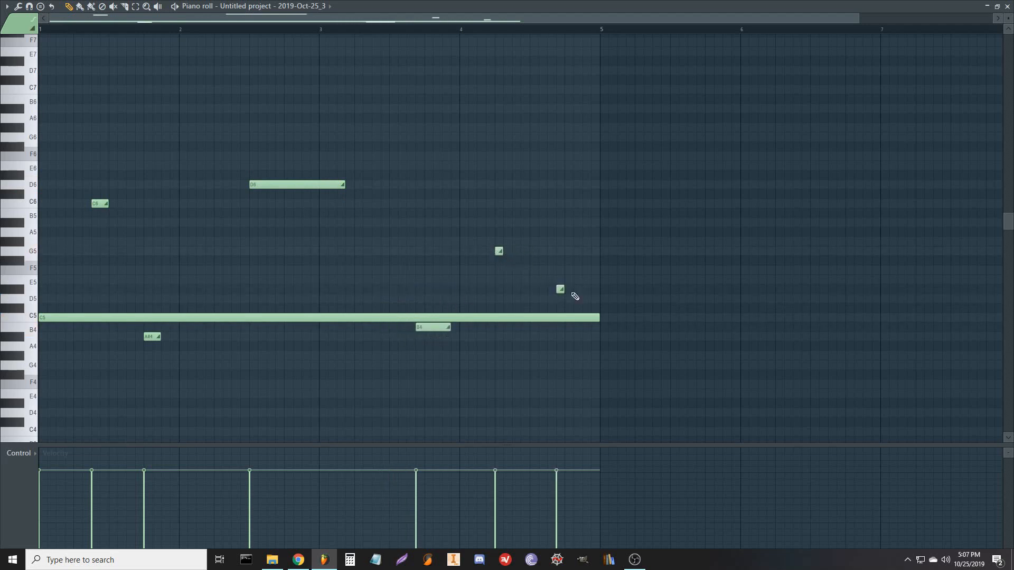
mouse_move(564, 289)
left_mouse_down()
mouse_move(573, 289)
mouse_move(561, 299)
left_mouse_up()
Close the piano roll and play the arrangement with the slide notes
left_click(1007, 6)
key("space")
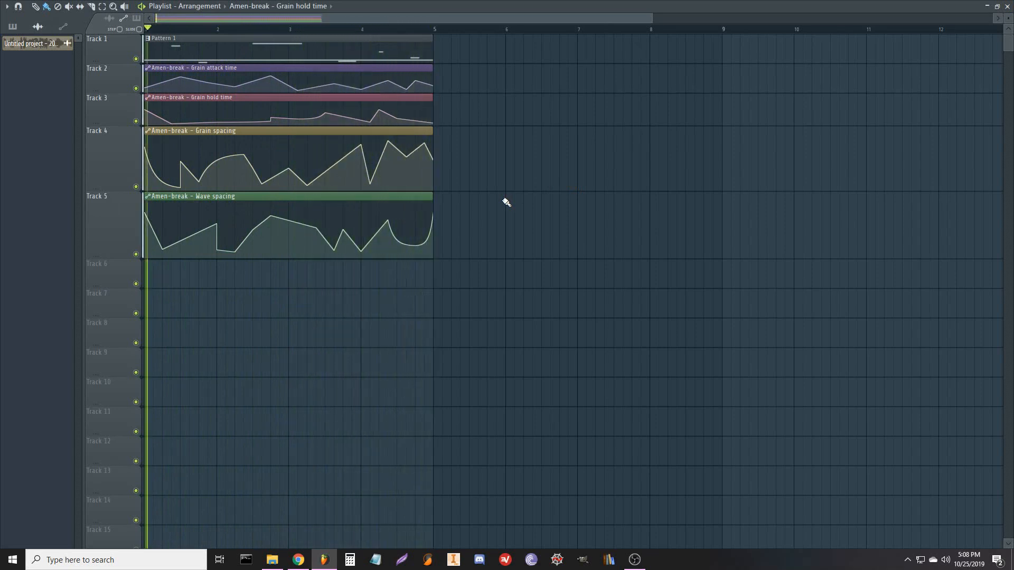
key("space")
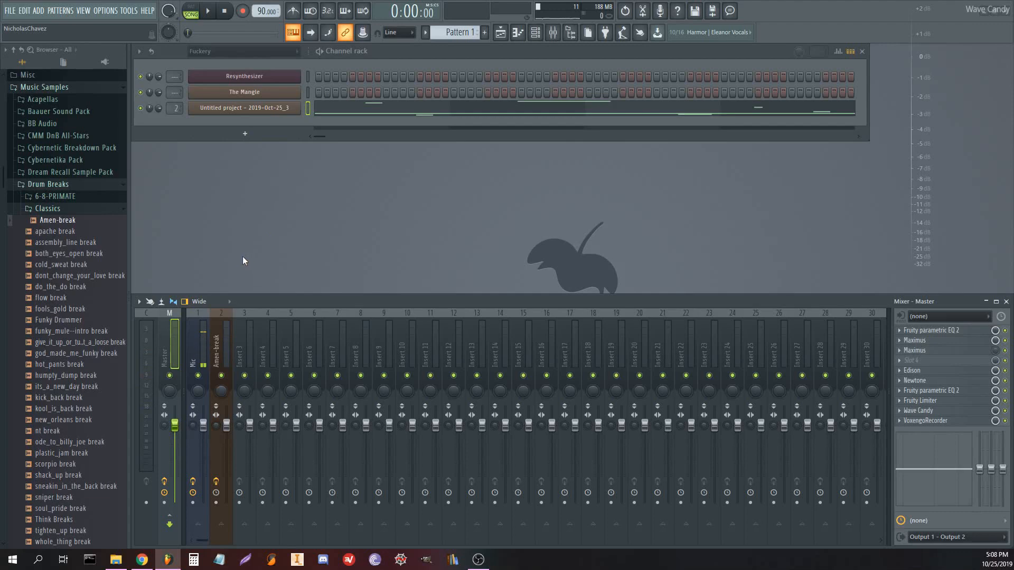
Add Gross Beat to the second effect slot of the granulated Amen-break mixer track, after Fruity WaveShaper
left_click(214, 324)
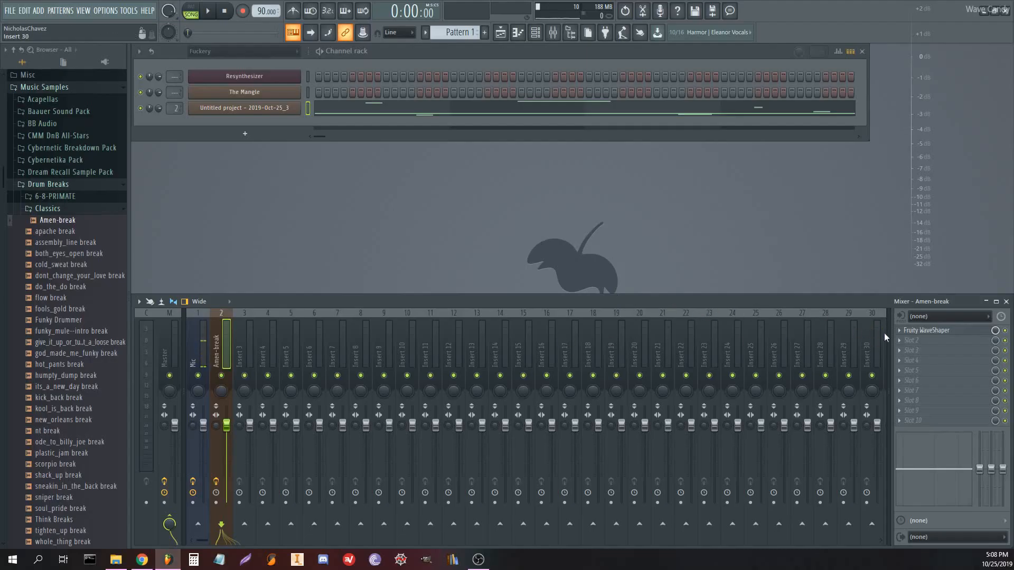
left_click(934, 345)
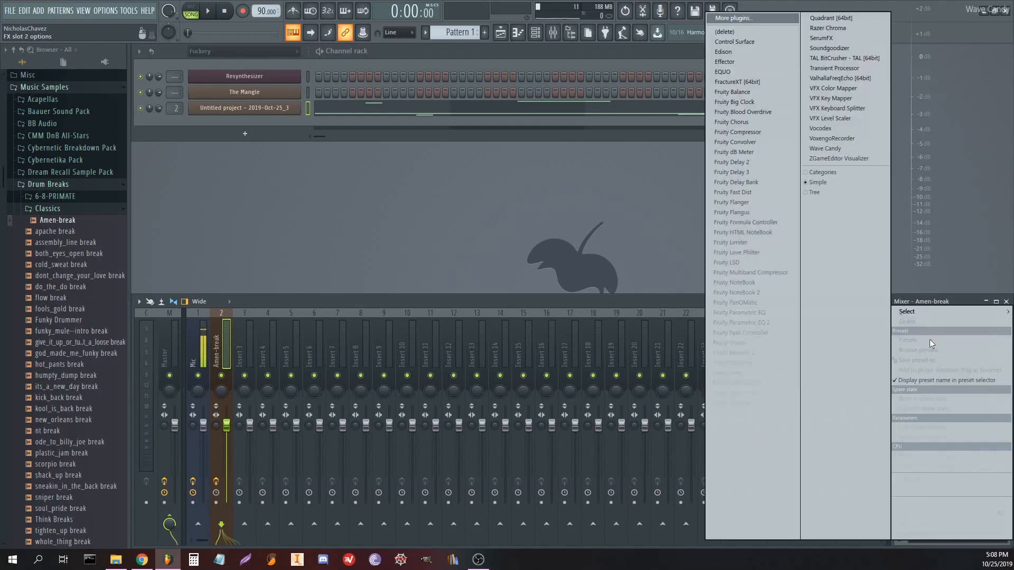
mouse_move(925, 317)
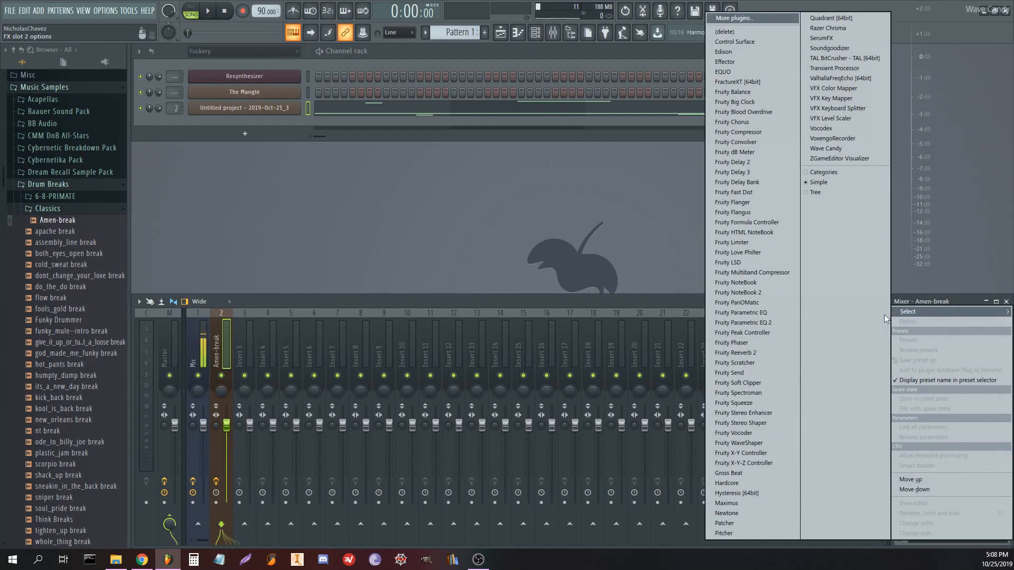
left_click(737, 473)
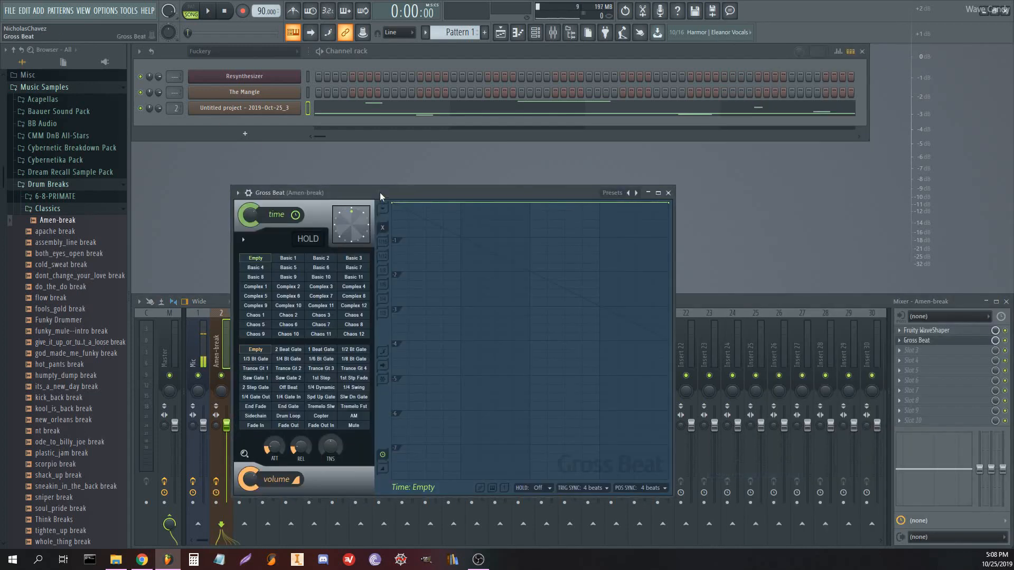
left_click_drag(379, 195, 373, 141)
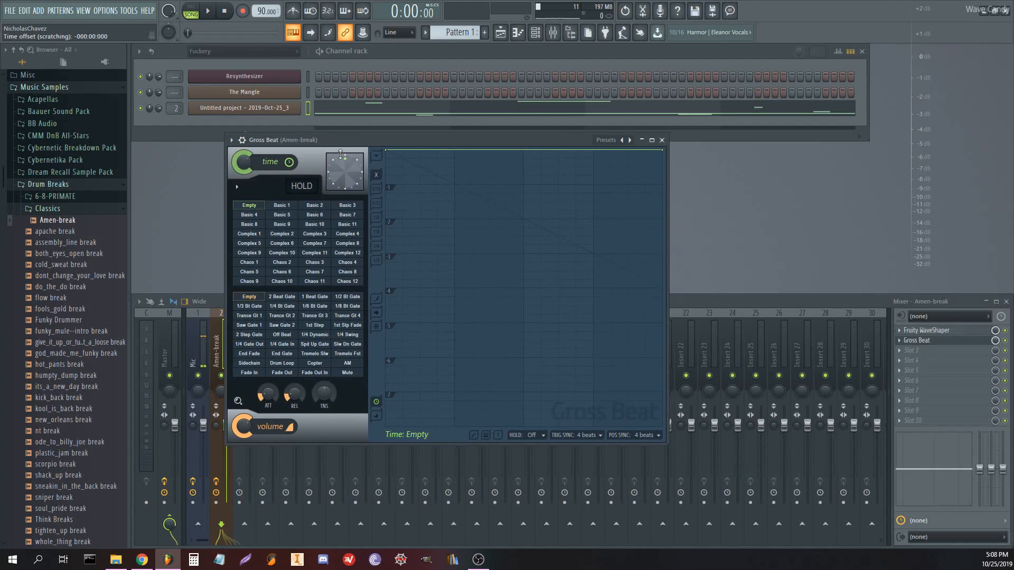
left_click_drag(345, 140, 413, 177)
Place the original Amen-break sample on playlist Track 1 at bar 9 and route its channel to mixer Insert 4
left_click_drag(29, 217, 74, 227)
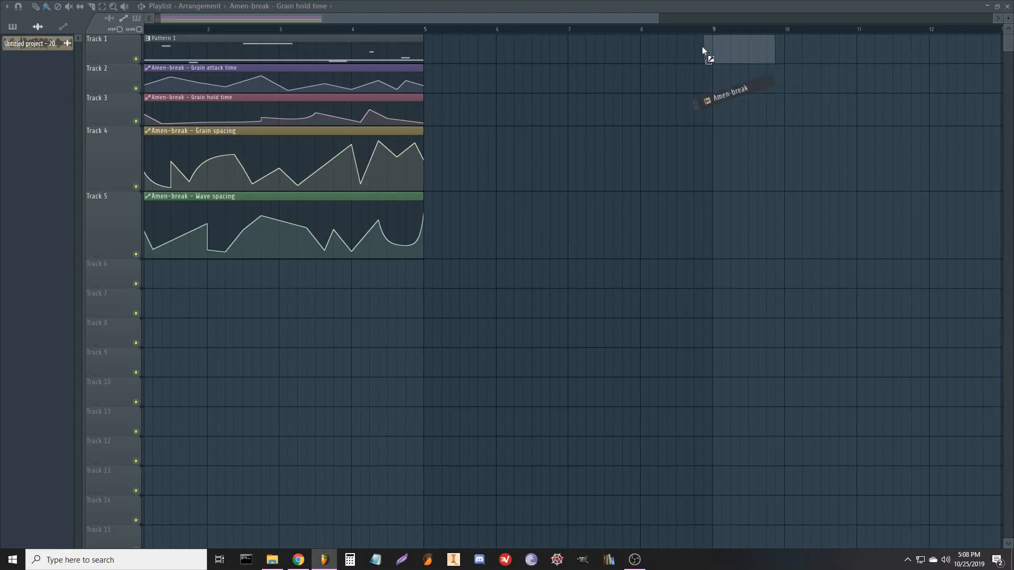
left_click_drag(706, 47, 722, 38)
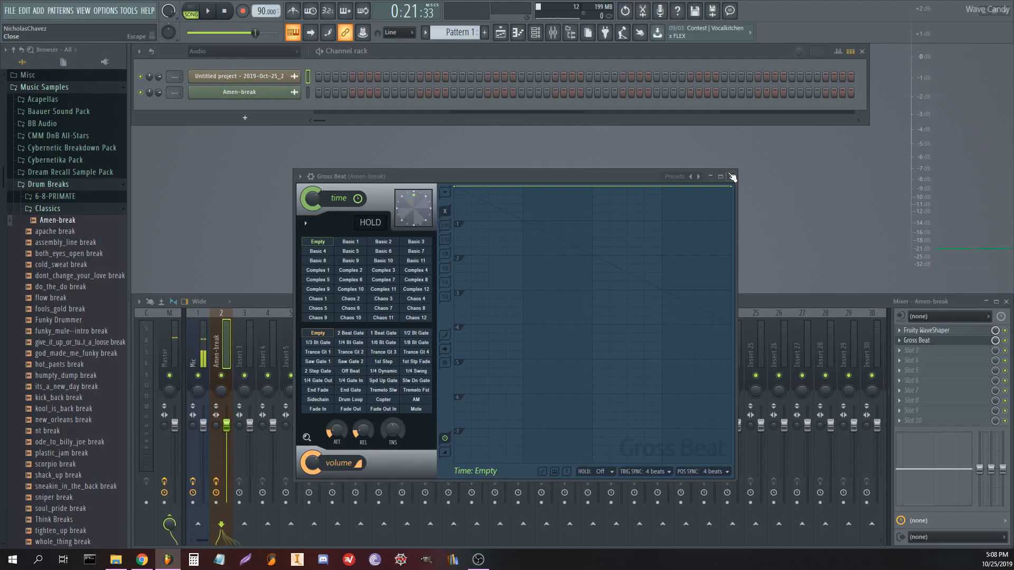
left_click(733, 177)
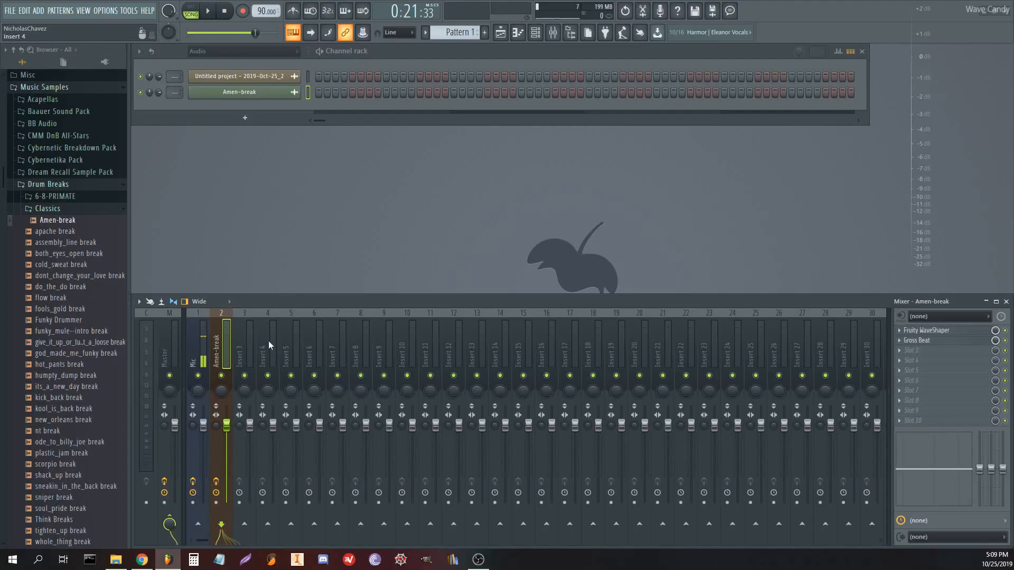
left_click(269, 344)
key("ctrl+l")
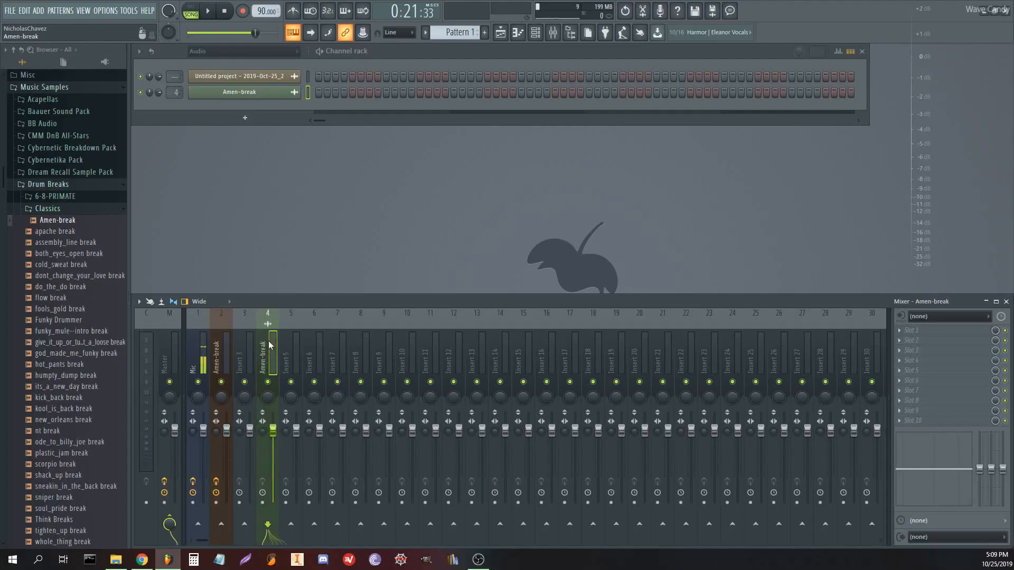
Add Gross Beat to the Amen-break track on Insert 4, choose the Complex 11 time preset and audition it
left_click(909, 331)
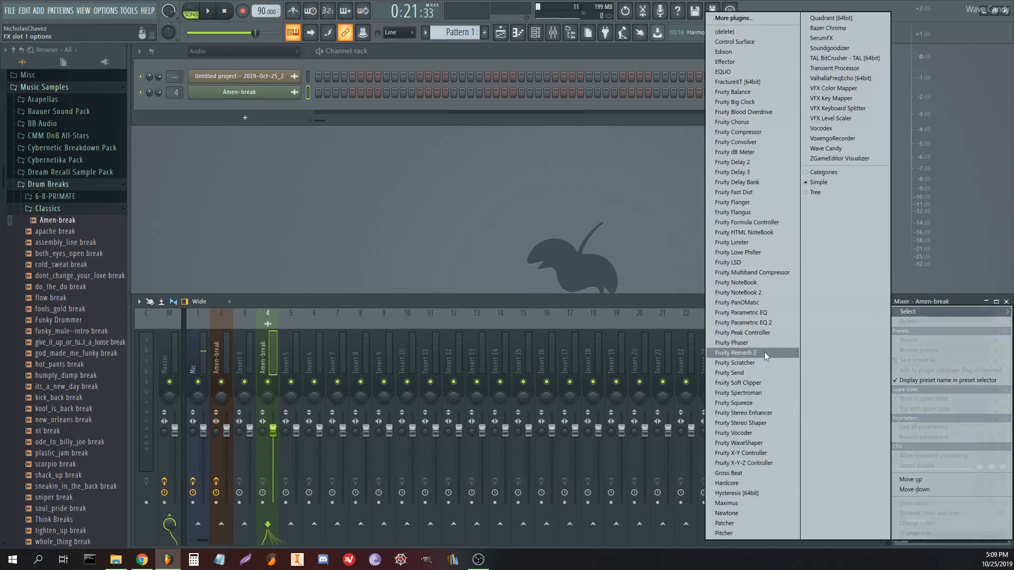
left_click(745, 472)
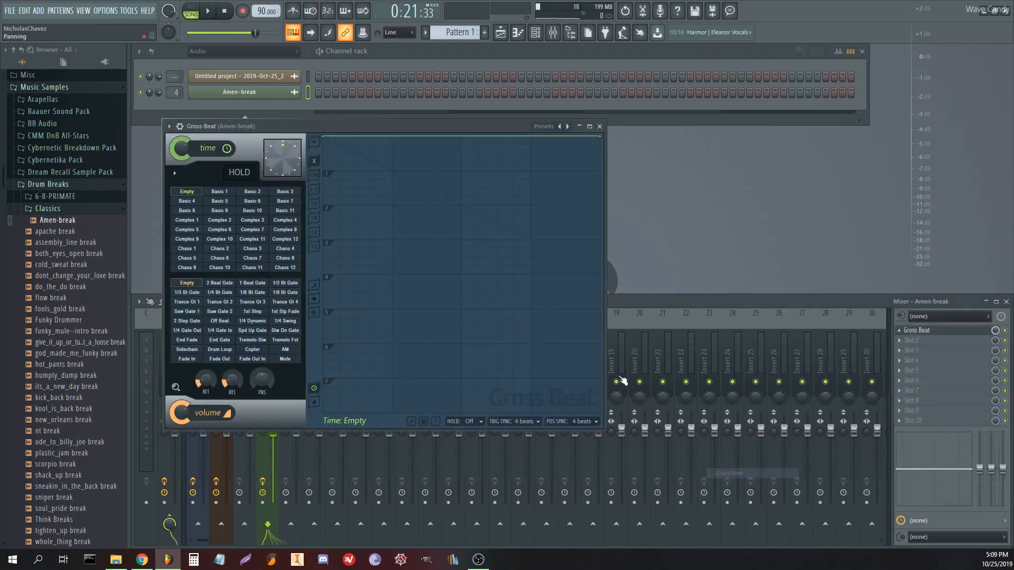
left_click(246, 241)
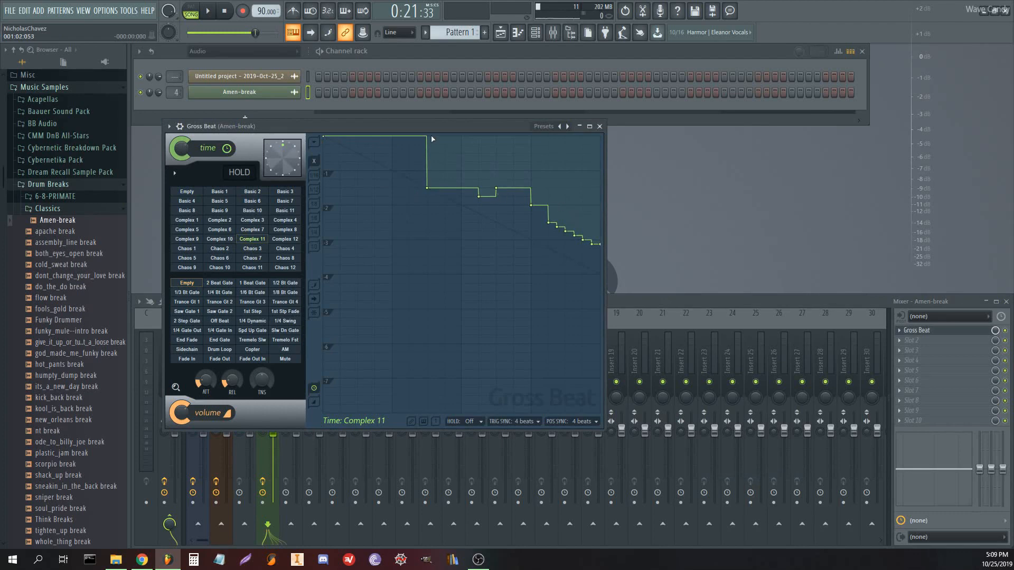
key("space")
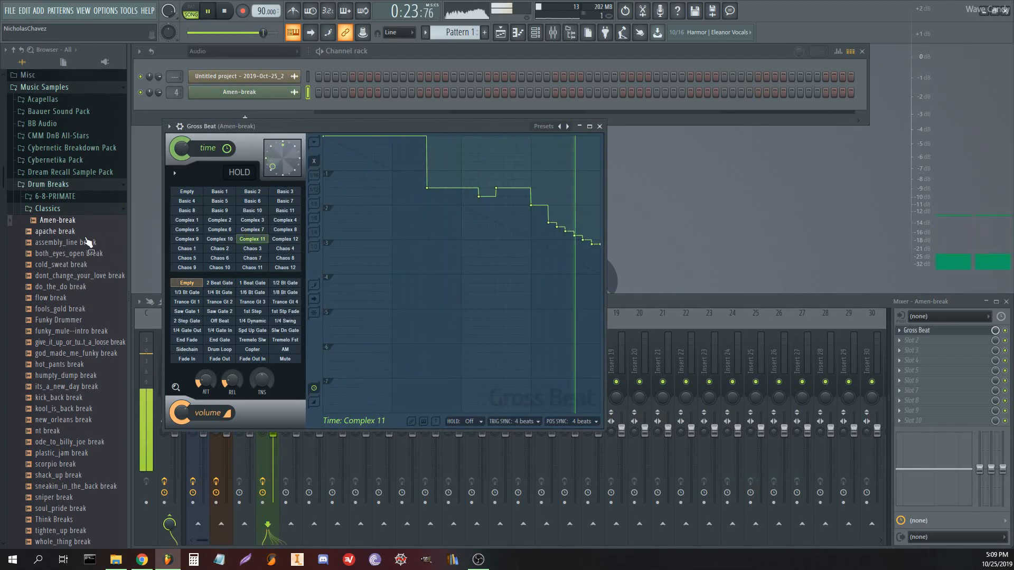
key("space")
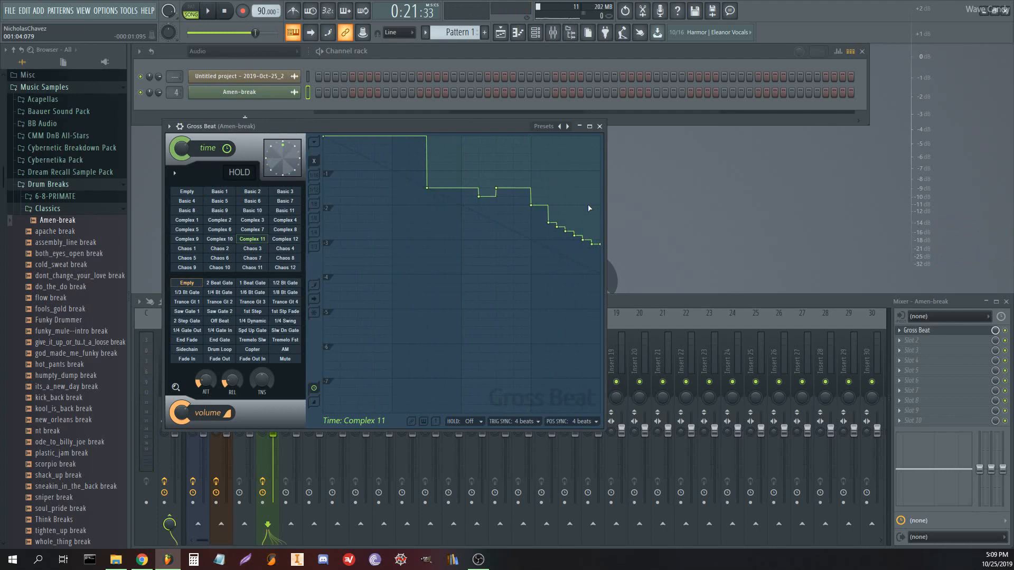
Delete Gross Beat from the Amen-break track on Insert 4
left_click(900, 331)
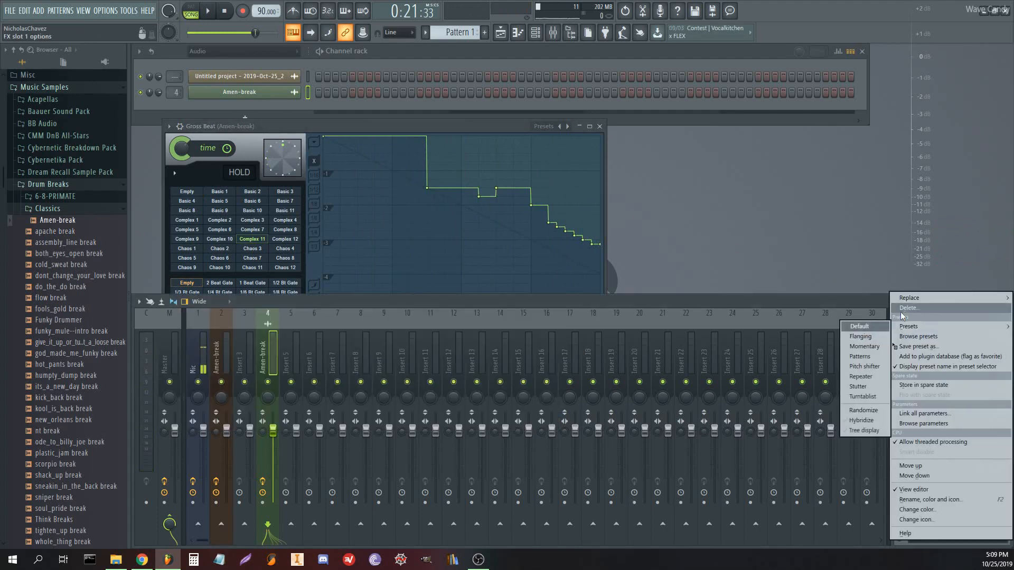
left_click(904, 309)
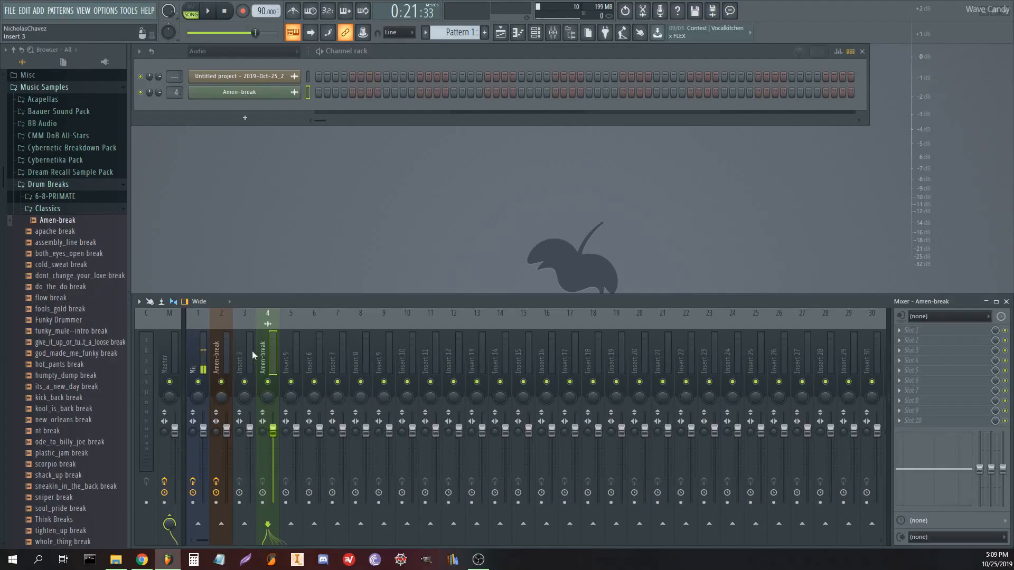
Open the Gross Beat on the granulated Amen-break track, Insert 2
left_click(218, 356)
left_click(925, 342)
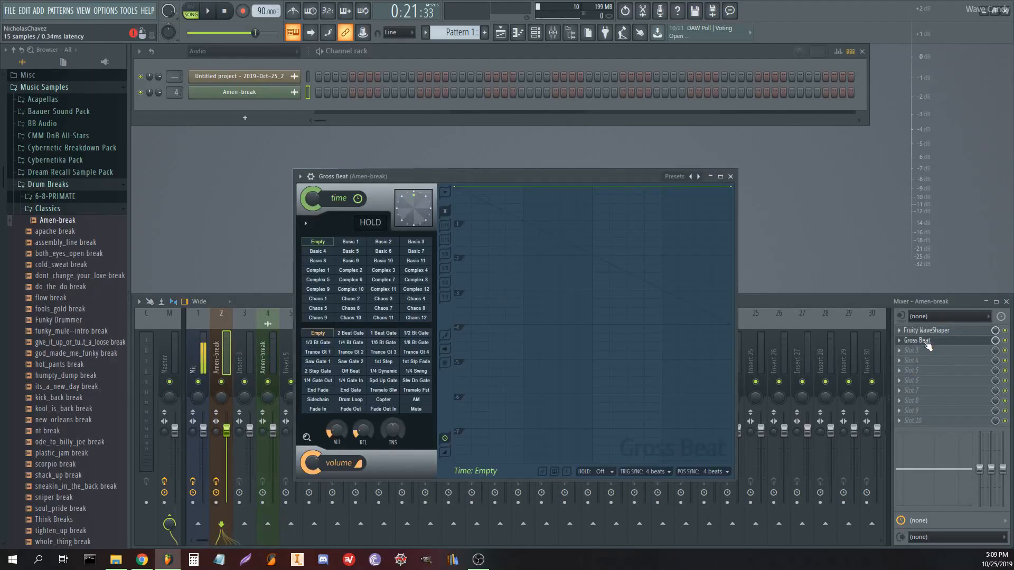
Replace Gross Beat in slot 2 of the granulated Amen-break track with Patcher and load its Gross Beat high pass preset
left_click(927, 344)
left_click(908, 310)
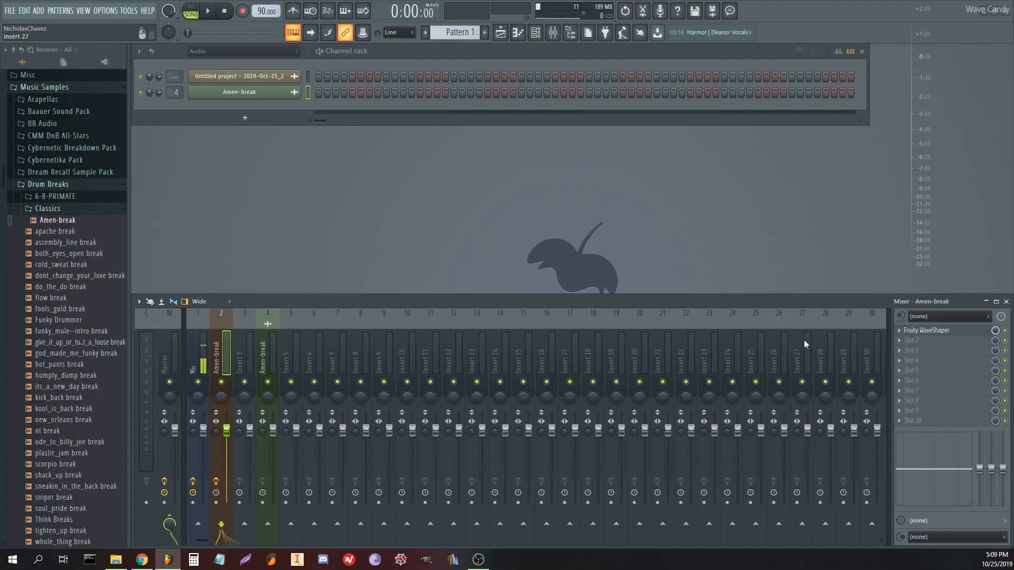
left_click(917, 342)
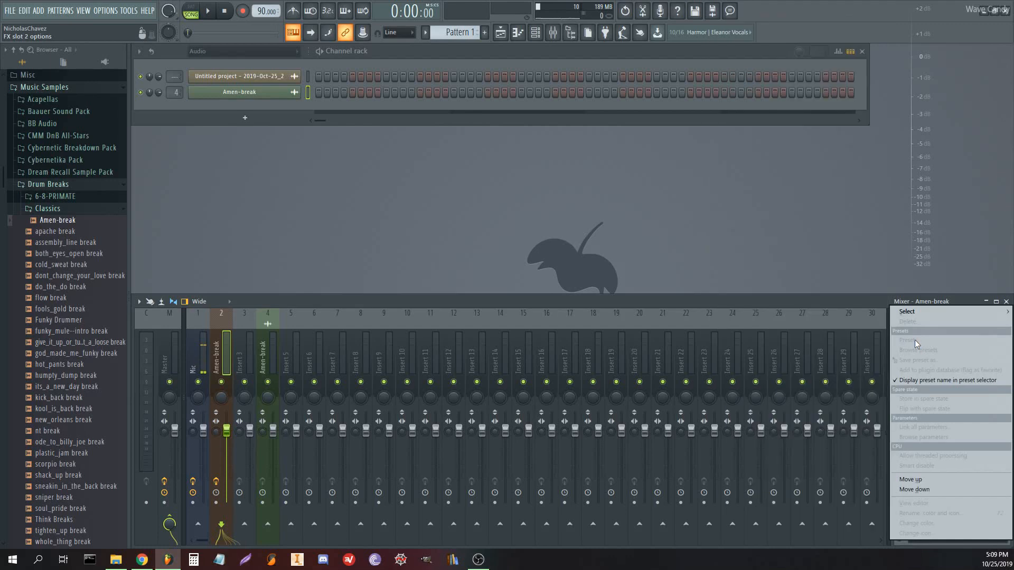
mouse_move(911, 311)
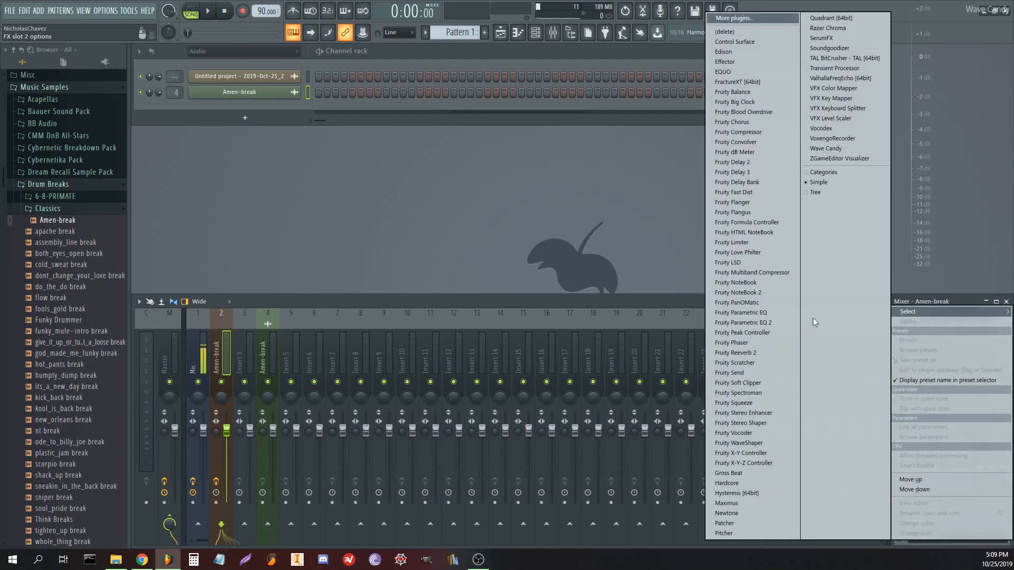
left_click(761, 524)
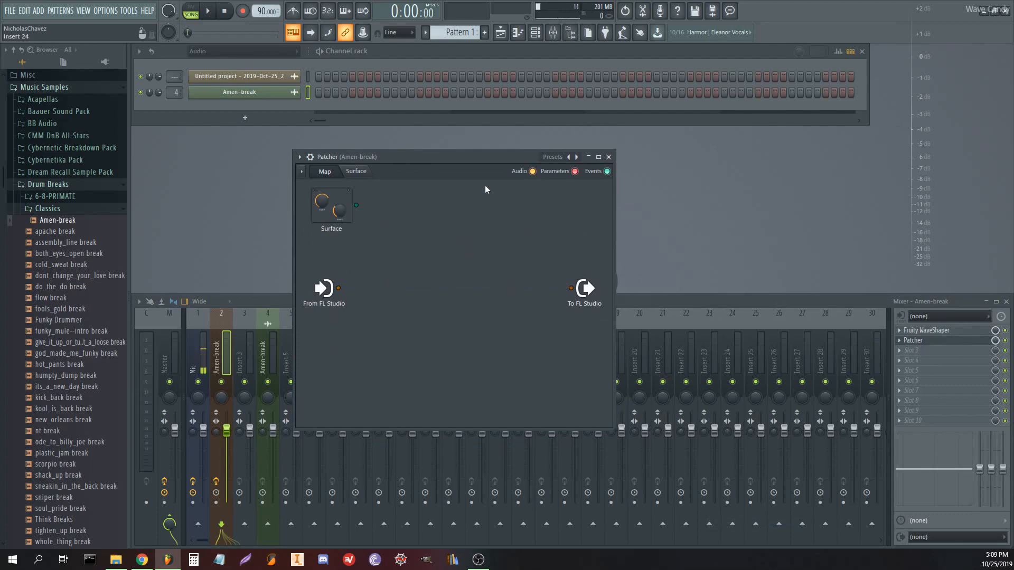
left_click(554, 159)
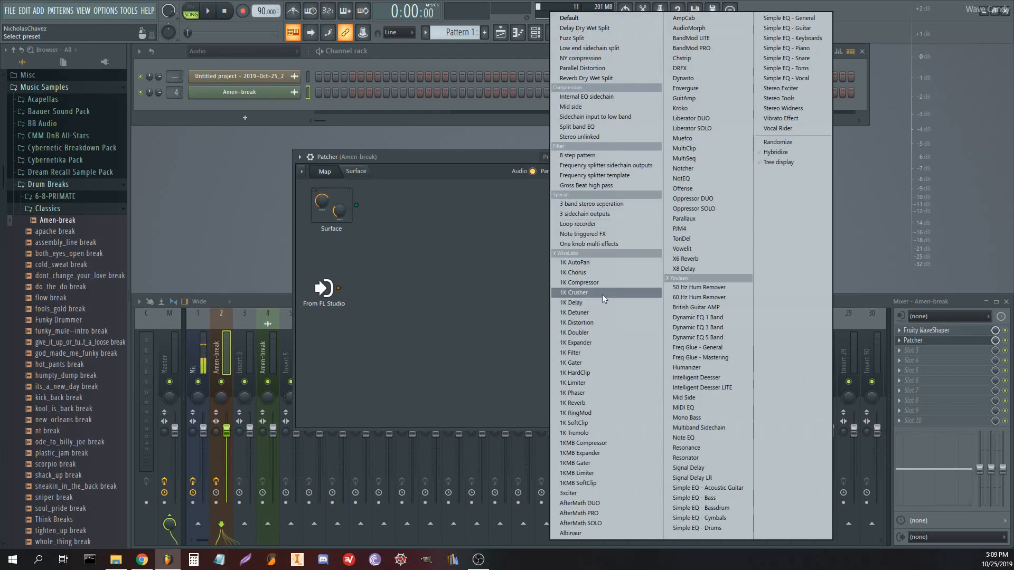
left_click(626, 185)
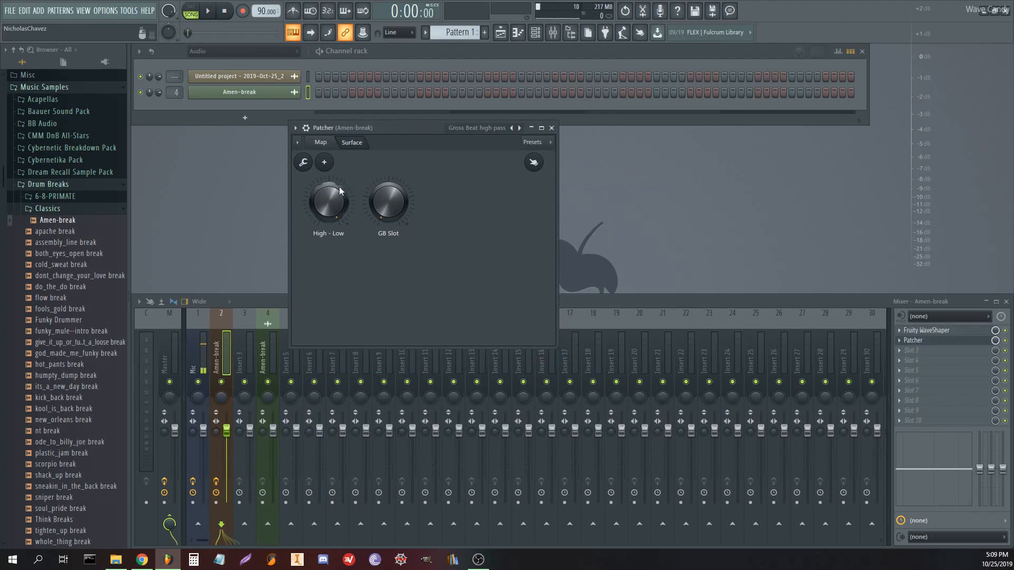
Examine the Patcher's routing map and the Gross Beat inside it, closing that Gross Beat again
left_click(322, 143)
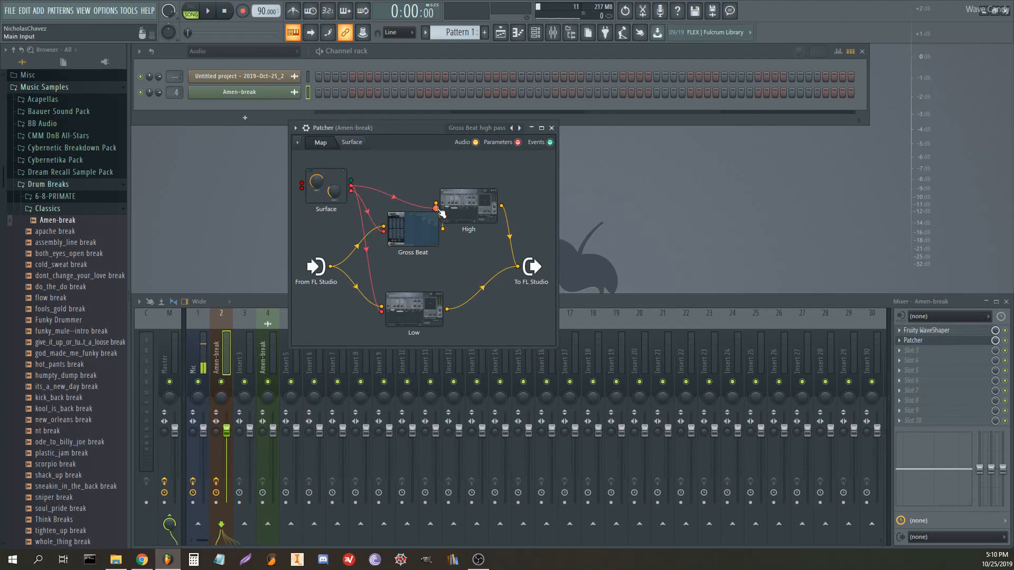
double_click(406, 226)
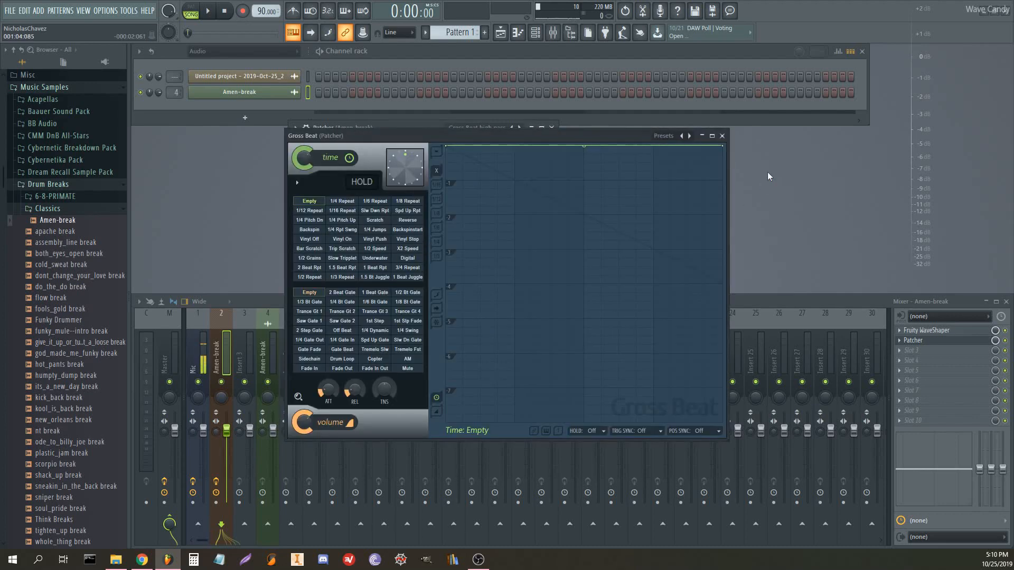
left_click(723, 136)
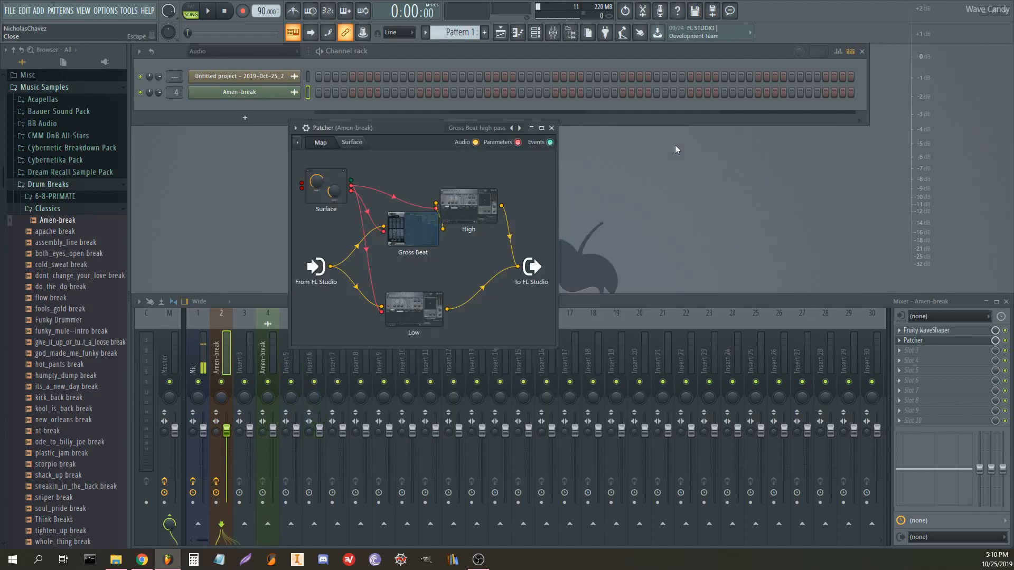
Turn Patcher's High - Low control fully down and create an automation clip for the GB Slot control
left_click(352, 142)
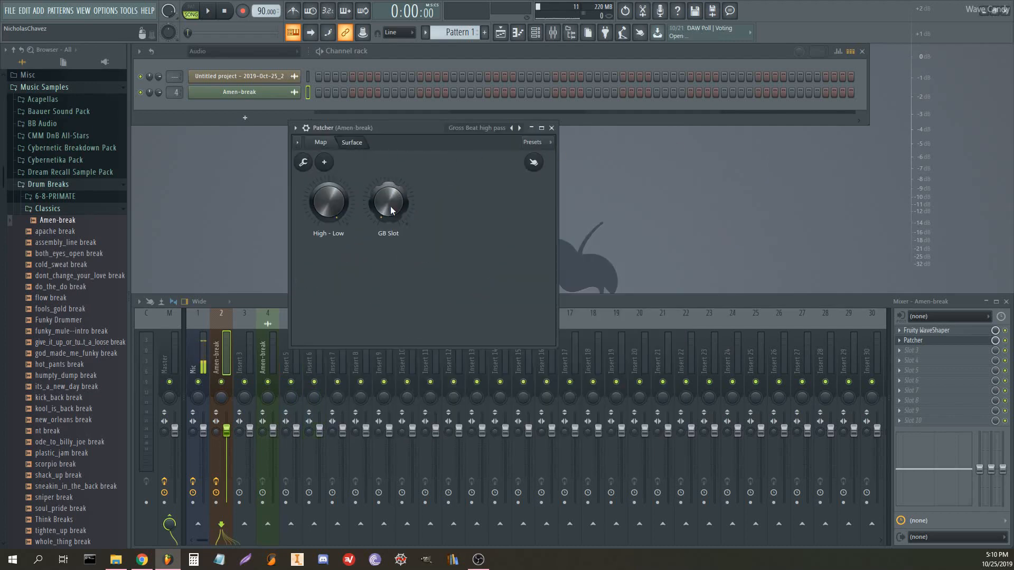
left_click_drag(332, 206, 333, 180)
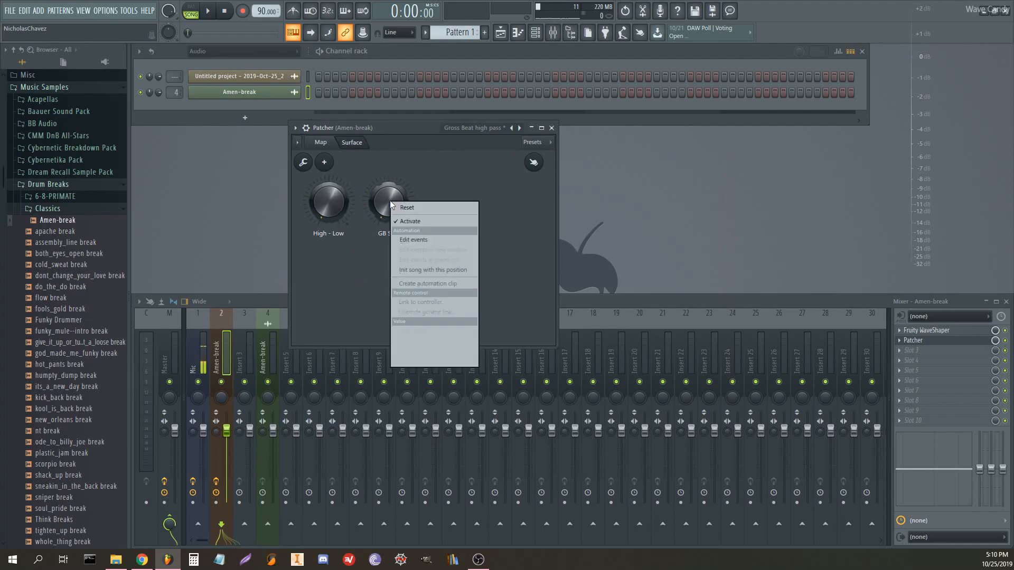
right_click(391, 202)
left_click(414, 285)
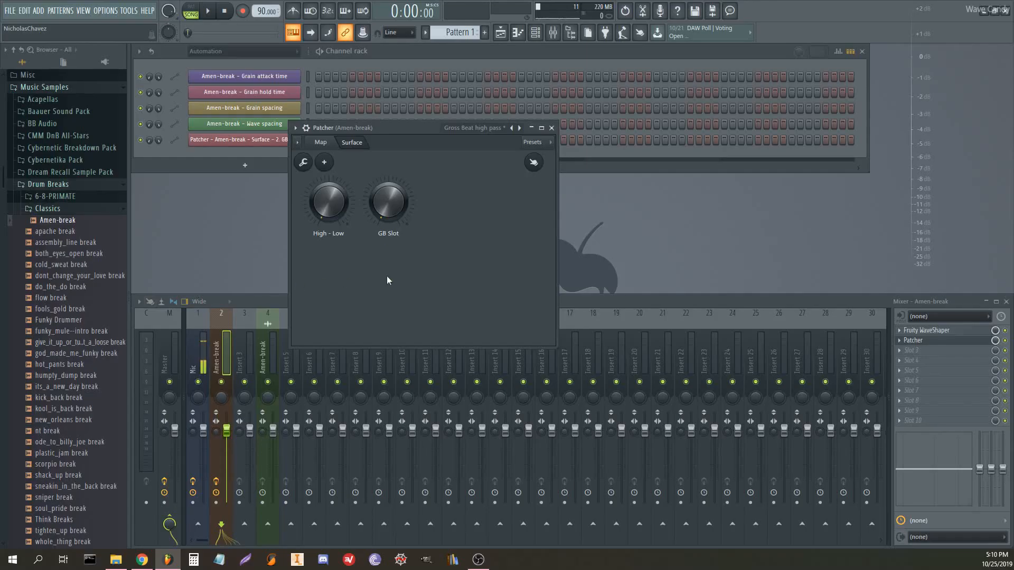
Review the Patcher map in a resized window, check the time slots of its Gross Beat, and close Patcher
left_click(321, 142)
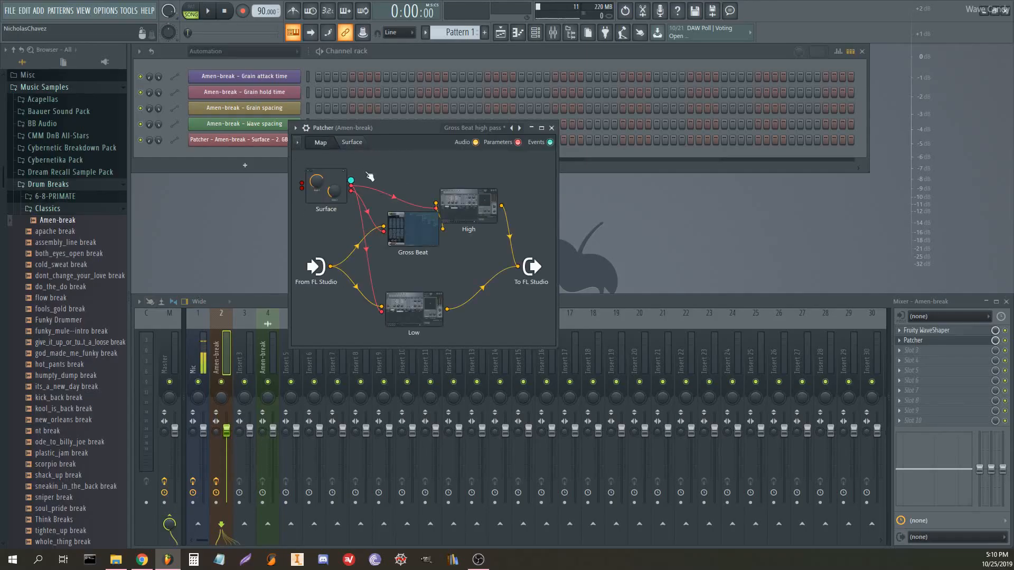
left_click_drag(551, 347, 664, 421)
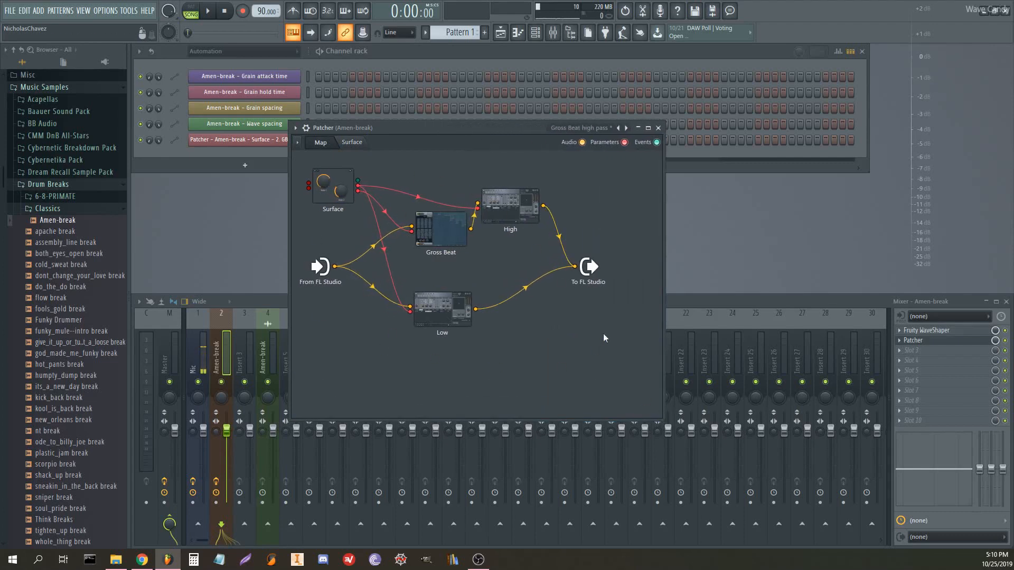
double_click(437, 233)
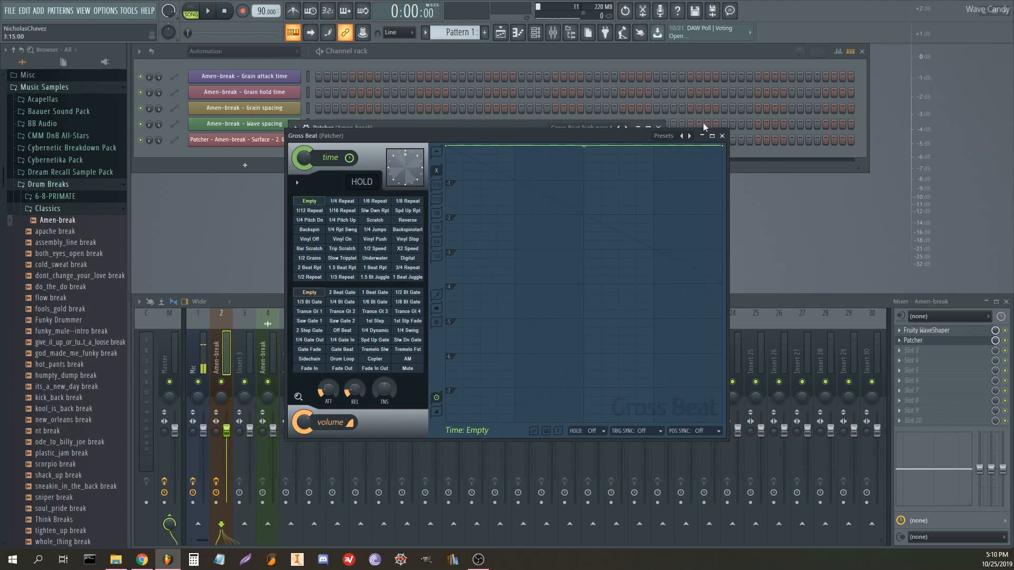
left_click(722, 137)
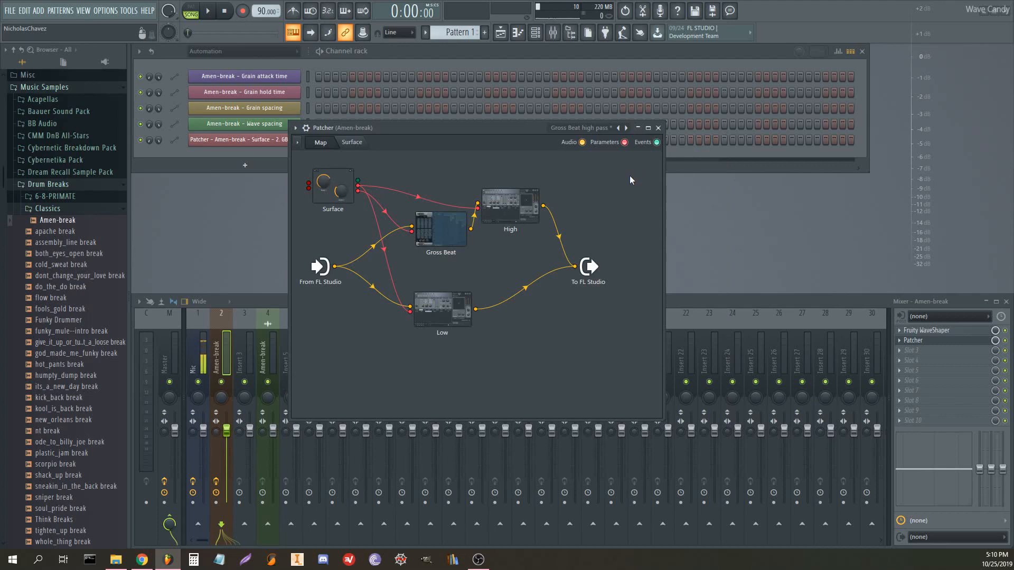
left_click_drag(664, 199, 629, 200)
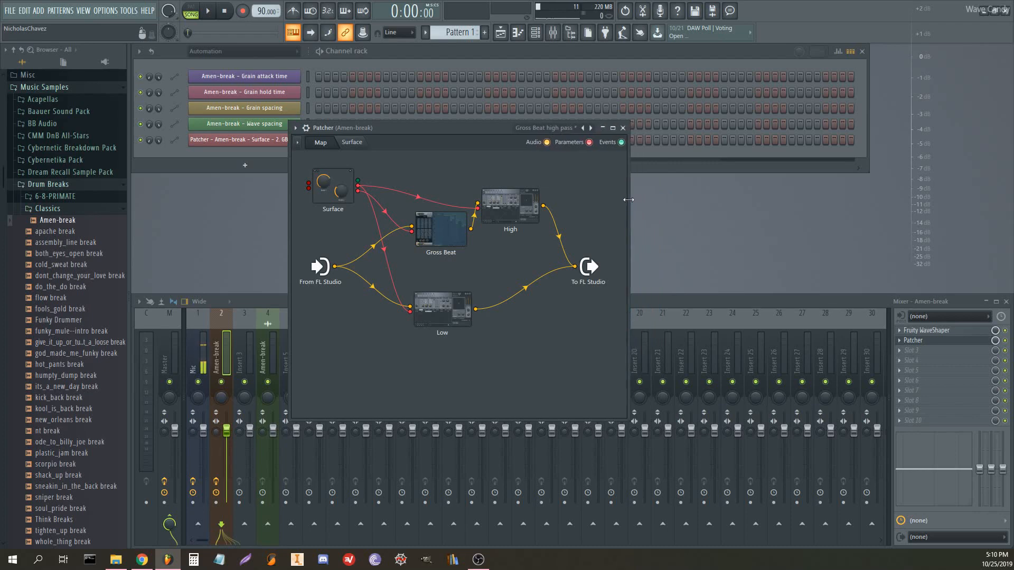
left_click_drag(629, 421, 632, 357)
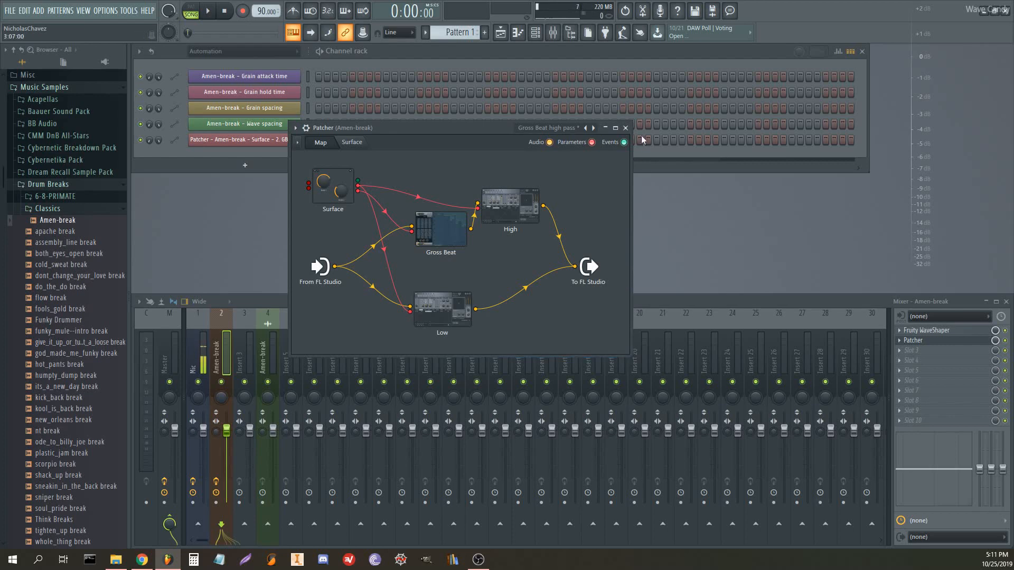
left_click(625, 128)
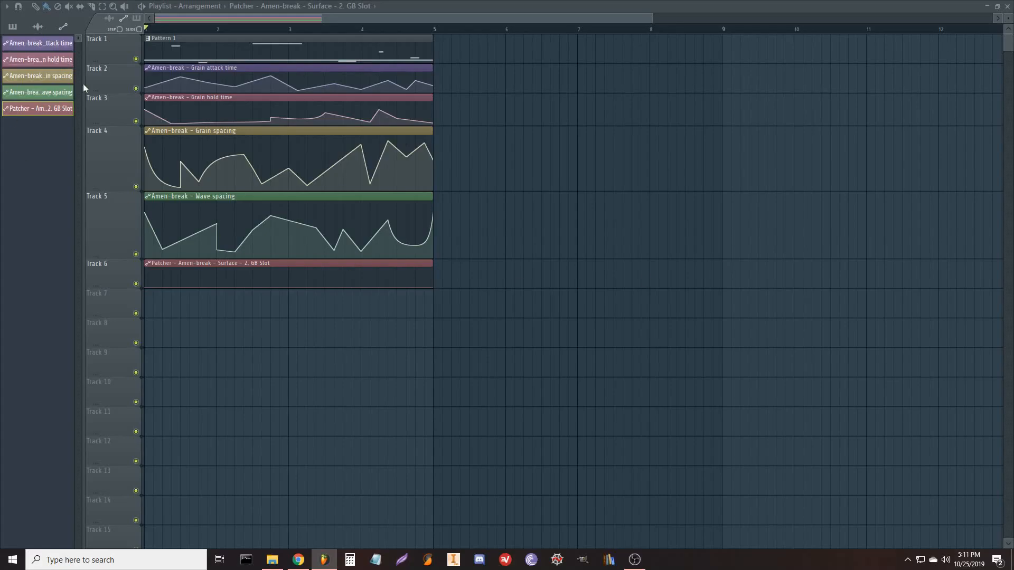
Add curved peaks and dips across bar 1 of the GB Slot automation clip and enlarge playlist Track 6
right_click(161, 273)
right_click(179, 284)
right_click(208, 278)
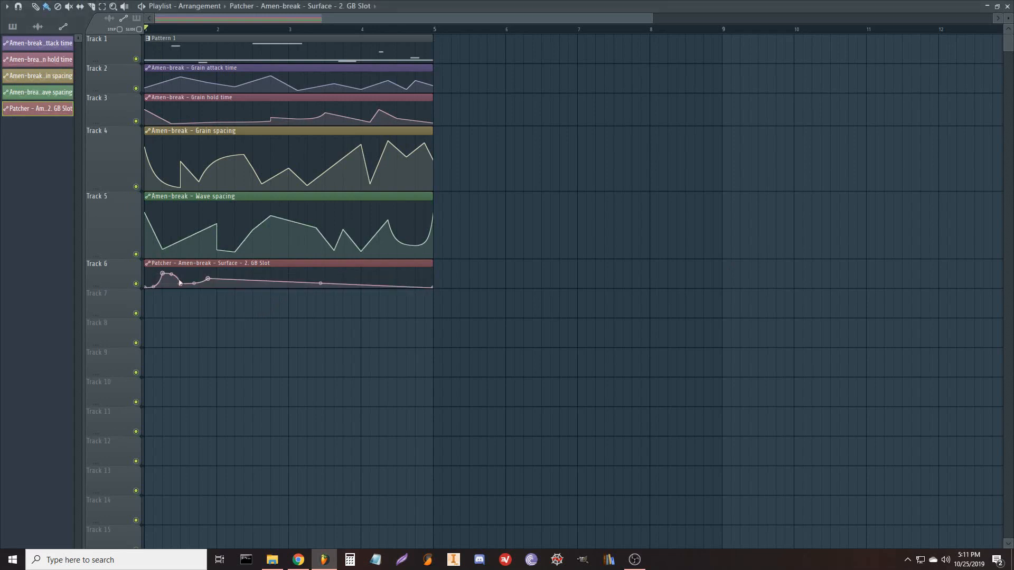
left_click_drag(119, 285, 118, 374)
right_click(226, 352)
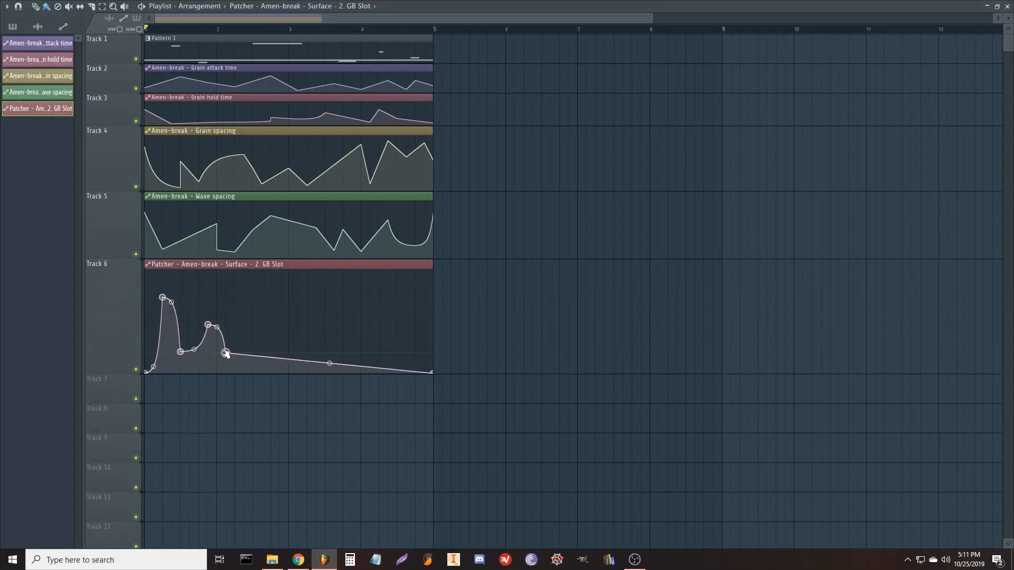
Extend the GB Slot automation to bar 5 with a high plateau around bar 3, a low dip near bar 4 and a final spike
right_click(270, 346)
right_click(289, 281)
right_click(325, 281)
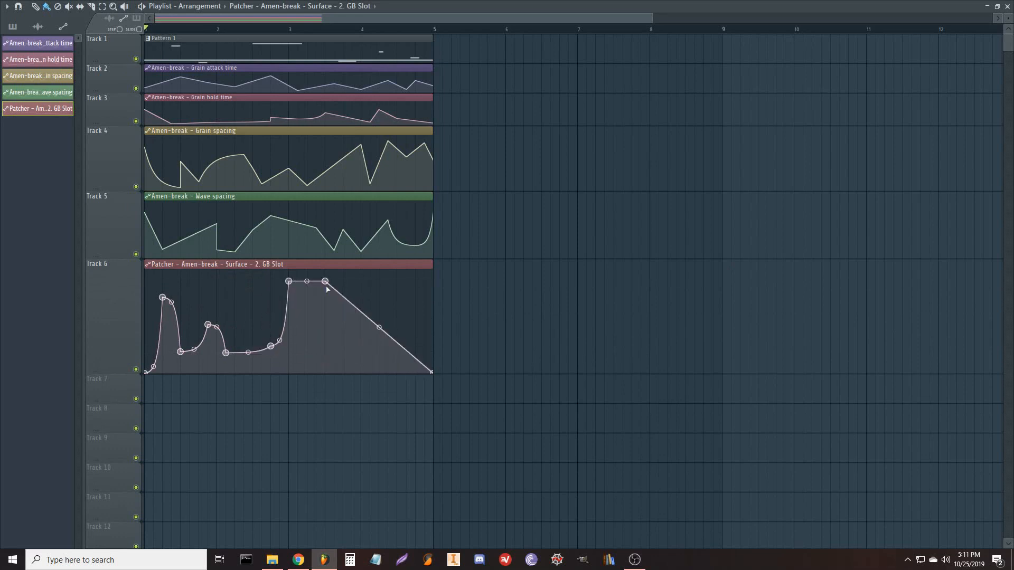
right_click(334, 322)
right_click(370, 369)
right_click(415, 290)
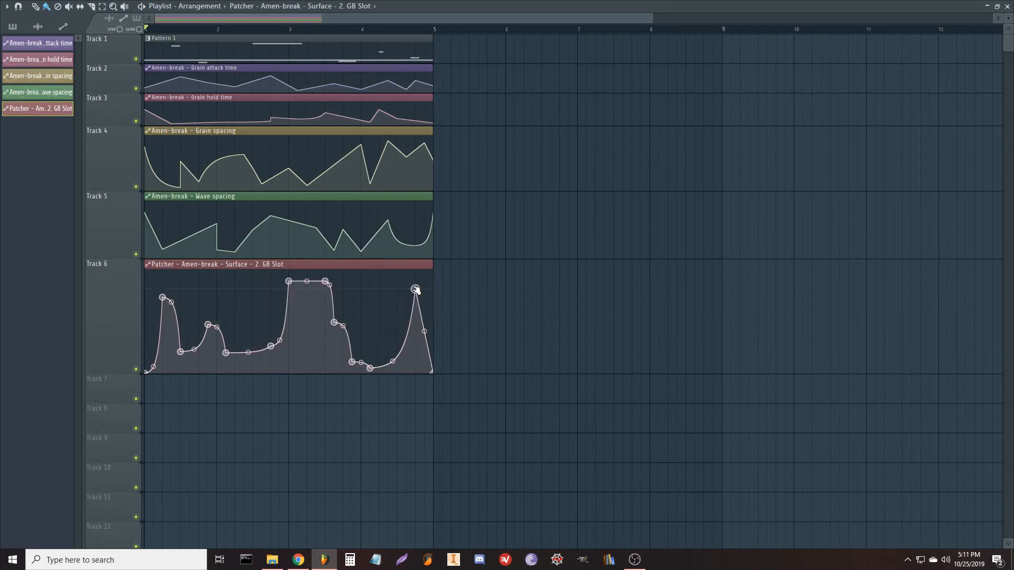
right_click(401, 346)
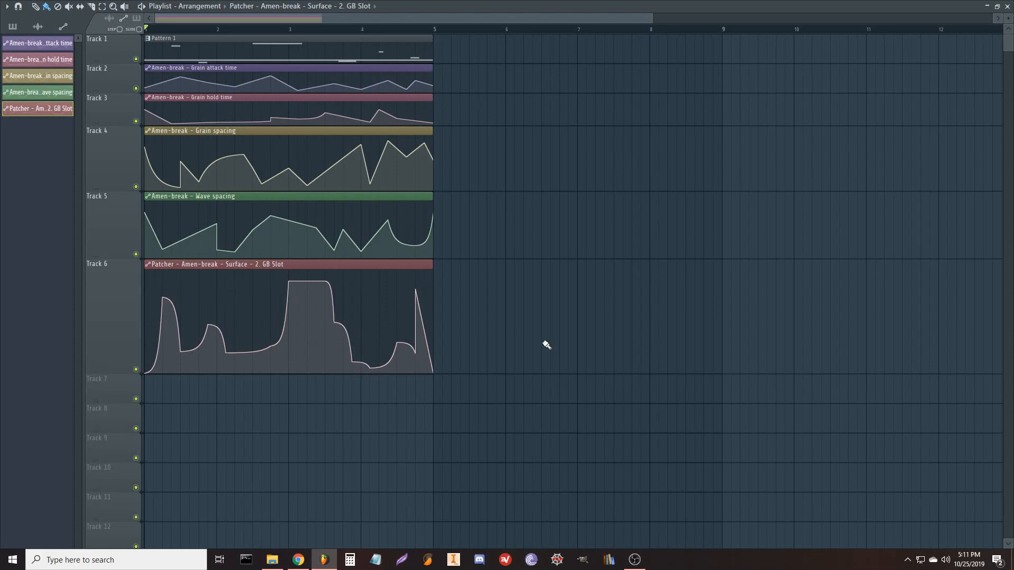
Audition the arrangement and add a sharp high peak midway through bar 2 of the Track 6 GB Slot automation
key("space")
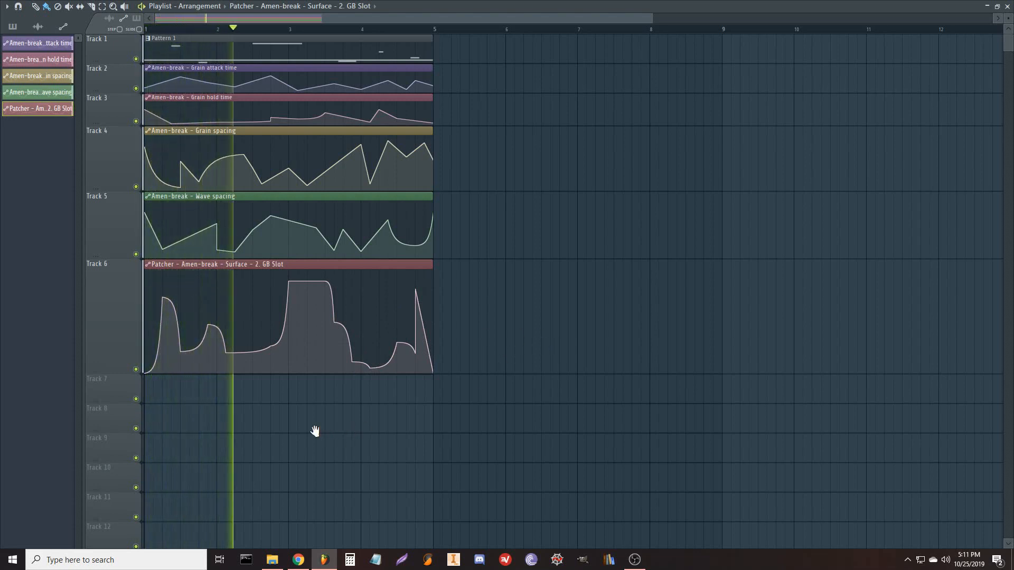
mouse_move(247, 337)
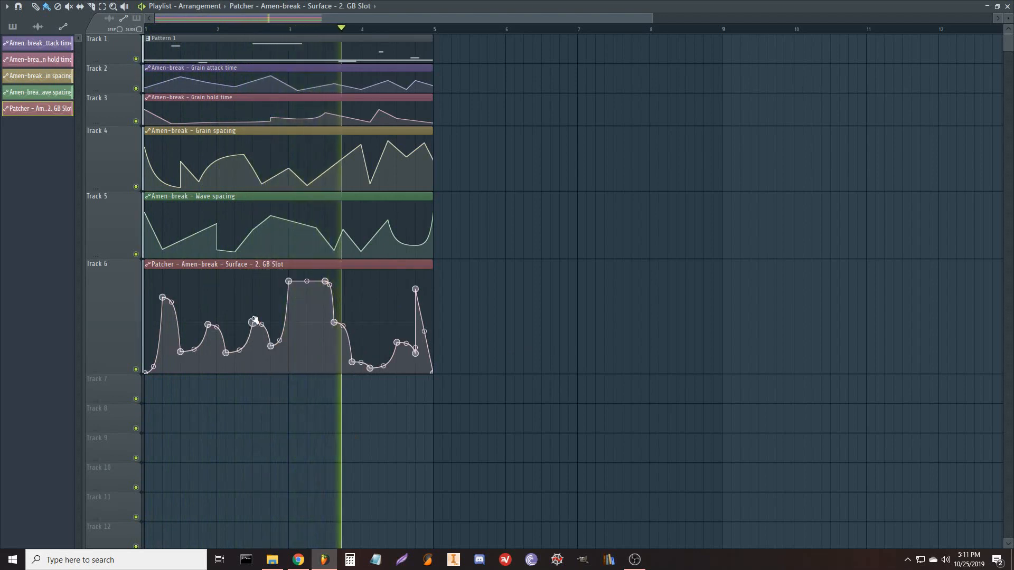
left_click_drag(254, 351, 253, 283)
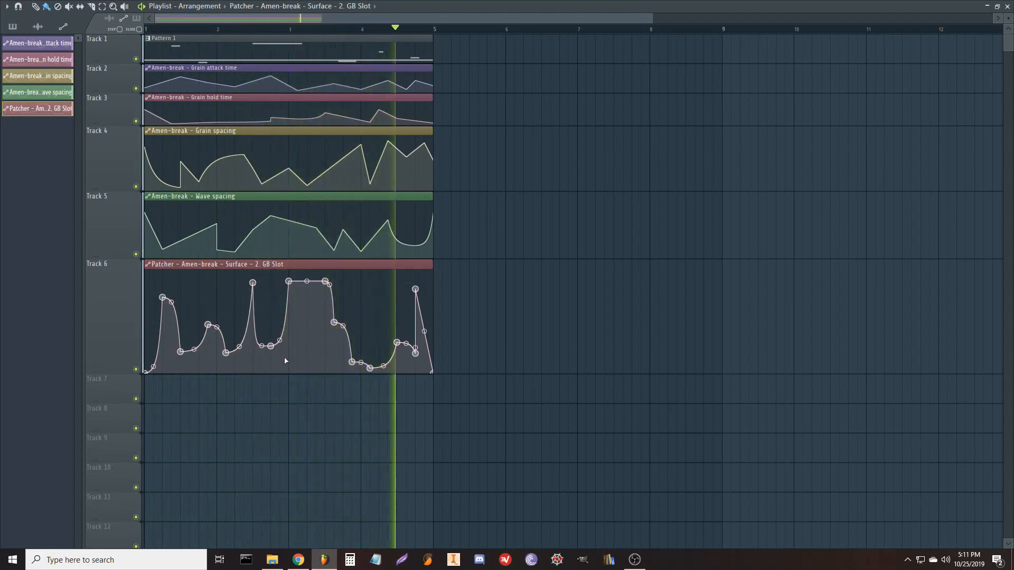
key("space")
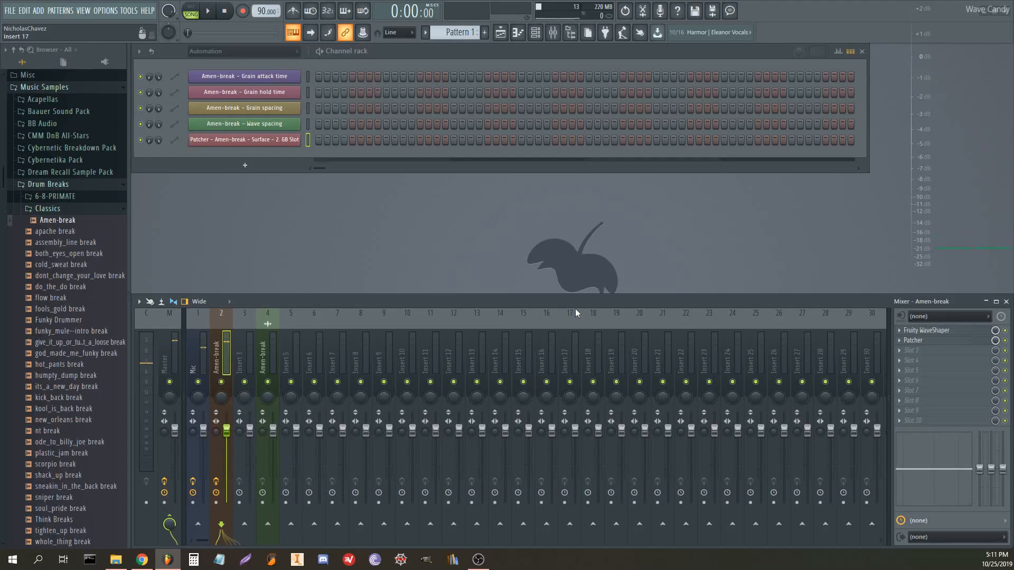
Add a second Patcher in slot 3 of the granulated Amen-break track and load its Gross Beat high pass preset
left_click(921, 355)
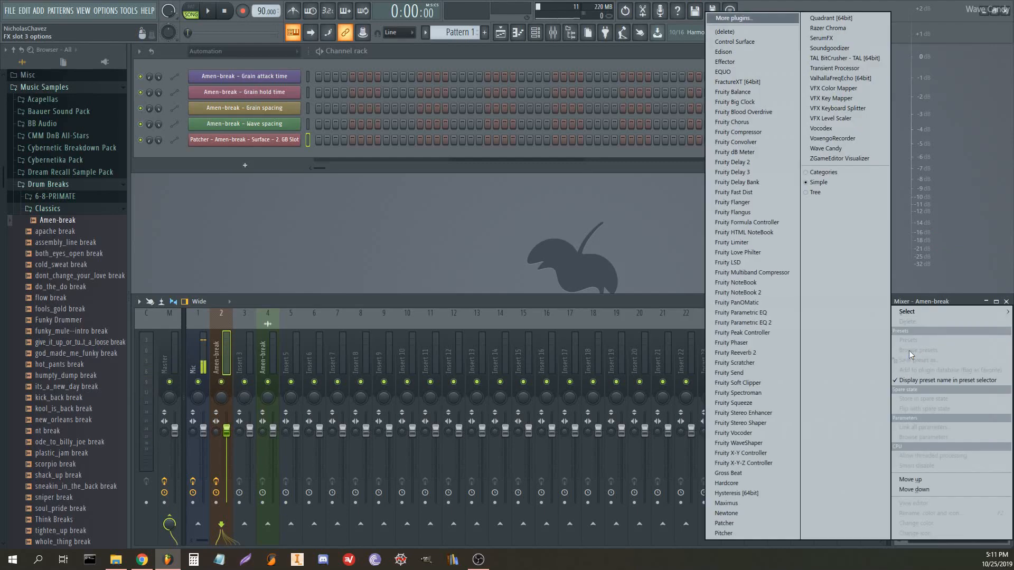
left_click(734, 521)
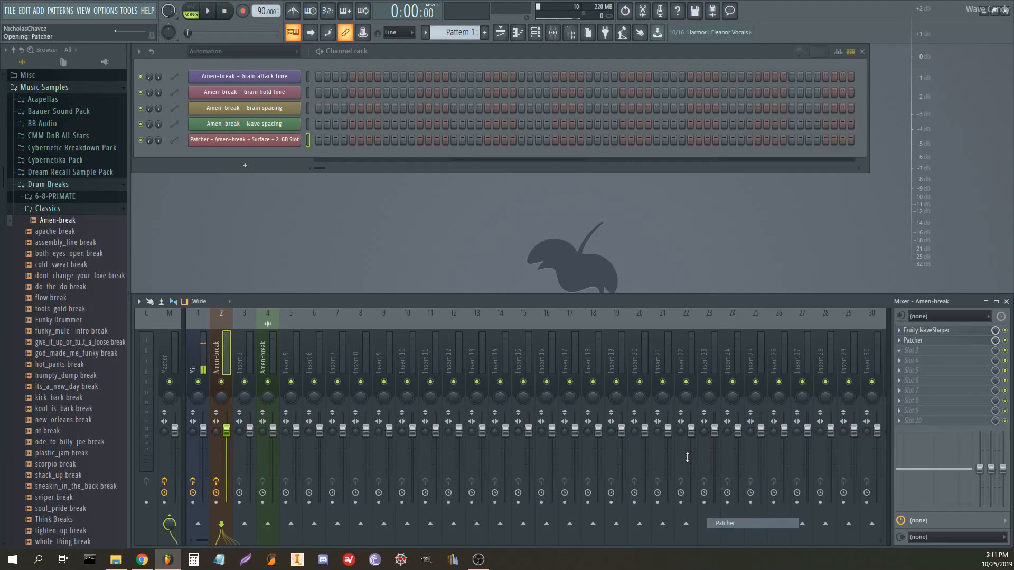
left_click(395, 99)
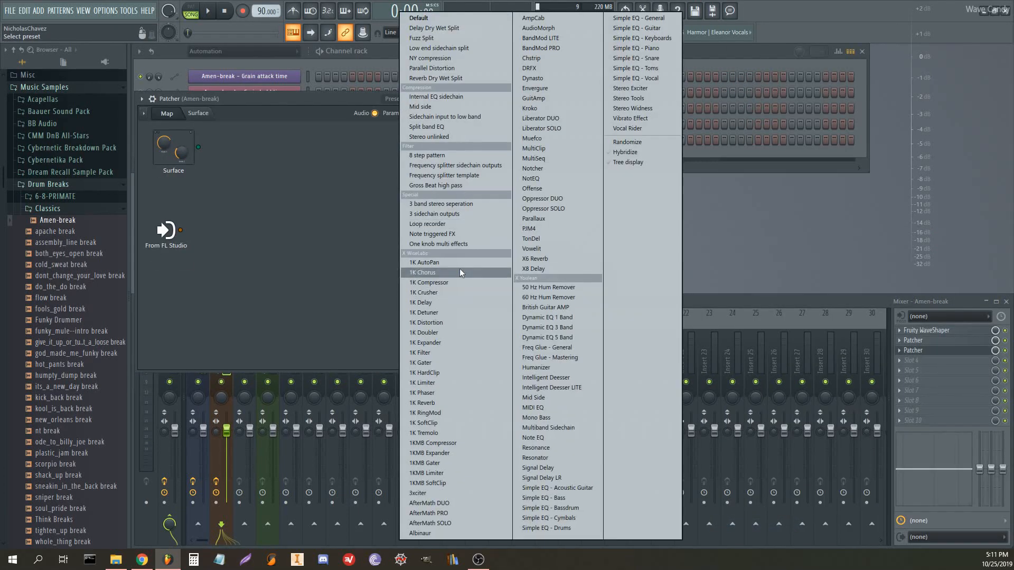
left_click(450, 185)
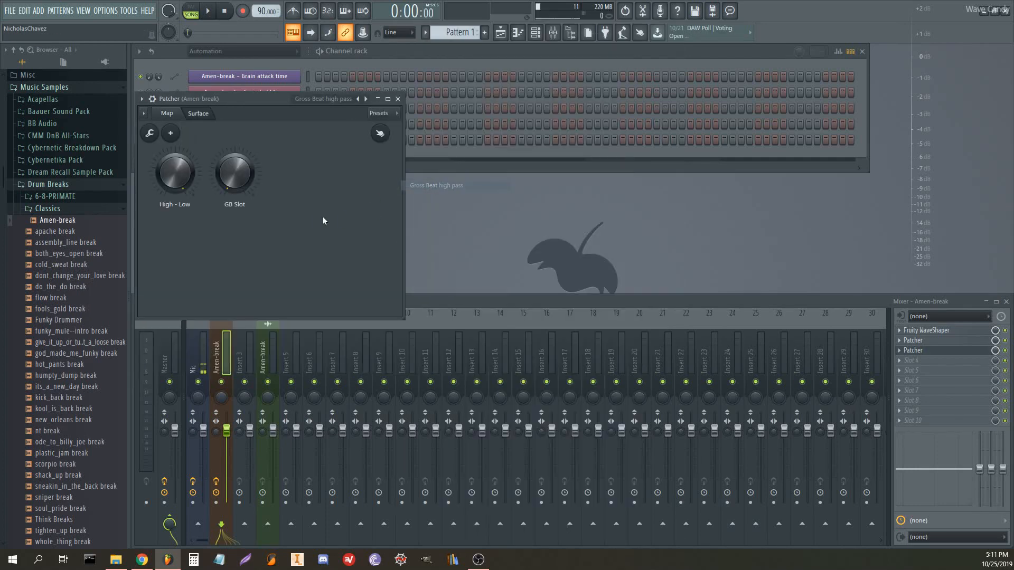
Create an automation clip for the slot 3 Patcher's GB Slot, enlarge playlist Track 7 and raise the clip's starting point near maximum
left_click_drag(238, 100, 339, 102)
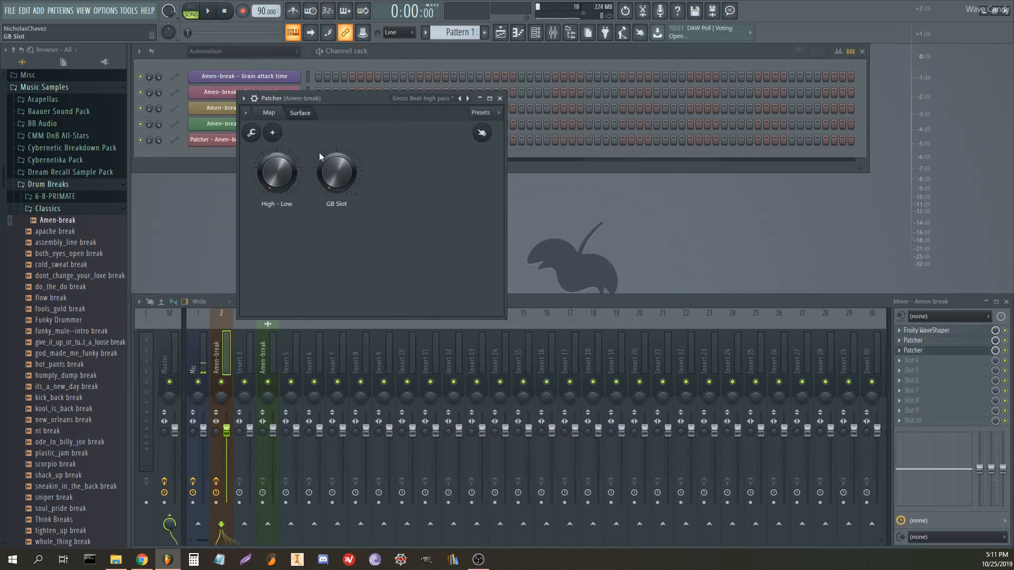
right_click(333, 174)
left_click(373, 258)
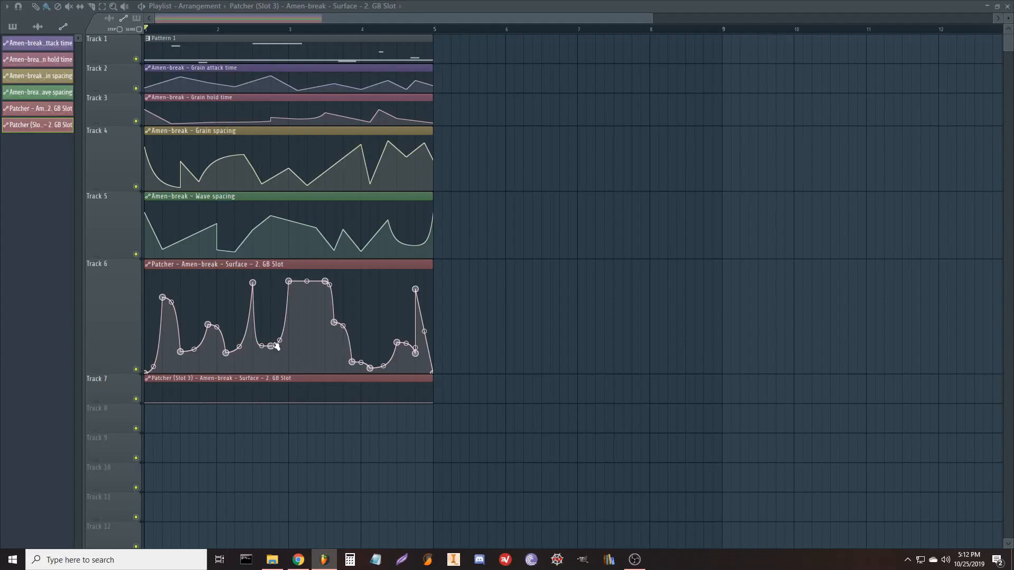
left_click_drag(102, 482, 145, 395)
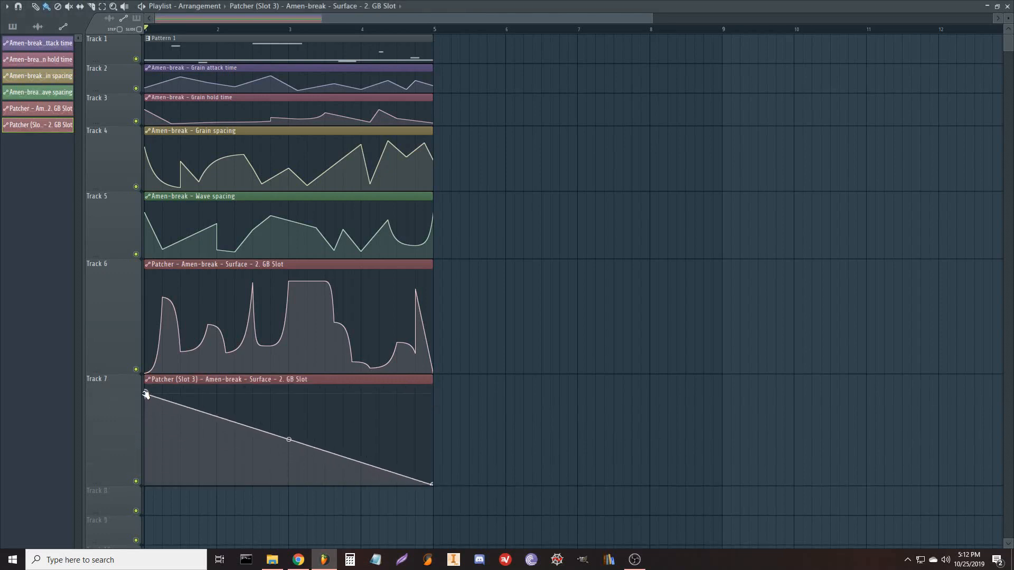
Shape the Track 7 GB Slot automation with peaks at bar 2, after bar 3 and mid-bar 4, plus a deep dip at bar 4
right_click(170, 431)
right_click(305, 405)
right_click(244, 434)
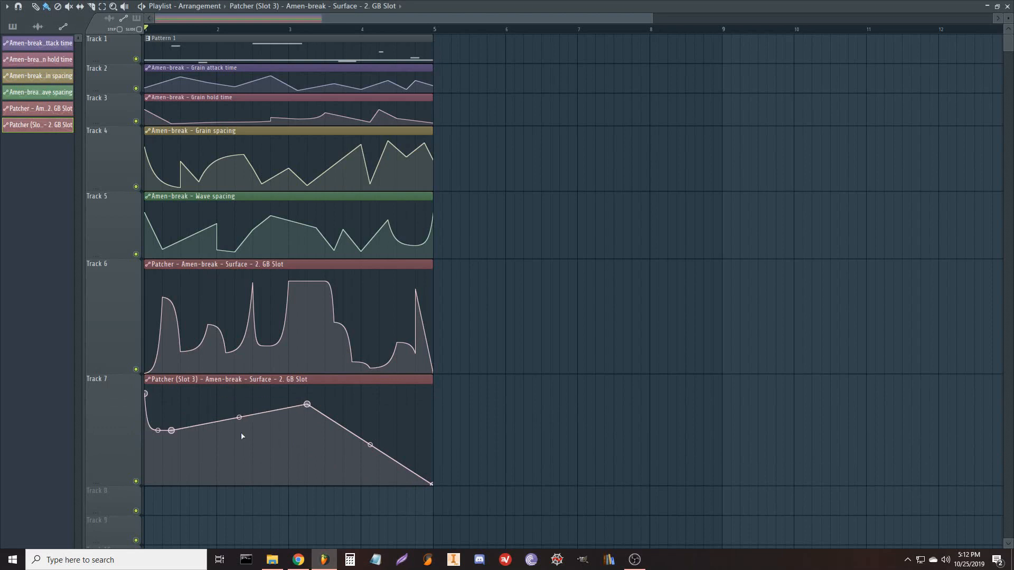
right_click(361, 478)
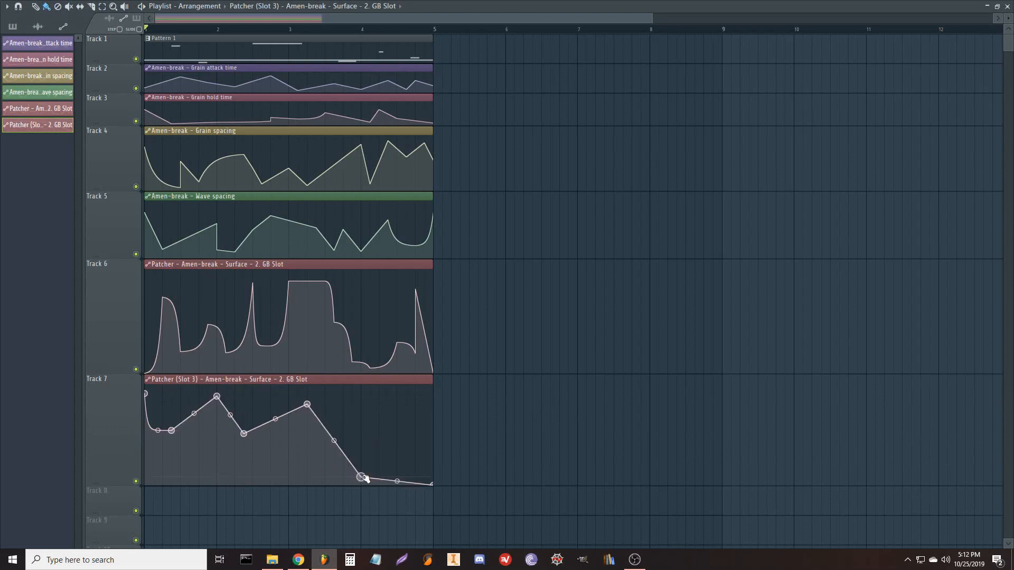
right_click(424, 436)
right_click(397, 396)
Audition the arrangement with both GB Slot automations and close the Patcher window
key("space")
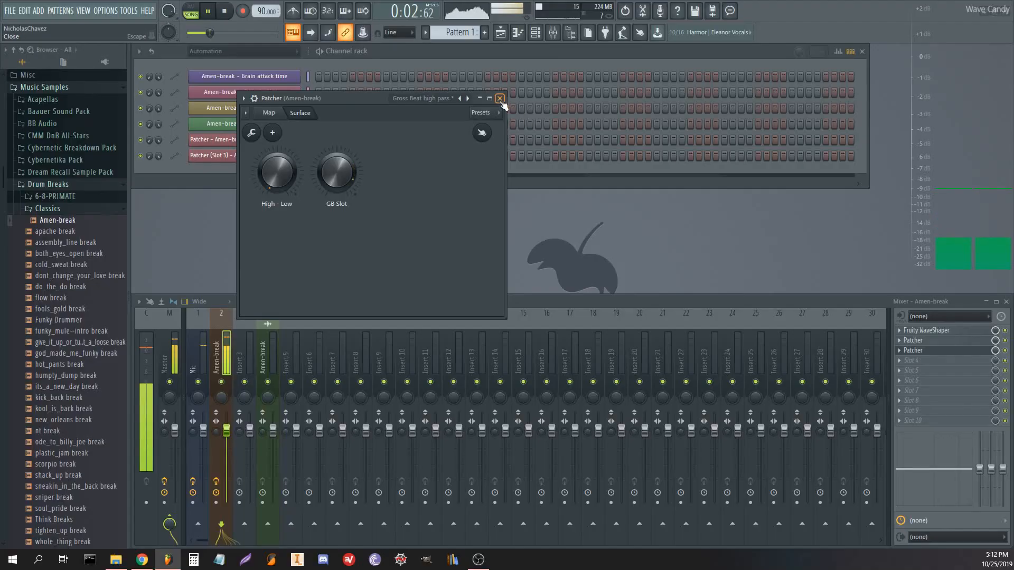
left_click(500, 96)
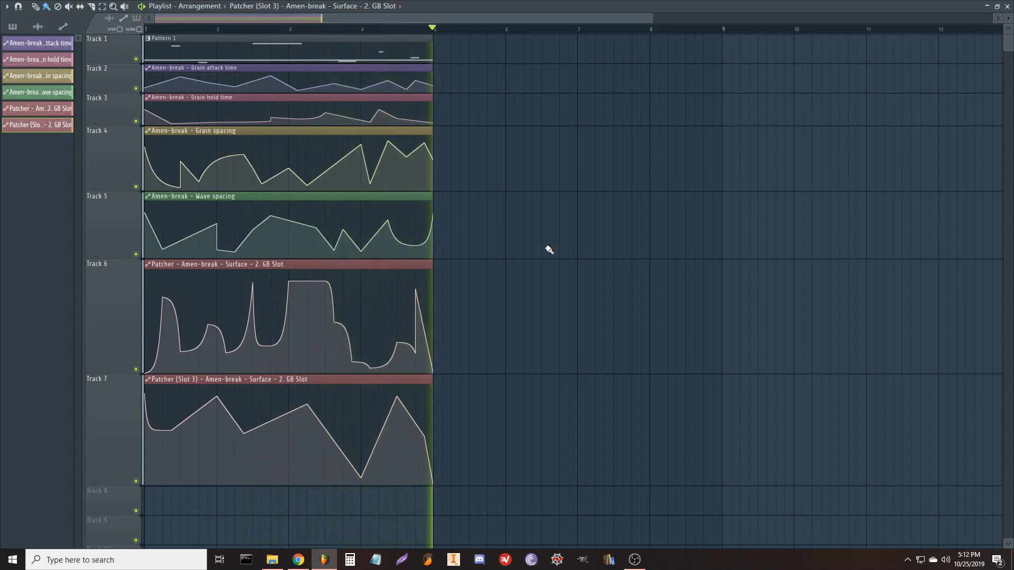
key("space")
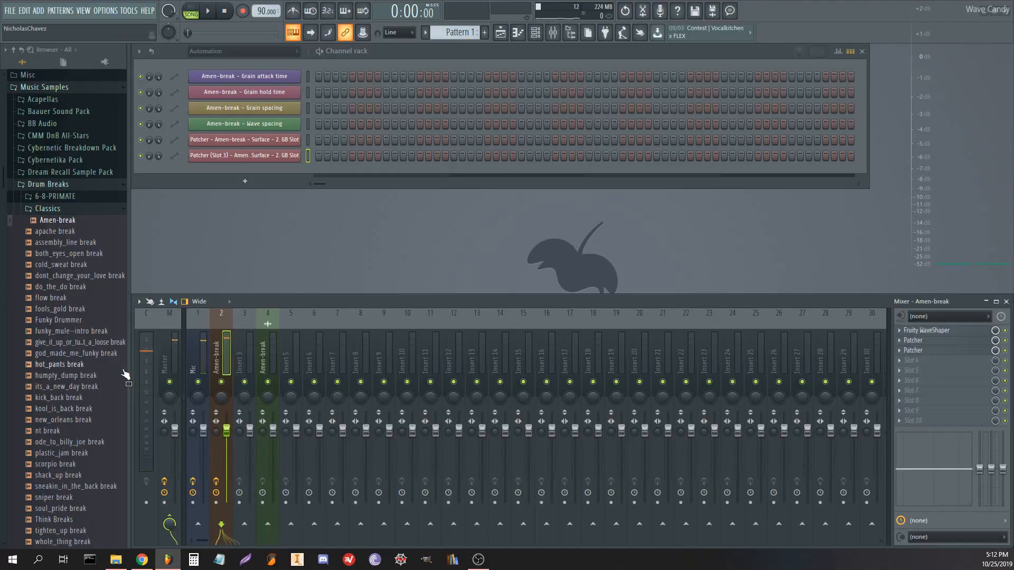
Clear the old sample from Edison on the Master track and record one full playback of the processed arrangement into it
left_click(172, 361)
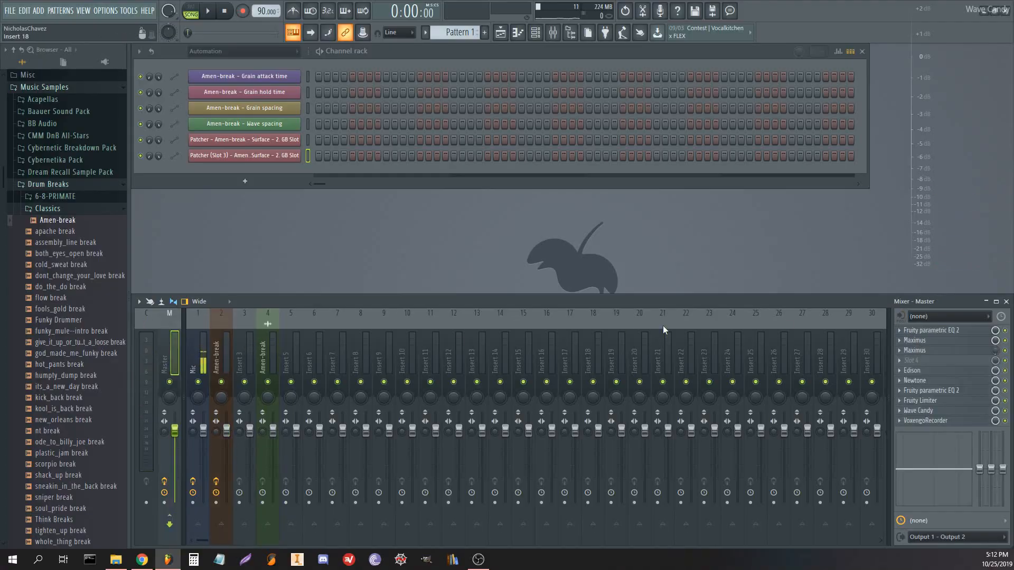
left_click(918, 372)
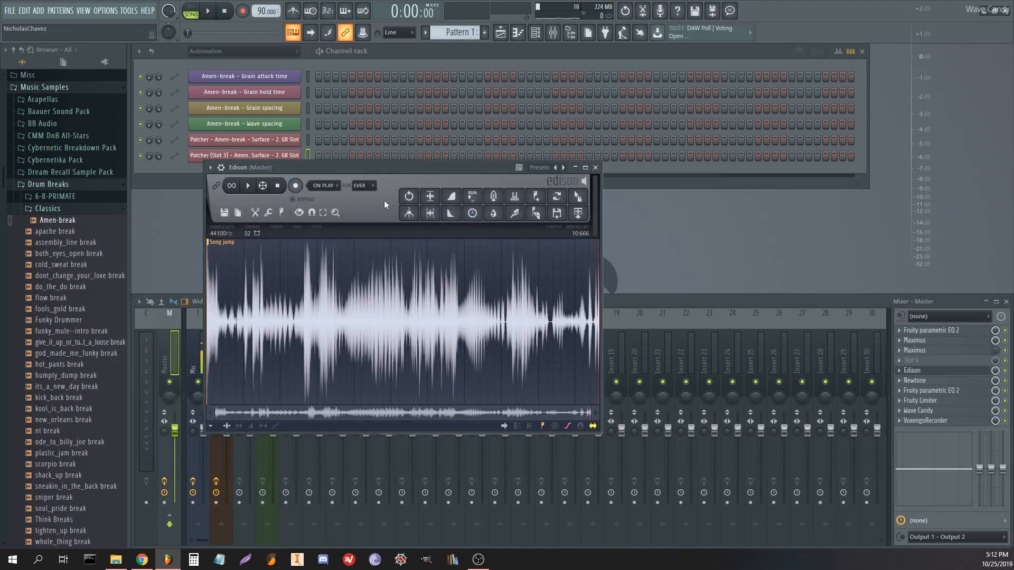
key("Delete")
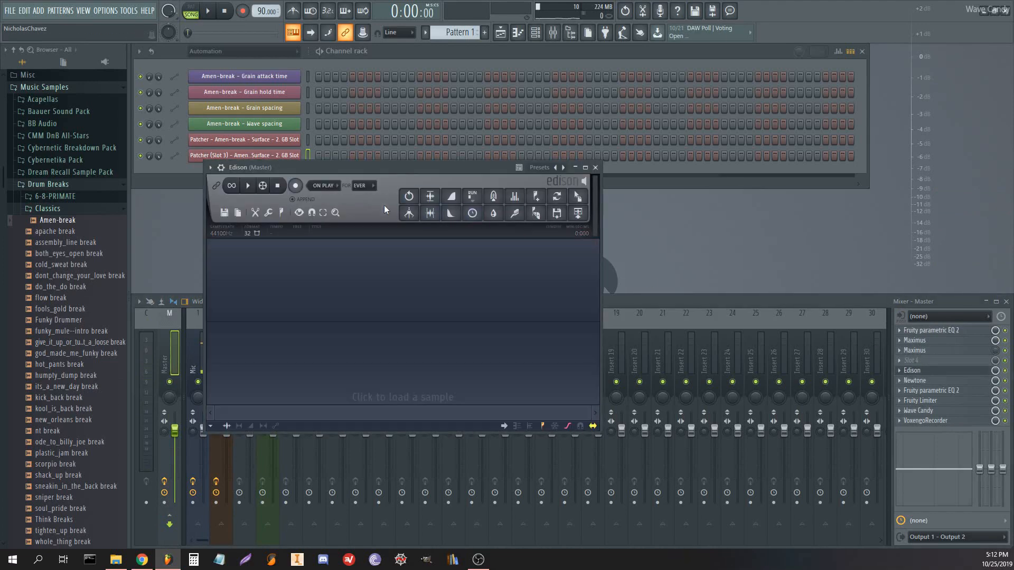
left_click(296, 185)
left_click(210, 16)
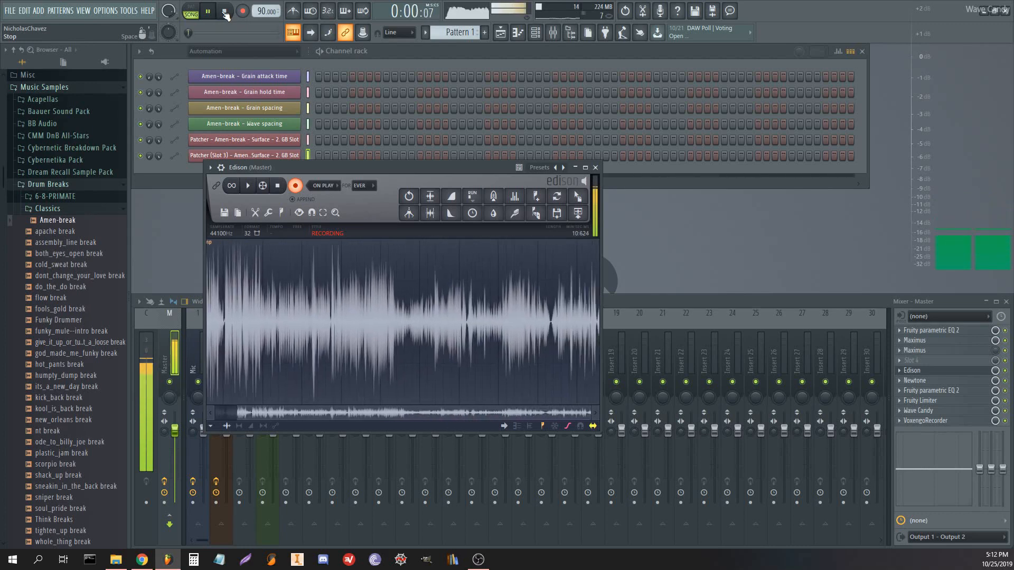
left_click(225, 14)
left_click(299, 186)
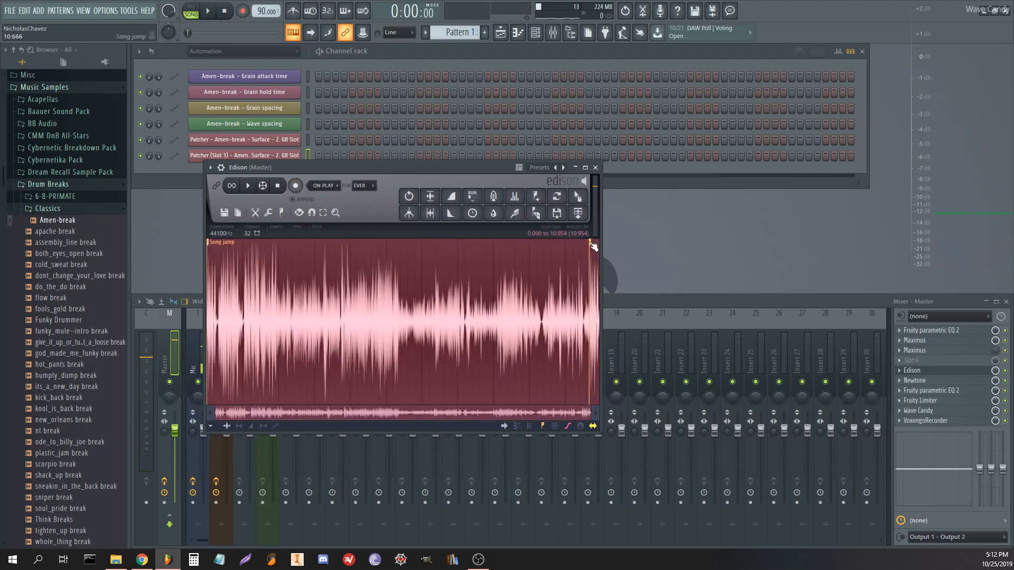
Trim the recording's tail after the second Song jump marker and place the sample on playlist Track 1 at bar 9
left_click(591, 246)
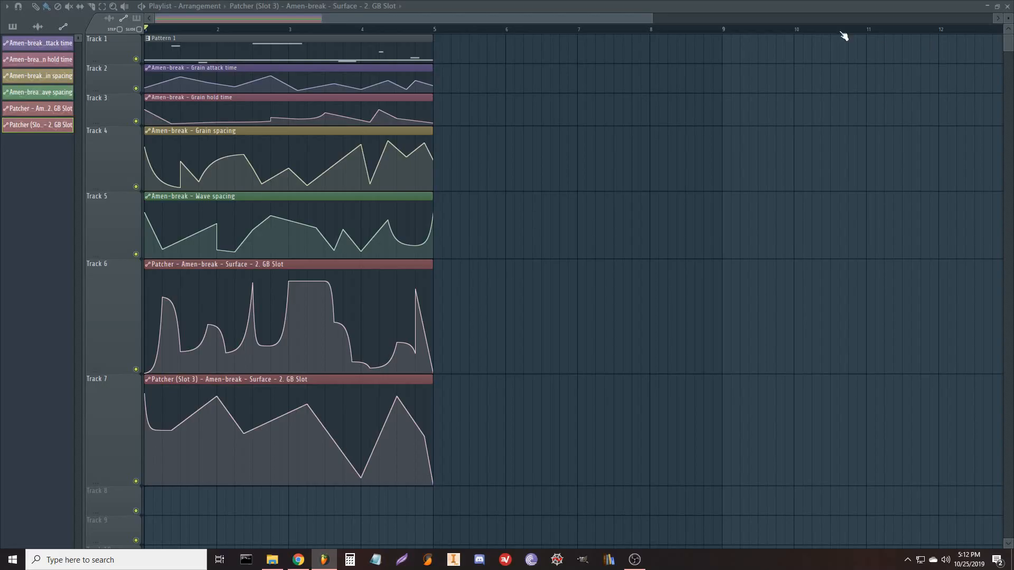
scroll(844, 36, "down", 3)
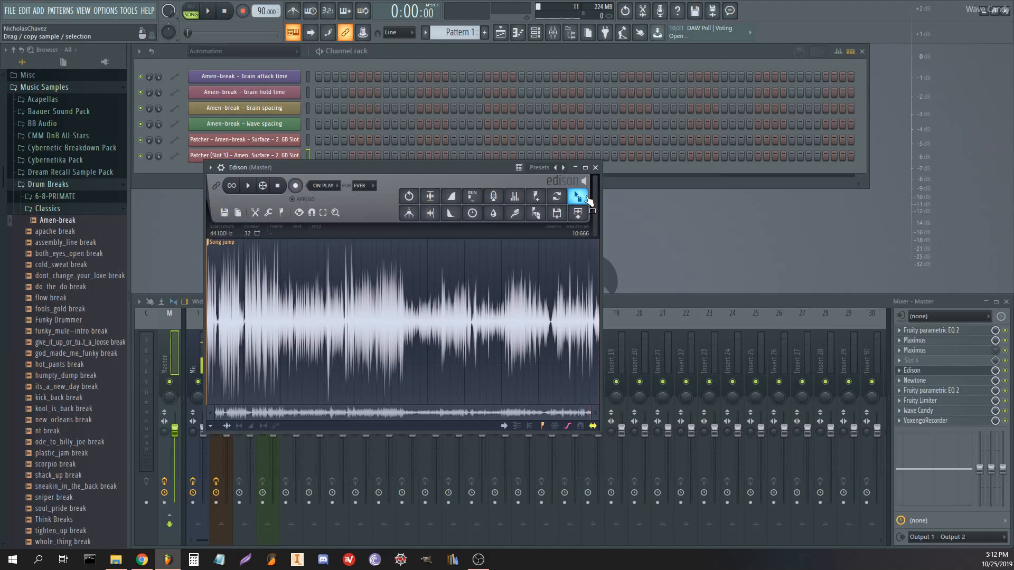
left_click_drag(587, 199, 607, 52)
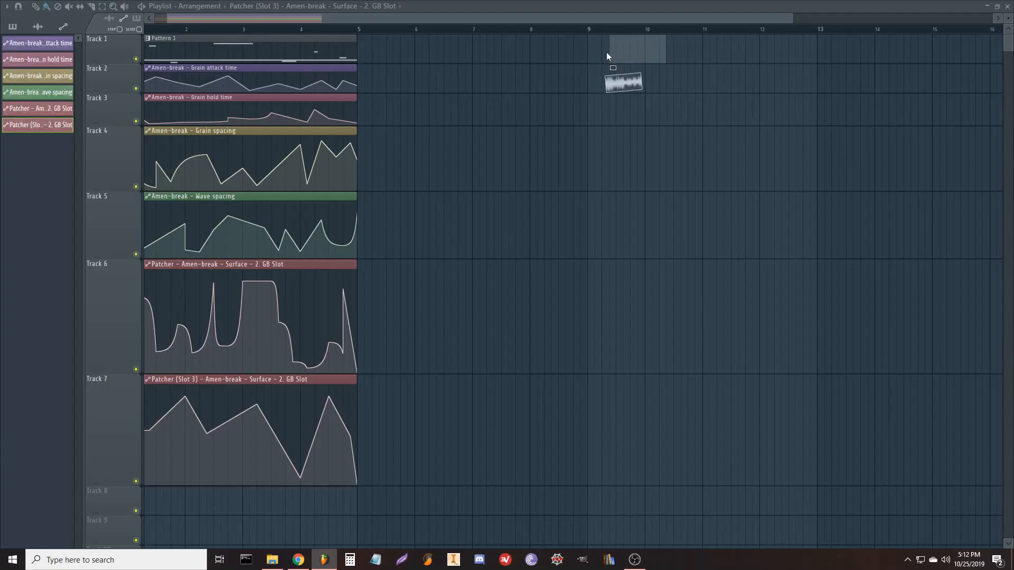
left_click_drag(606, 51, 590, 53)
left_click_drag(615, 106, 532, 101)
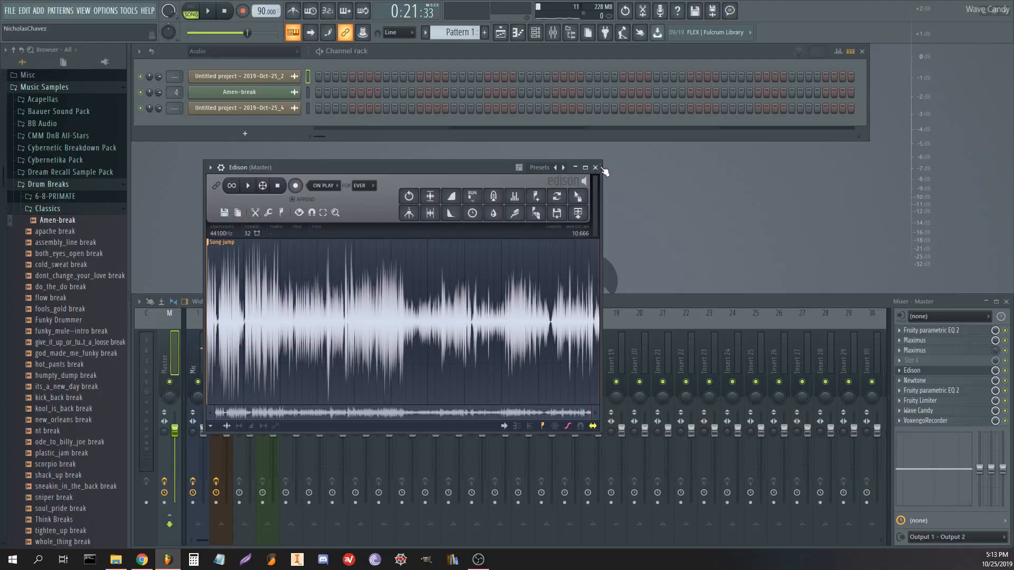
Close Edison and route the new Untitled project - 2019-Oct-25_4 audio channel to mixer insert 5
left_click(596, 168)
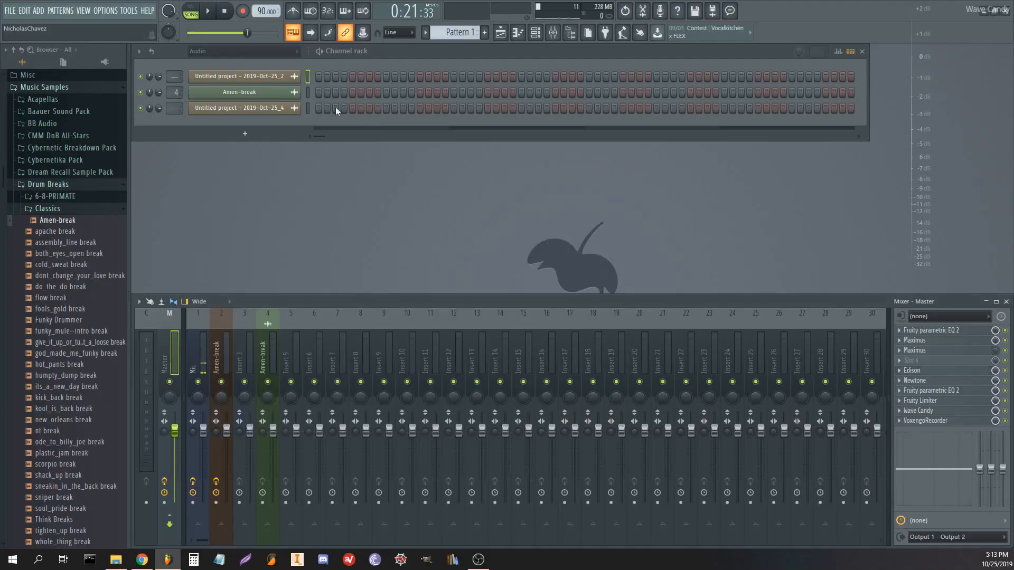
left_click(308, 106)
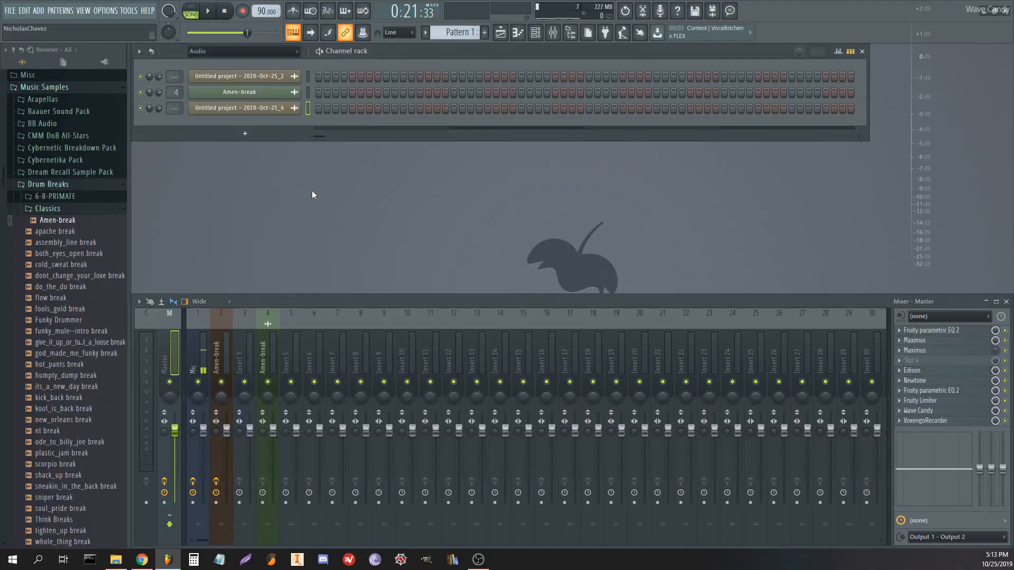
left_click(291, 361)
key("ctrl+l")
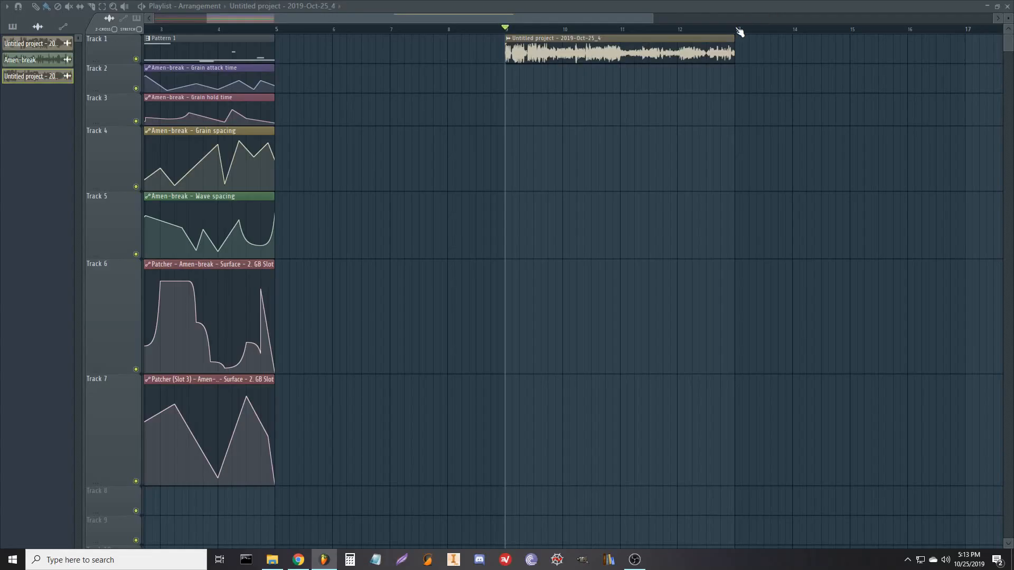
Loop the playlist from bar 9 to bar 13 over the new recording and audition it
left_click_drag(738, 29, 505, 33)
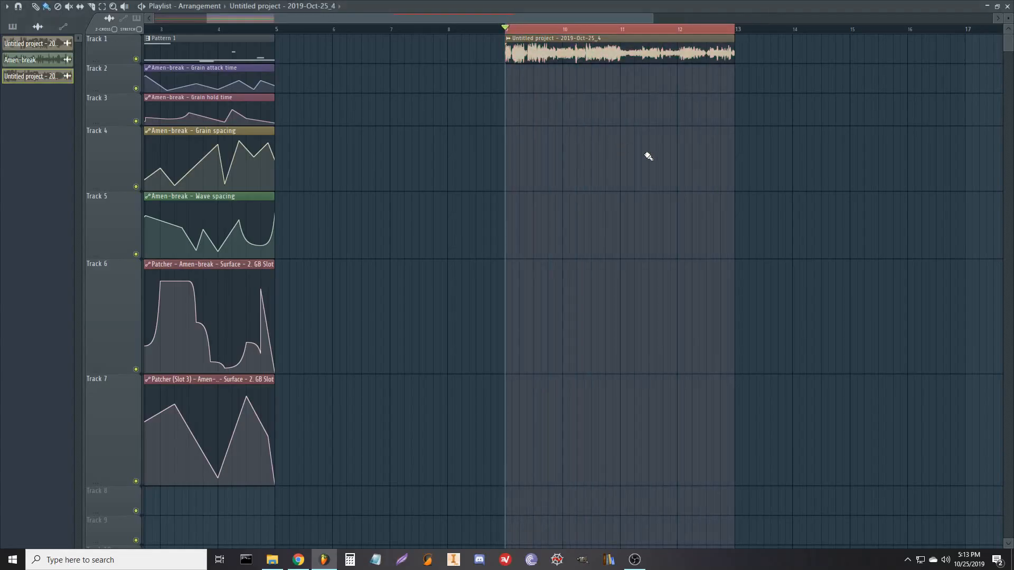
key("space")
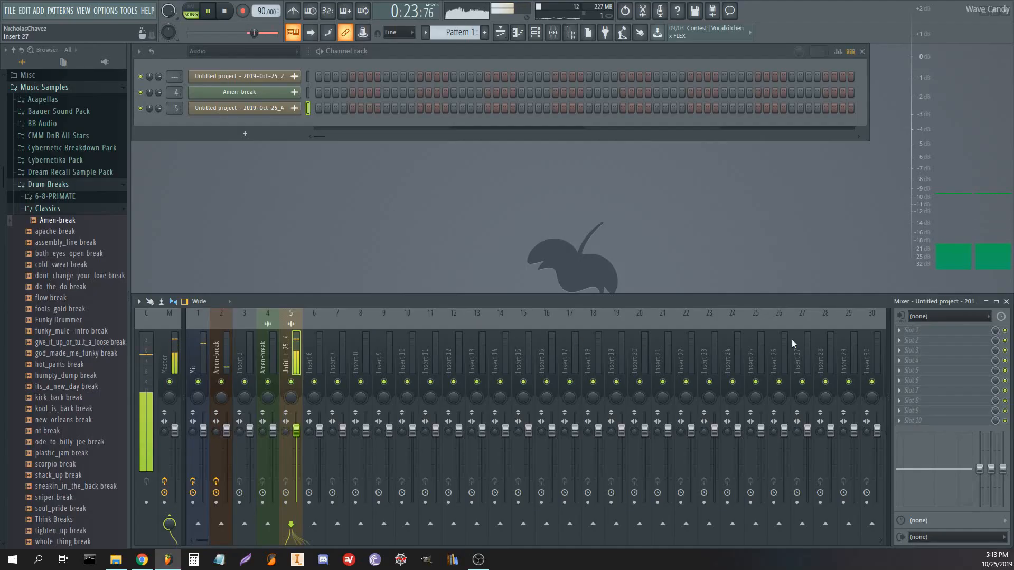
key("space")
Load Vocodex in slot 1 of mixer insert 5 and lower its modulator pass-through level to -INF dB
left_click(931, 328)
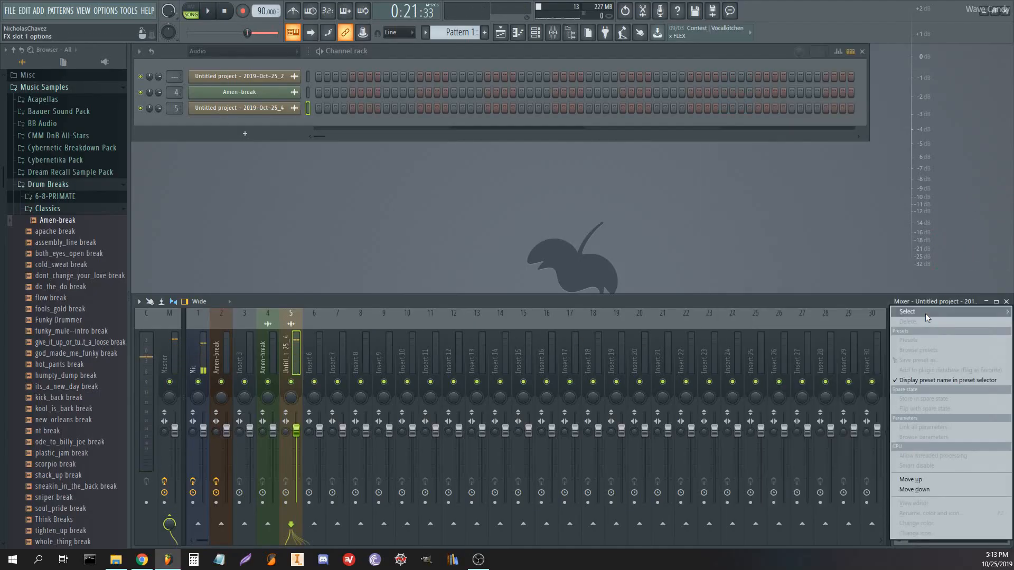
mouse_move(925, 313)
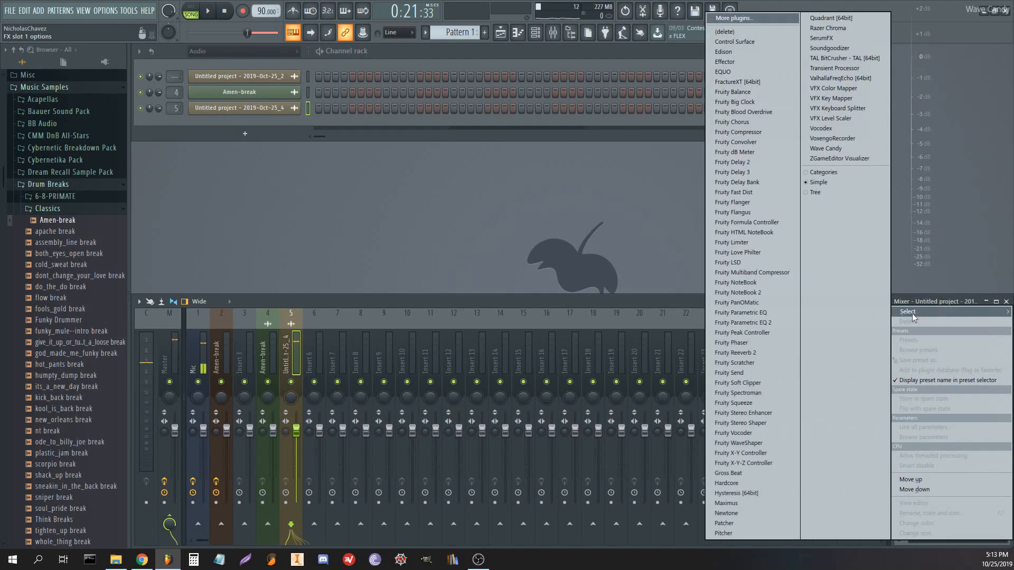
left_click(833, 129)
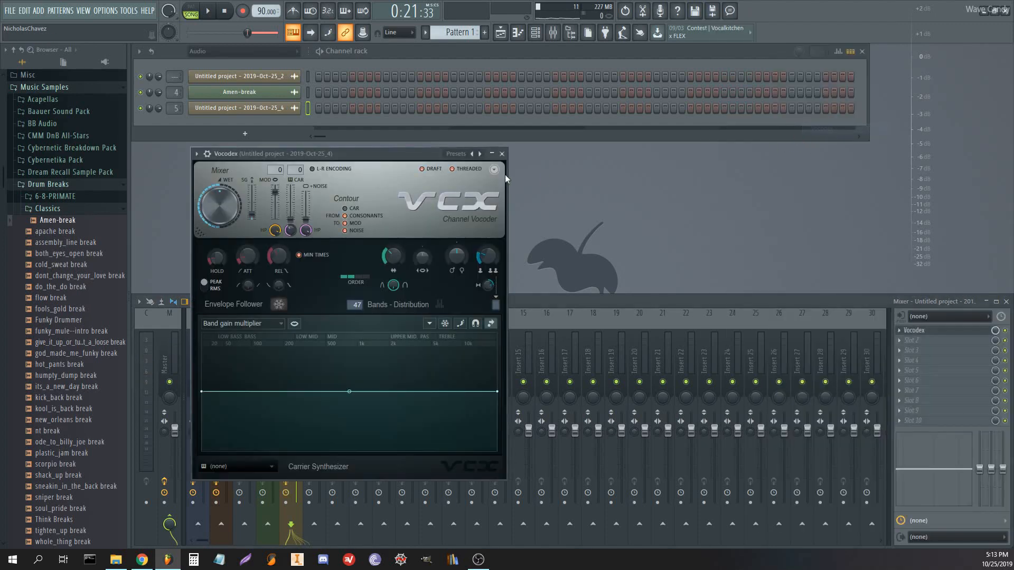
left_click_drag(275, 192, 275, 218)
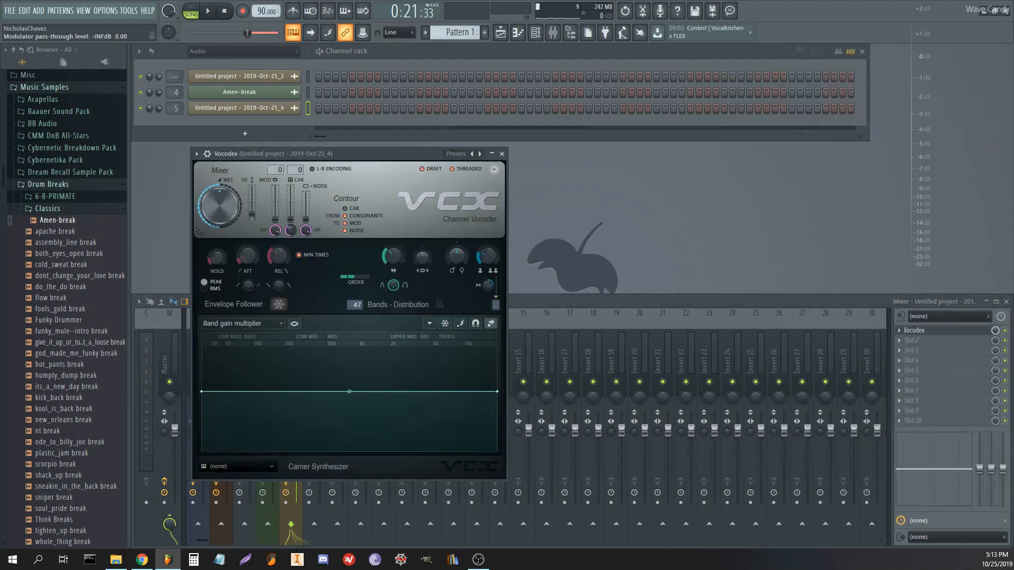
Reposition the Vocodex window and audition the looped recording through the vocoder
left_click_drag(299, 157, 347, 152)
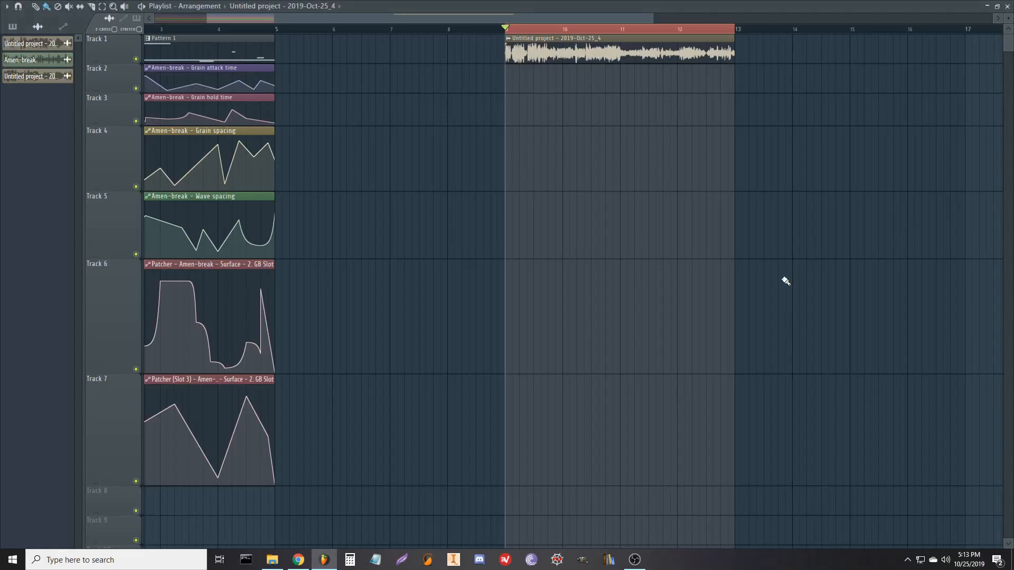
key("space")
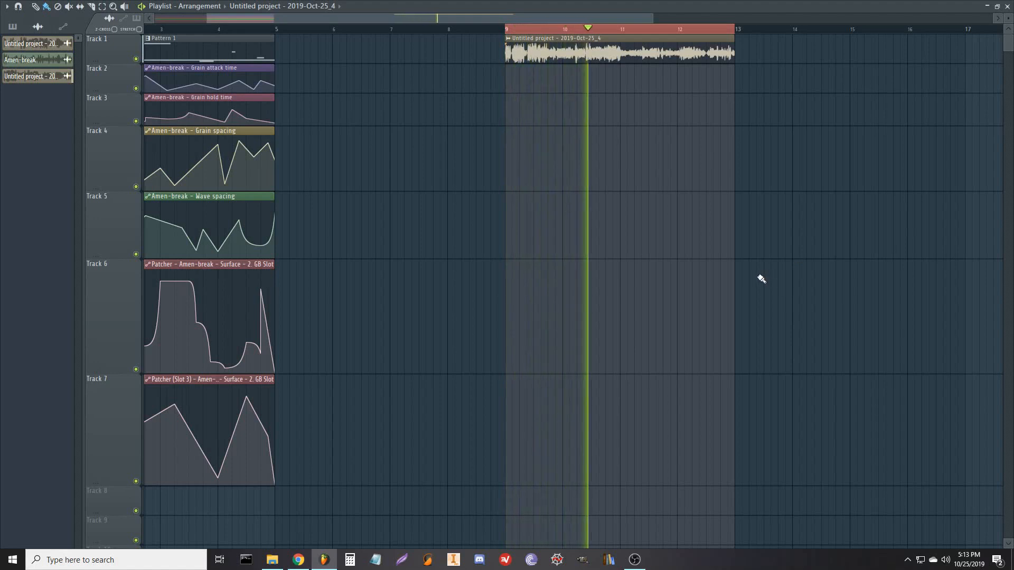
key("space")
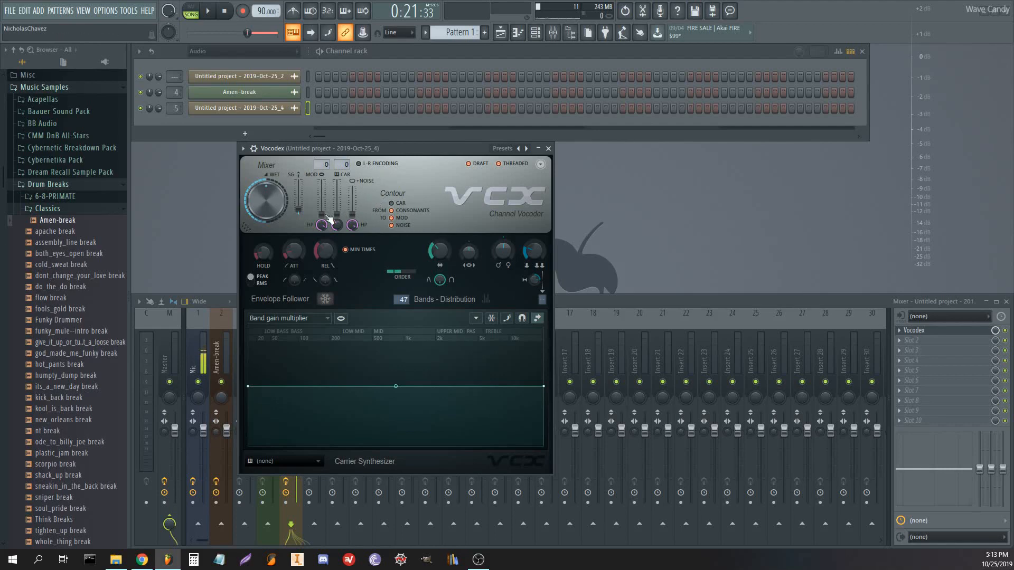
left_click_drag(445, 251, 445, 232)
left_click_drag(371, 151, 442, 174)
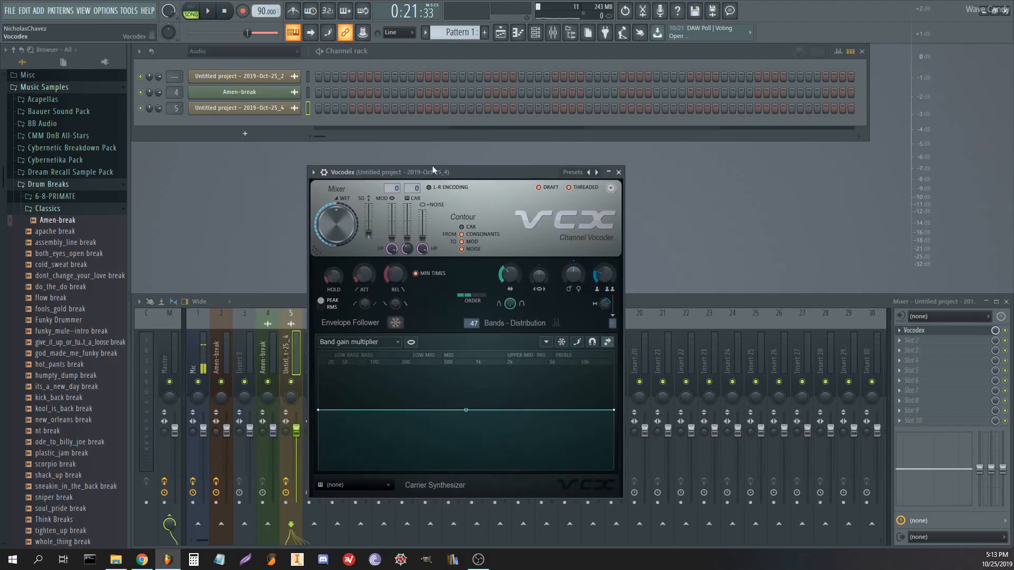
Filter the channel rack to the Generators group and open the Sytrus channel
left_click(230, 53)
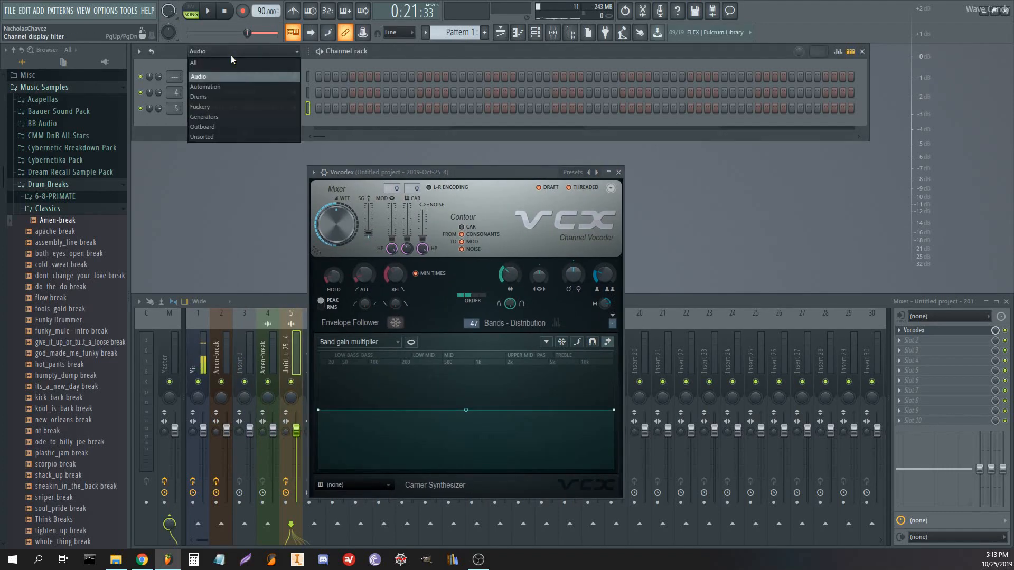
left_click(218, 105)
scroll(231, 52, "up", 1)
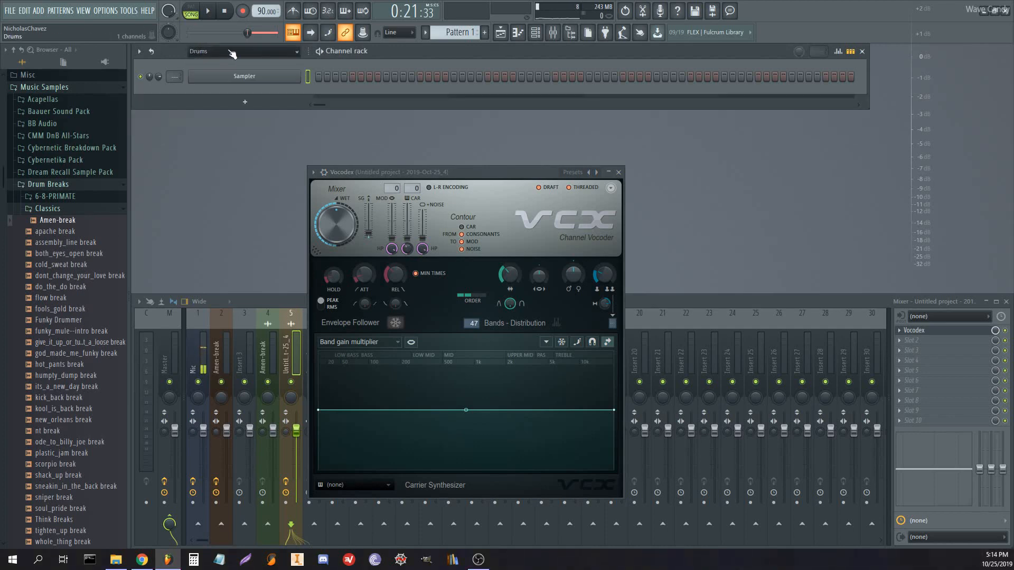
left_click(231, 52)
left_click(230, 115)
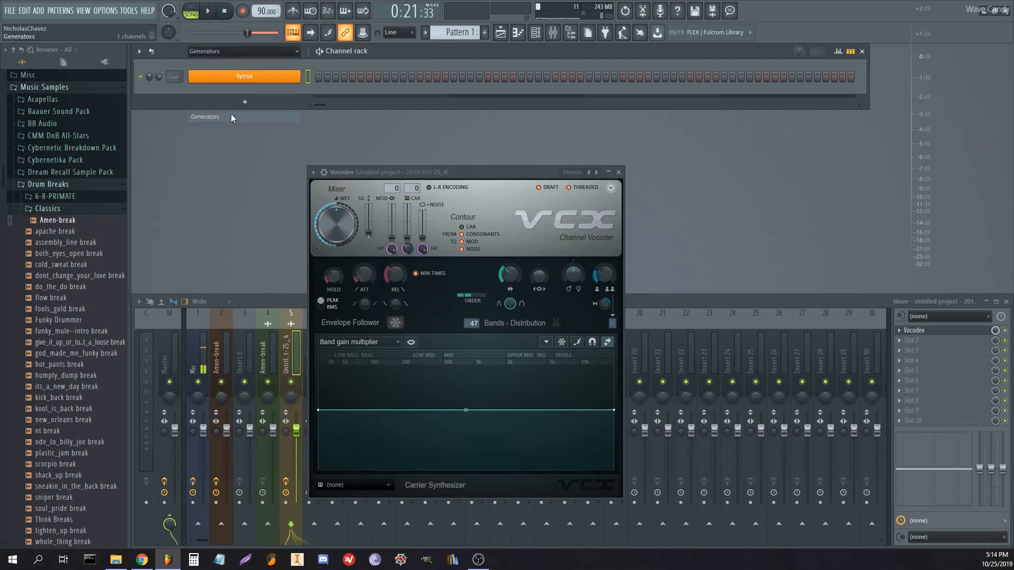
left_click(276, 78)
Close the Vocodex window and position the Sytrus editor clear of the channel rack
left_click_drag(385, 135, 556, 132)
left_click_drag(351, 172, 245, 180)
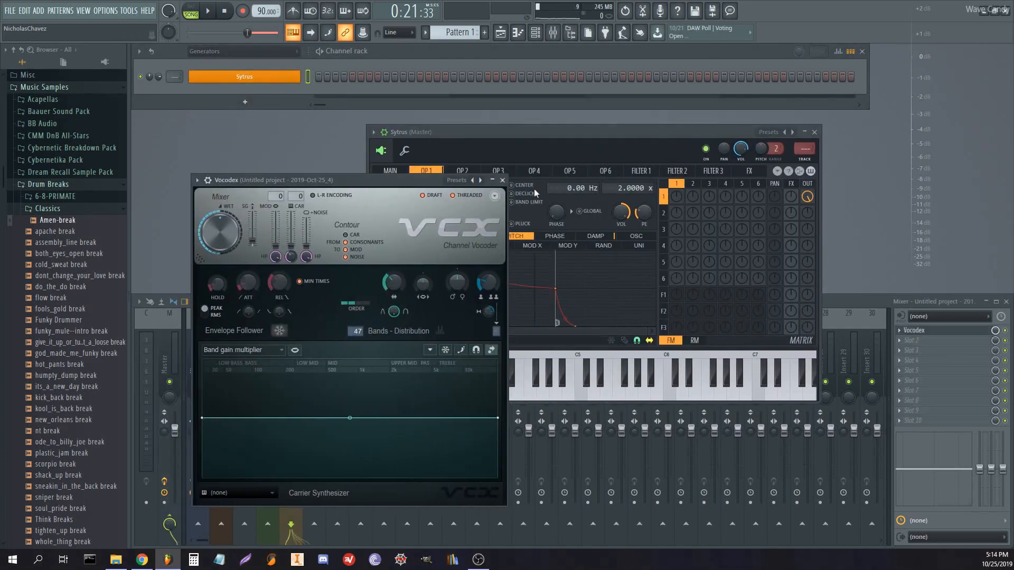
left_click(503, 180)
left_click_drag(495, 131, 449, 131)
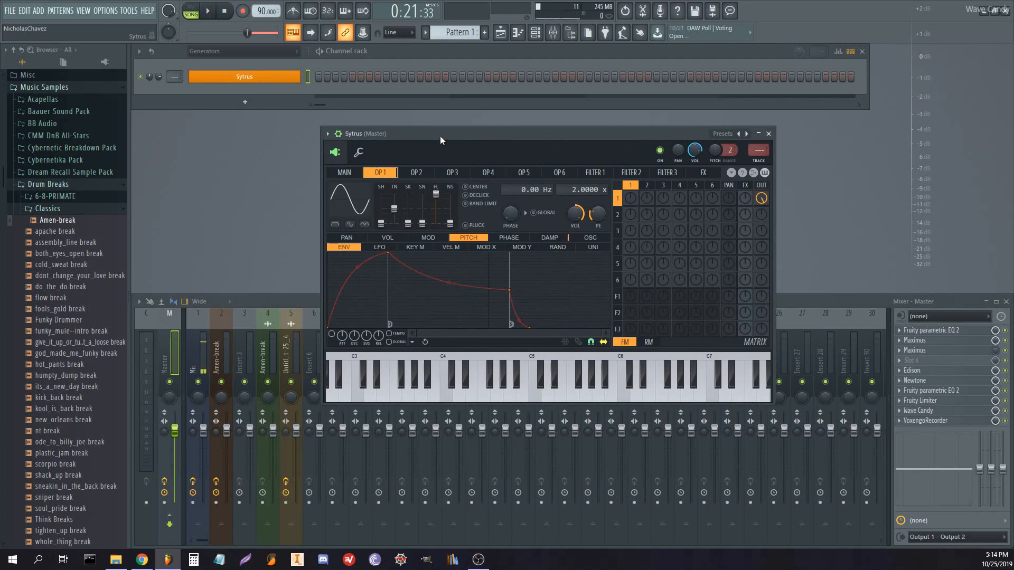
left_click_drag(441, 136, 412, 135)
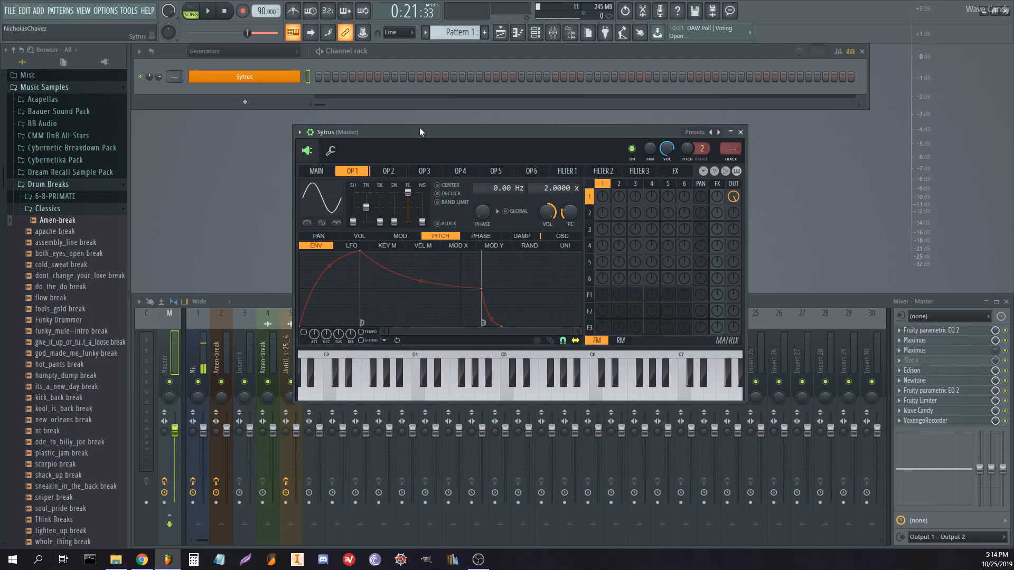
left_click_drag(423, 117, 423, 129)
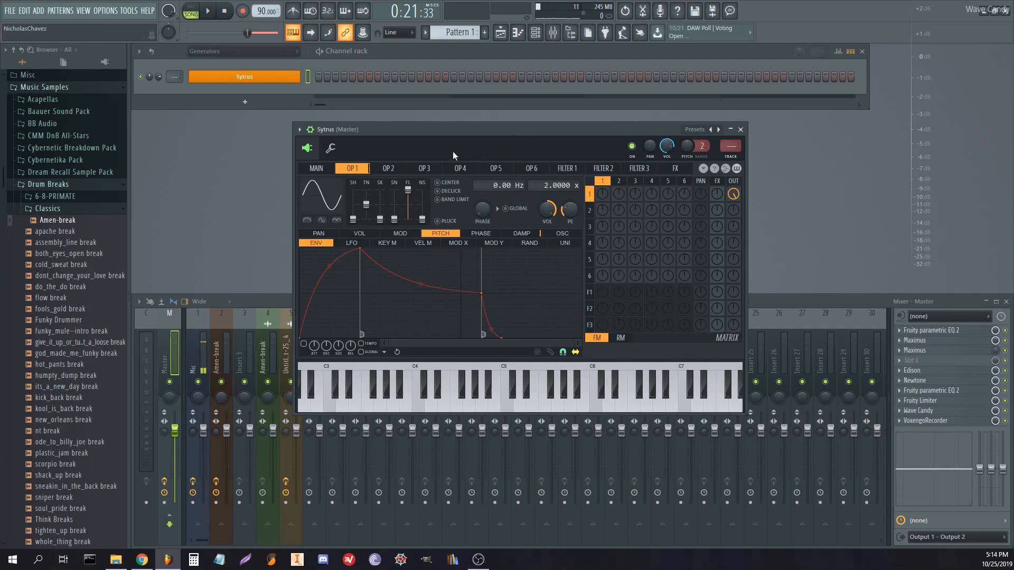
left_click_drag(426, 131, 490, 105)
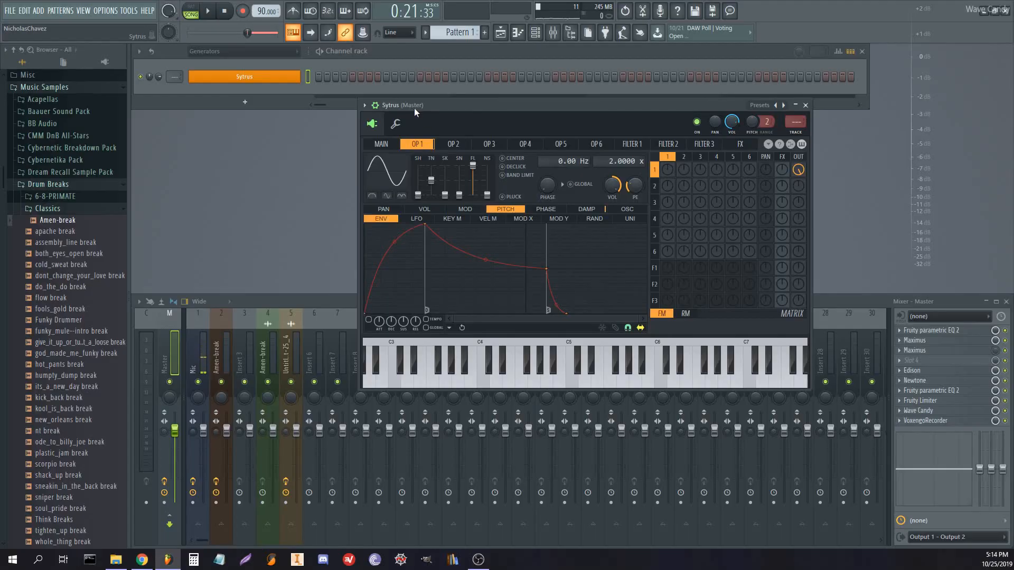
left_click_drag(414, 106, 407, 118)
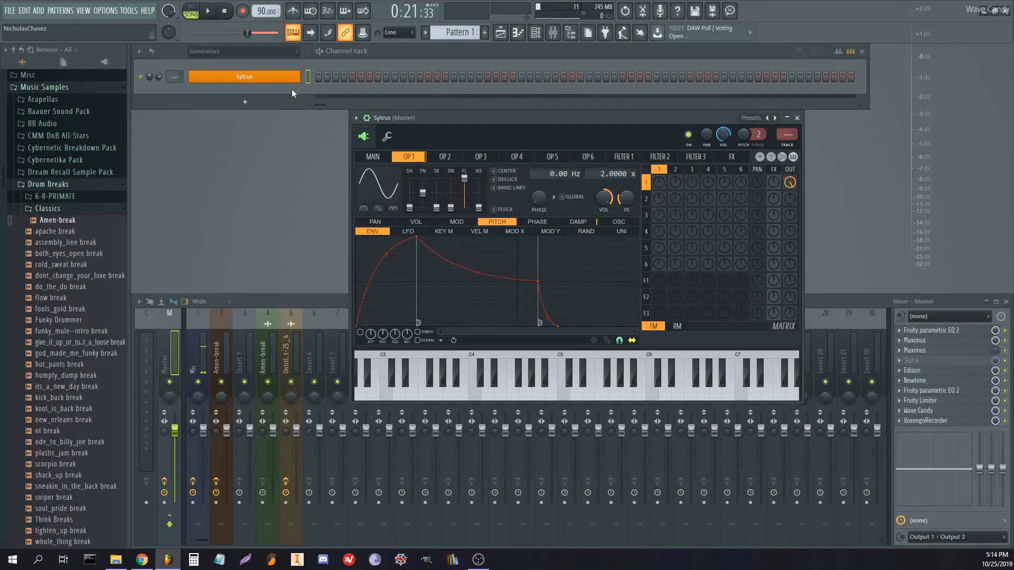
Assign Sytrus to mixer insert 6, disconnect that insert from the master and route it to insert 5 instead
left_click(311, 344)
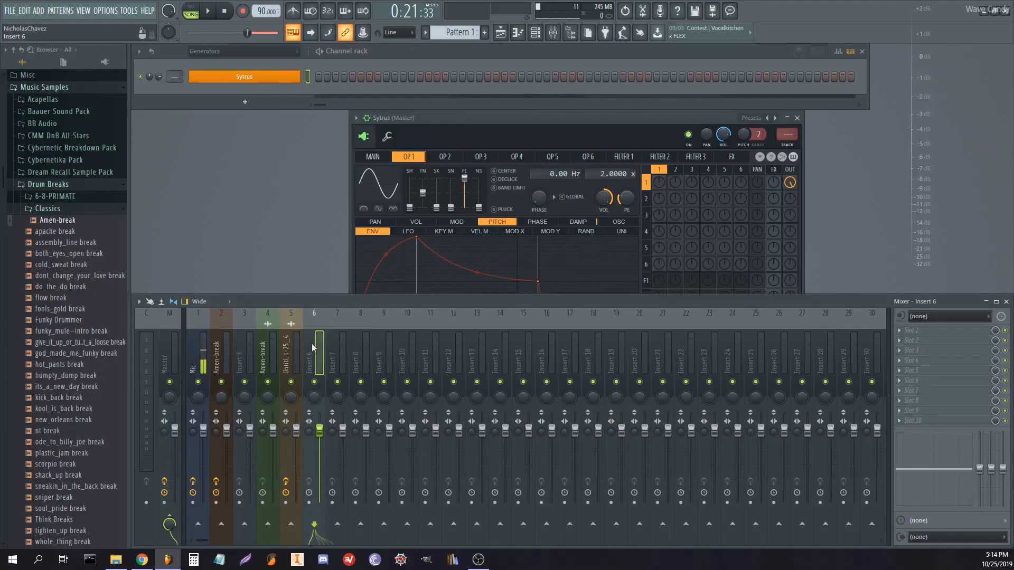
key("ctrl+l")
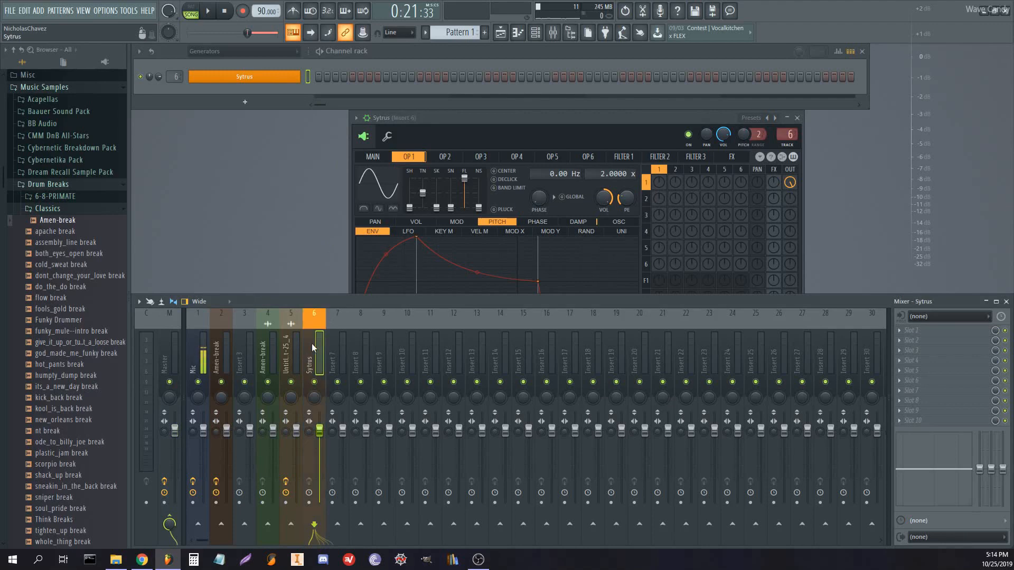
left_click(169, 517)
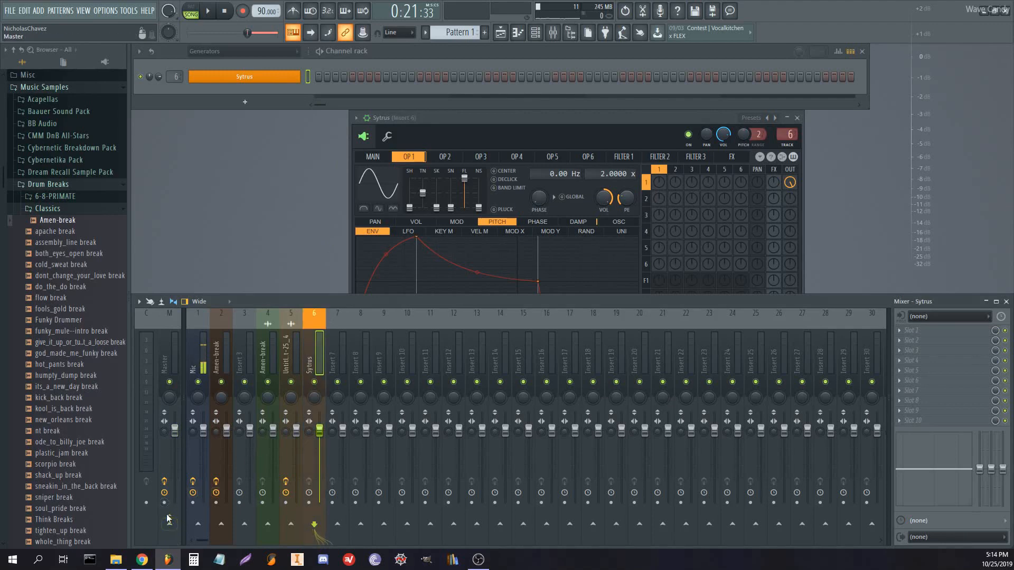
left_click(296, 526)
Open Vocodex on mixer insert 5, audition the looped recording and move the Vocodex window clear of the Sytrus editor
left_click(292, 489)
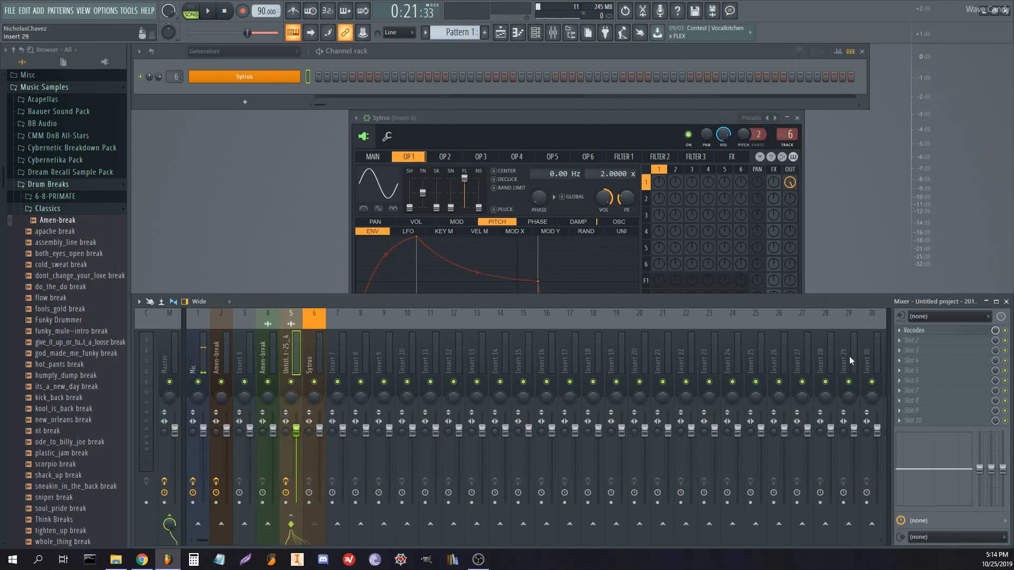
left_click(933, 331)
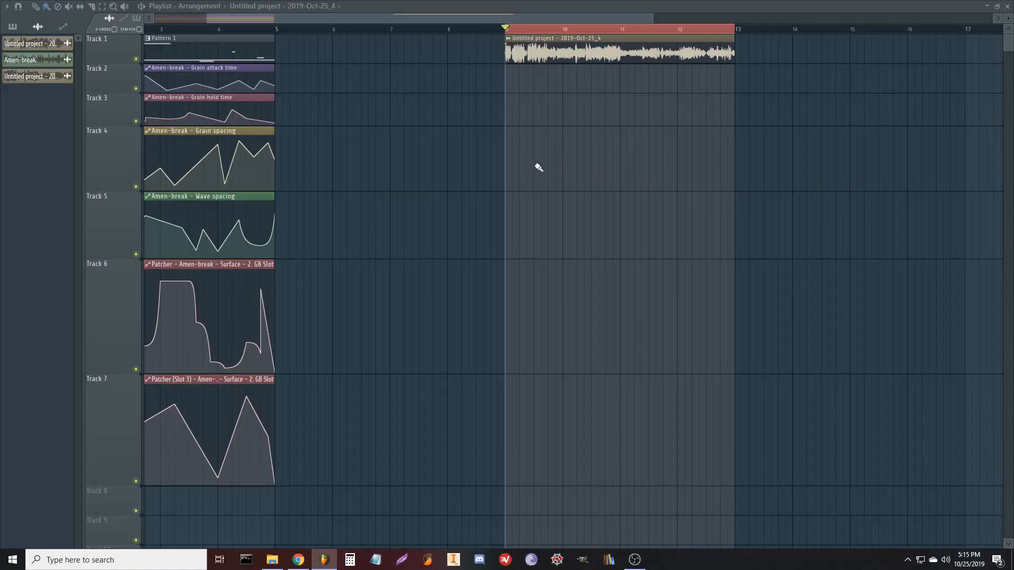
key("space")
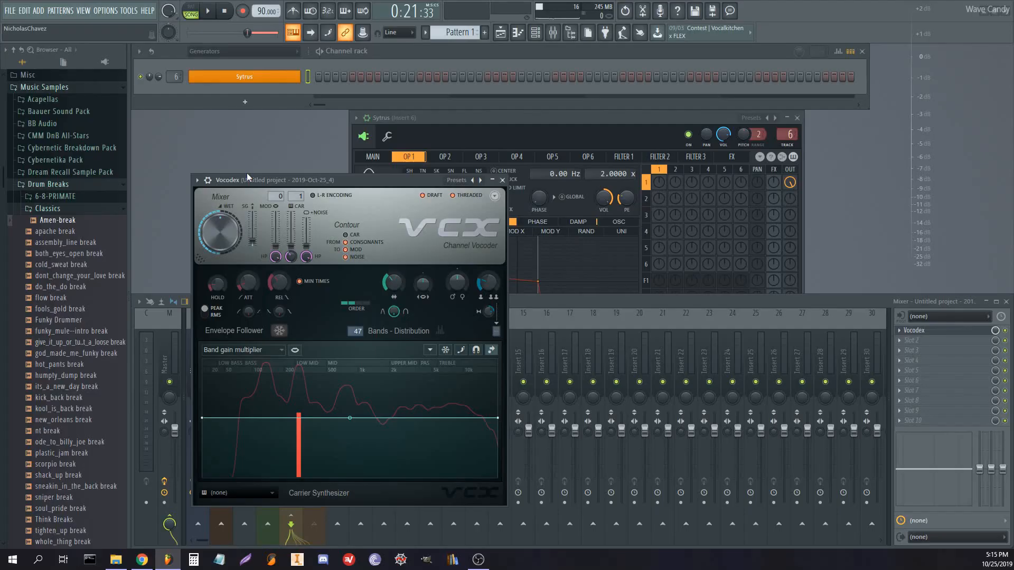
left_click_drag(304, 176, 473, 227)
left_click(428, 118)
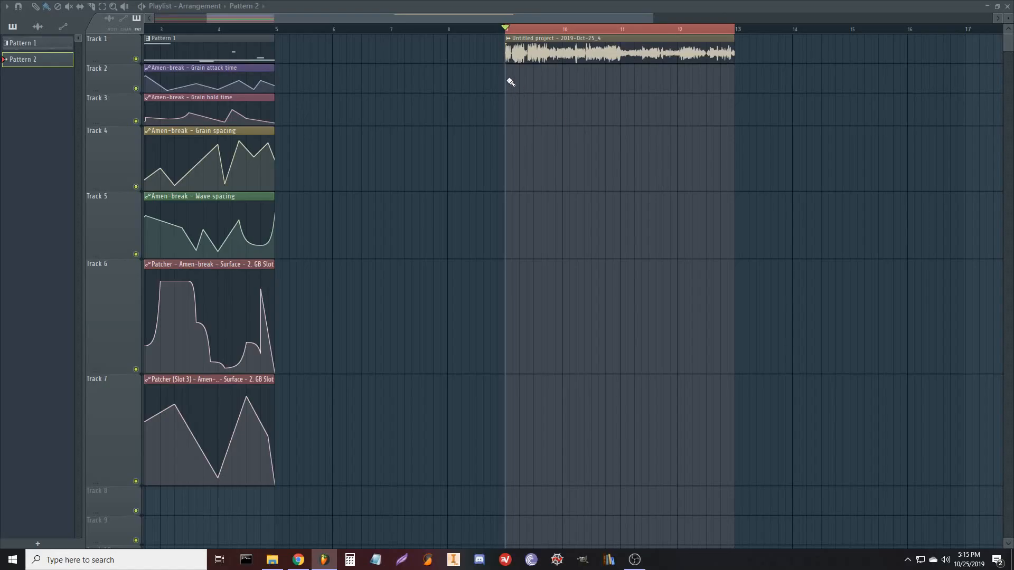
Place Pattern 2 at bar 9 on playlist Track 2 and draw a four-bar G4 note in its Sytrus piano roll
left_click(511, 82)
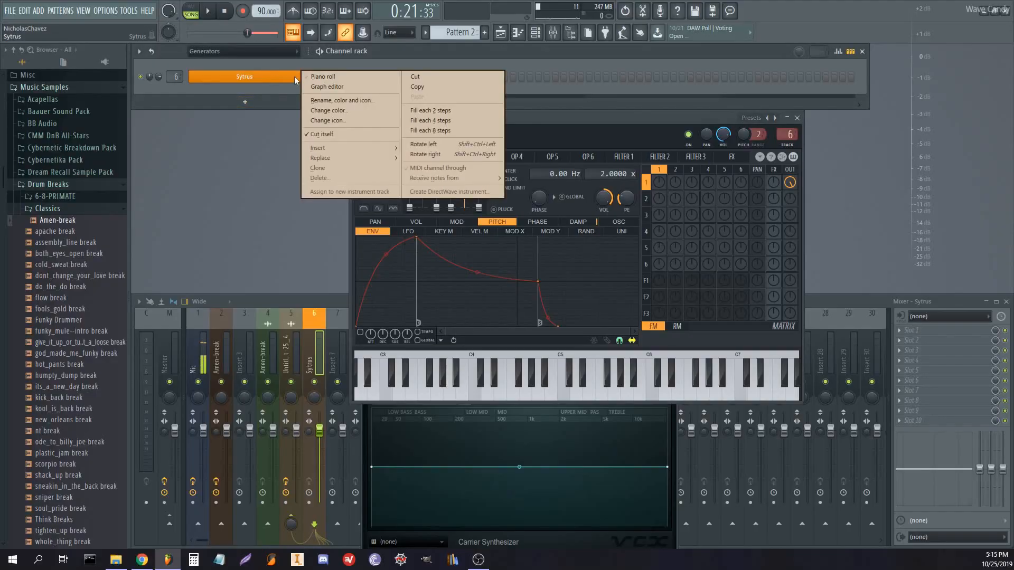
right_click(300, 76)
left_click(317, 78)
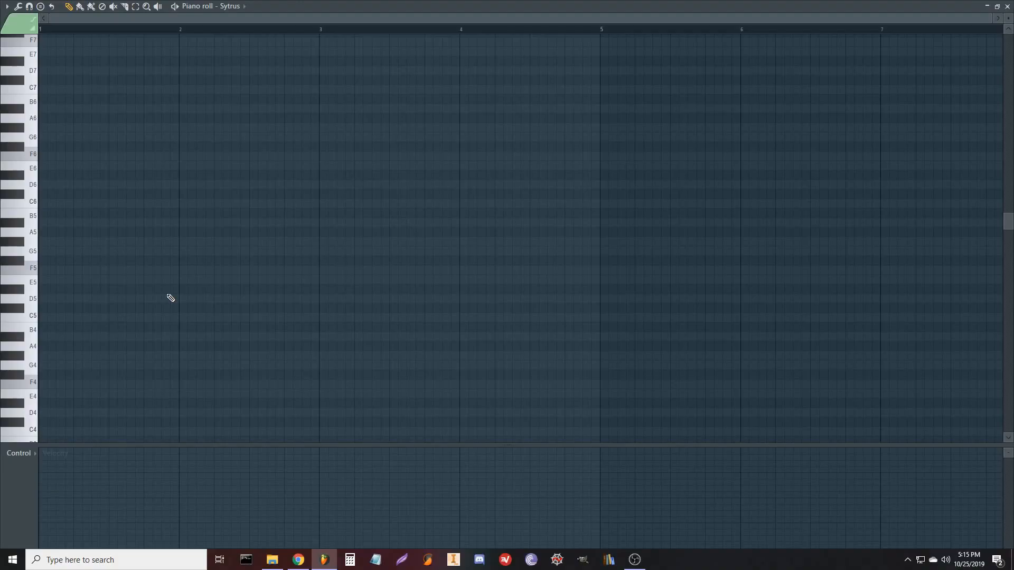
scroll(50, 319, "down", 1)
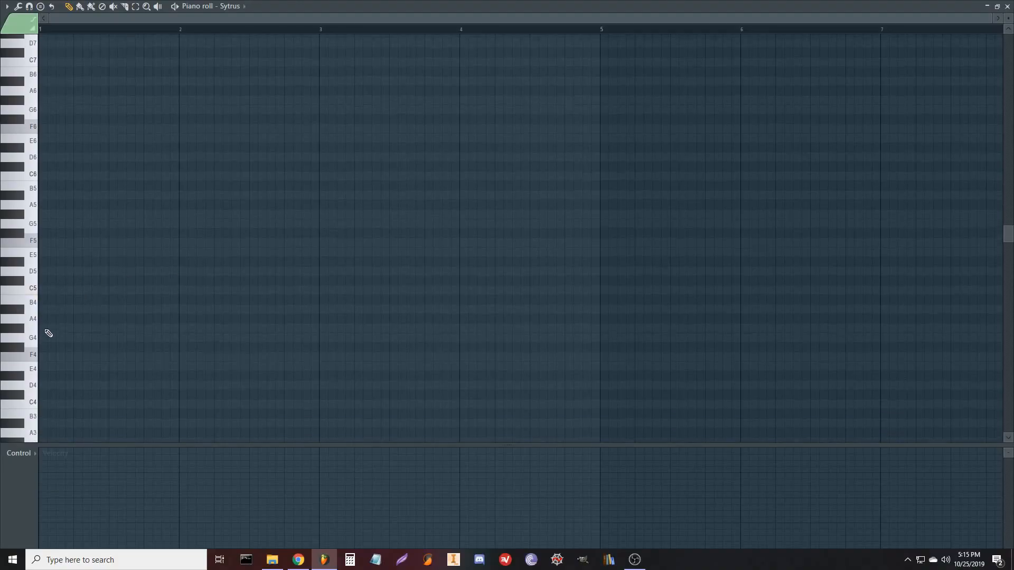
left_click(44, 337)
left_click_drag(54, 337, 597, 340)
left_click(1007, 7)
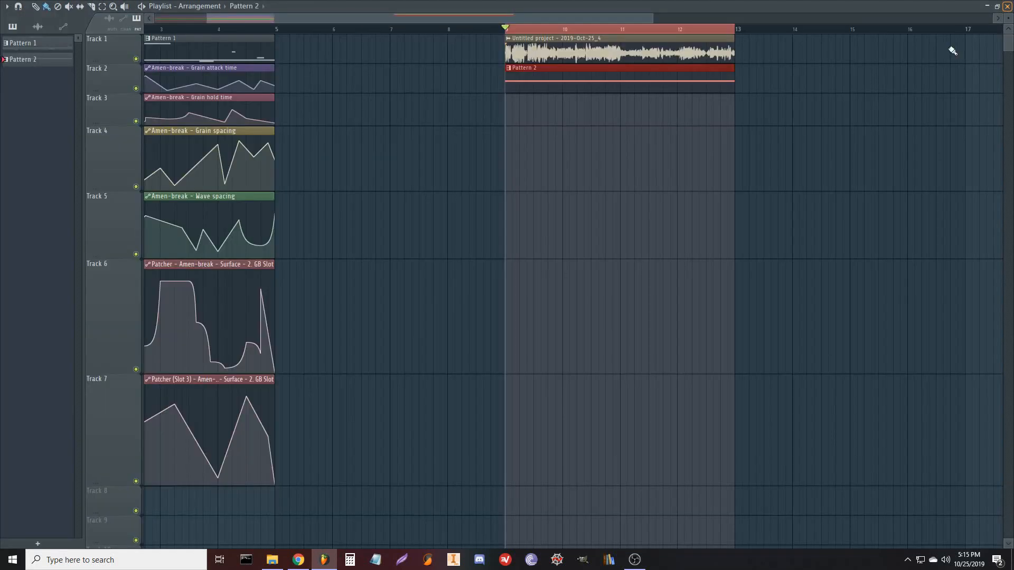
Audition the loop with Sytrus playing its note alongside the vocoder, moving the Sytrus editor aside and checking operator 1's output level
key("space")
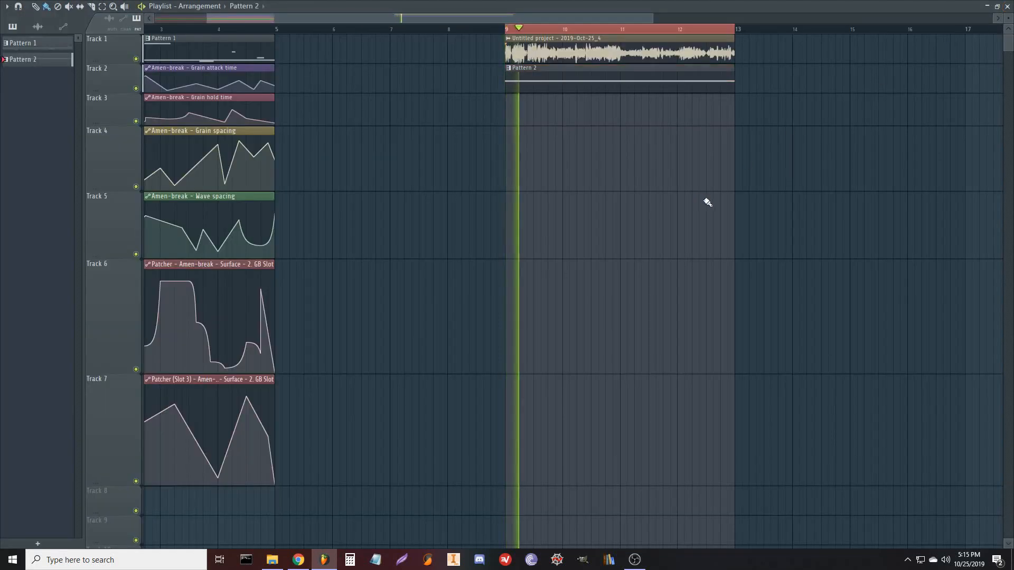
key("space")
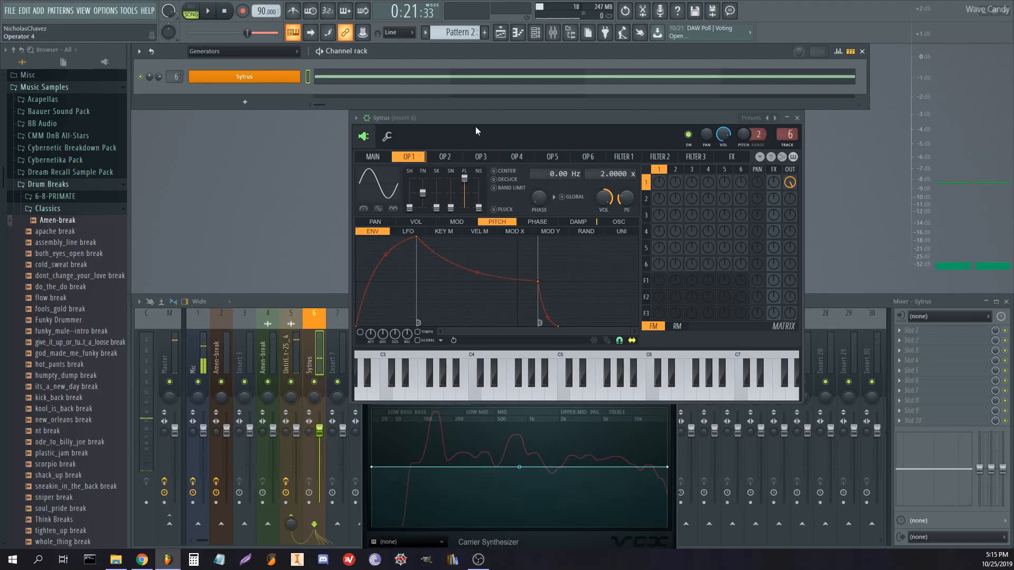
left_click_drag(475, 126, 371, 125)
left_click_drag(685, 182, 685, 184)
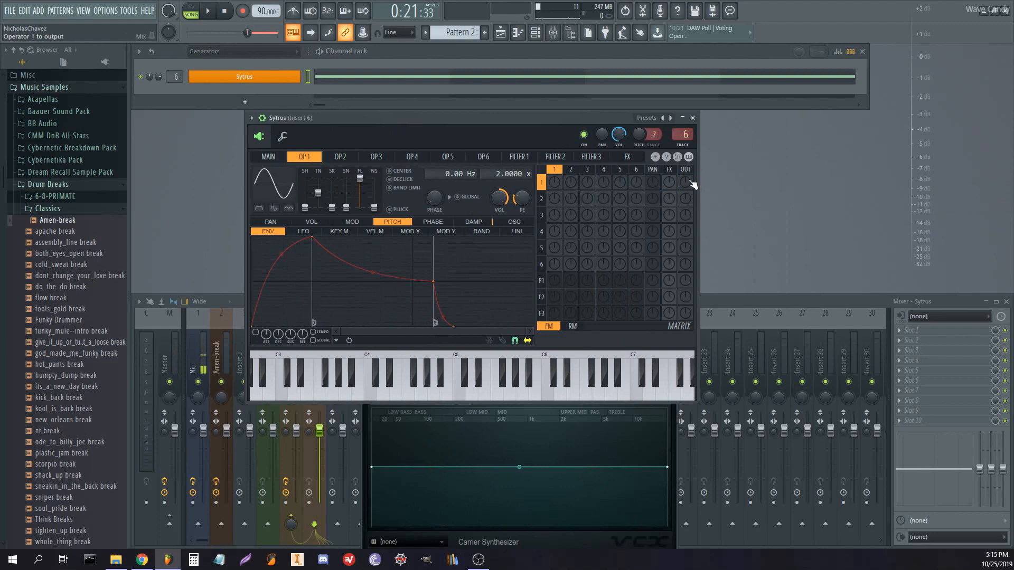
key("space")
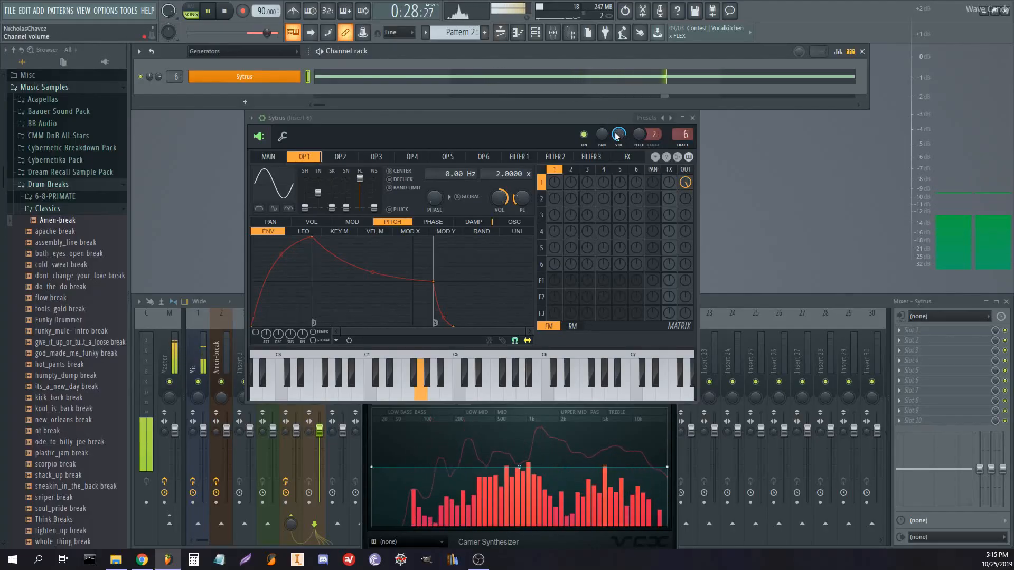
key("space")
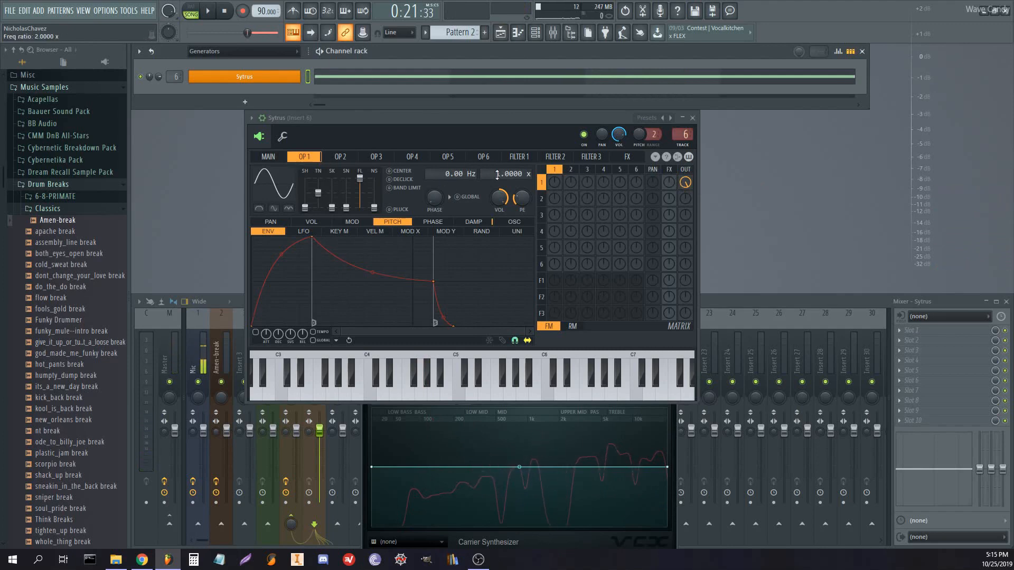
Set operator 1's frequency ratio to 0.5 and route it through Filter 1 instead of directly to the output
scroll(500, 174, "down", 1)
mouse_move(305, 208)
left_mouse_down()
mouse_move(305, 194)
mouse_move(305, 208)
left_mouse_up()
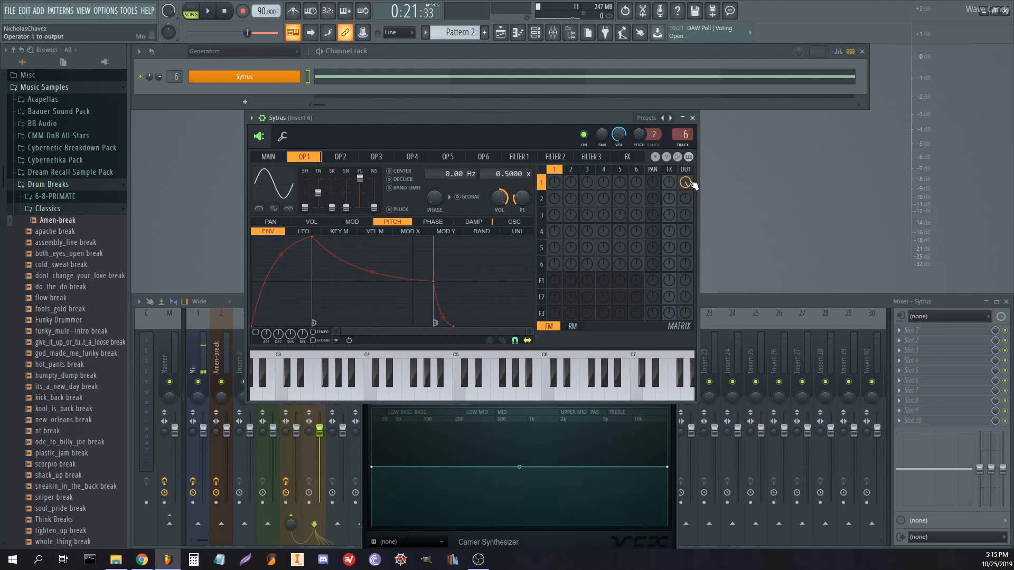
left_click_drag(692, 184, 692, 208)
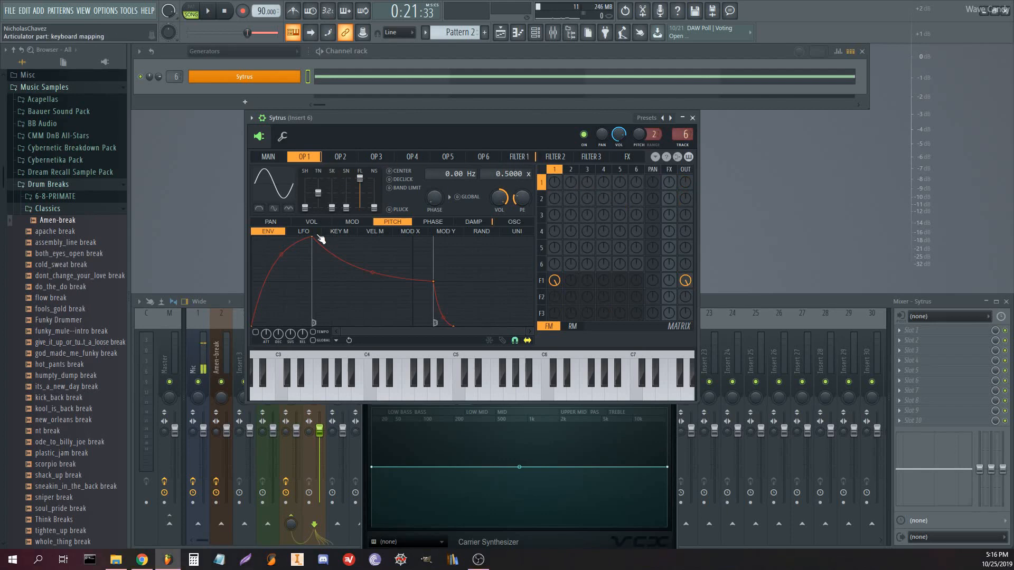
Lower the start point of operator 1's Mod X curve for input modulation to 0%, making a straight rising ramp
left_click(358, 224)
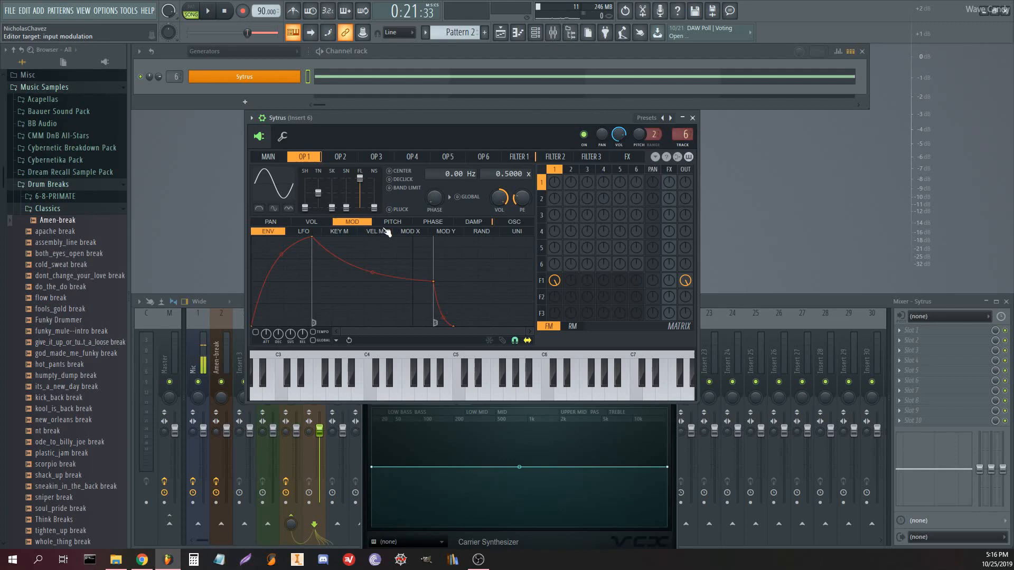
left_click(416, 232)
left_click(274, 157)
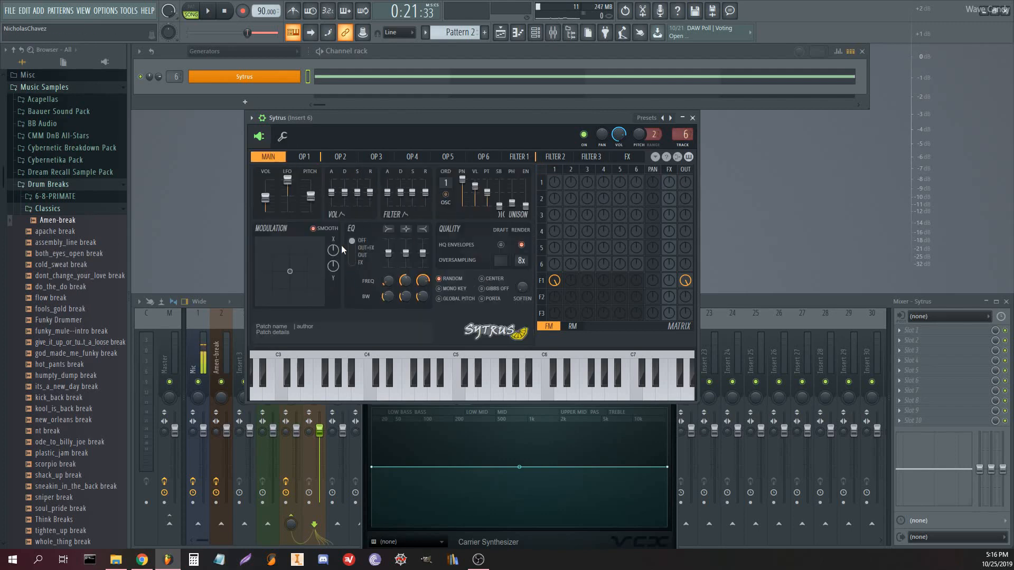
left_click(305, 158)
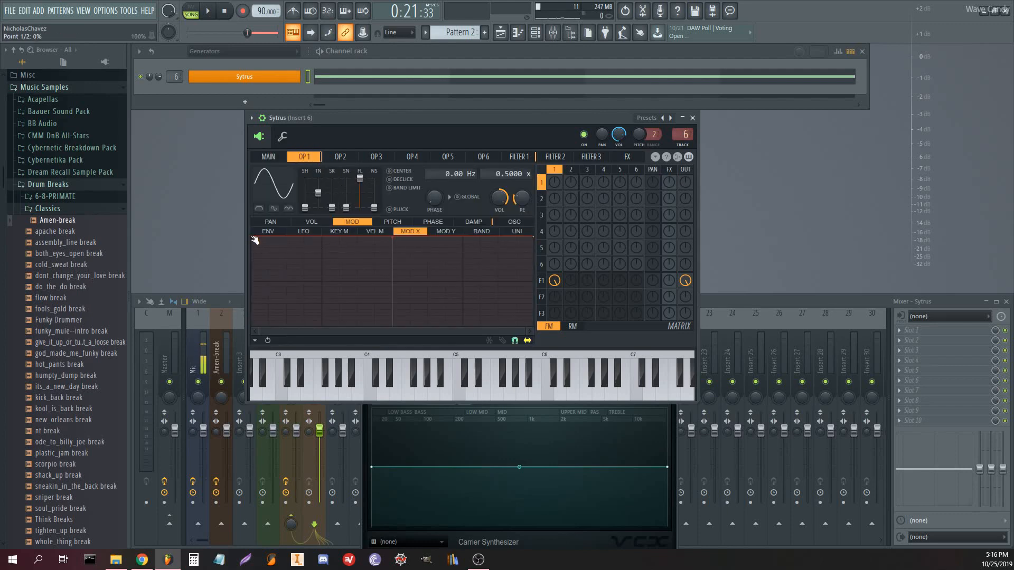
left_click_drag(253, 239, 243, 356)
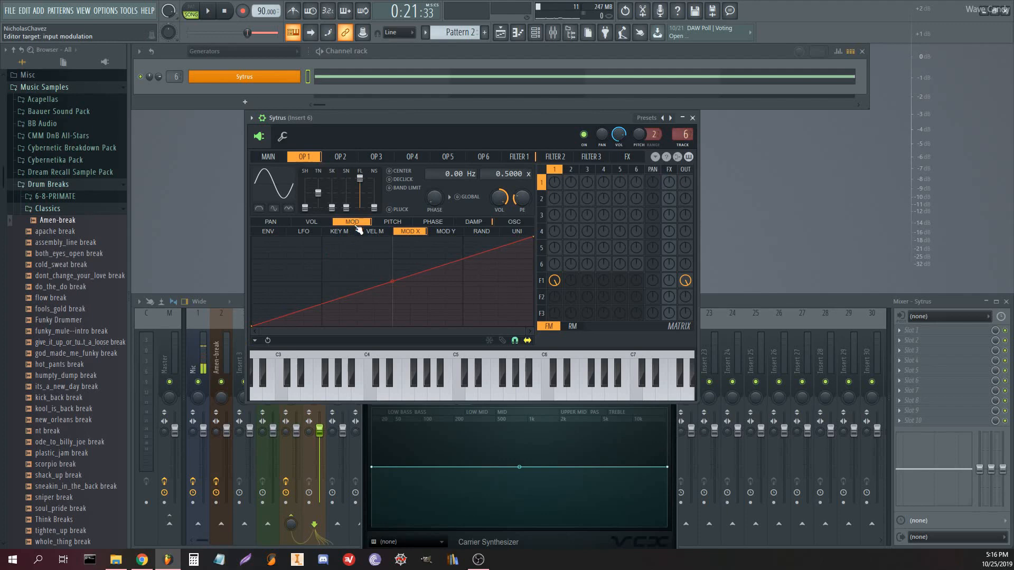
Set operator 2's frequency ratio to 1.0 and raise its frequency modulation amount into operator 1 in the matrix
left_click(347, 161)
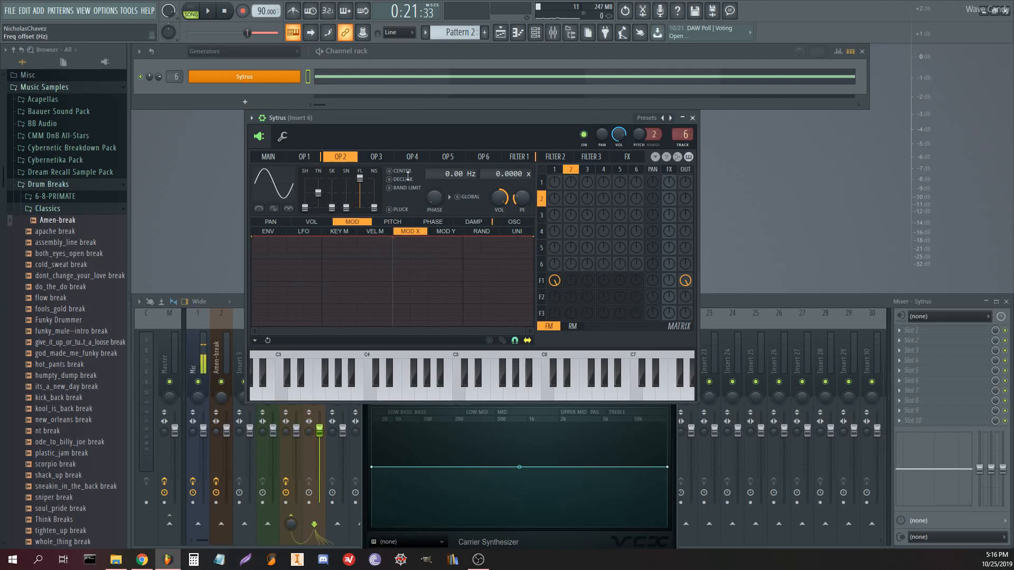
left_click(315, 162)
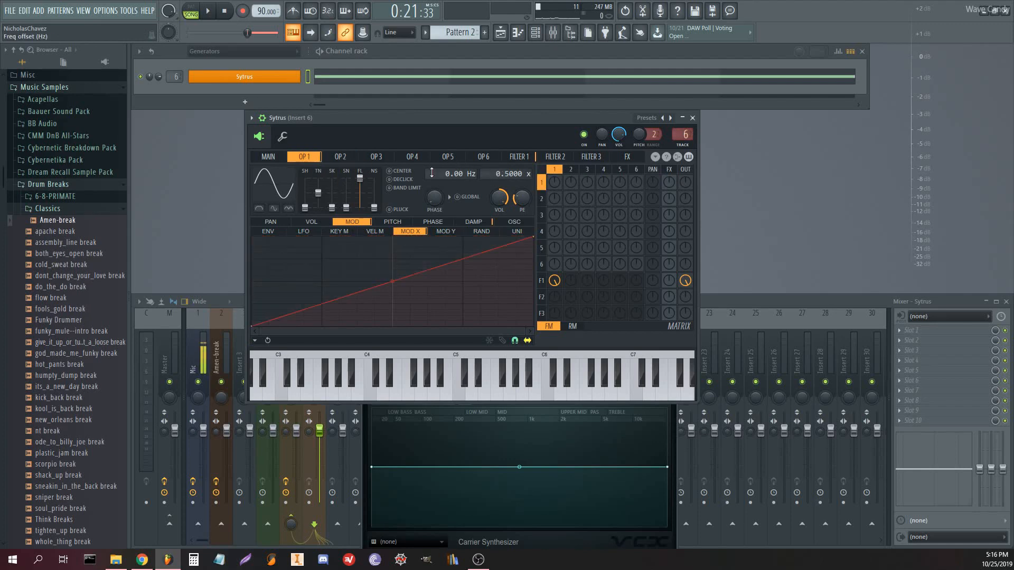
left_click(341, 157)
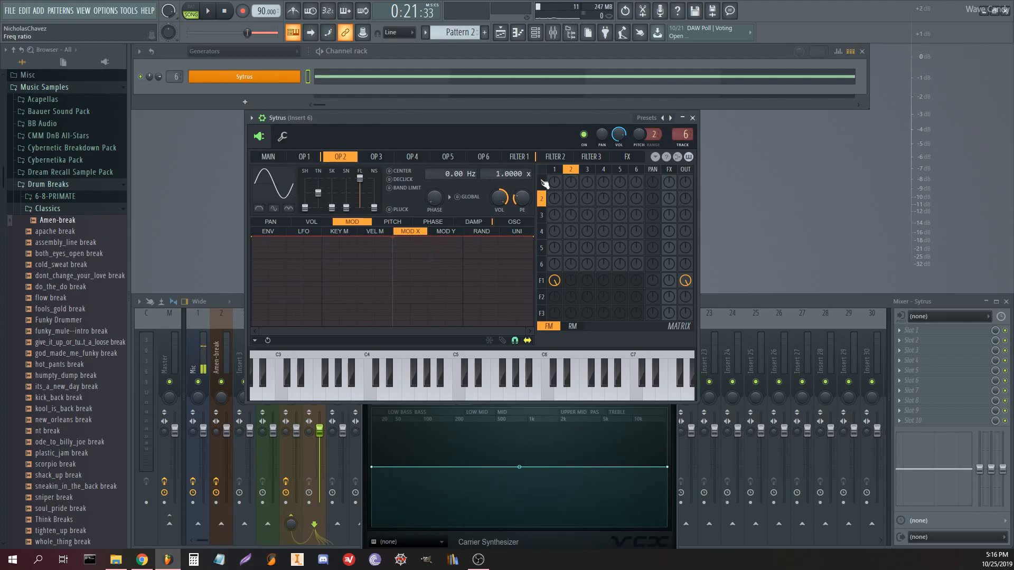
left_click_drag(573, 186, 572, 135)
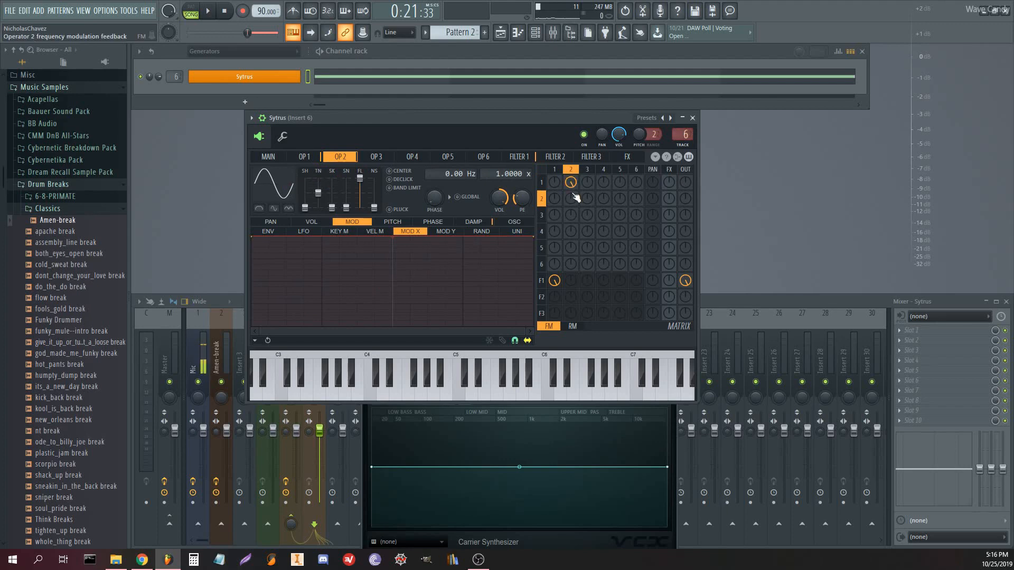
Create an automation clip for Sytrus's main Modulation X control
left_click(303, 158)
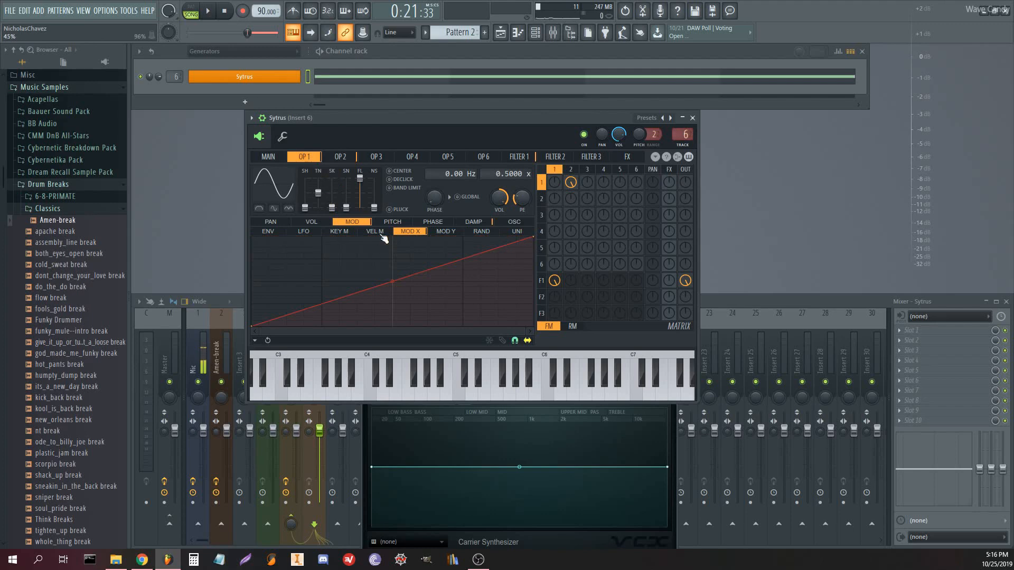
left_click(282, 159)
right_click(334, 250)
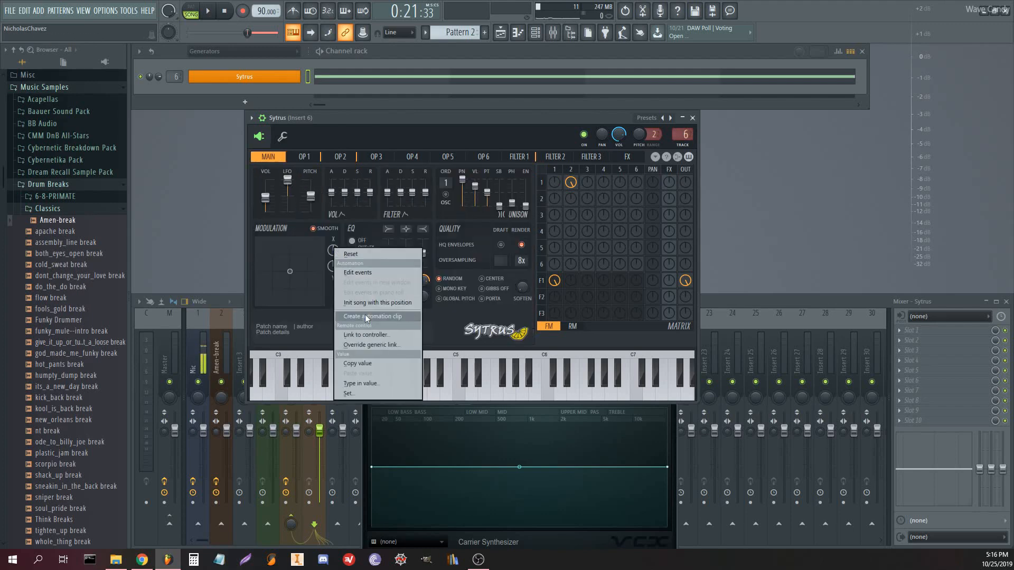
left_click(370, 317)
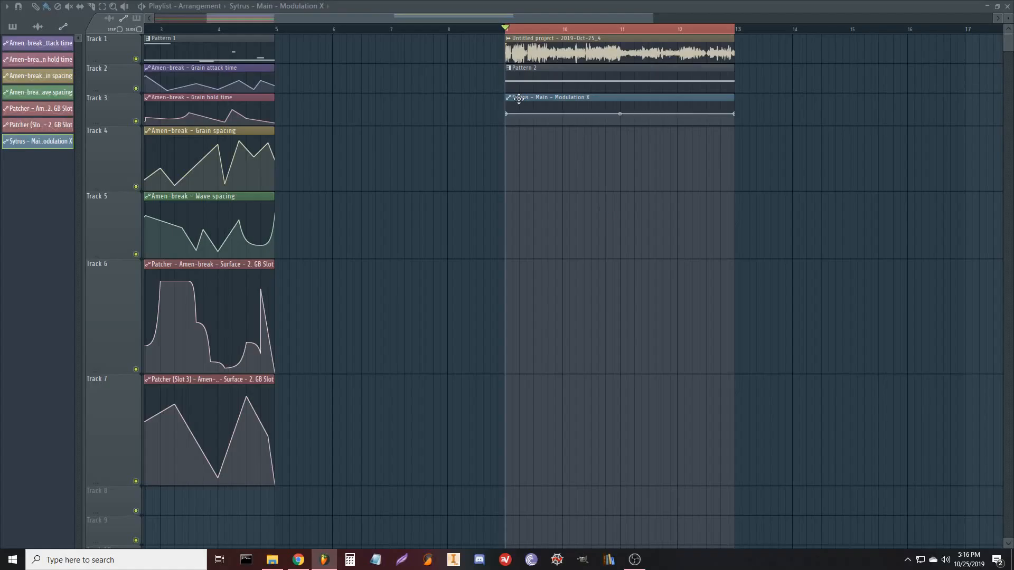
Shape the Modulation X automation clip at bar 9 by lowering its start point and adding a peak followed by a dip
left_click_drag(507, 114, 509, 128)
right_click(528, 106)
right_click(562, 120)
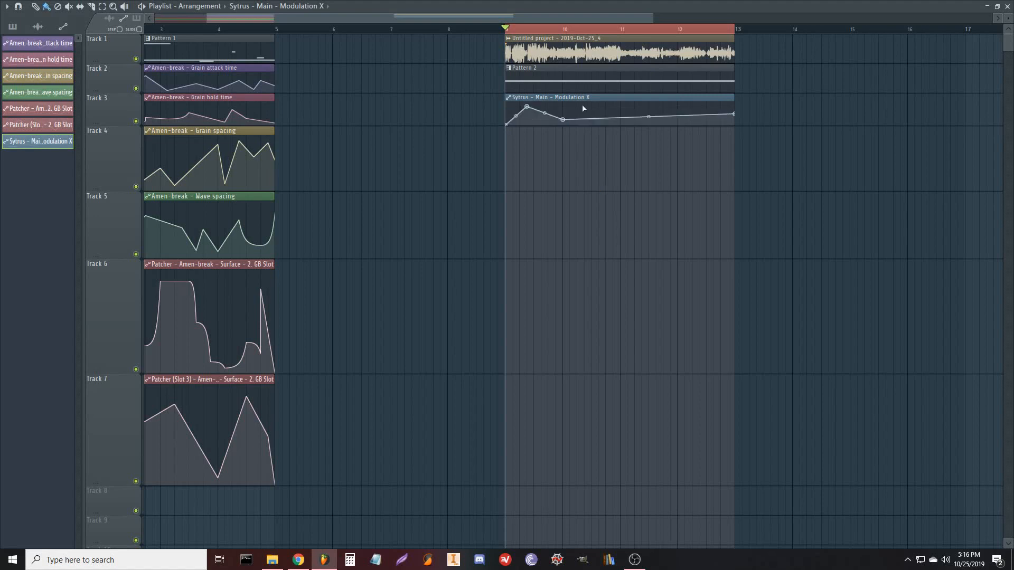
Add alternating high and low points to the Sytrus Modulation X automation between bars 10 and 13, and play back the result
right_click(583, 105)
right_click(606, 117)
right_click(649, 108)
right_click(670, 120)
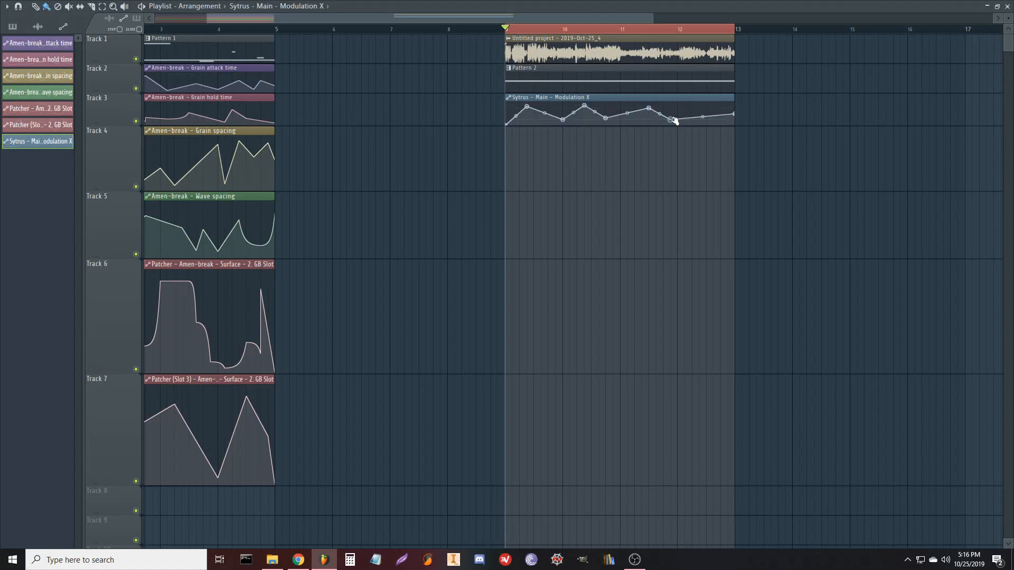
right_click(713, 108)
key("space")
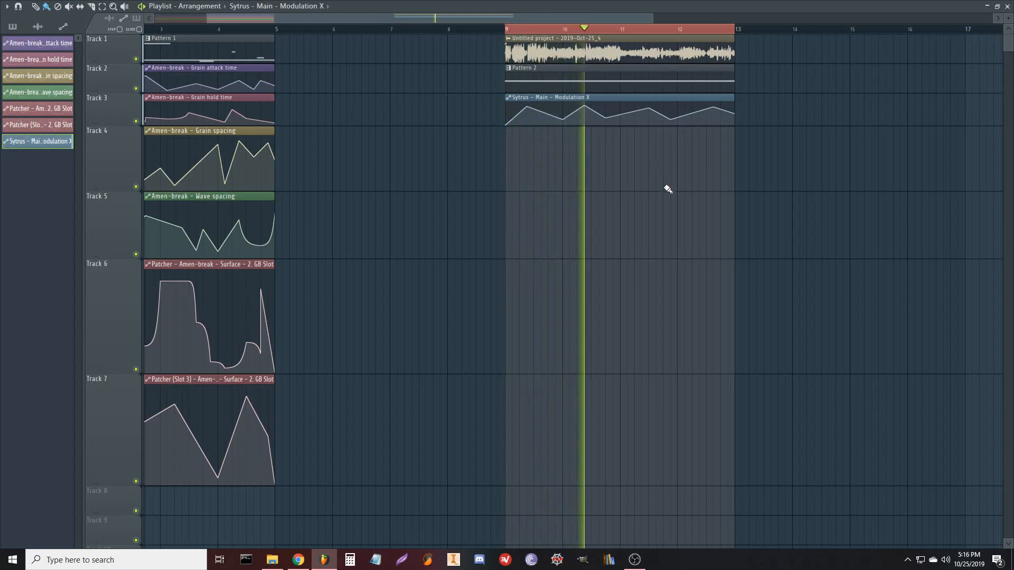
key("space")
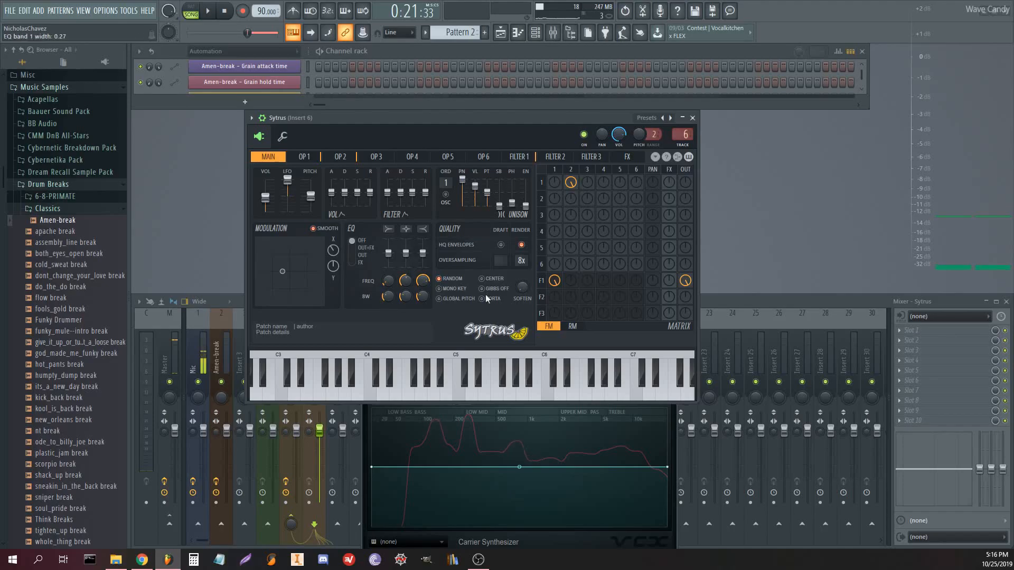
Draw scattered groups of extra harmonics at varied magnitudes in the Sytrus operator 2 waveform to make it jagged
left_click(520, 157)
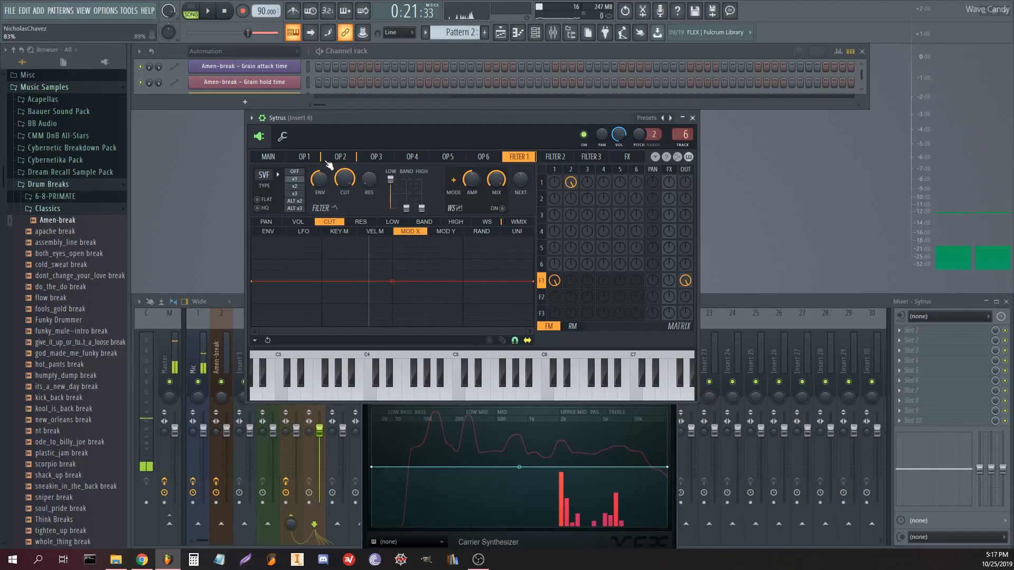
left_click(338, 158)
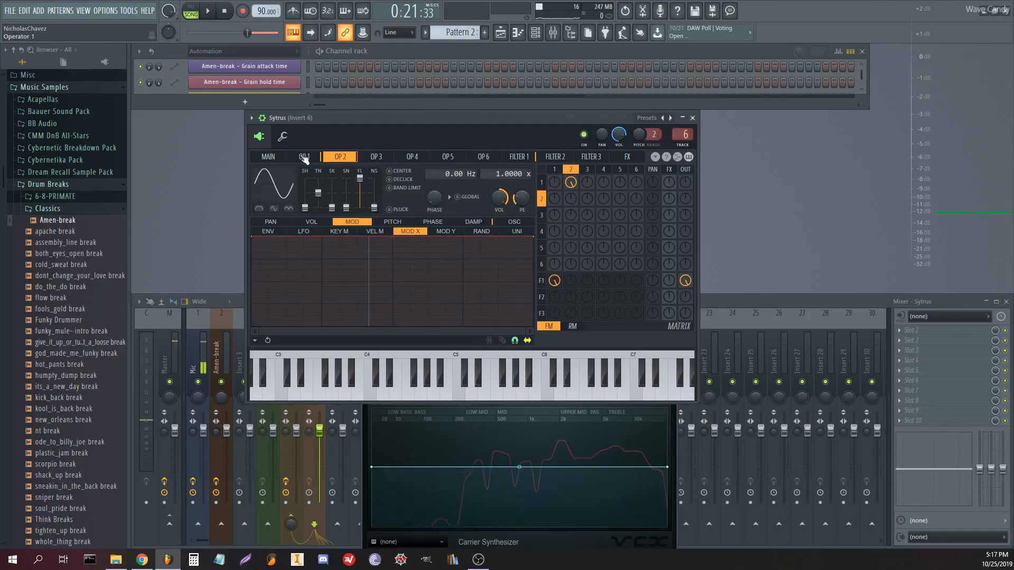
left_click(513, 222)
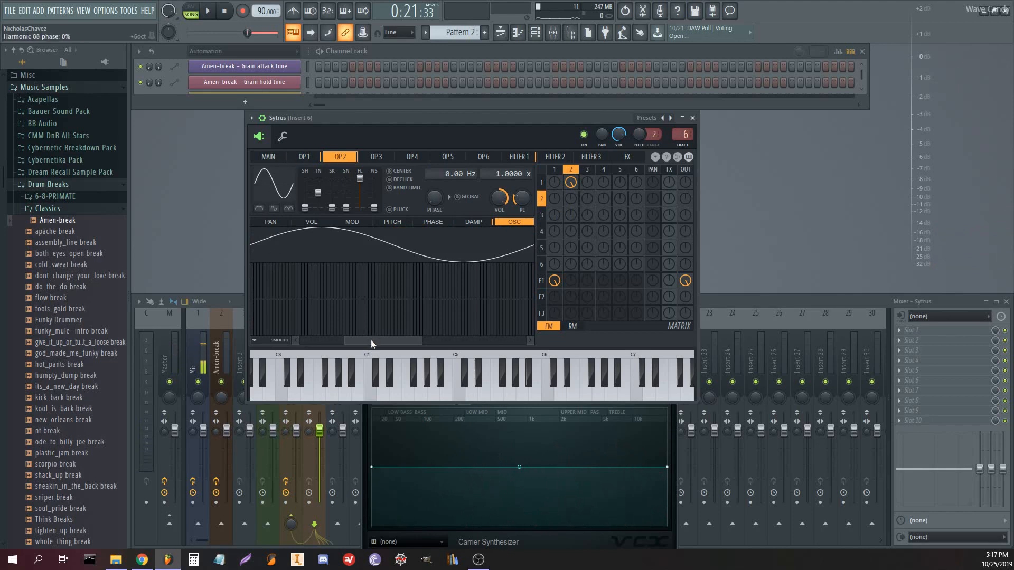
left_click_drag(370, 340, 326, 340)
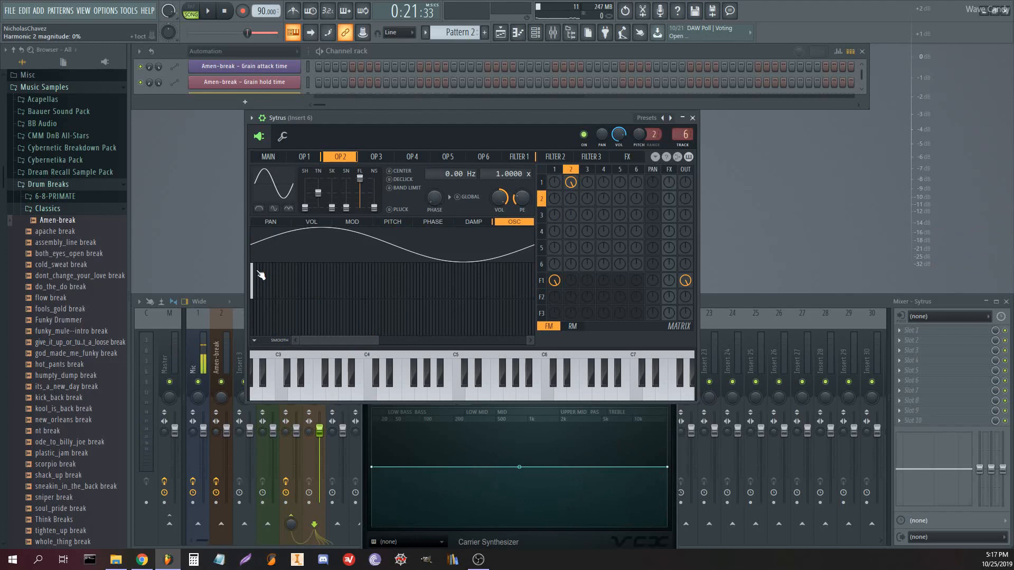
mouse_move(260, 276)
left_mouse_down()
mouse_move(290, 288)
mouse_move(412, 294)
mouse_move(271, 281)
mouse_move(288, 278)
left_mouse_up()
left_click(493, 281)
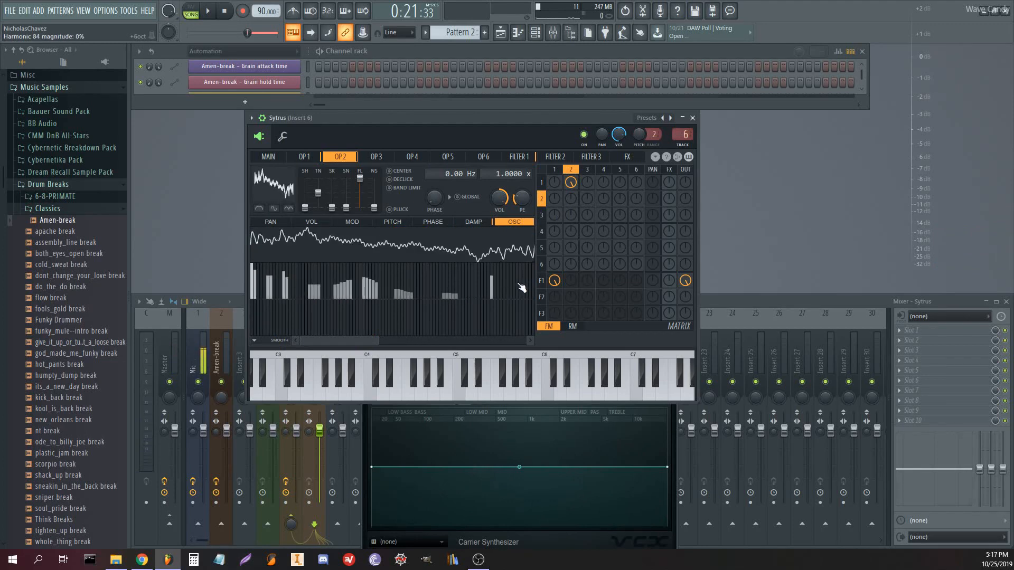
left_click(517, 284)
left_click_drag(394, 278, 460, 286)
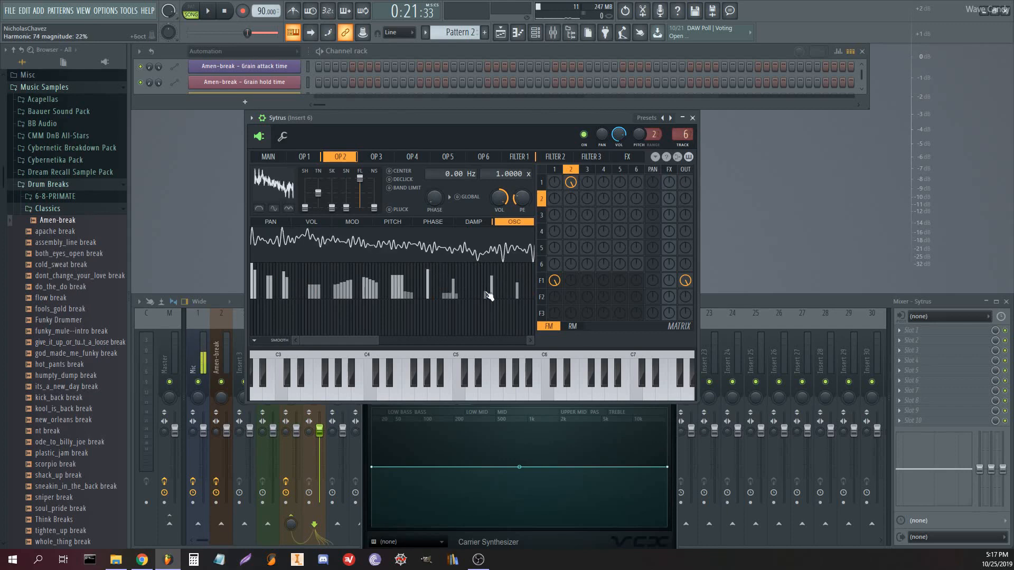
left_click_drag(362, 340, 417, 338)
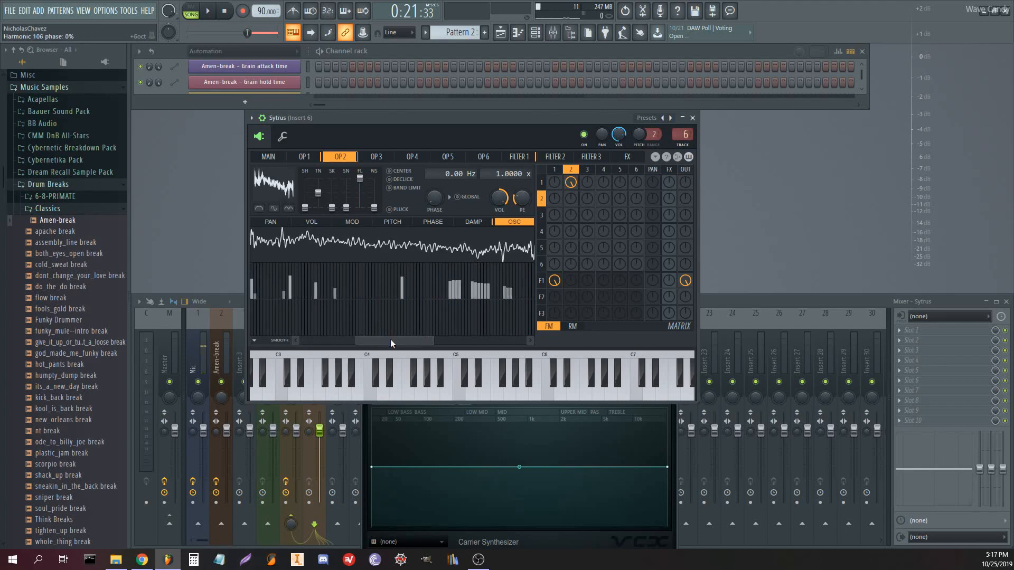
Draw additional low, middle and high harmonics at varied magnitudes in the operator 1 waveform
left_click(305, 157)
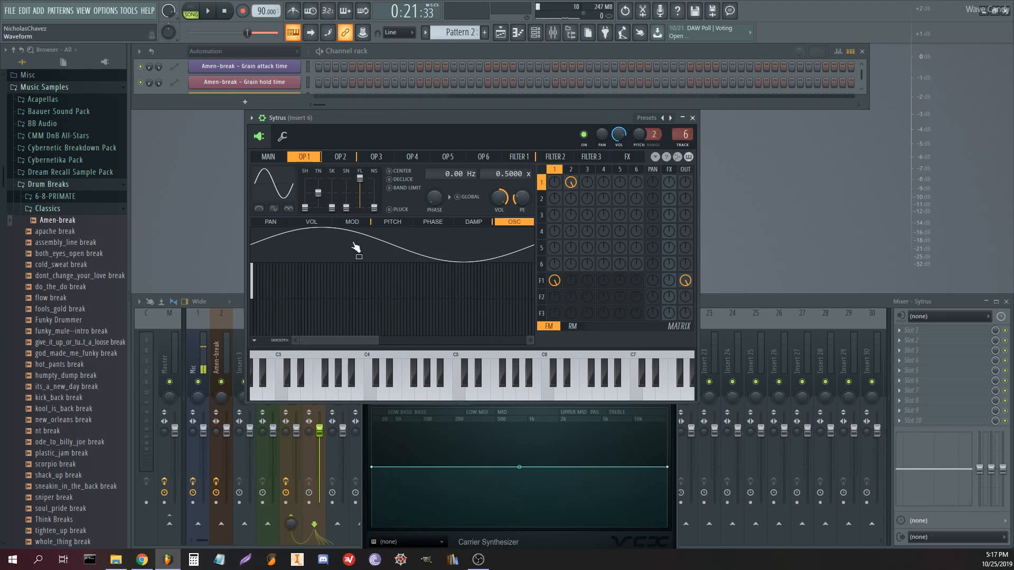
mouse_move(261, 285)
left_mouse_down()
mouse_move(280, 285)
mouse_move(262, 283)
mouse_move(260, 267)
left_mouse_up()
left_click_drag(423, 282, 497, 294)
left_click(348, 288)
left_click(290, 284)
left_click(383, 288)
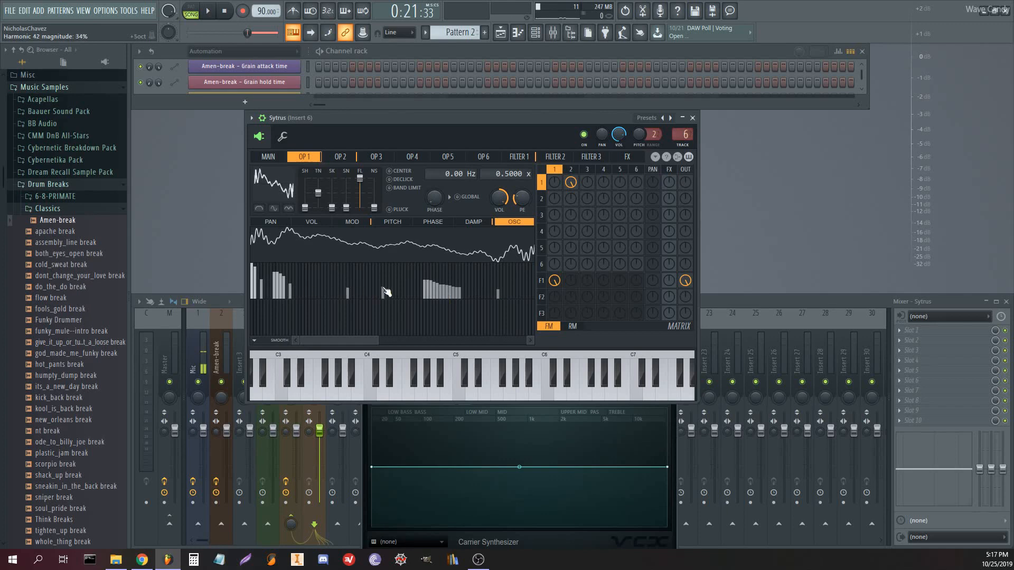
Shift the phases of several low and middle harmonics in operator 1, and play back the changed sound
left_click(443, 312)
left_click_drag(456, 319, 433, 322)
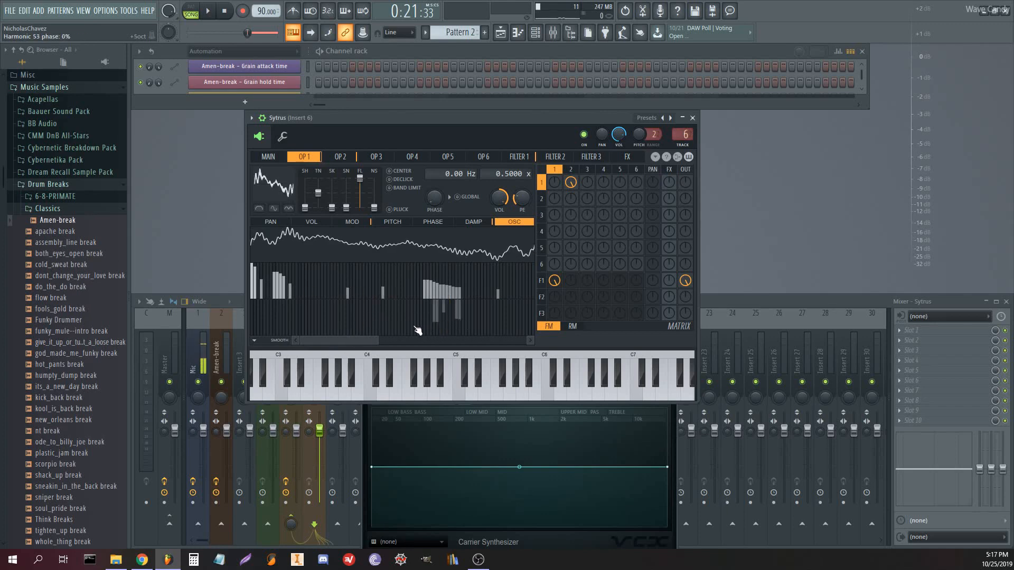
left_click(281, 318)
left_click(262, 330)
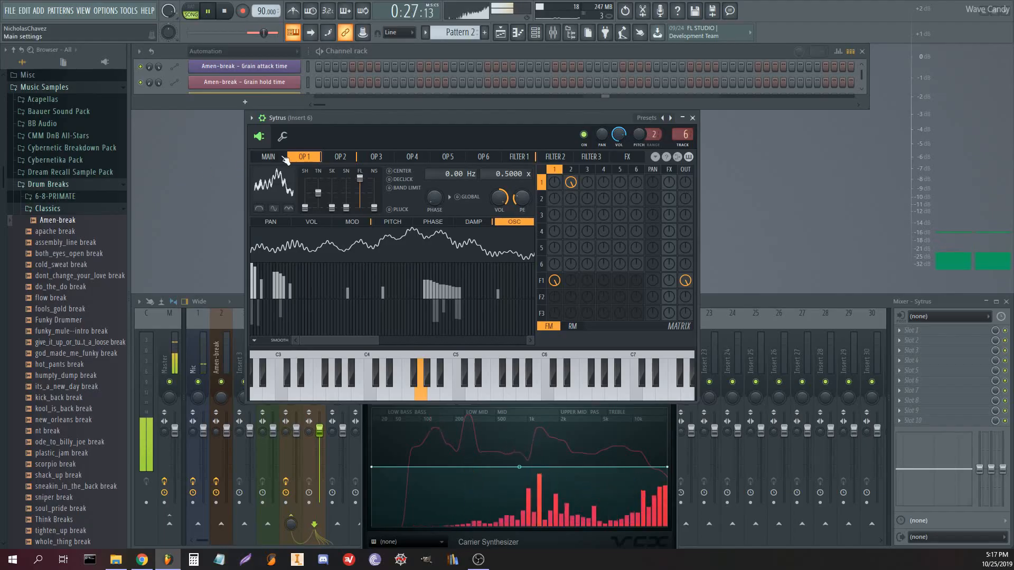
left_click(283, 158)
key("space")
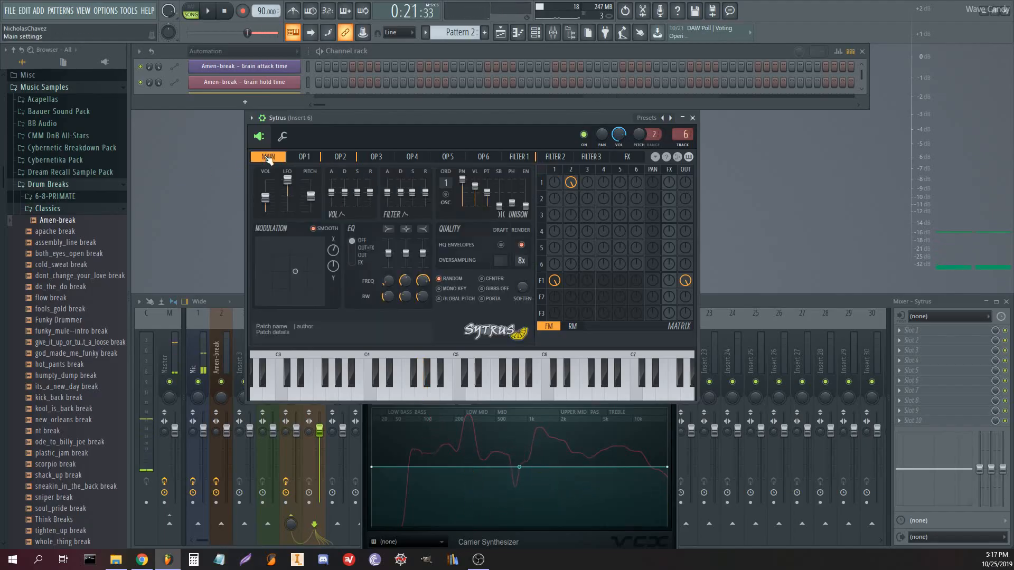
Switch Filter 1 to the Cherry phaser type with the x3 setting and raise its resonance
left_click(520, 159)
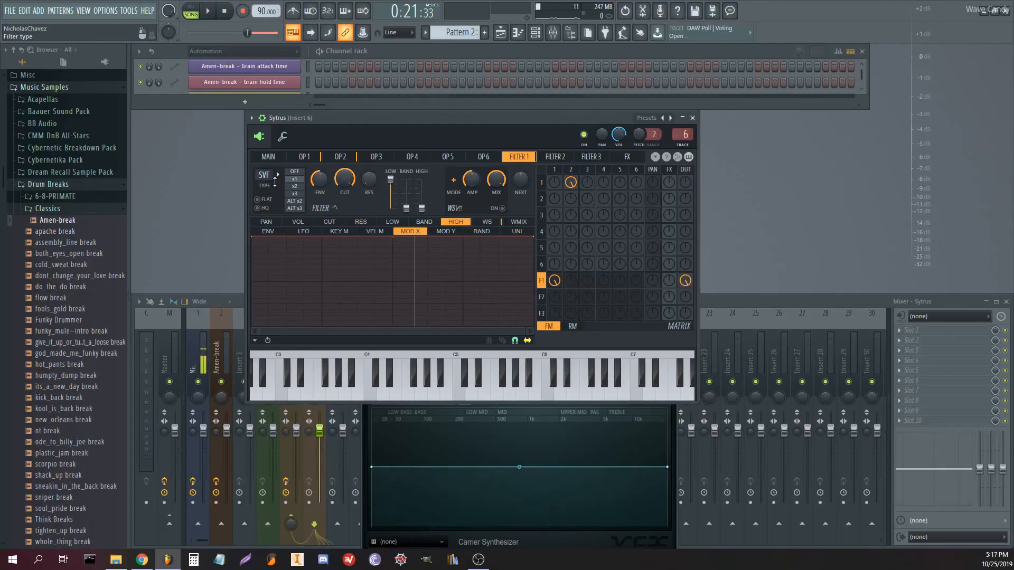
left_click(262, 176)
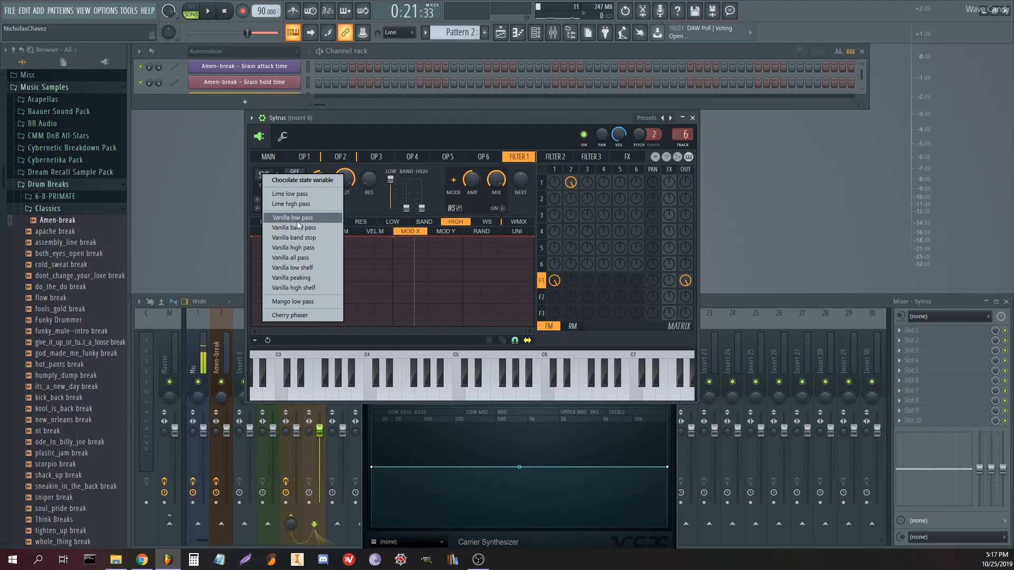
left_click(302, 316)
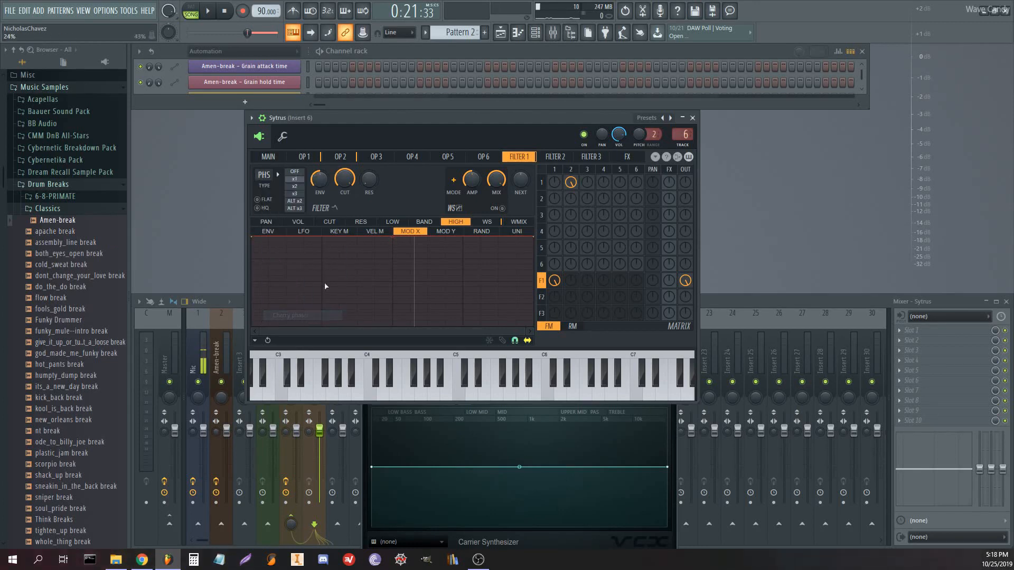
left_click(296, 193)
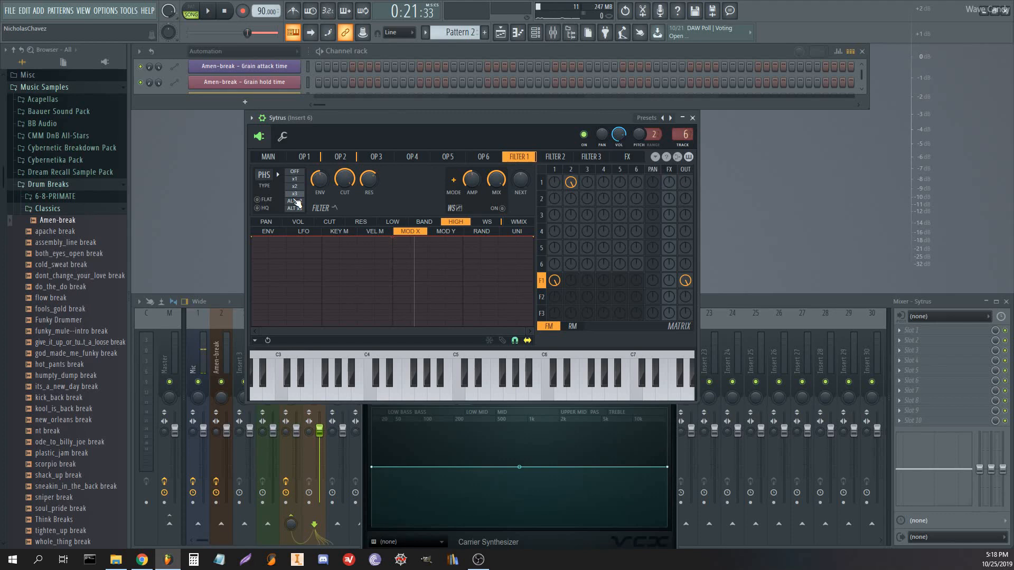
Create an automation clip for Filter 1's cutoff frequency and shape a drop followed by a sharp spike around bar 10
right_click(346, 180)
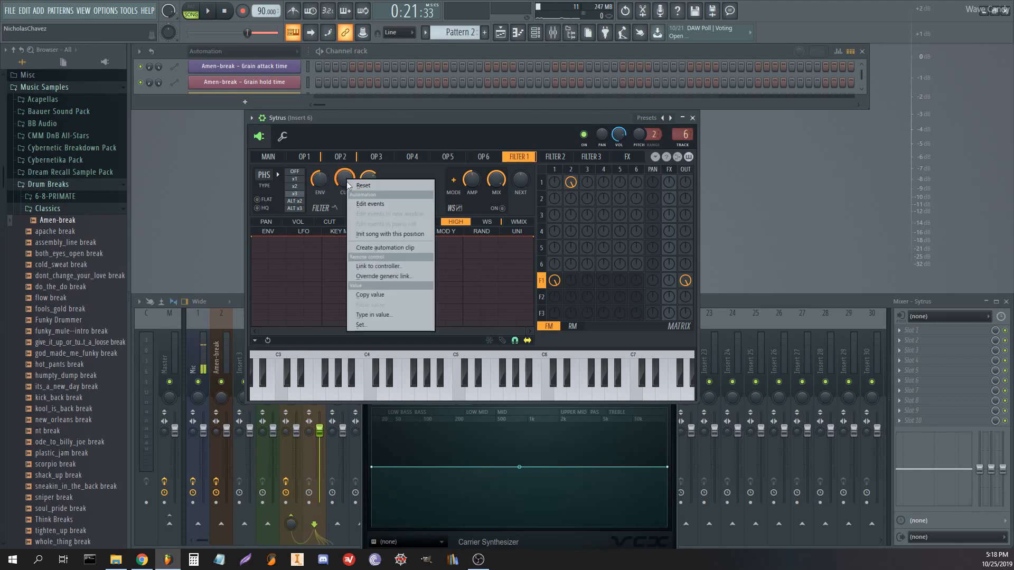
left_click(365, 253)
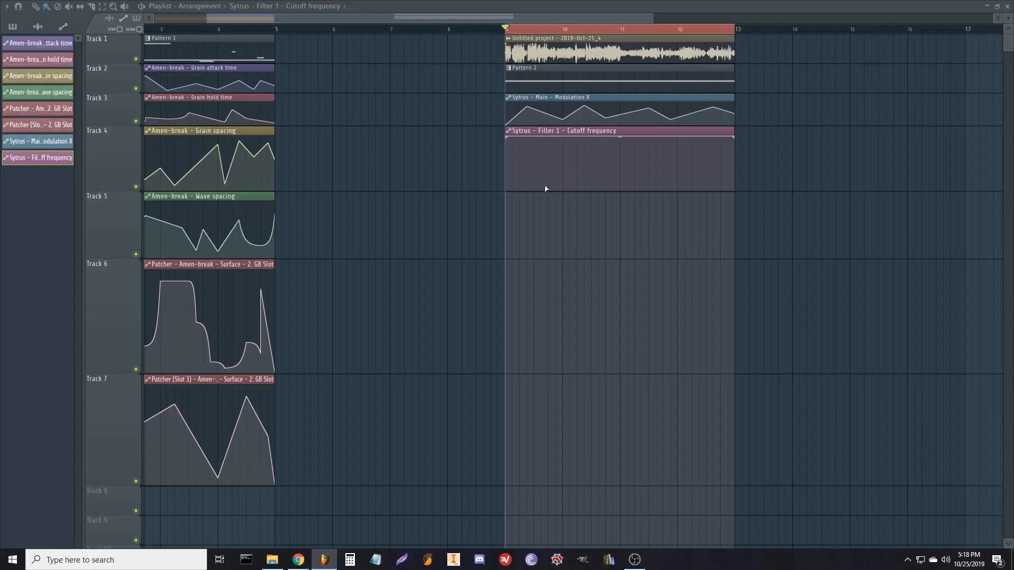
left_click(570, 151)
left_click(599, 184)
left_click(569, 183)
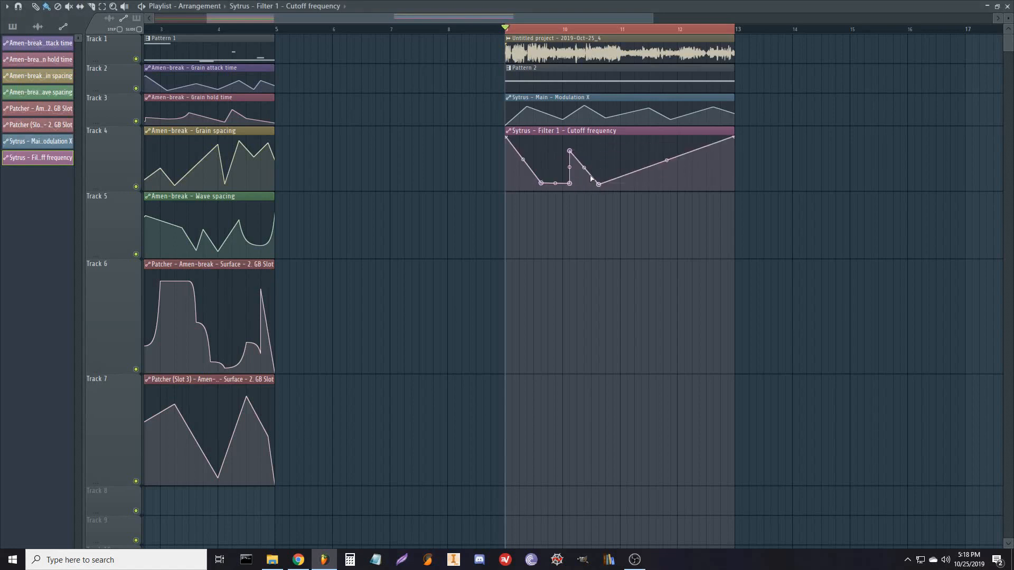
Add more peaks and dips along the cutoff frequency automation up to bar 13, and play back the modulated sound
left_click(649, 159)
left_click(699, 182)
left_click(670, 179)
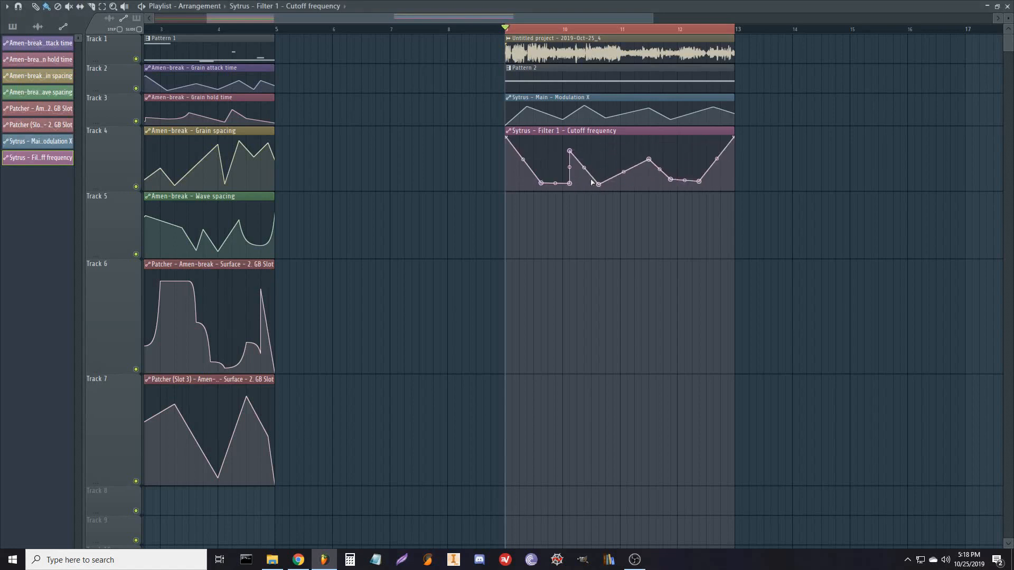
left_click(548, 170)
left_click(642, 181)
left_click(620, 172)
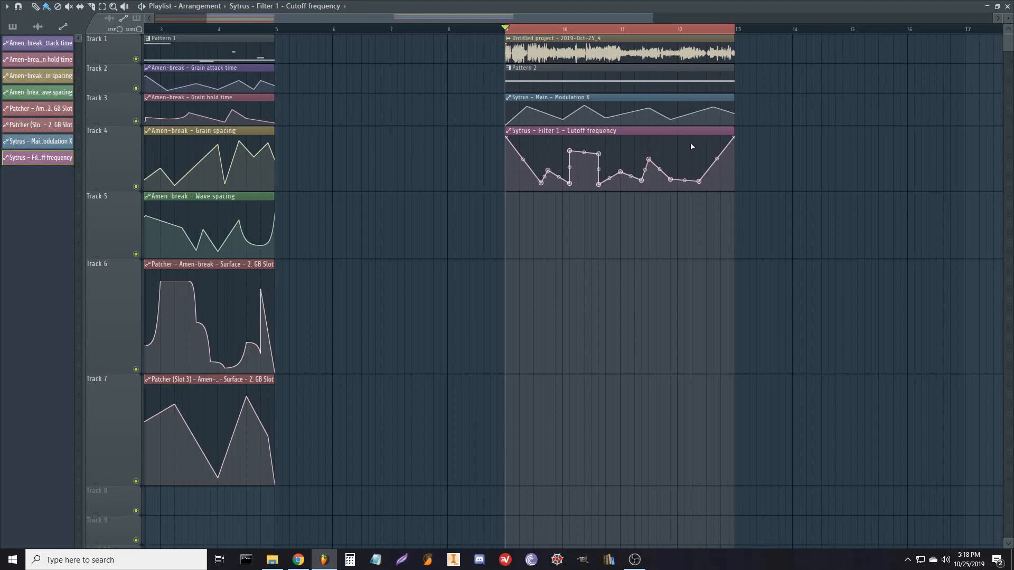
key("space")
scroll(639, 278, "up", 1)
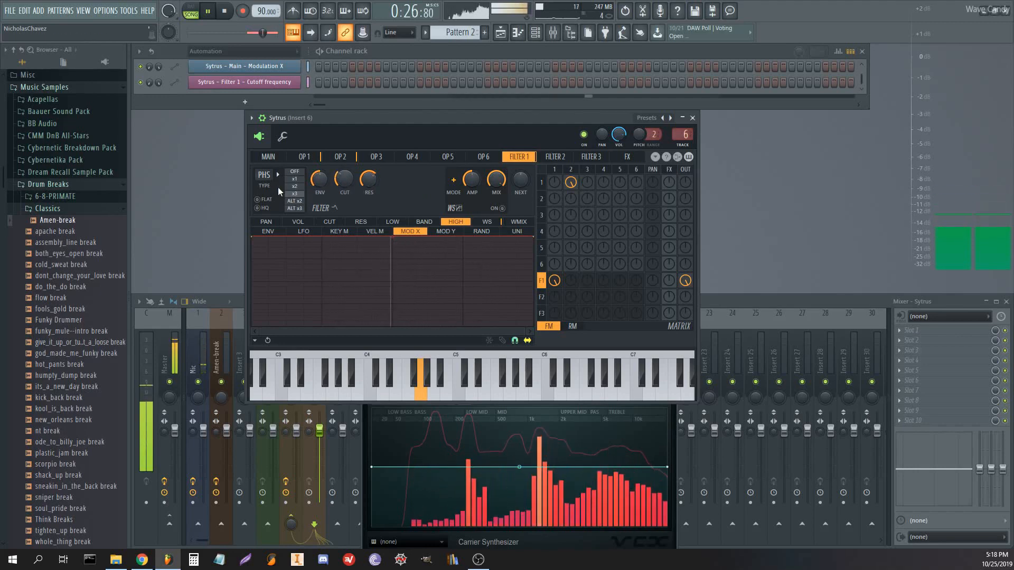
Try raising the Sytrus master pitch by 12 semitones, play it back, and reset the pitch
left_click(271, 158)
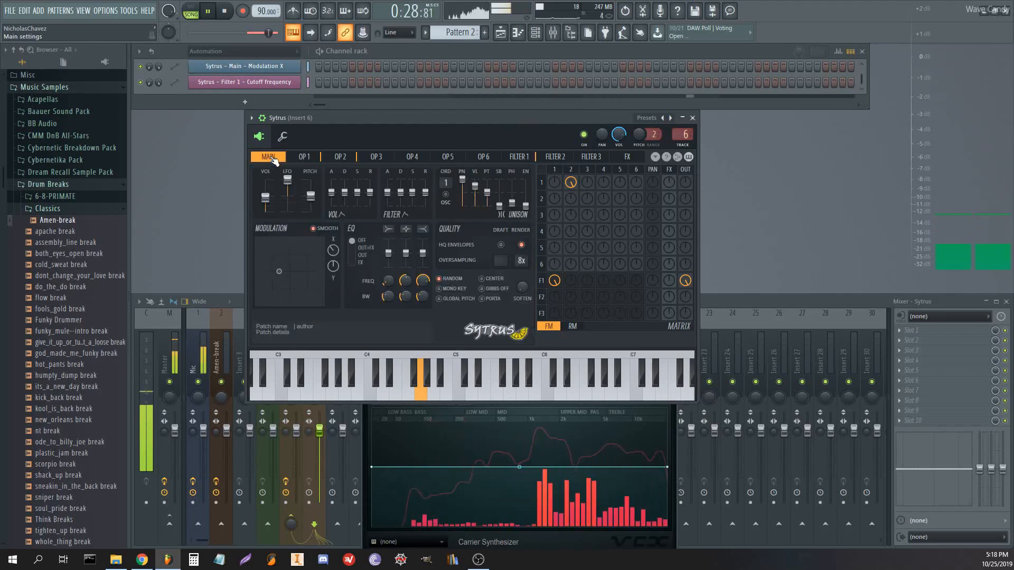
key("space")
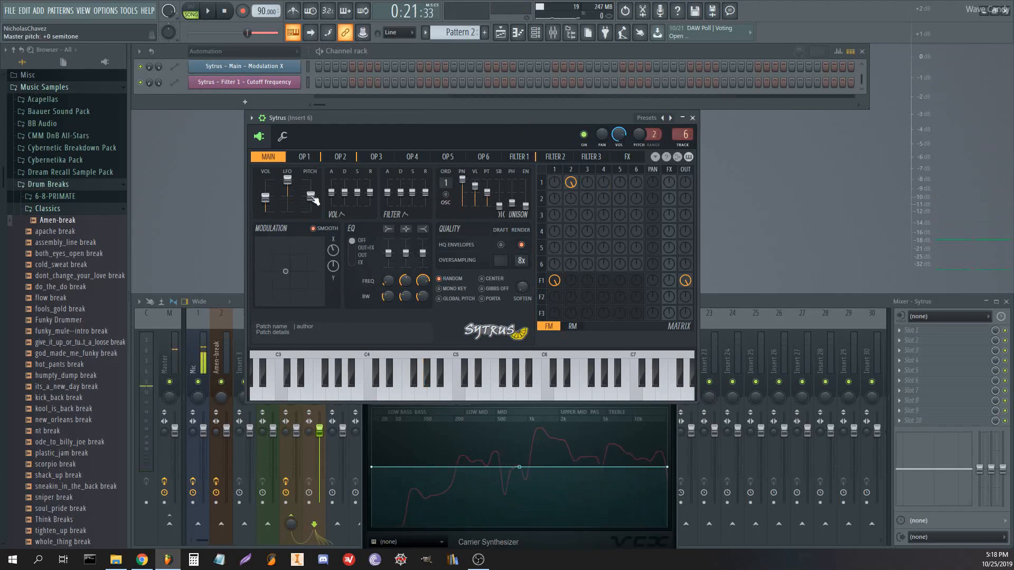
left_click_drag(312, 197, 312, 187)
key("space")
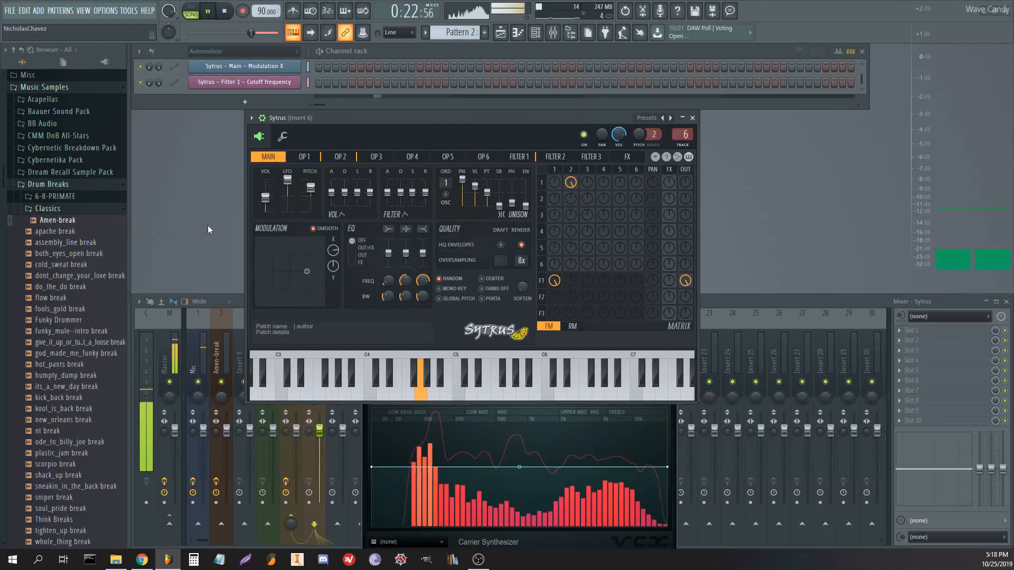
key("space")
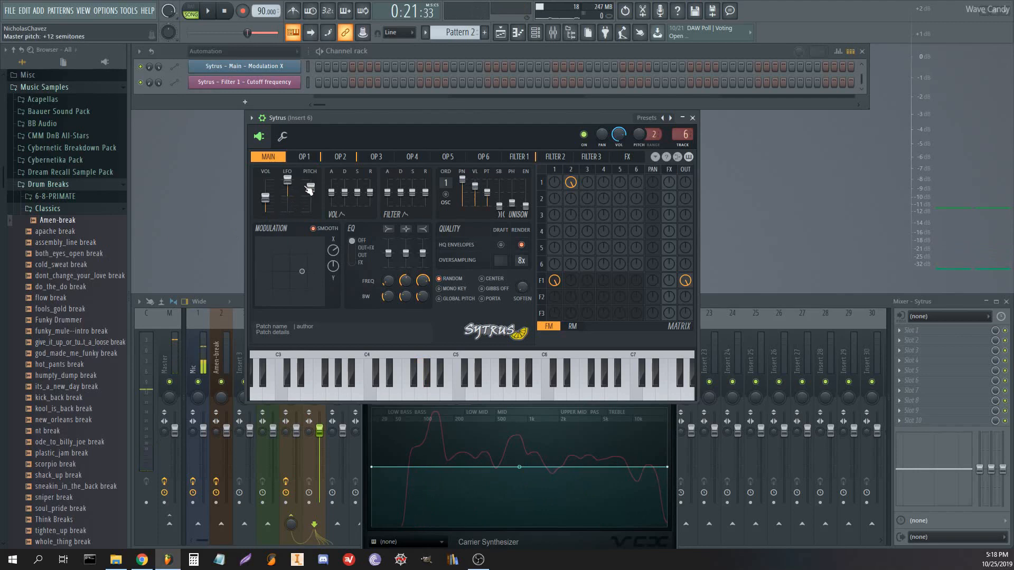
right_click(309, 187)
left_click(322, 197)
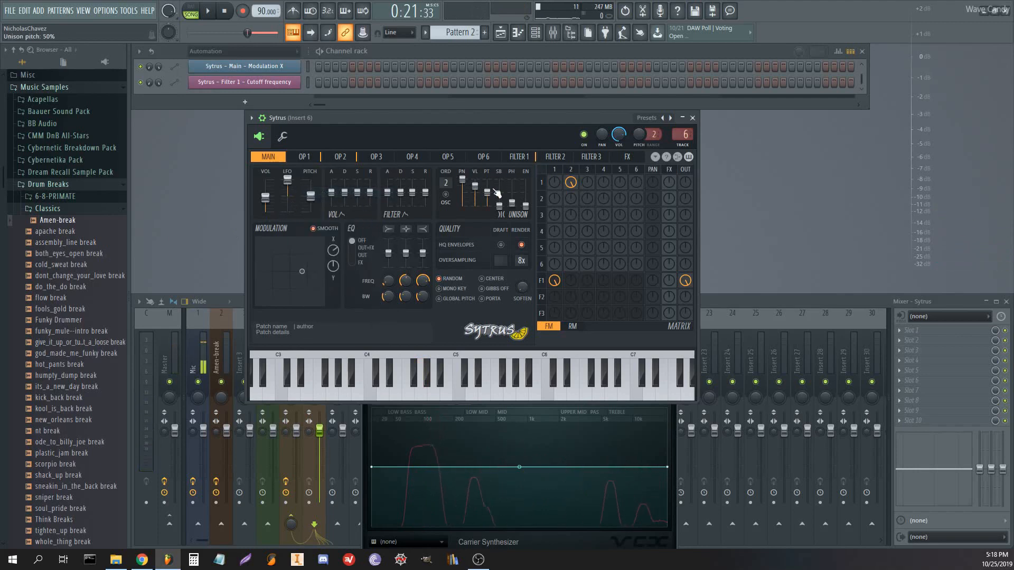
Set the unison order to 2 and reduce the unison panning and pitch amounts while listening to playback
left_click_drag(487, 193, 463, 198)
key("space")
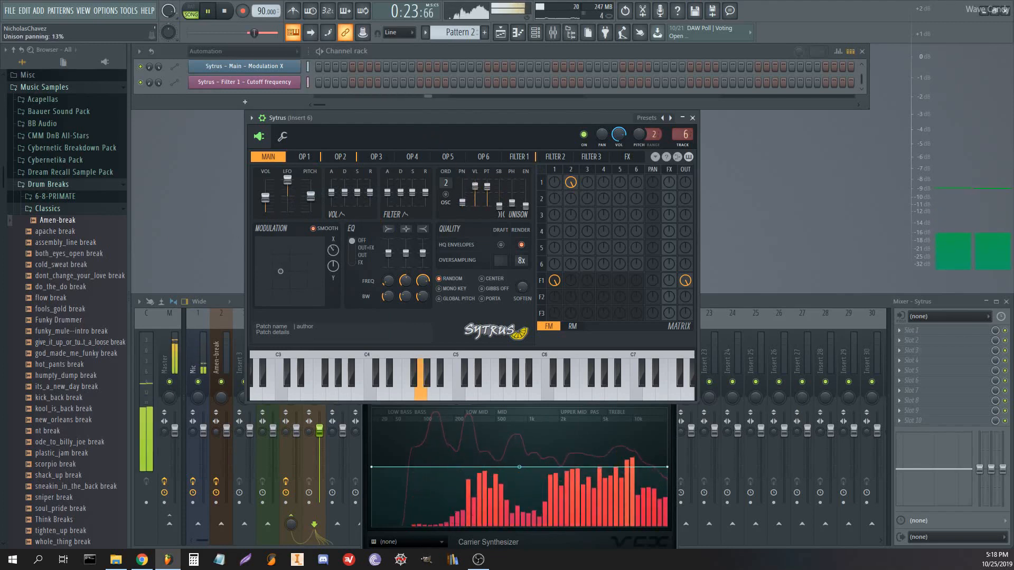
left_click_drag(487, 194, 487, 204)
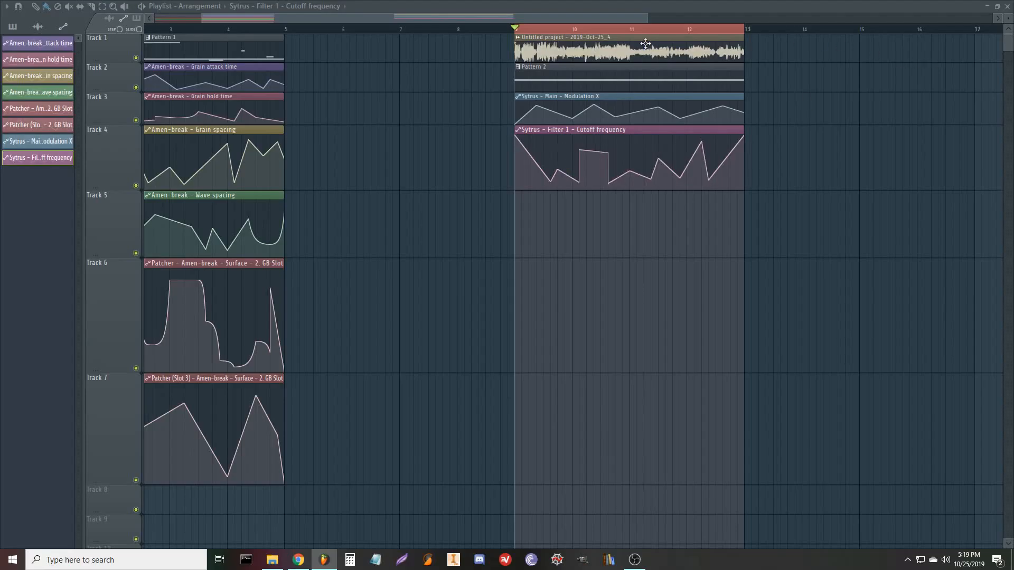
Move the Untitled project audio clip on Track 1 to bar 5, clear the time selection and set the playback position there
left_click_drag(646, 43, 353, 44)
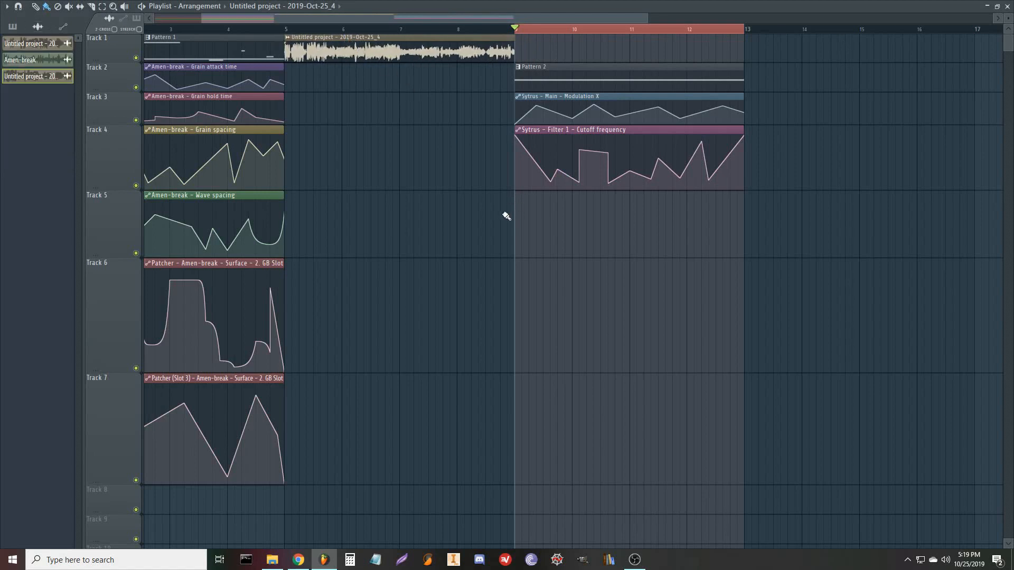
right_click(286, 33)
left_click(285, 33)
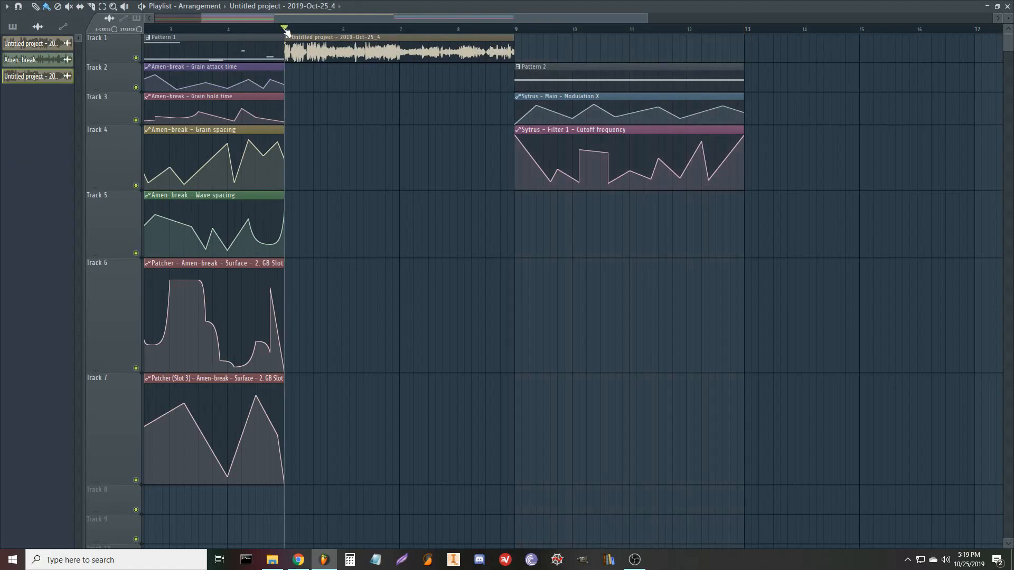
scroll(286, 31, "up", 3)
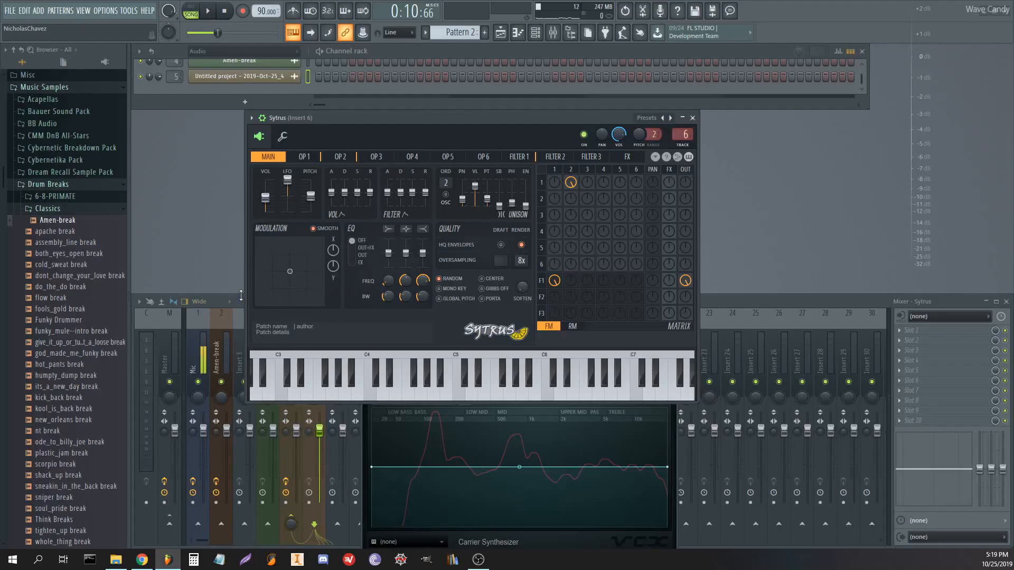
Select the audio clip's mixer insert 5, play the Track 1 clip, and move the playback position to the second half of bar 5
left_click(285, 311)
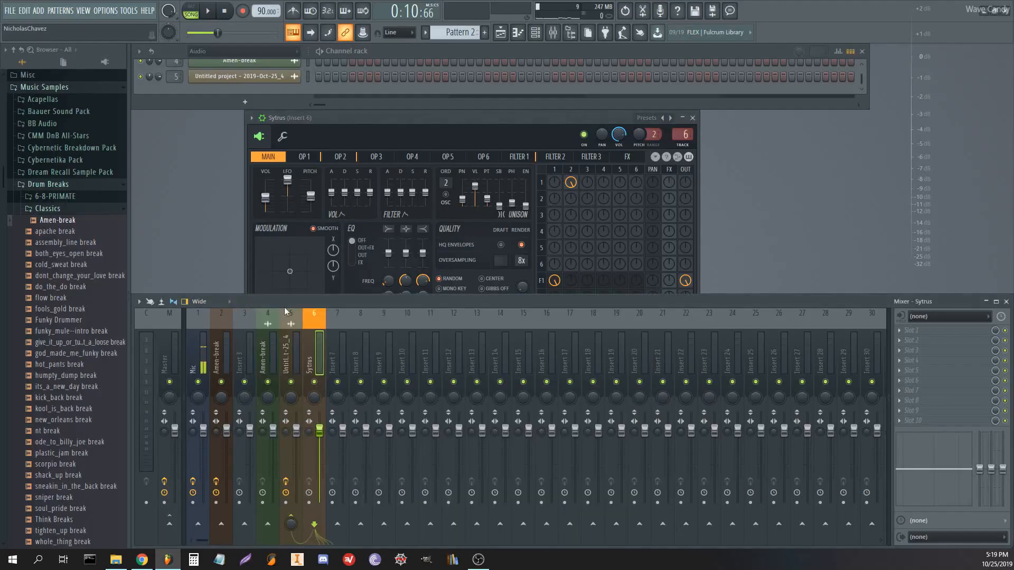
left_click(291, 349)
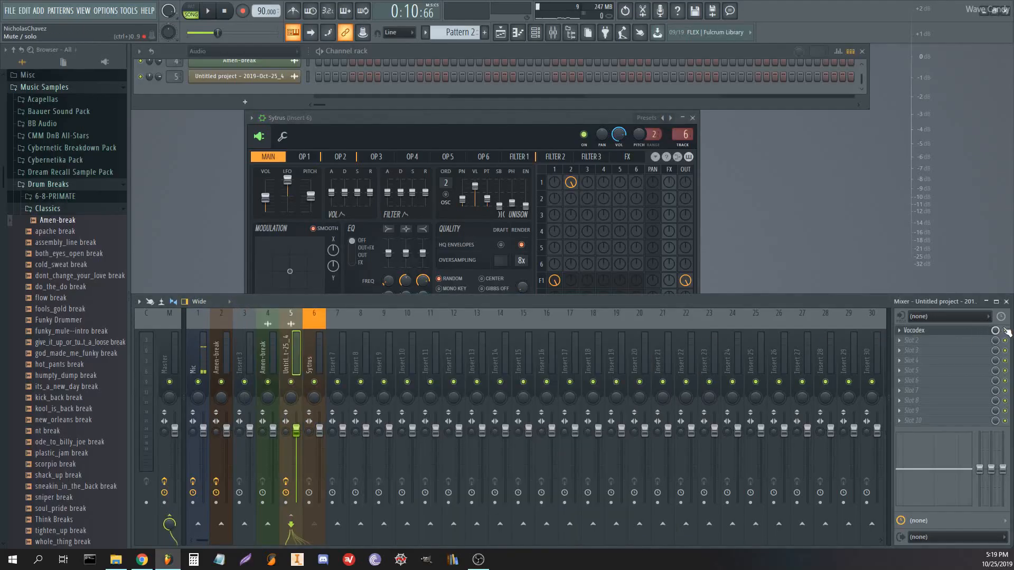
key("space")
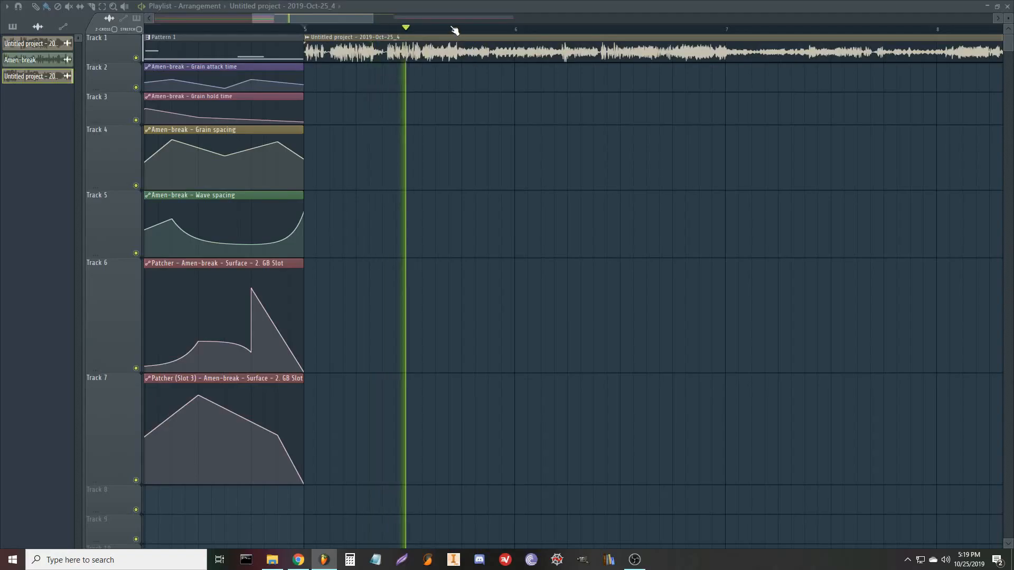
scroll(455, 30, "down", 4)
scroll(454, 32, "up", 3)
key("space")
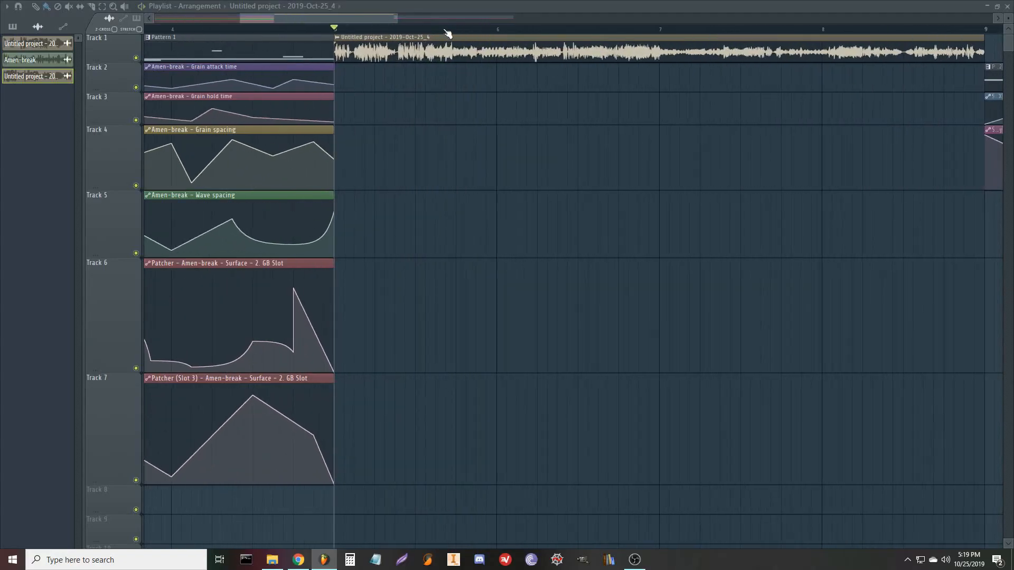
left_click_drag(446, 31, 494, 32)
key("space")
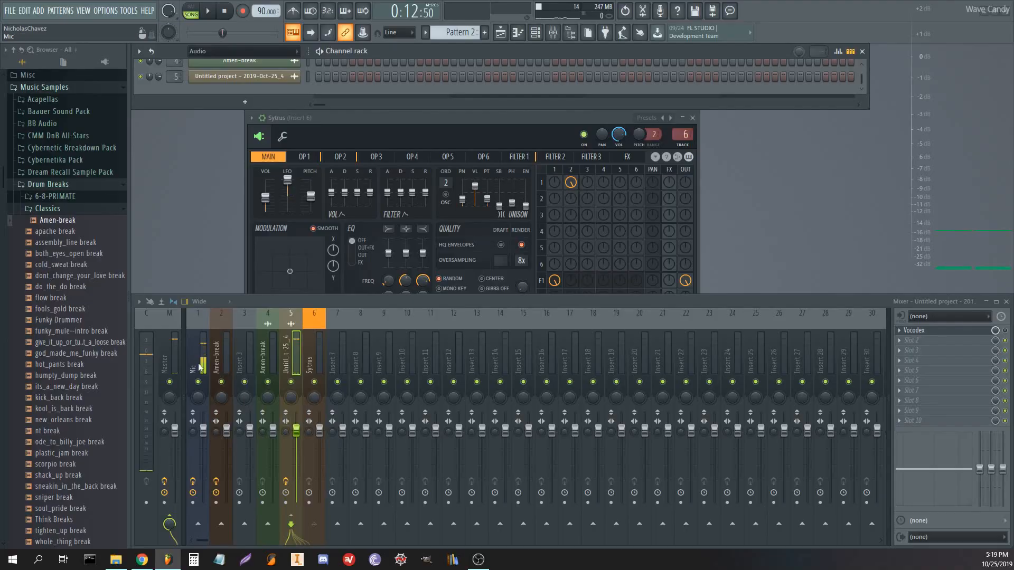
Record the playback into an emptied Edison on the Master track, and delete the recorded part after the second Song jump marker
left_click(168, 359)
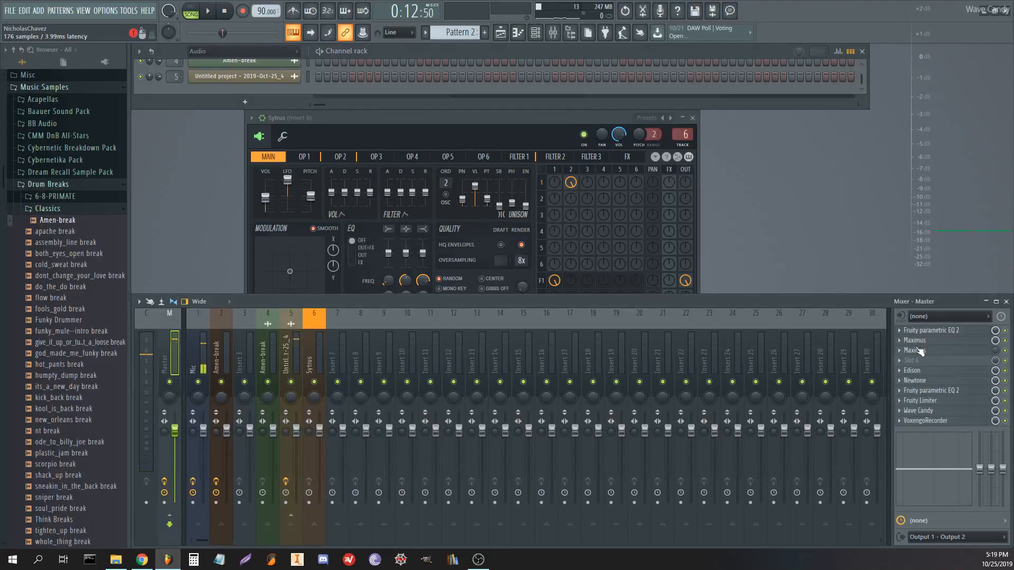
left_click(913, 370)
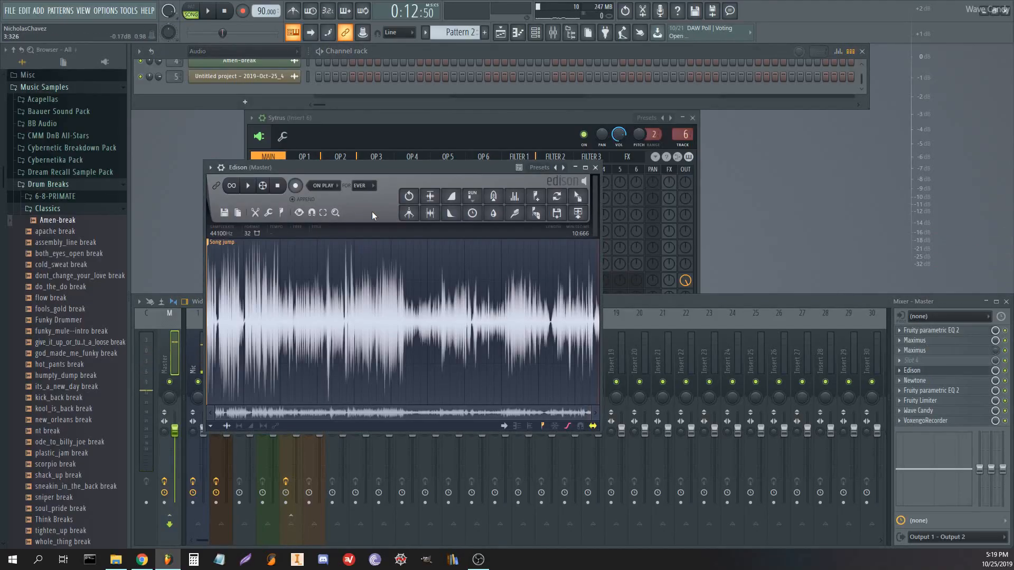
key("ctrl+n")
left_click(295, 185)
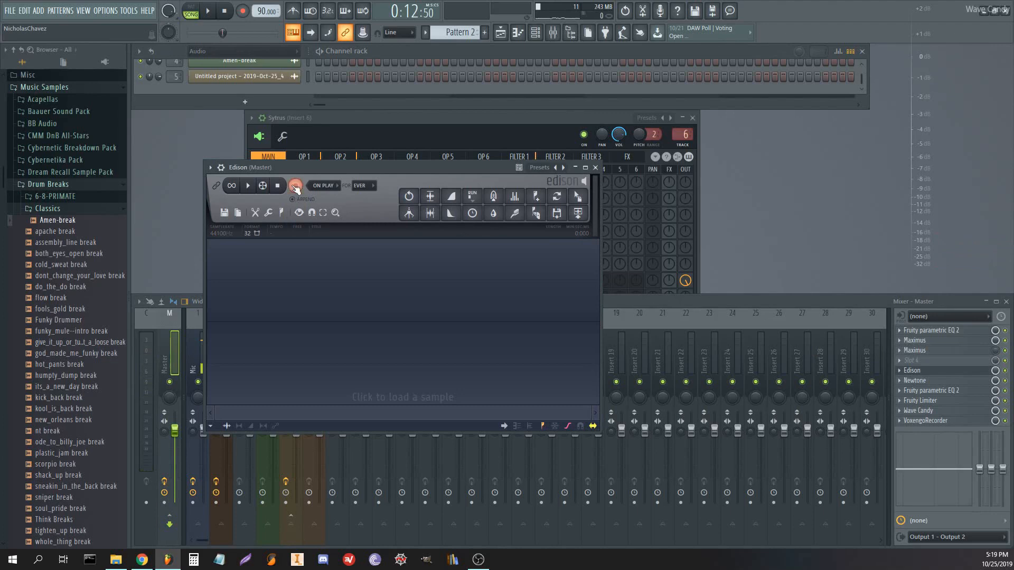
left_click(210, 11)
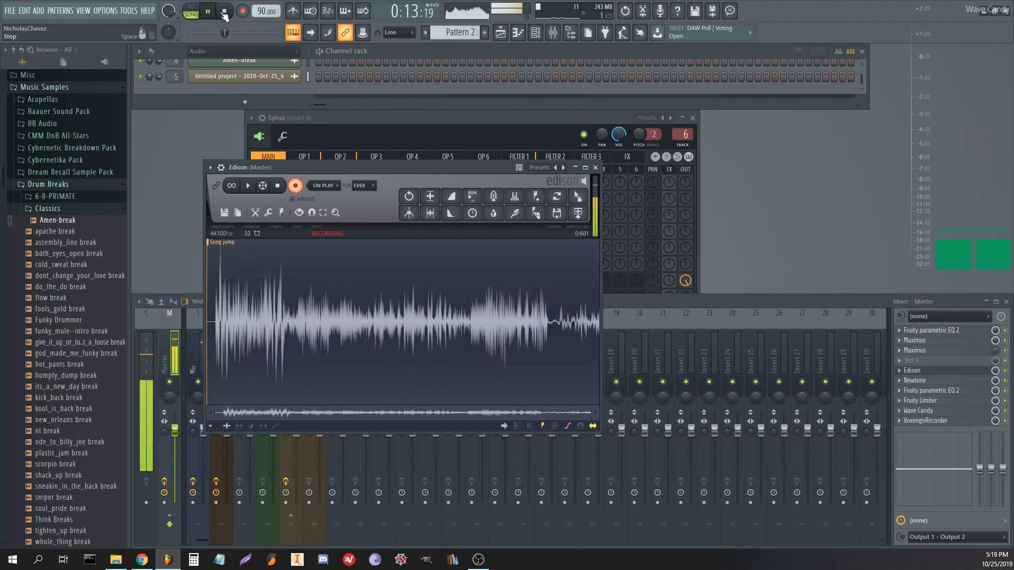
left_click(297, 188)
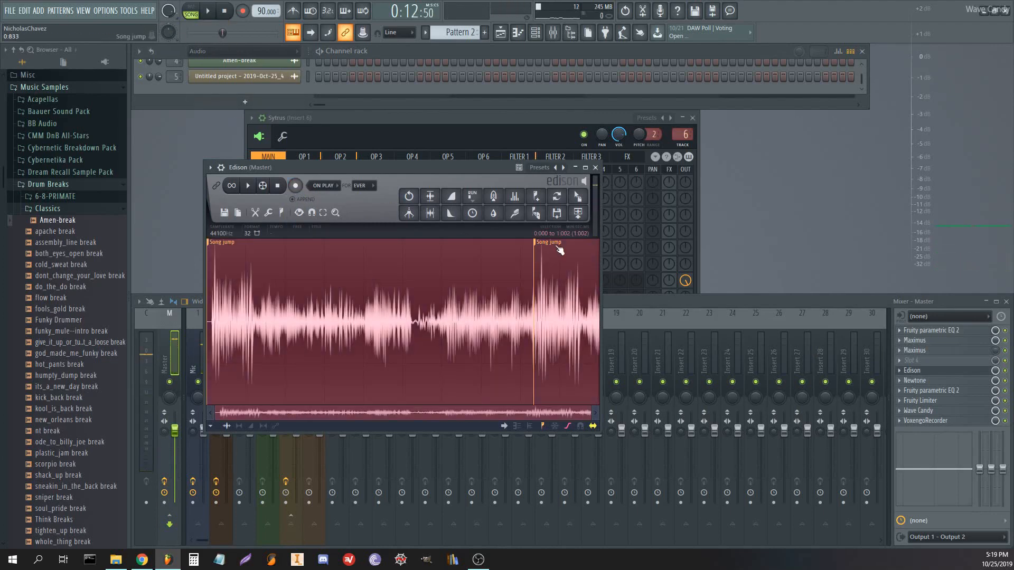
double_click(561, 249)
key("Delete")
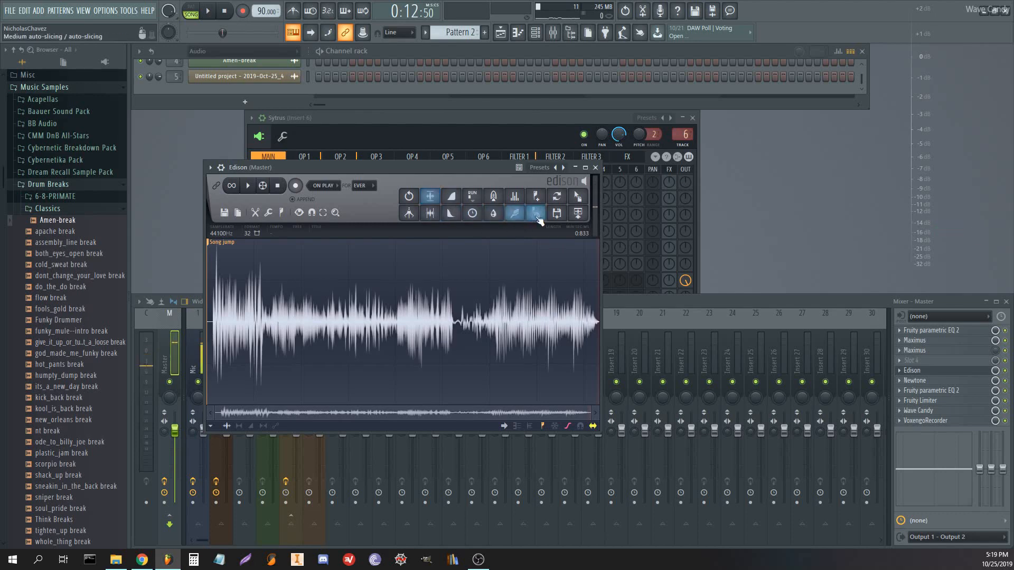
Save the Edison recording as Buzzyboi.wav in the Noise subfolder of the Glitchy Shit sample folder
left_click(553, 216)
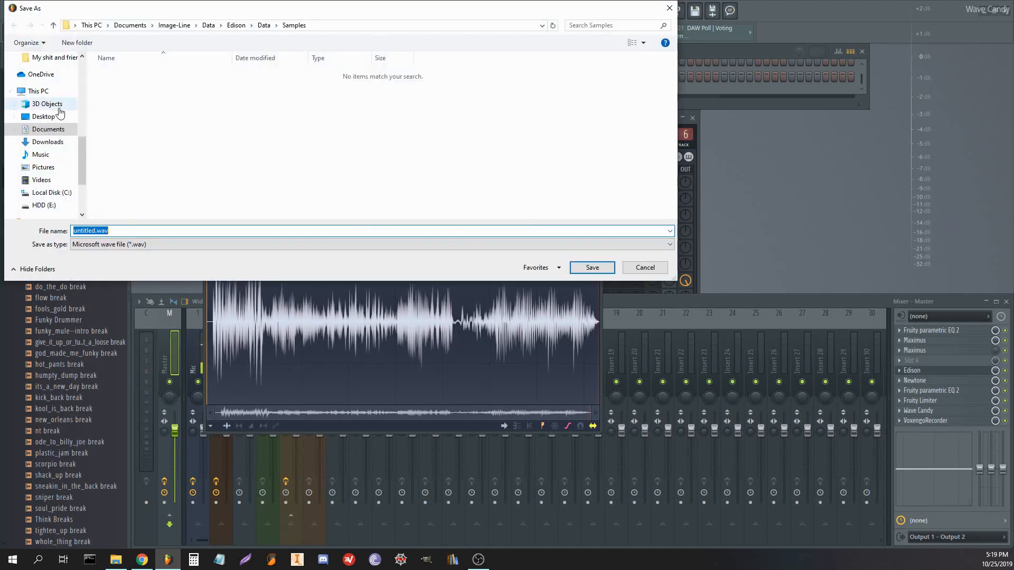
left_click(50, 141)
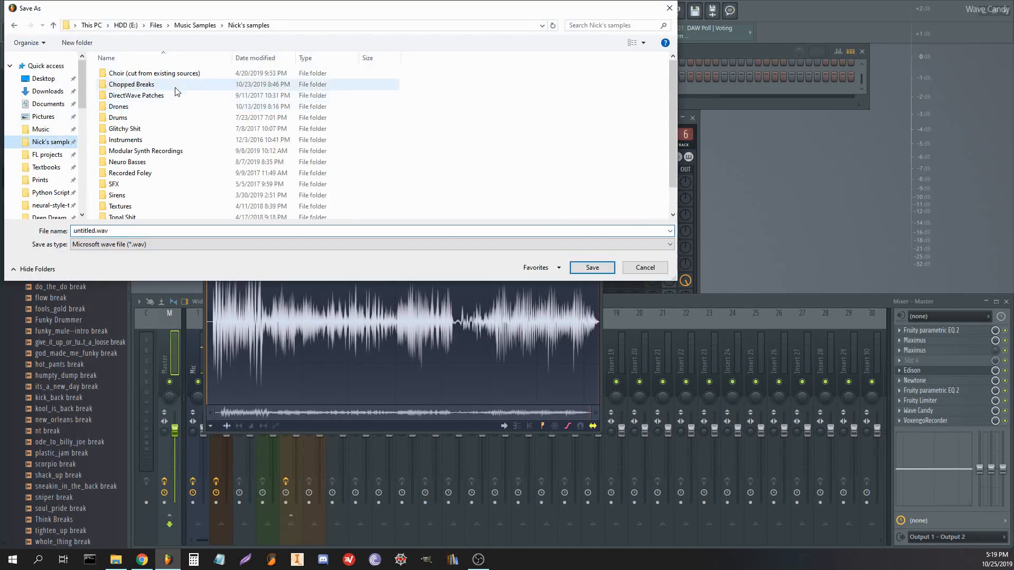
left_click(143, 130)
double_click(144, 137)
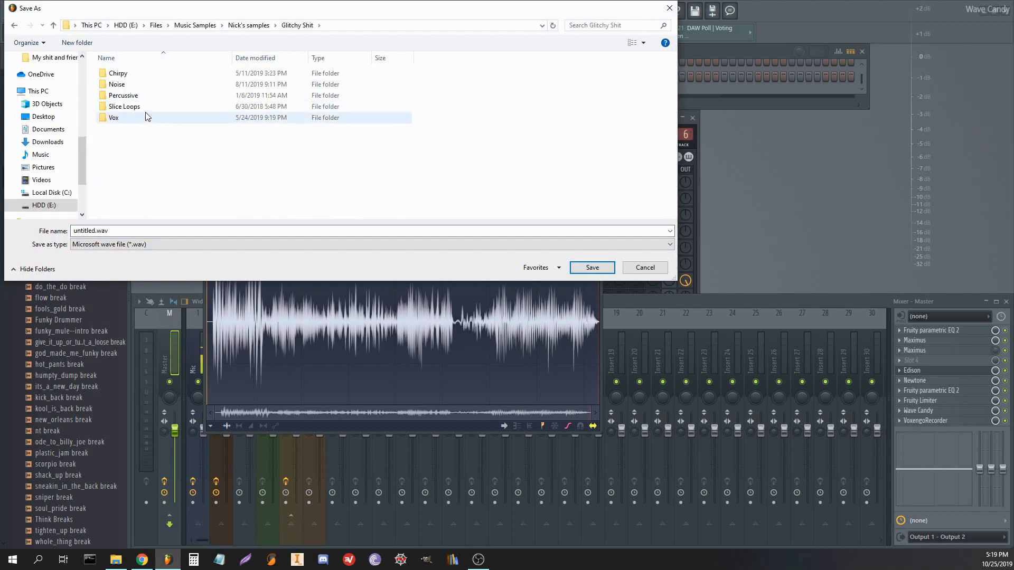
double_click(140, 86)
scroll(140, 103, "down", 17)
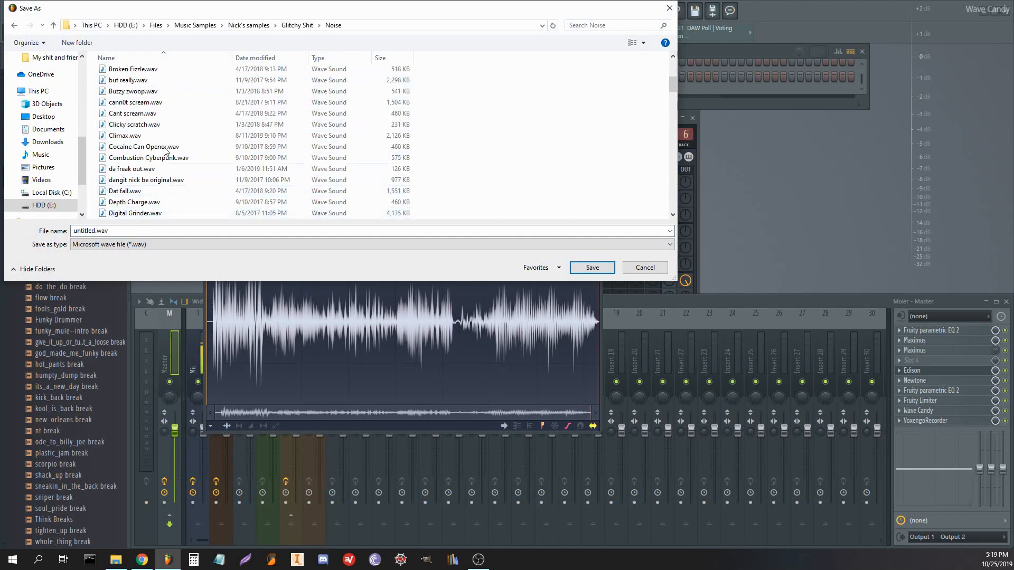
left_click(97, 231)
left_click(93, 230)
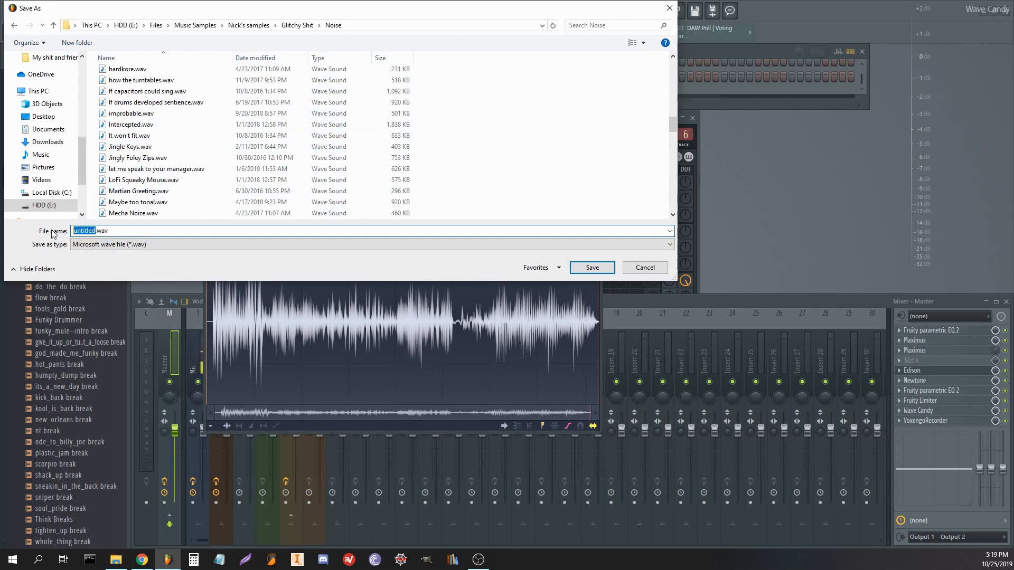
type("Buzzybo")
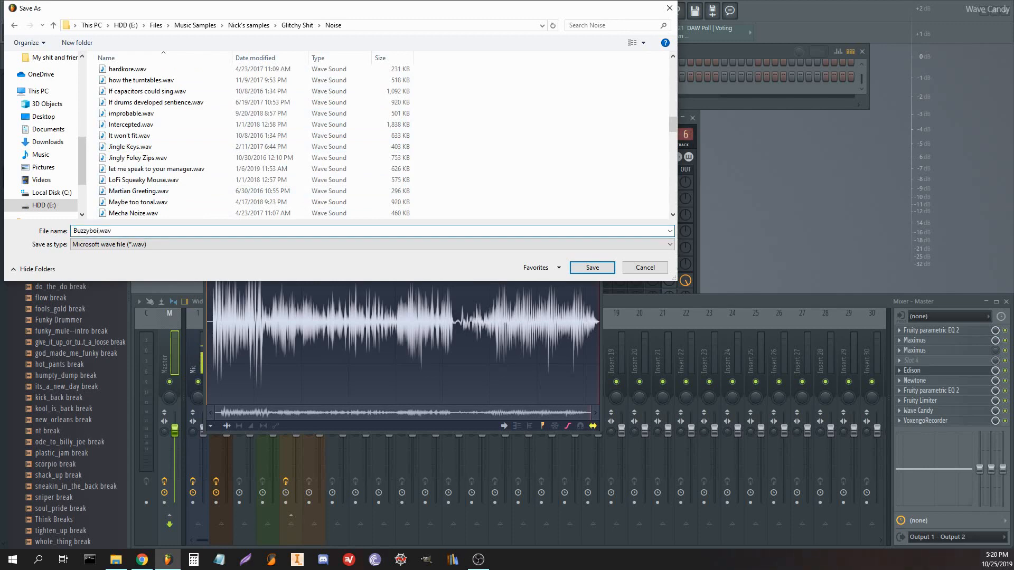
left_click(583, 268)
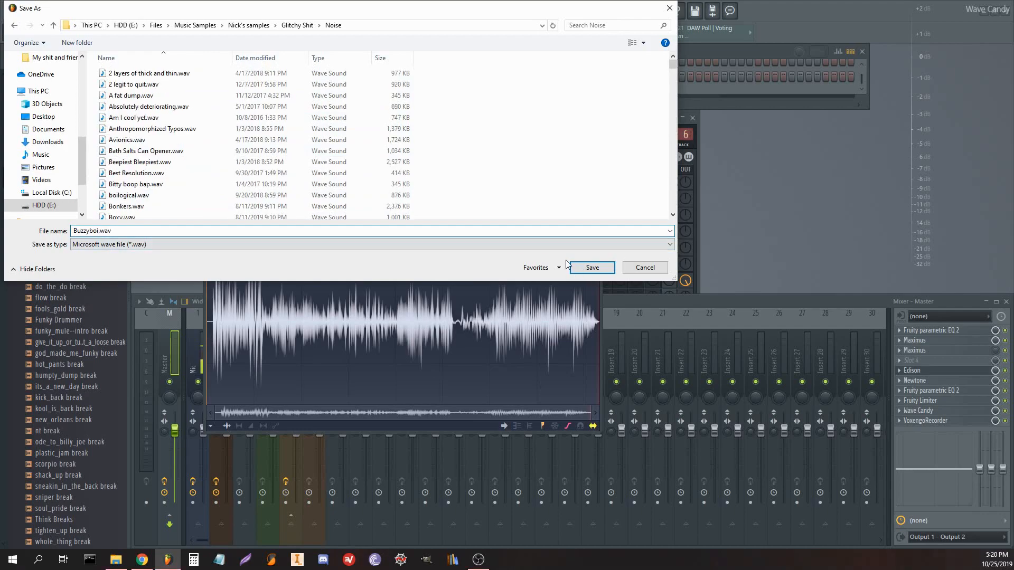
left_click(593, 267)
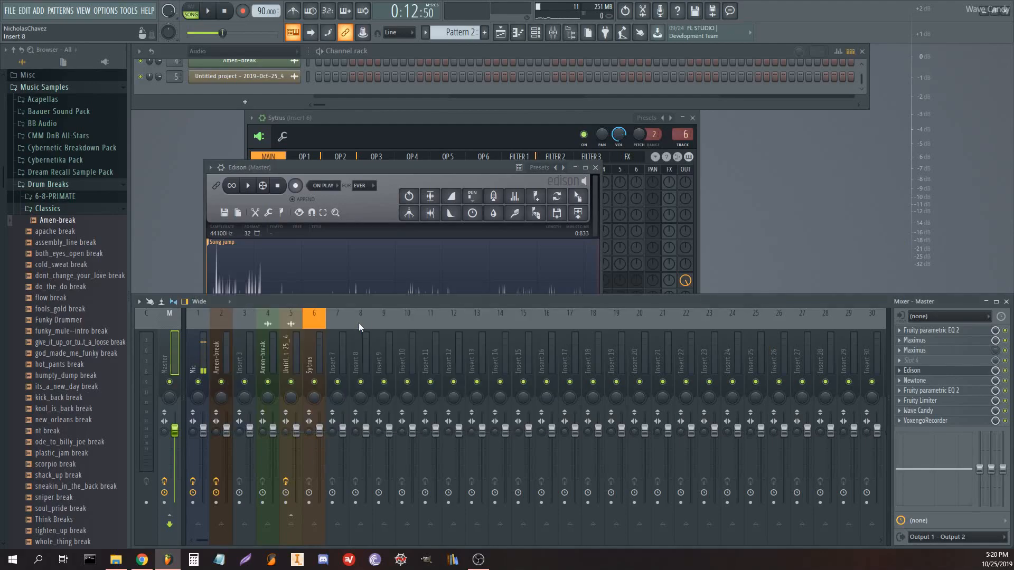
Move the Track 1 audio clip to bar 9, select bars 9 to 13 as the time range, and play it with the Sytrus pattern
left_click(285, 347)
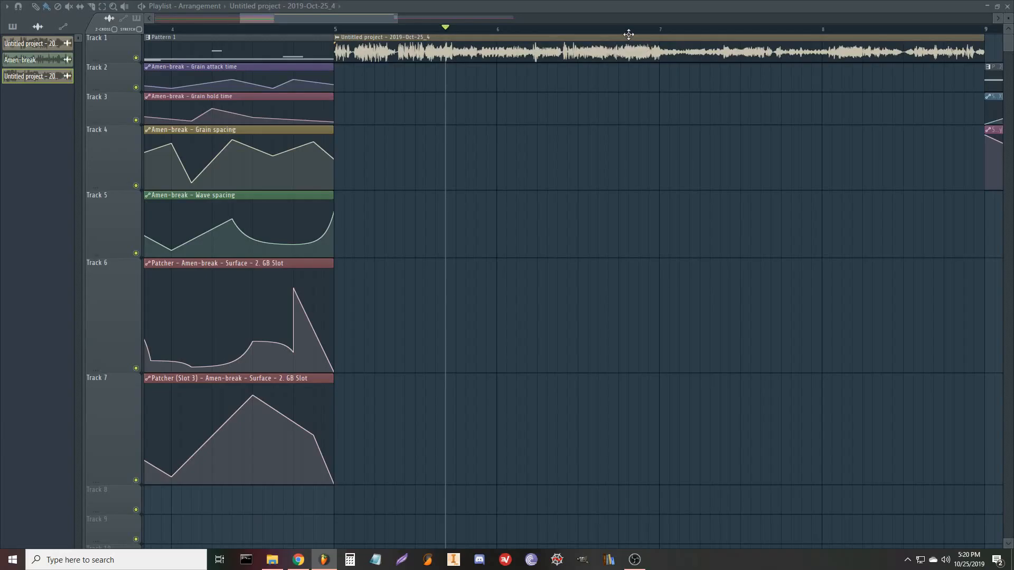
scroll(631, 35, "up", 2)
scroll(631, 35, "down", 2)
left_click_drag(533, 49, 739, 49)
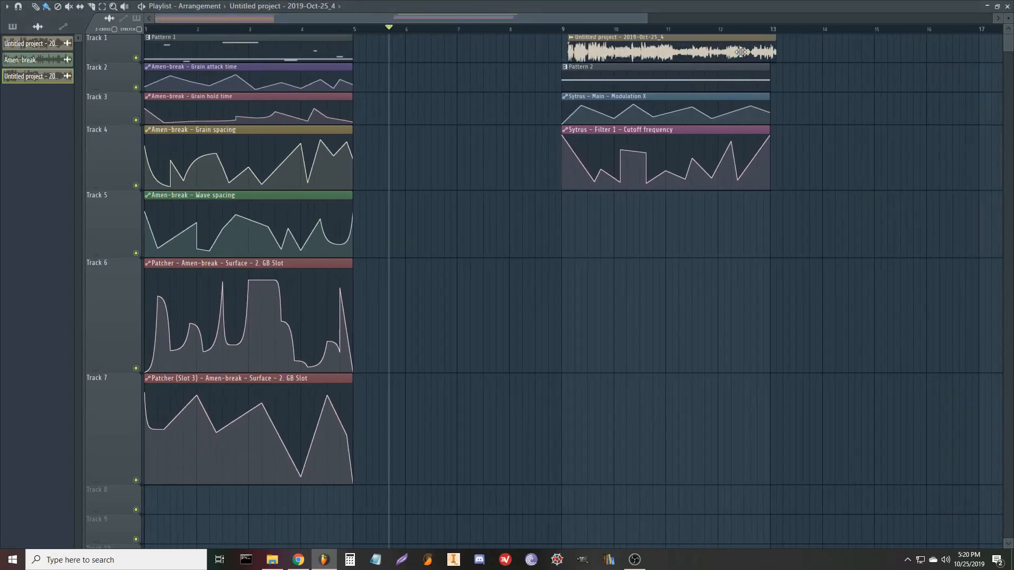
left_click(564, 29)
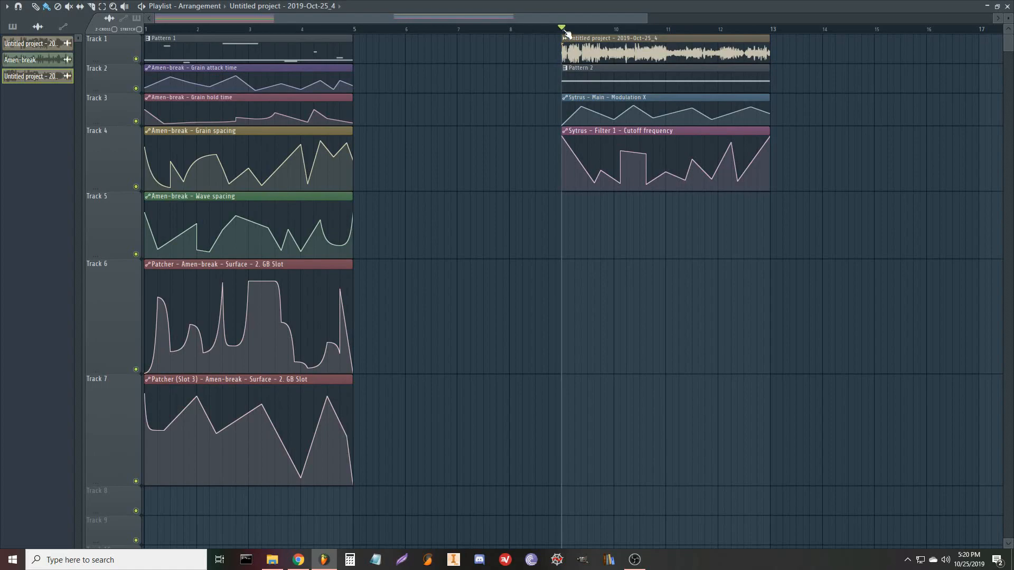
left_click_drag(565, 31, 770, 41)
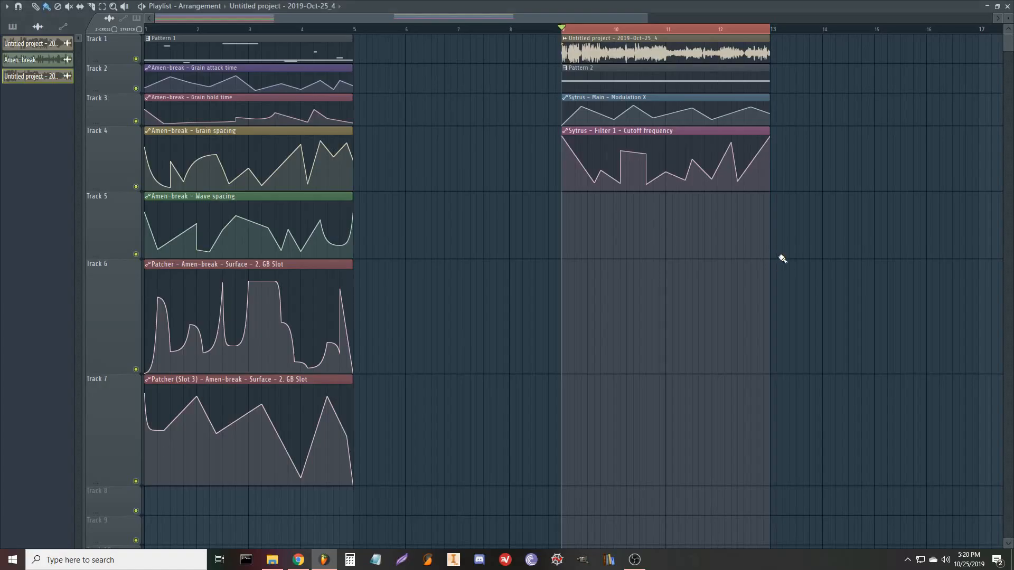
key("space")
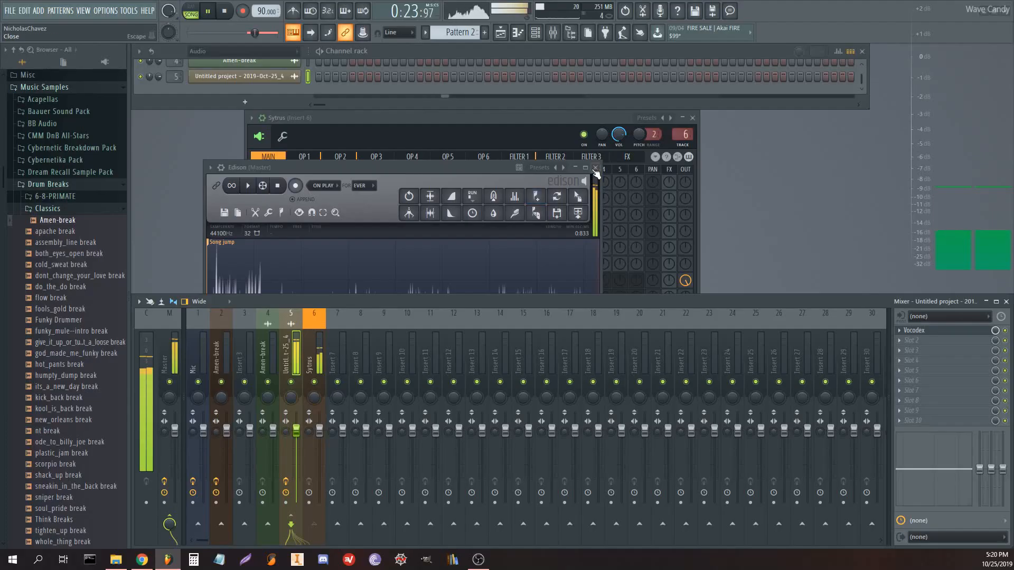
left_click(693, 117)
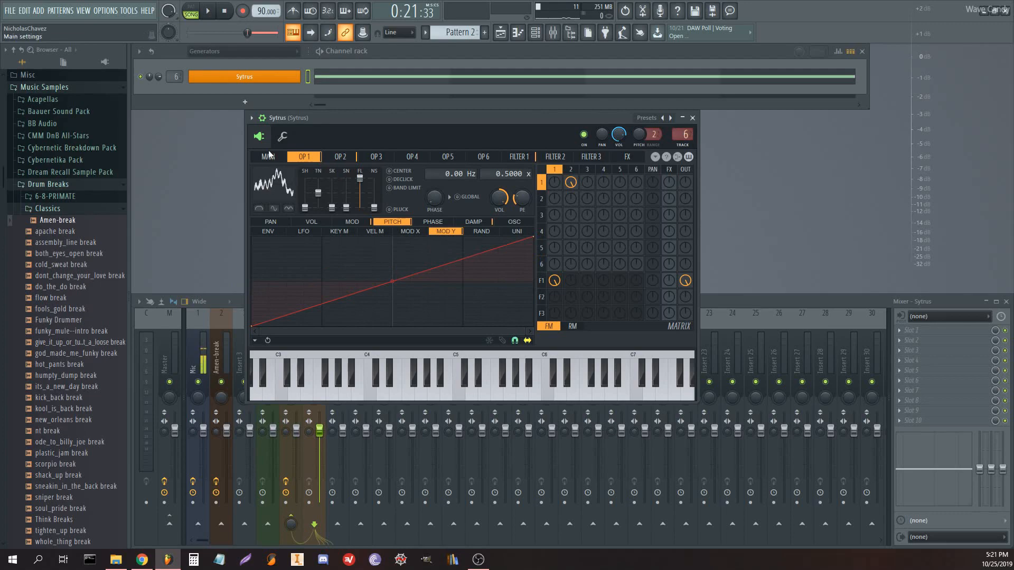
Create an automation clip for Sytrus's main Modulation Y over bars 9 to 13
left_click(268, 157)
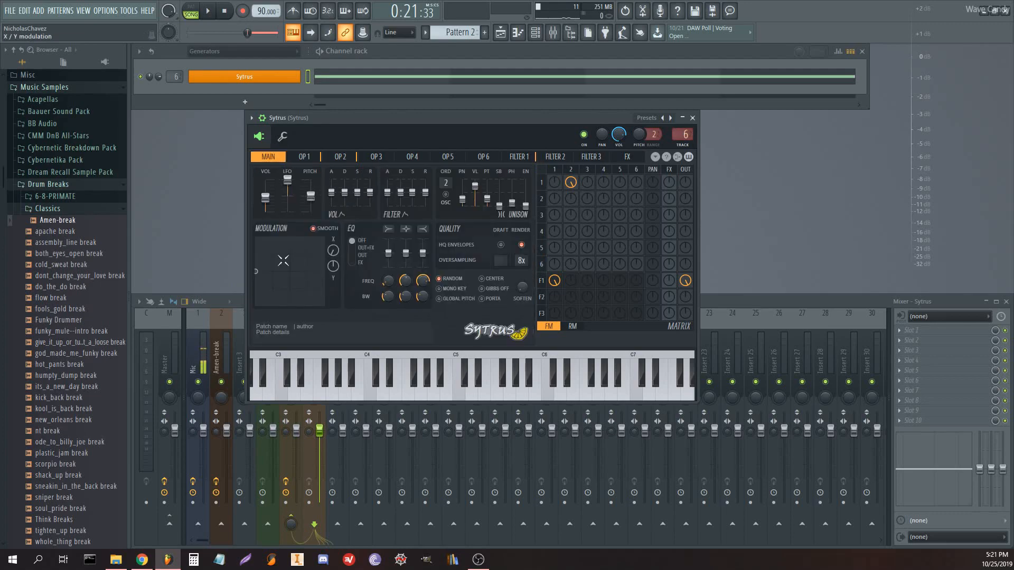
right_click(333, 266)
left_click(356, 336)
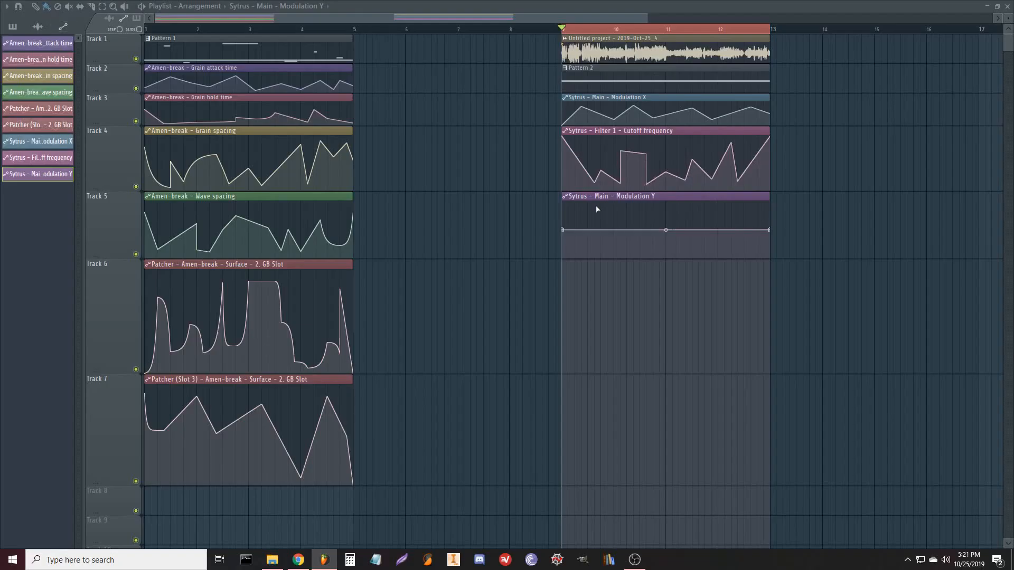
Add alternating peaks and dips to the Modulation Y automation between bars 9 and 11, and set the point at bar 10 to Hold
right_click(581, 219)
right_click(601, 249)
right_click(639, 221)
right_click(660, 242)
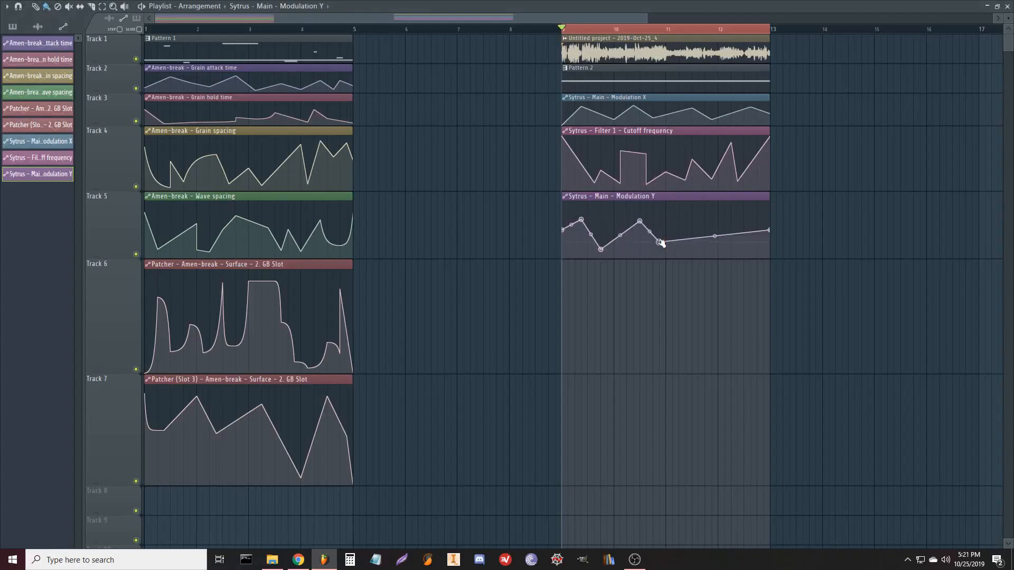
right_click(634, 251)
right_click(616, 226)
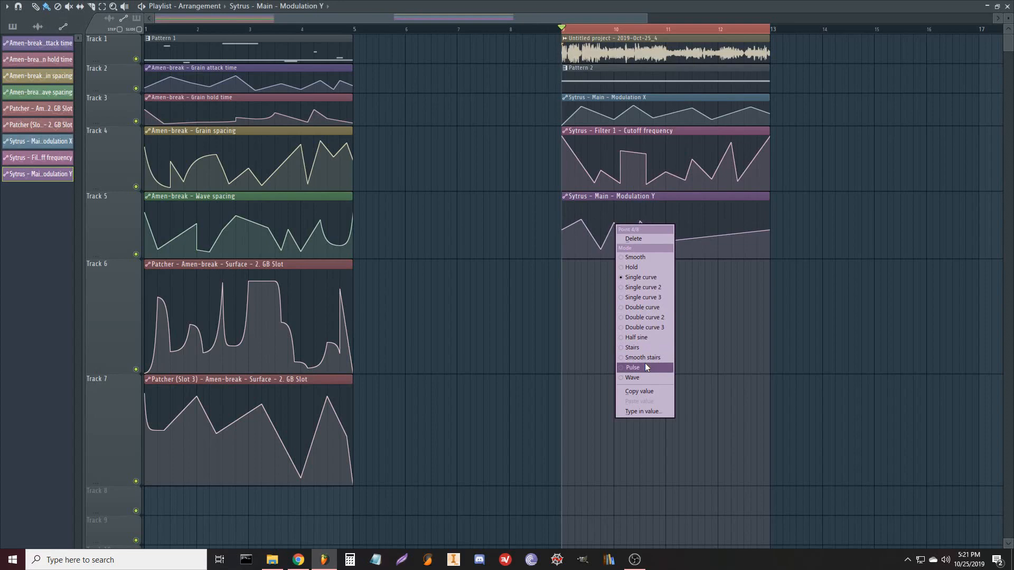
left_click(634, 267)
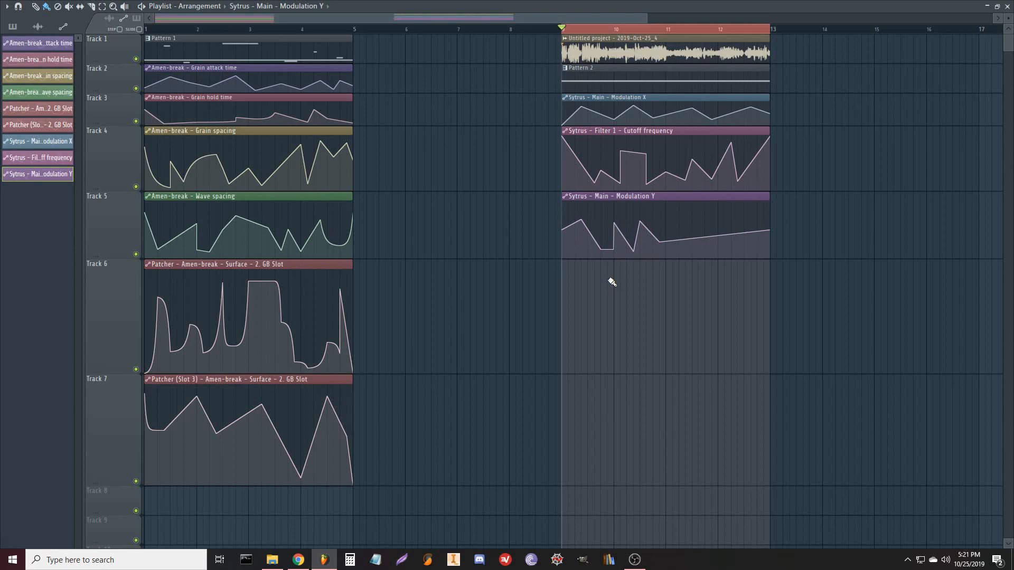
Add abrupt stepped high and low points along the Modulation Y automation clip, mainly between bars 11 and 13
left_click(692, 255)
left_click(705, 221)
left_click(672, 210)
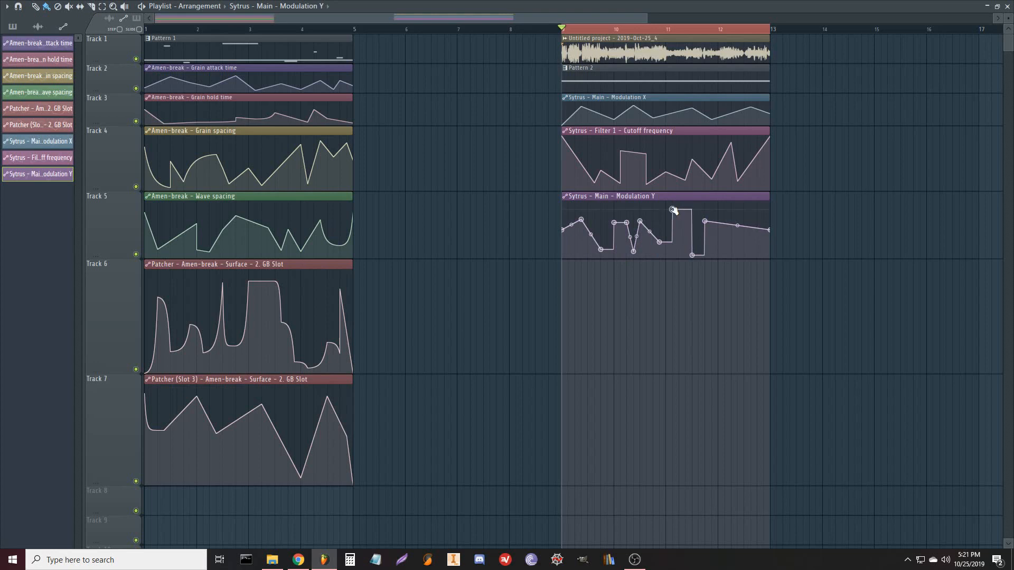
left_click_drag(673, 210, 679, 211)
left_click(666, 222)
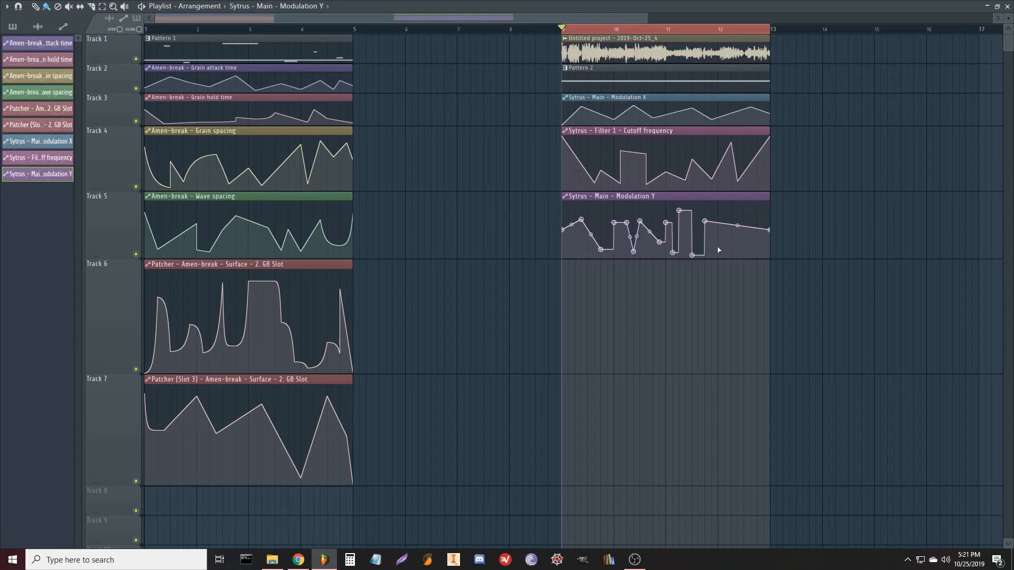
left_click(751, 245)
left_click(731, 247)
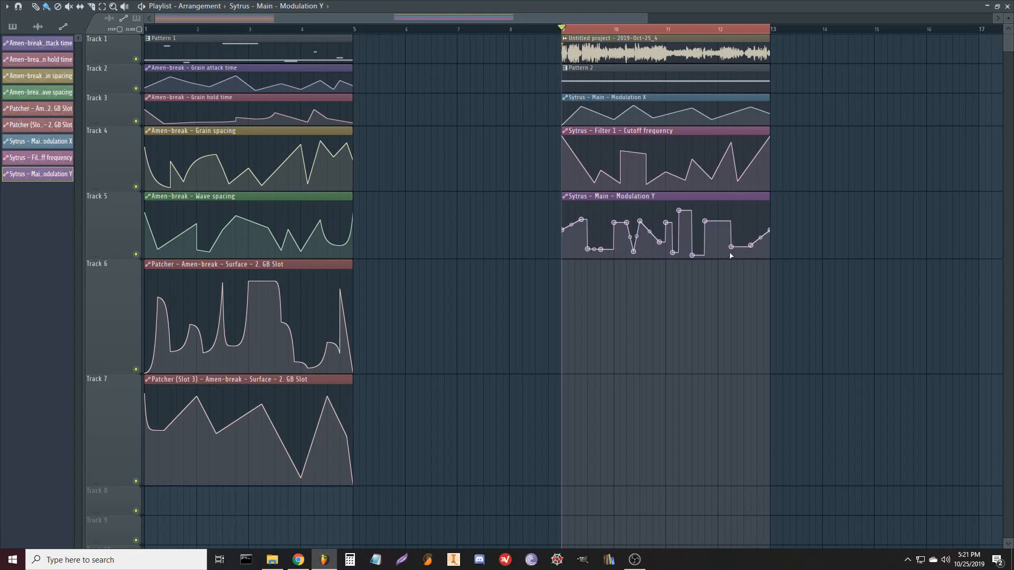
left_click(718, 251)
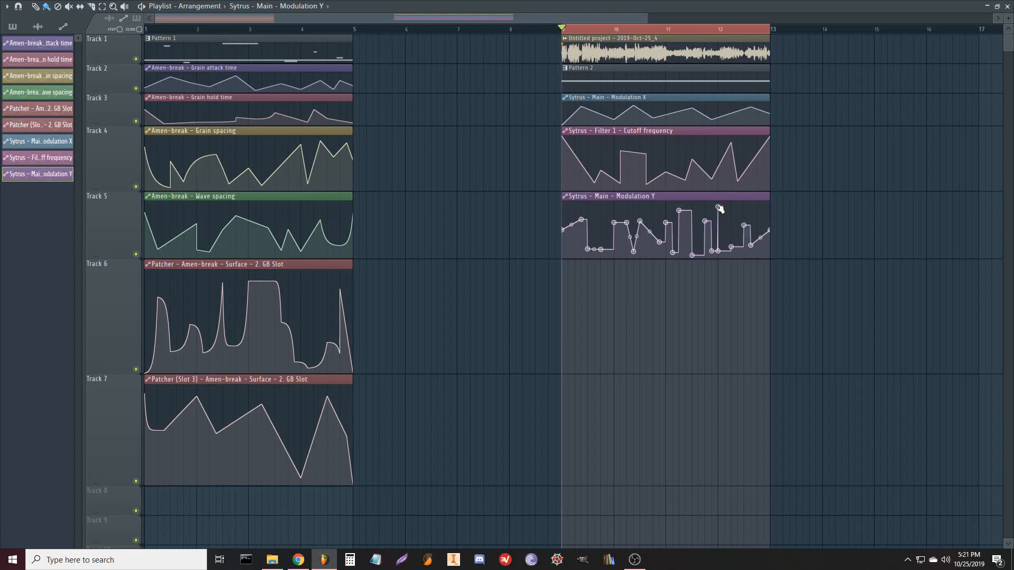
left_click_drag(722, 251, 727, 253)
left_click(738, 255)
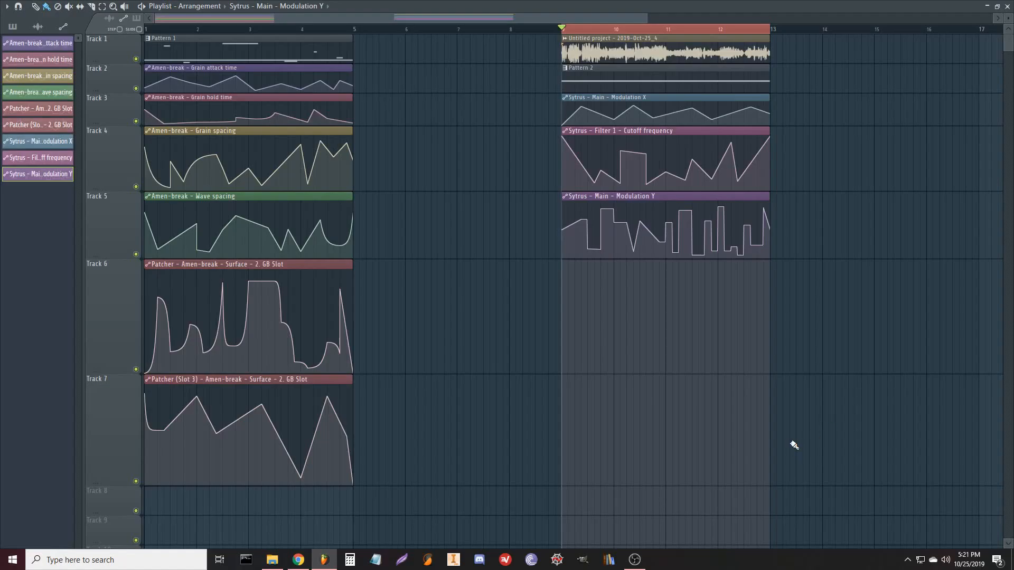
Slope Sytrus operator 2's pitch Mod Y envelope from near maximum at the start to minimum at the end
key("space")
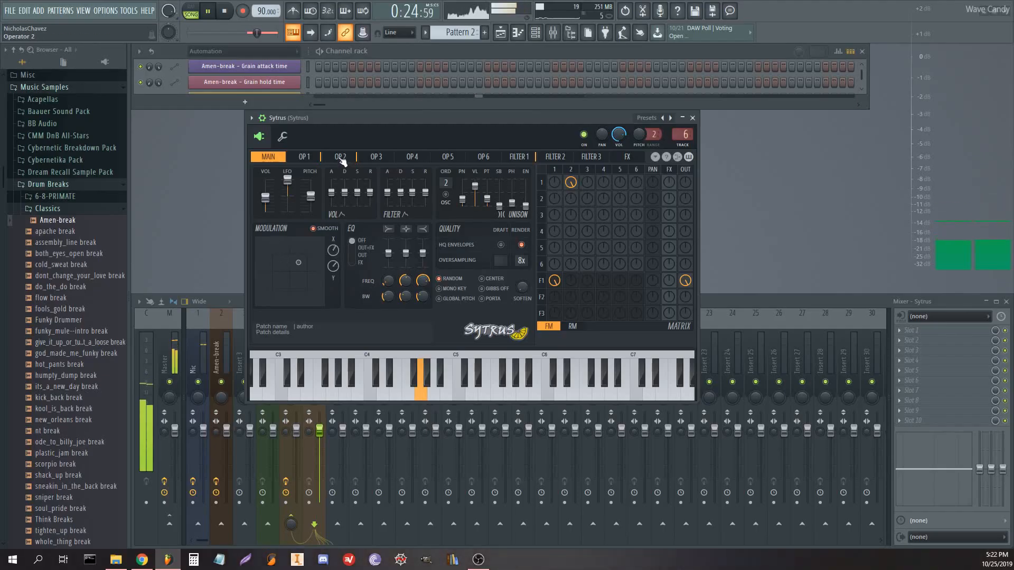
left_click(340, 158)
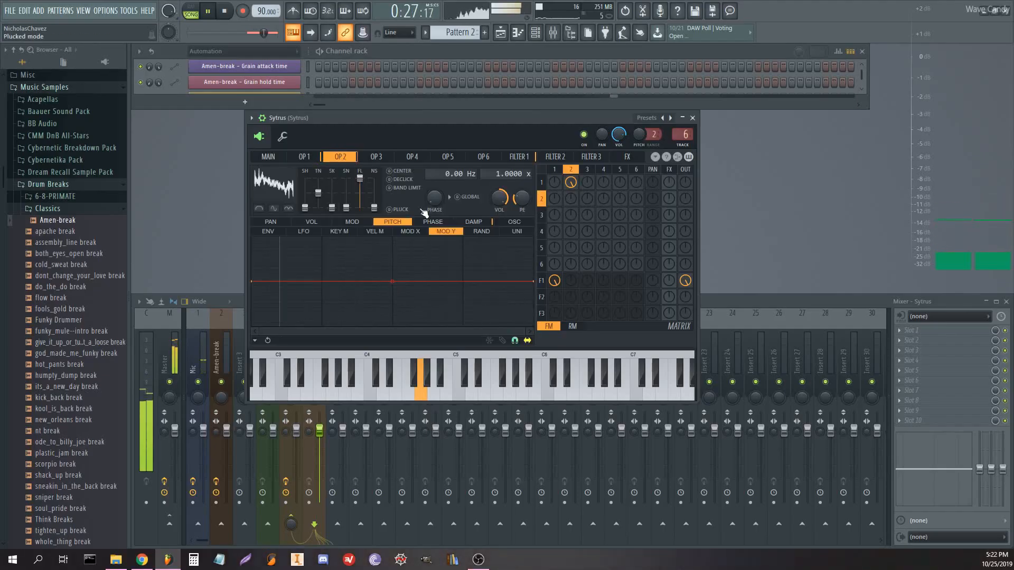
left_click_drag(252, 282, 254, 234)
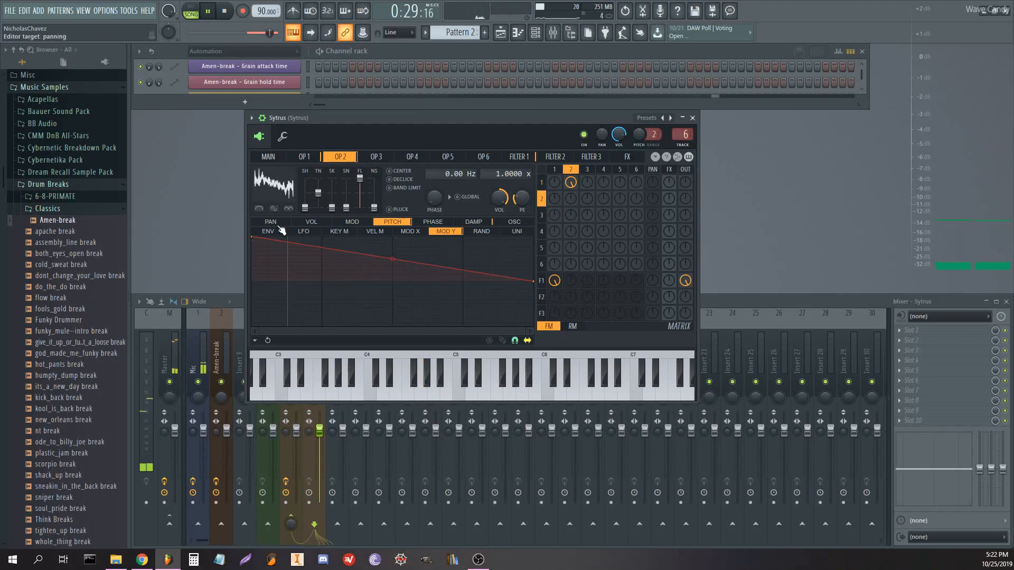
key("space")
left_click_drag(533, 281, 533, 326)
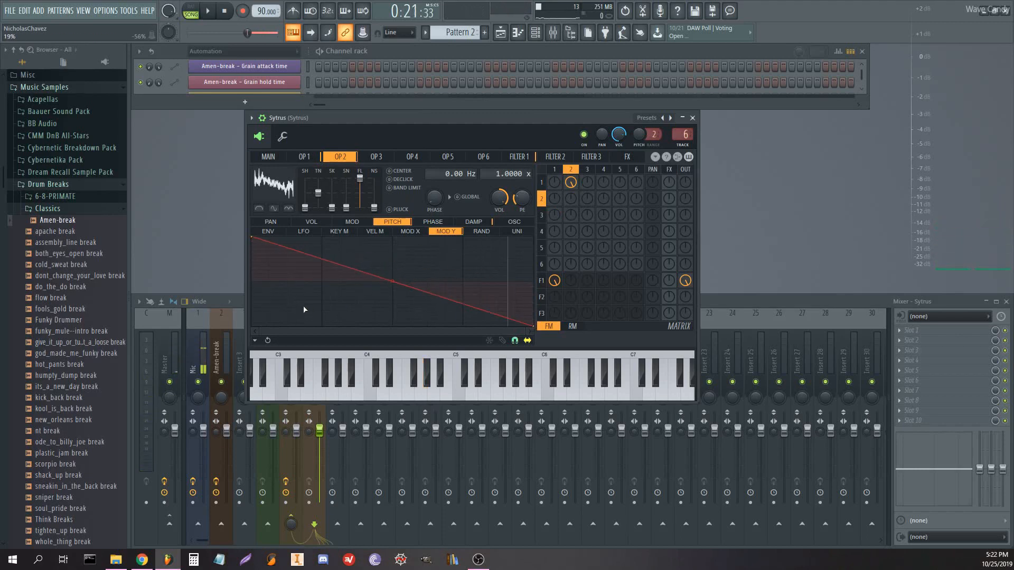
Add alternating low and high points along operator 2's pitch Mod Y envelope, audition the sound, and close Sytrus
right_click(287, 308)
right_click(339, 259)
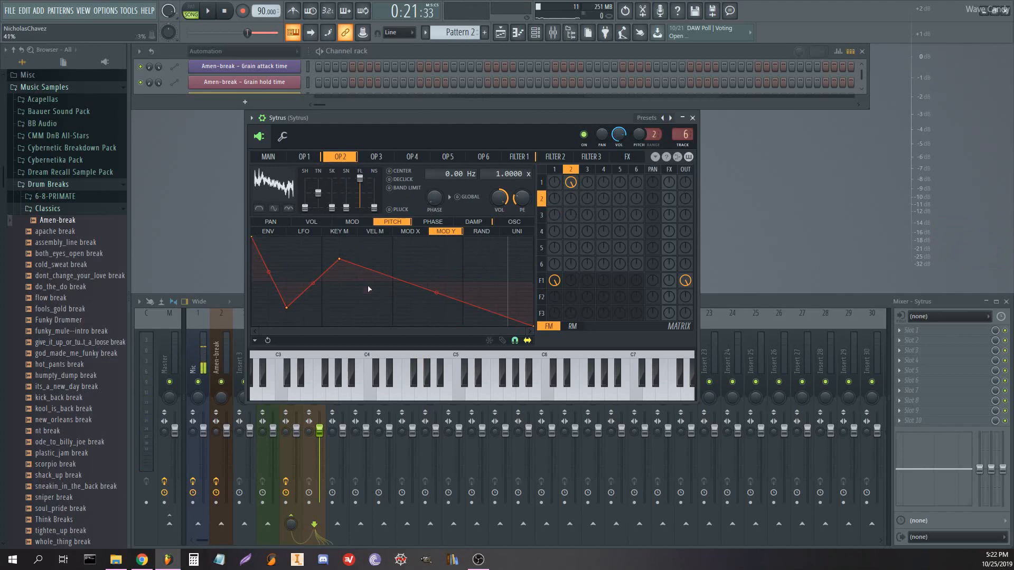
right_click(375, 305)
right_click(428, 244)
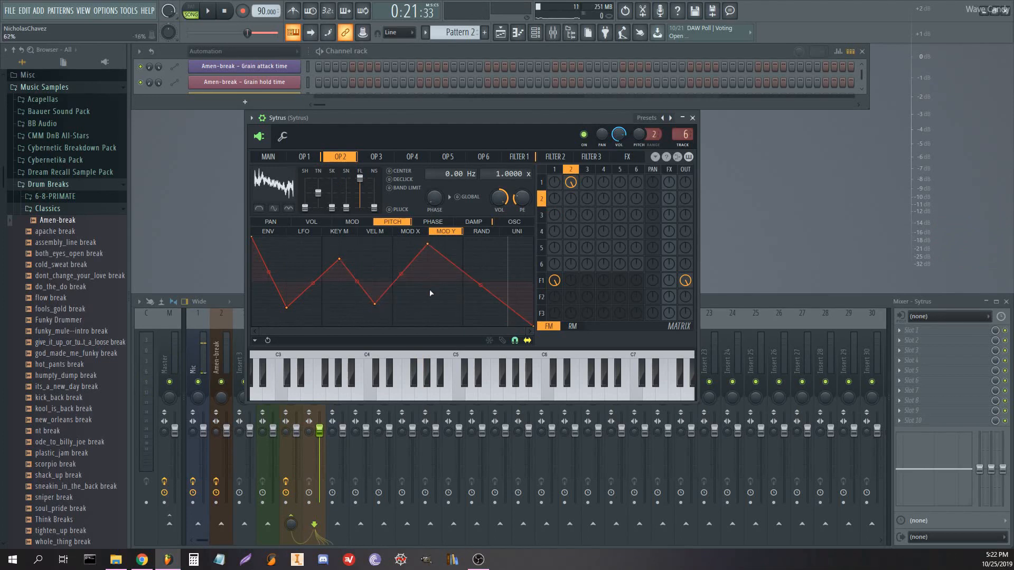
right_click(463, 300)
right_click(463, 301)
left_click(464, 298)
left_click_drag(464, 299, 445, 319)
right_click(516, 267)
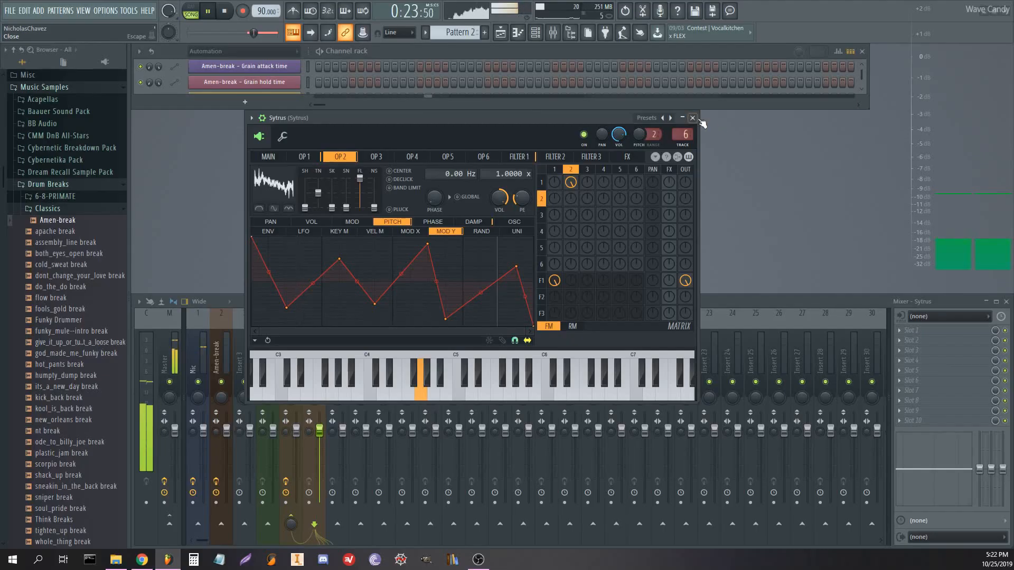
key("Escape")
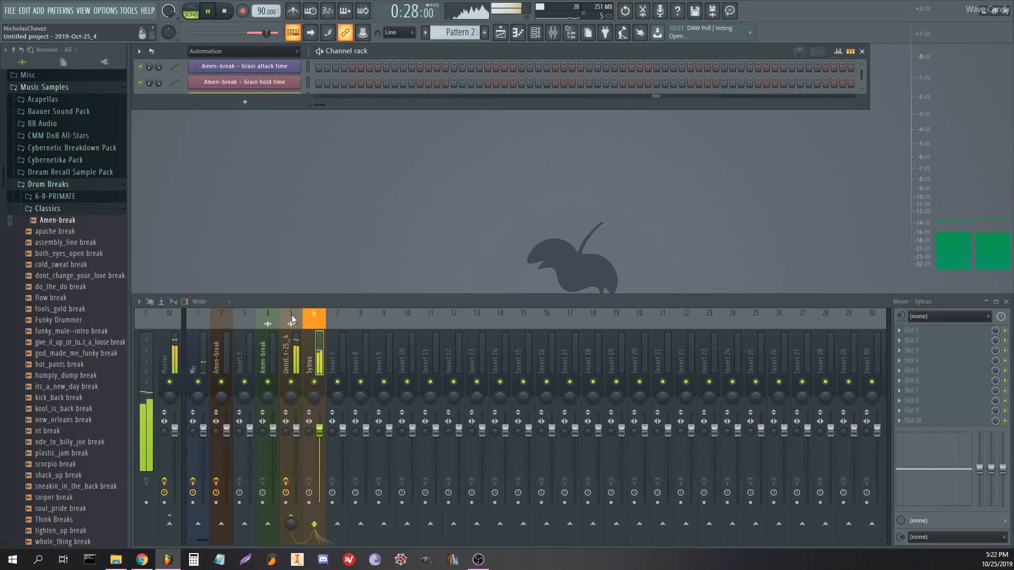
In Vocodex on mixer track 5, set the modulator input to 1 and the carrier input to 0, and audition the swap
key("space")
left_click(302, 364)
left_click(922, 331)
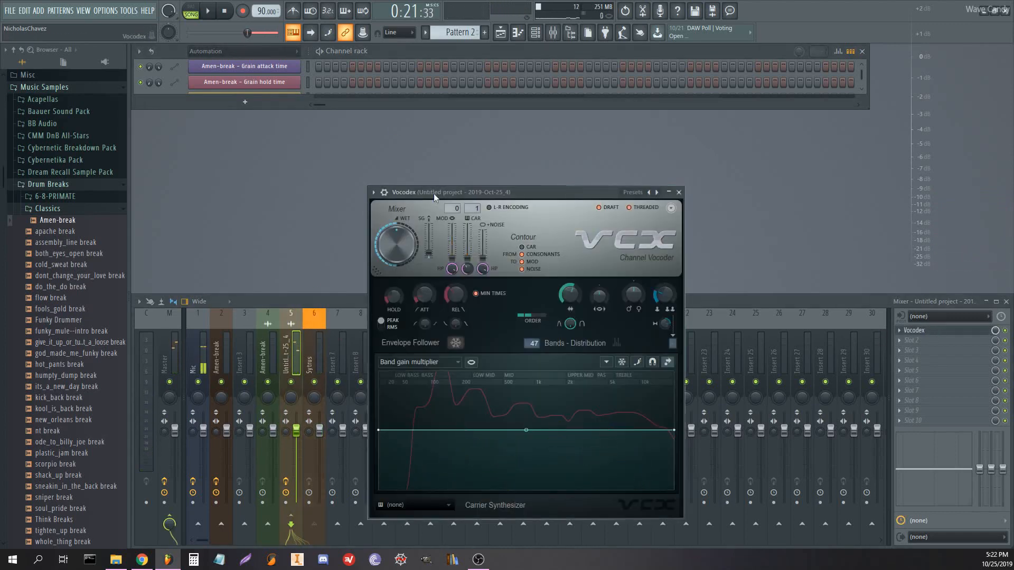
left_click_drag(452, 207, 453, 203)
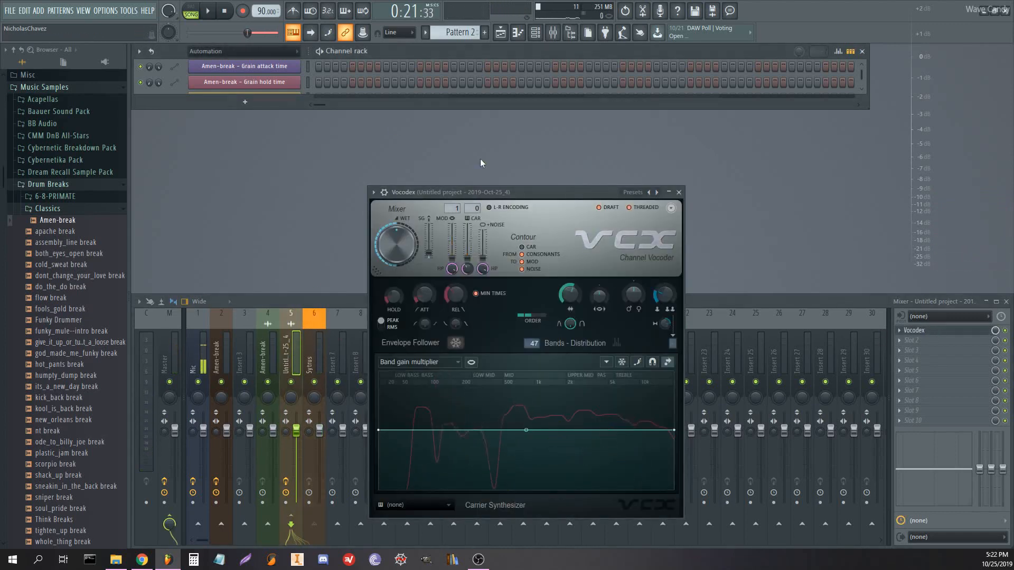
key("space")
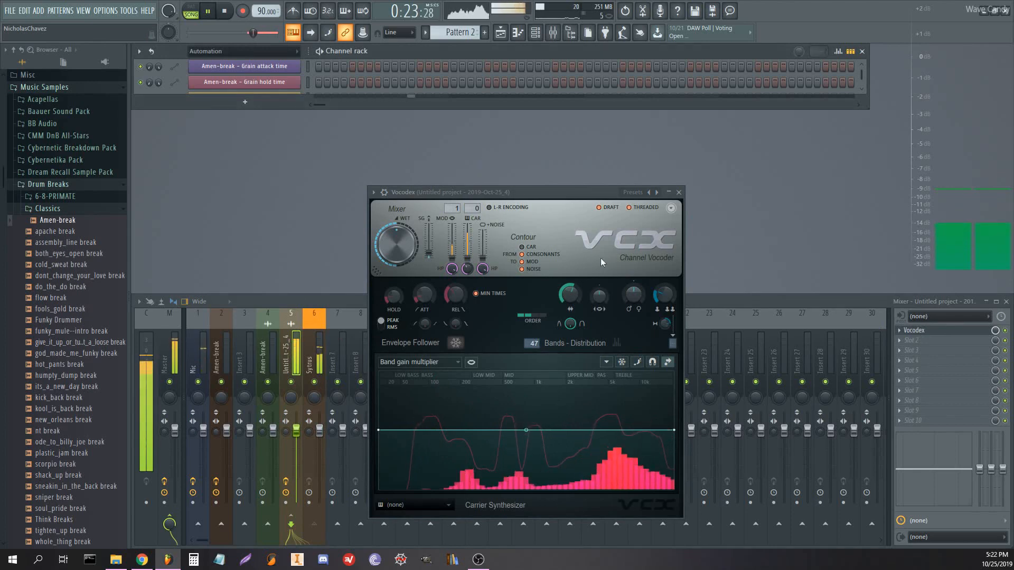
left_click_drag(571, 288, 573, 292)
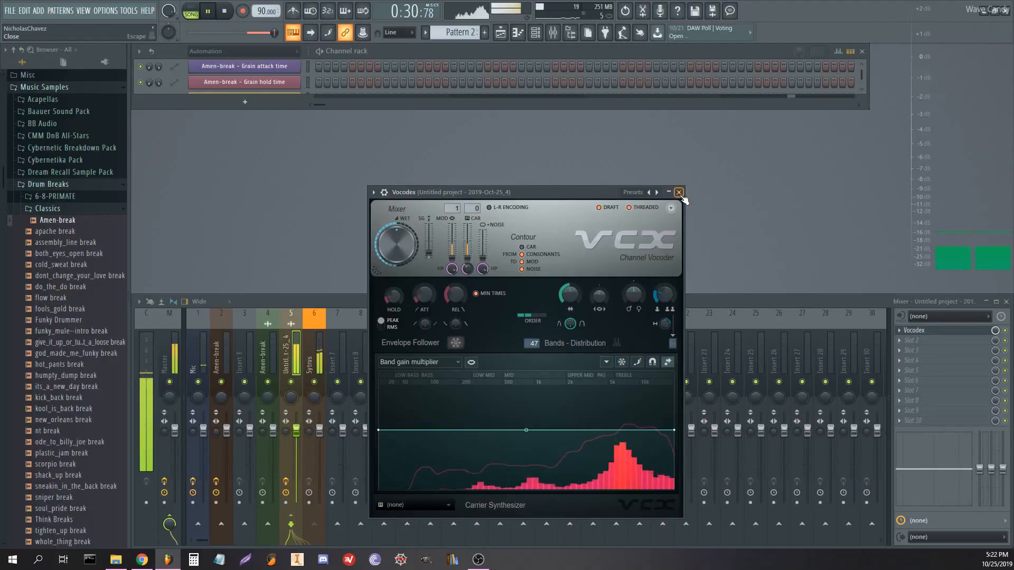
left_click(679, 192)
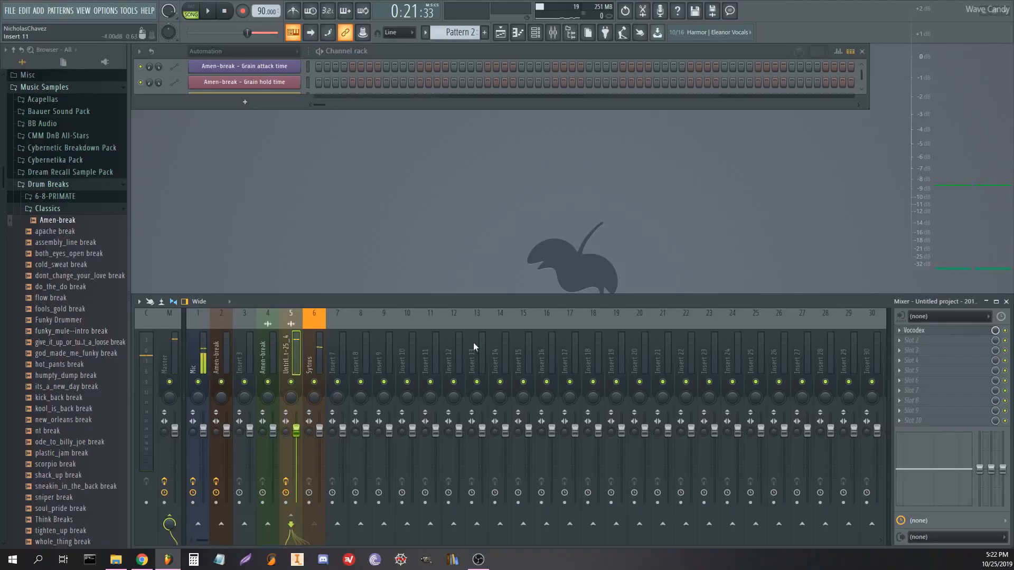
Load Fruity WaveShaper into effect slot 2 of mixer track 5, after Vocodex
left_click(917, 346)
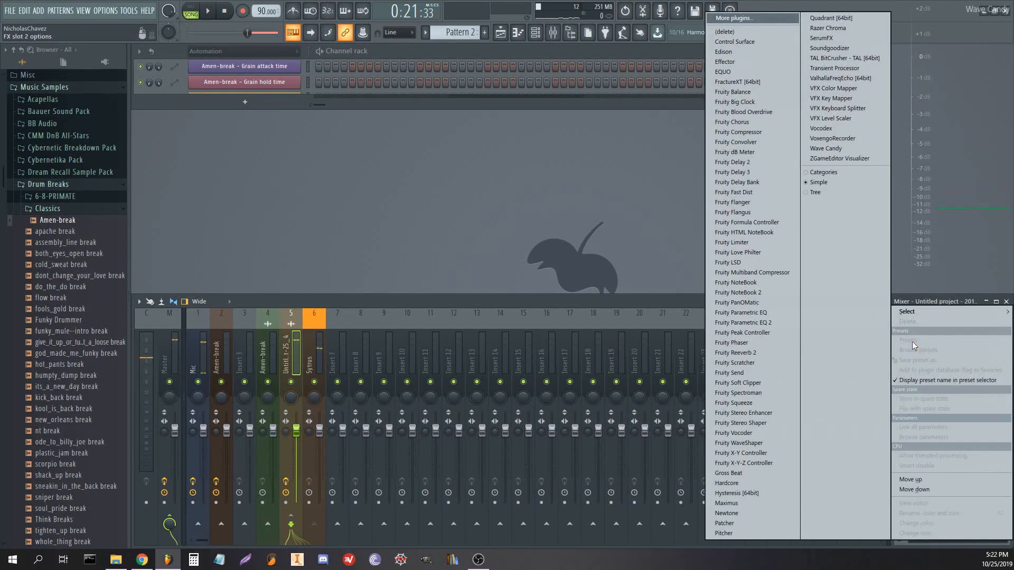
mouse_move(917, 309)
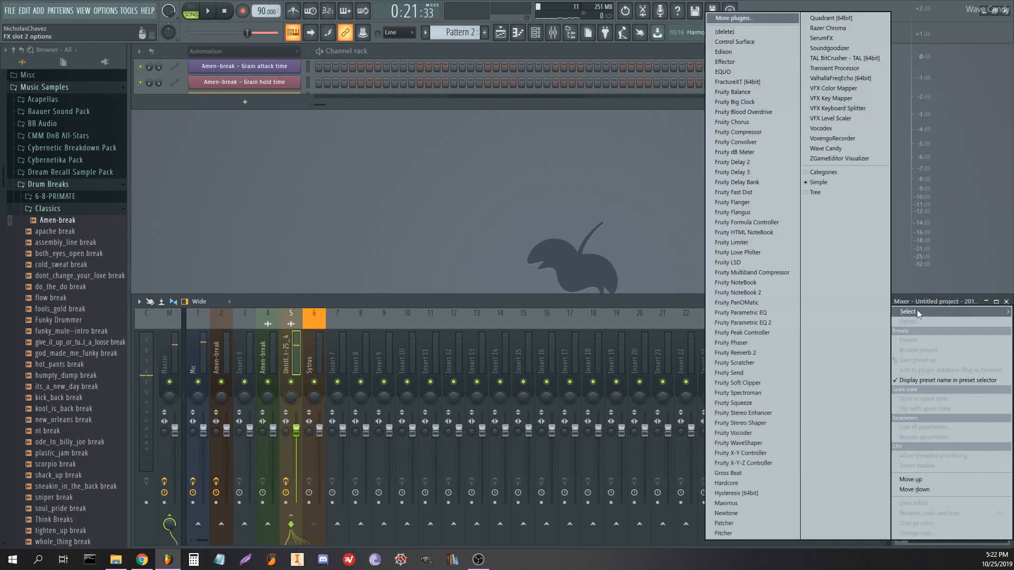
left_click(744, 444)
Bend the WaveShaper curve with three added points that flatten its middle section, and audition the distortion
right_click(231, 298)
mouse_move(233, 298)
left_mouse_down()
mouse_move(237, 289)
mouse_move(296, 282)
mouse_move(296, 274)
mouse_move(274, 249)
mouse_move(233, 298)
left_mouse_up()
right_click(286, 299)
right_click(275, 250)
key("space")
left_click_drag(262, 264, 261, 273)
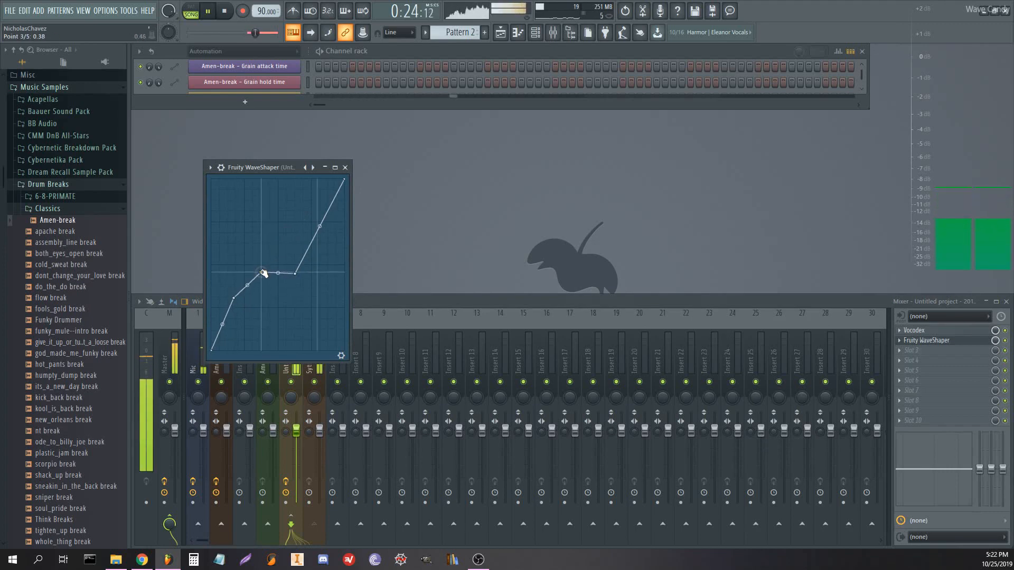
left_click(346, 168)
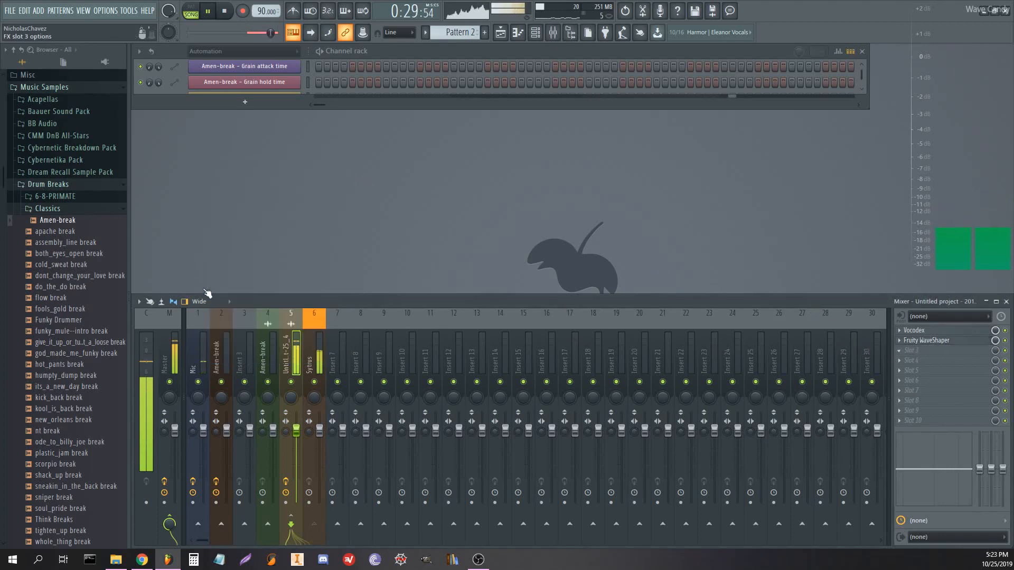
key("space")
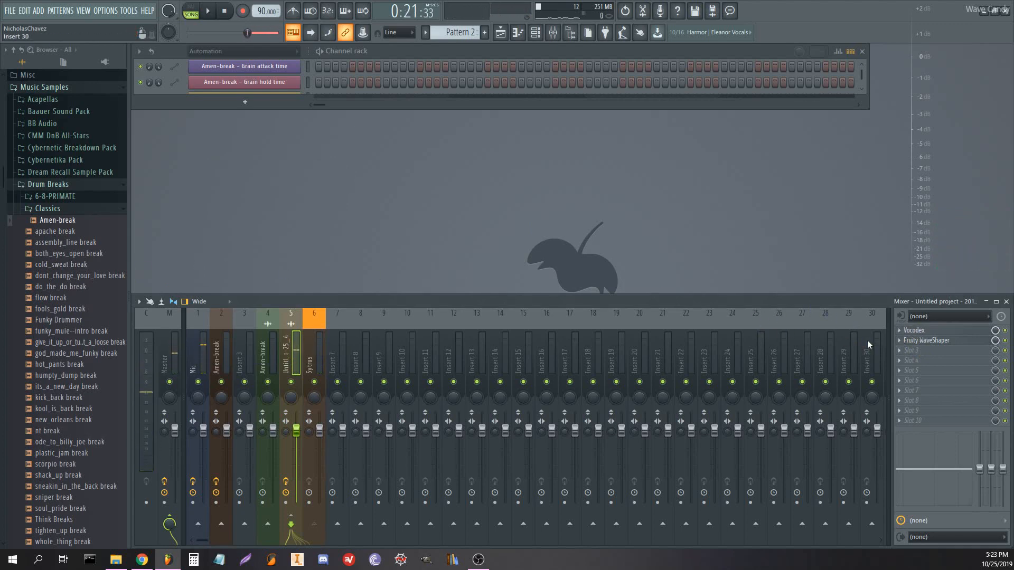
Load ValhallaFreqEcho into effect slot 3 of mixer track 5
left_click(917, 353)
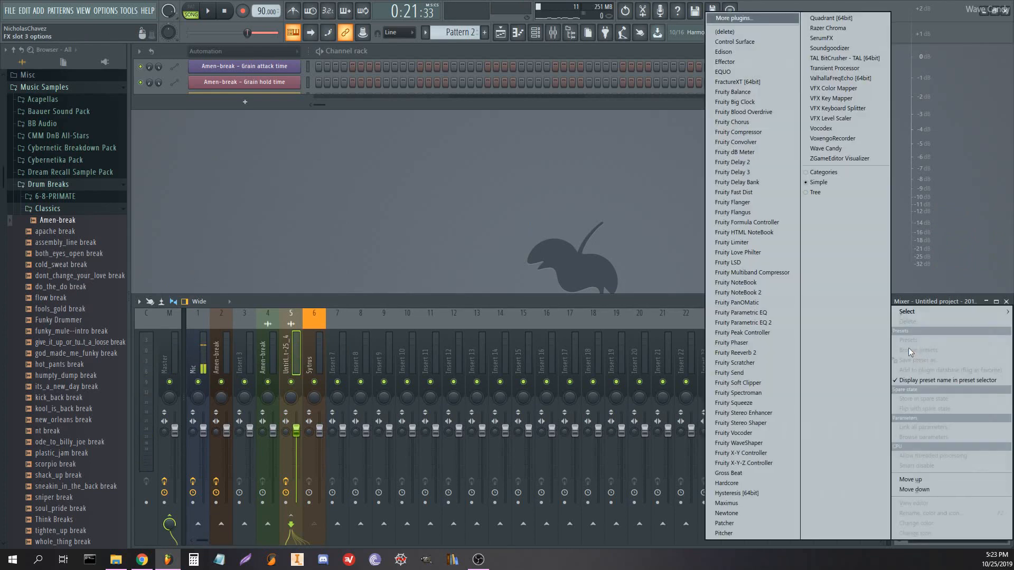
mouse_move(921, 311)
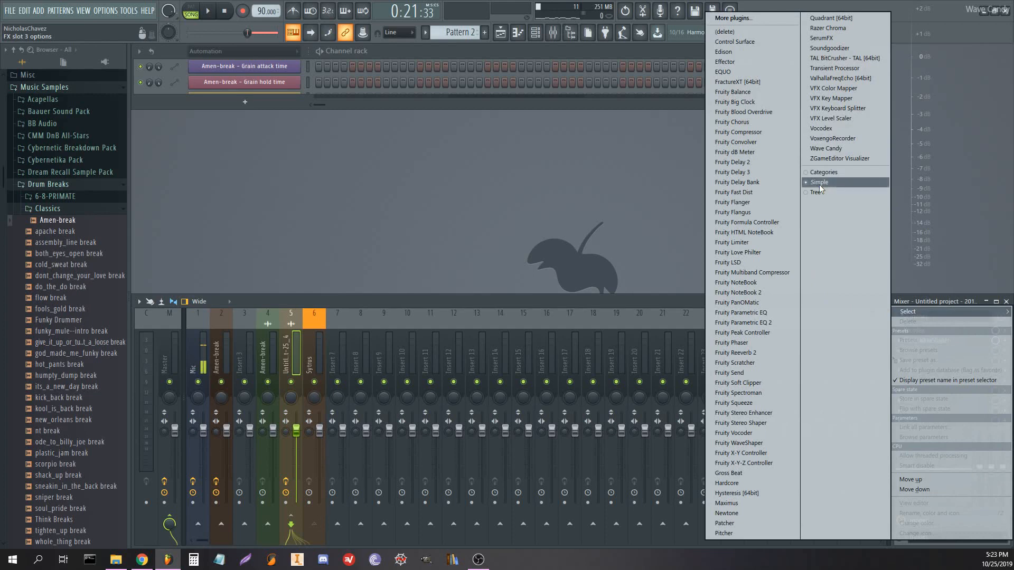
left_click(844, 80)
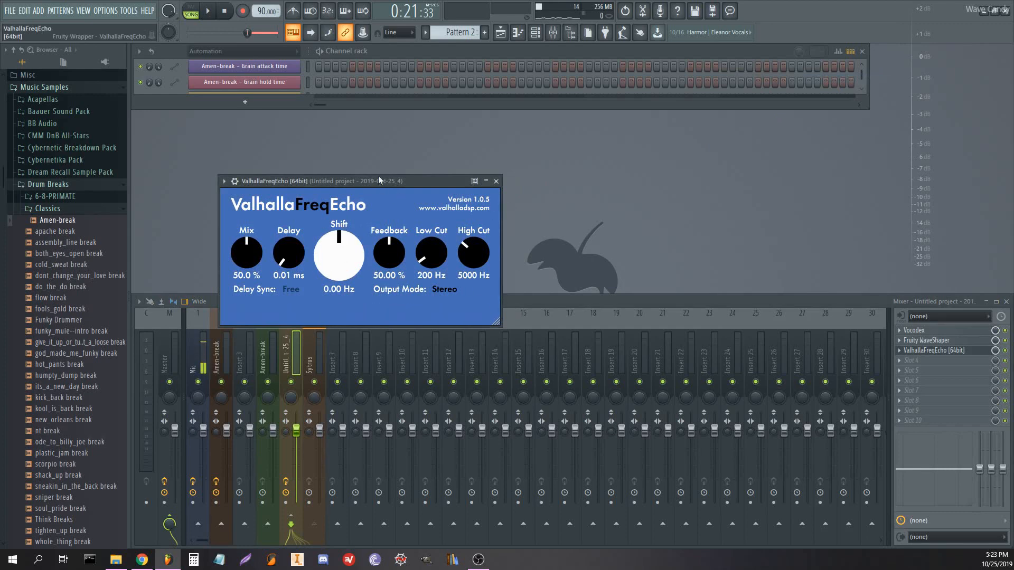
left_click_drag(378, 178, 400, 142)
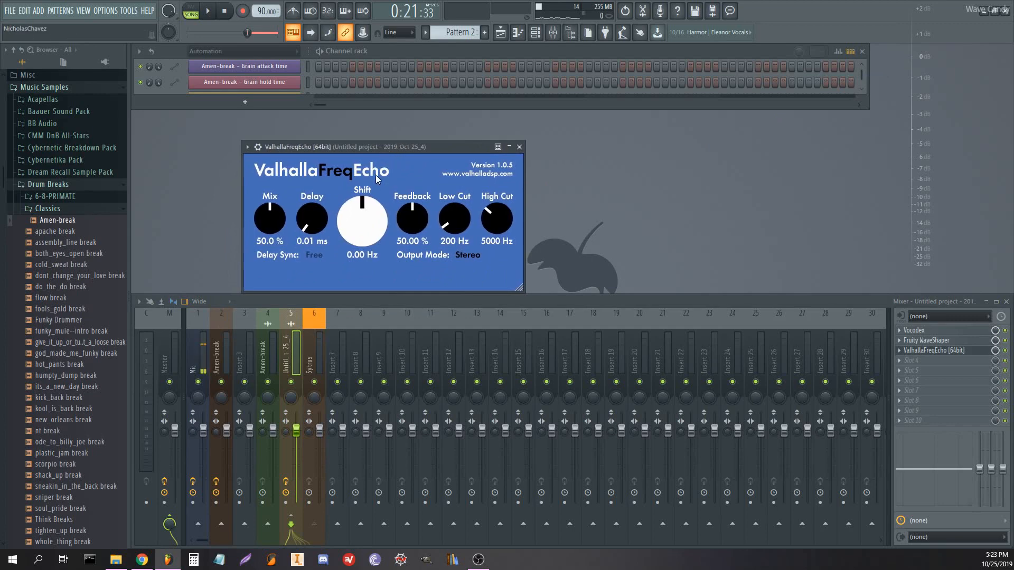
Replace the slot 3 effect with Fruity Delay 3 and create an automation clip for its delay time
left_click(900, 350)
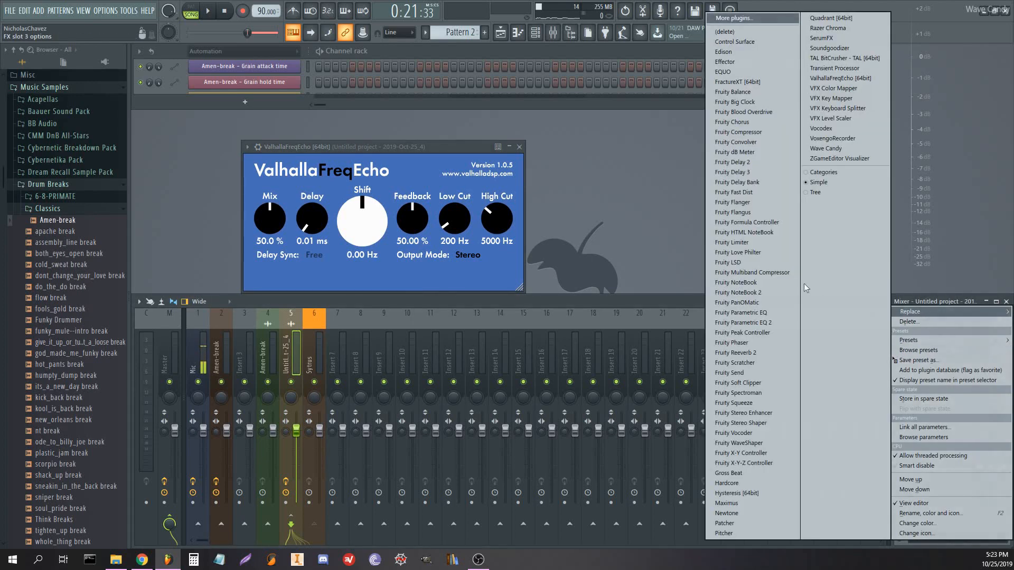
left_click(761, 174)
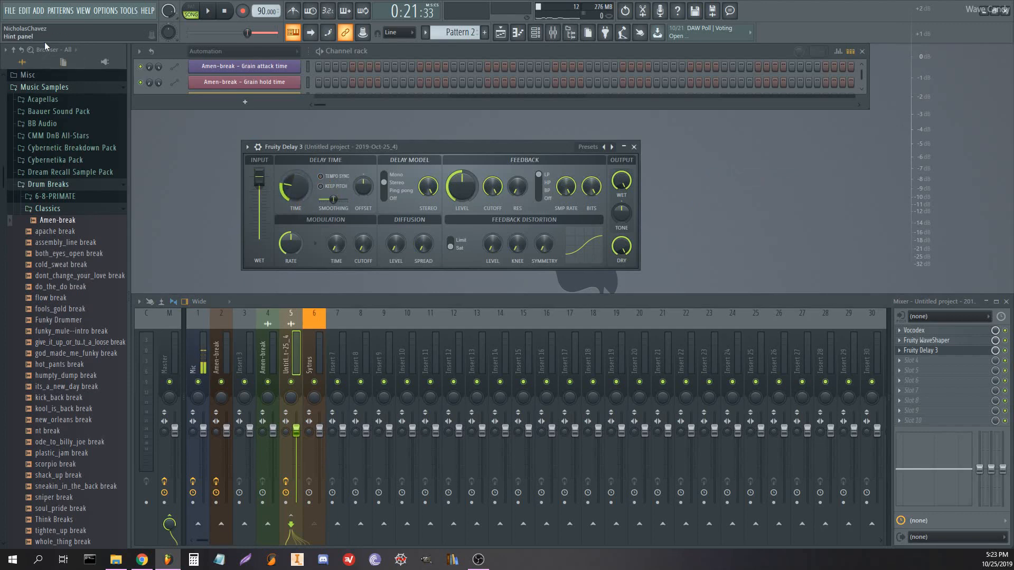
right_click(295, 195)
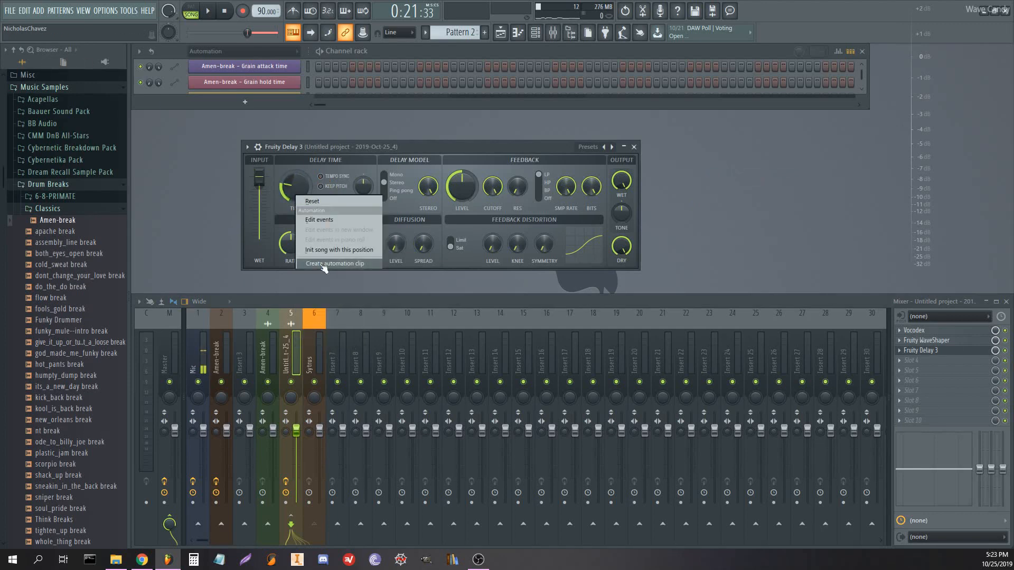
left_click(323, 264)
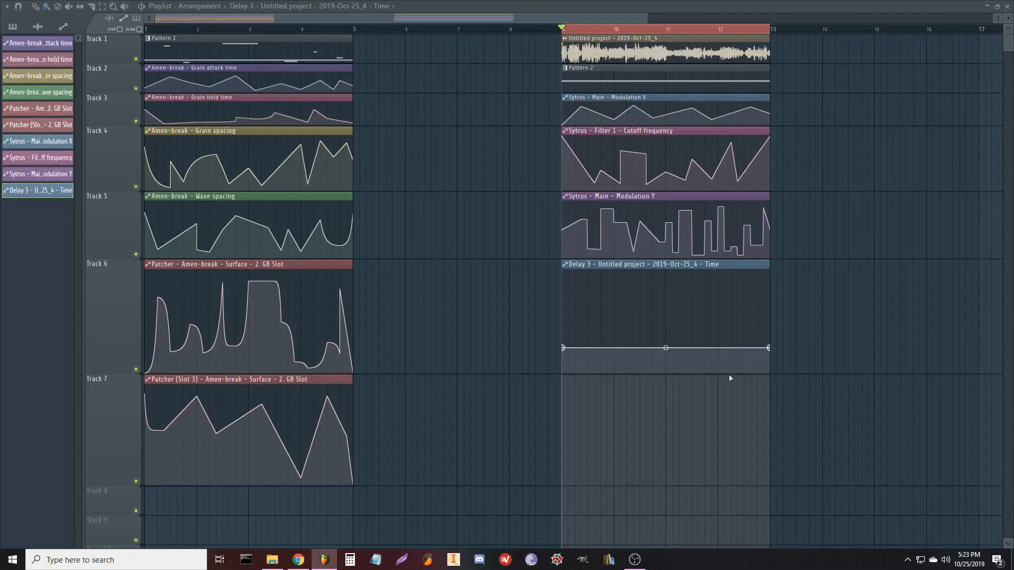
Add a raised point near bar 9.5 in the Delay 3 Time automation, set it to Single curve, and bend it into a late rise
left_click(587, 320)
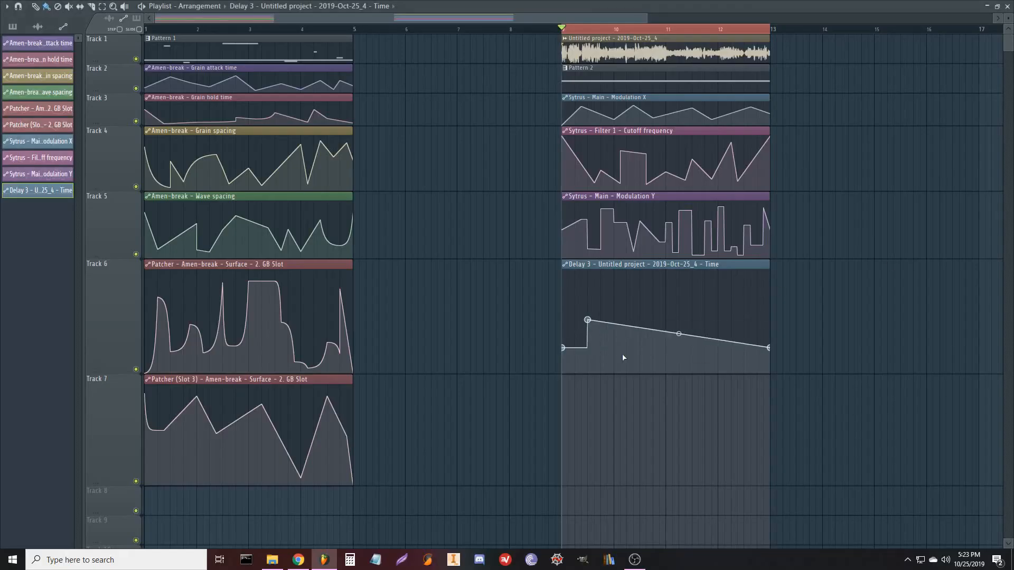
right_click(588, 321)
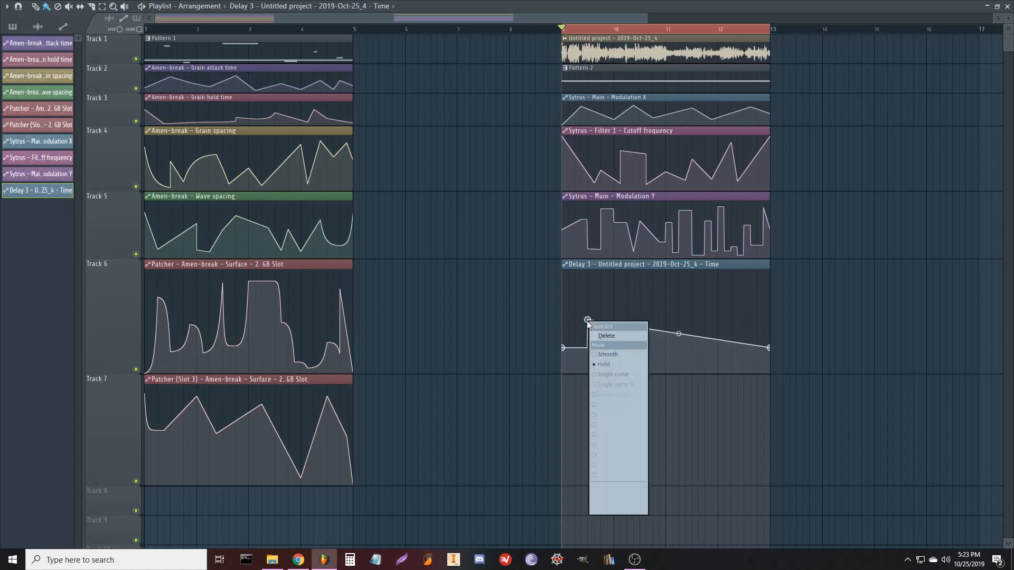
left_click(626, 378)
left_click_drag(575, 343, 575, 320)
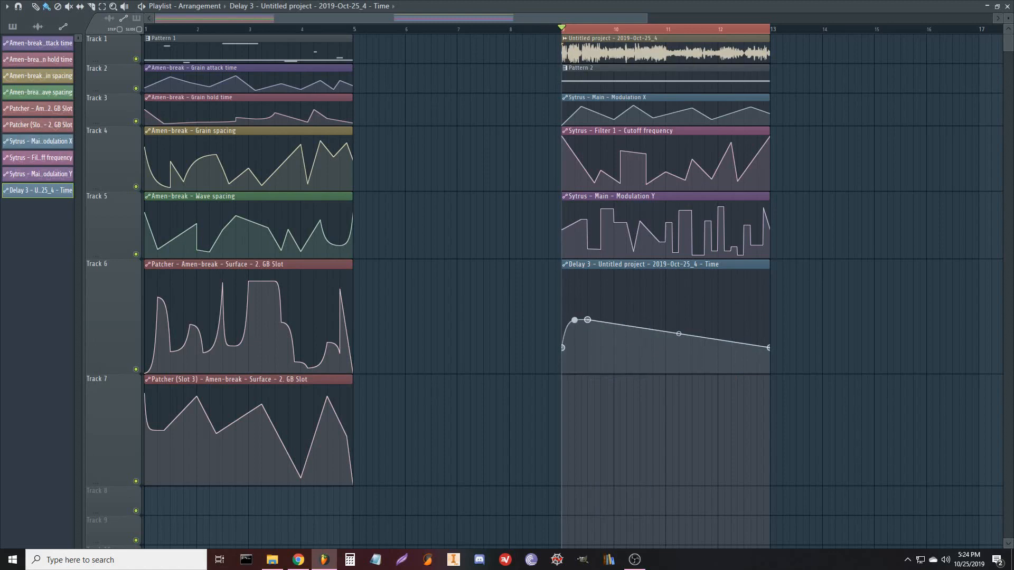
right_click(588, 320)
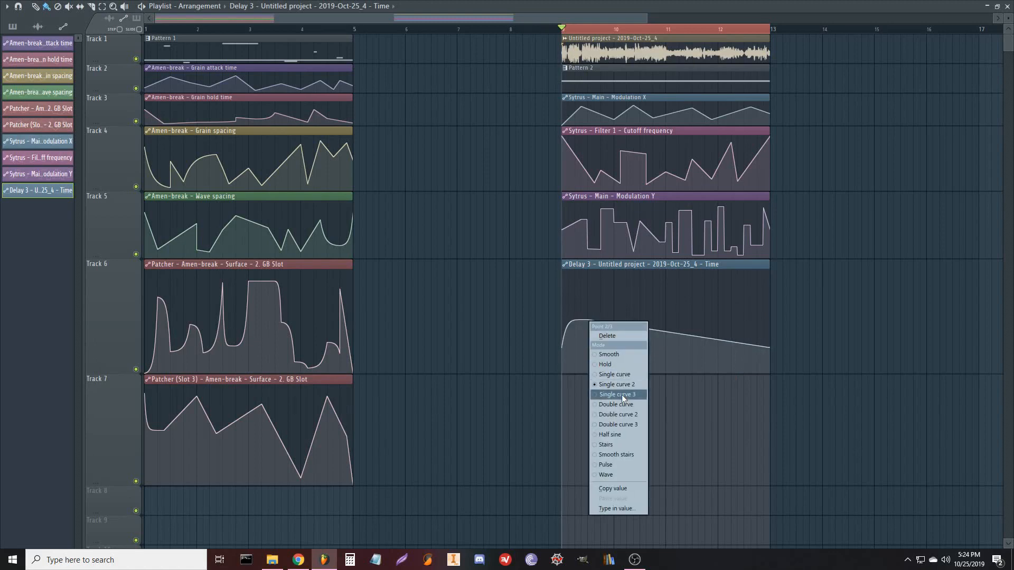
left_click(622, 375)
left_click_drag(575, 320, 575, 348)
right_click(588, 321)
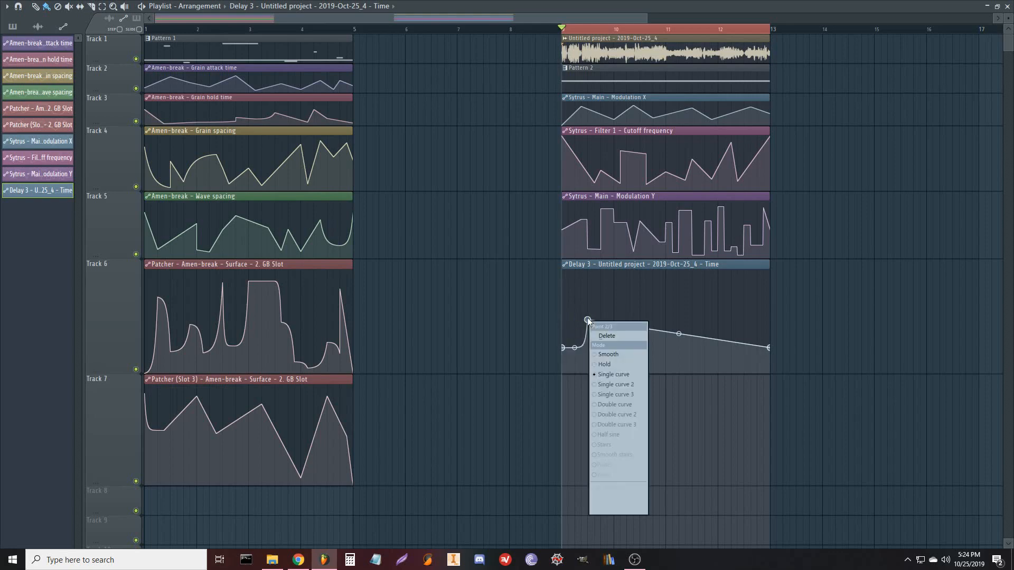
left_click(628, 375)
Add alternating peaks and dips to the Delay 3 Time automation through the rest of bars 9 to 13, and play it back
right_click(608, 292)
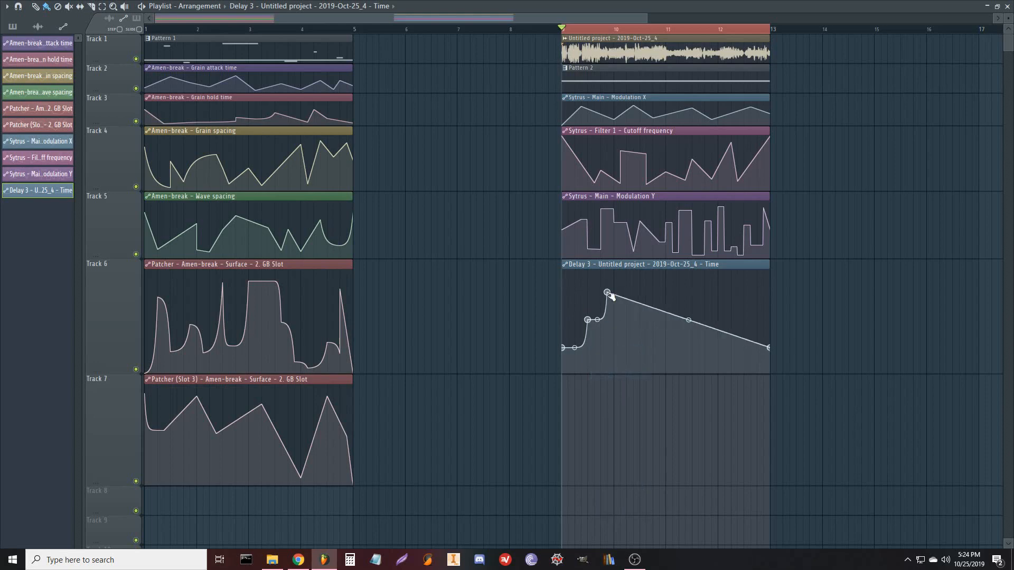
right_click(659, 365)
right_click(620, 356)
right_click(646, 338)
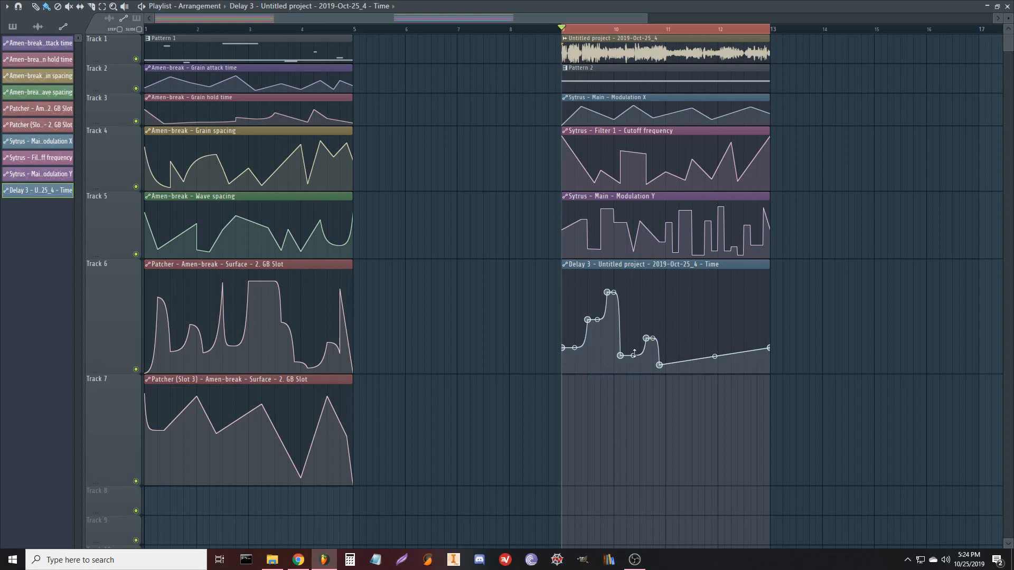
right_click(712, 369)
right_click(692, 320)
right_click(751, 310)
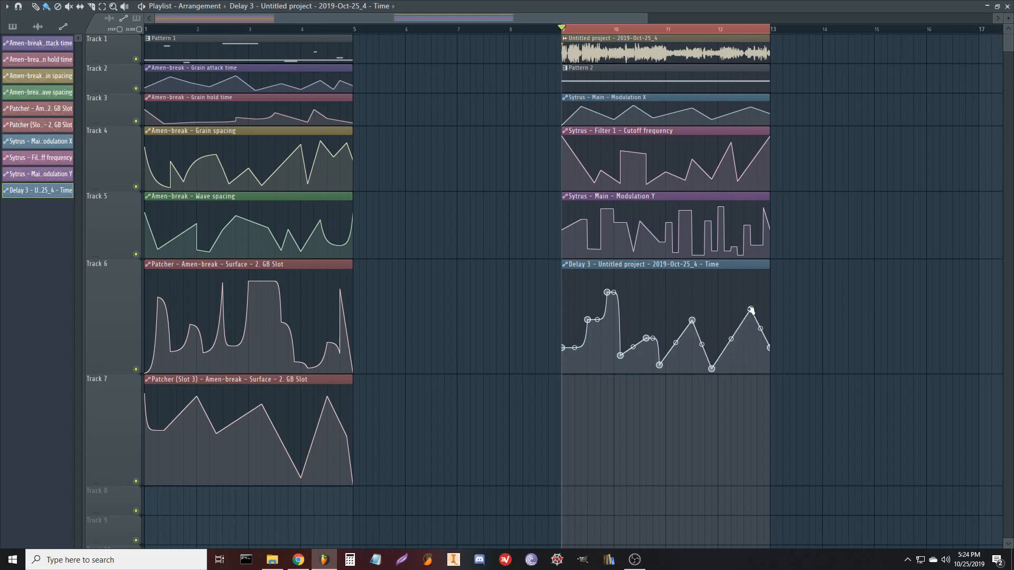
right_click(731, 326)
right_click(744, 370)
key("space")
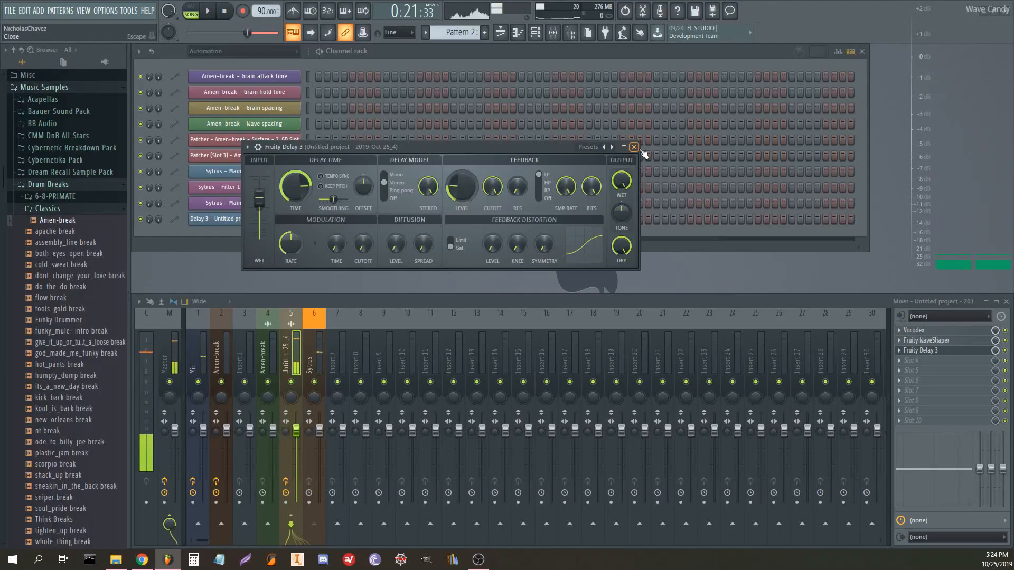
Move Fruity Delay 3 down to effect slot 4 and load Fruity Parametric EQ 2 into slot 3 of mixer track 5
left_click(635, 148)
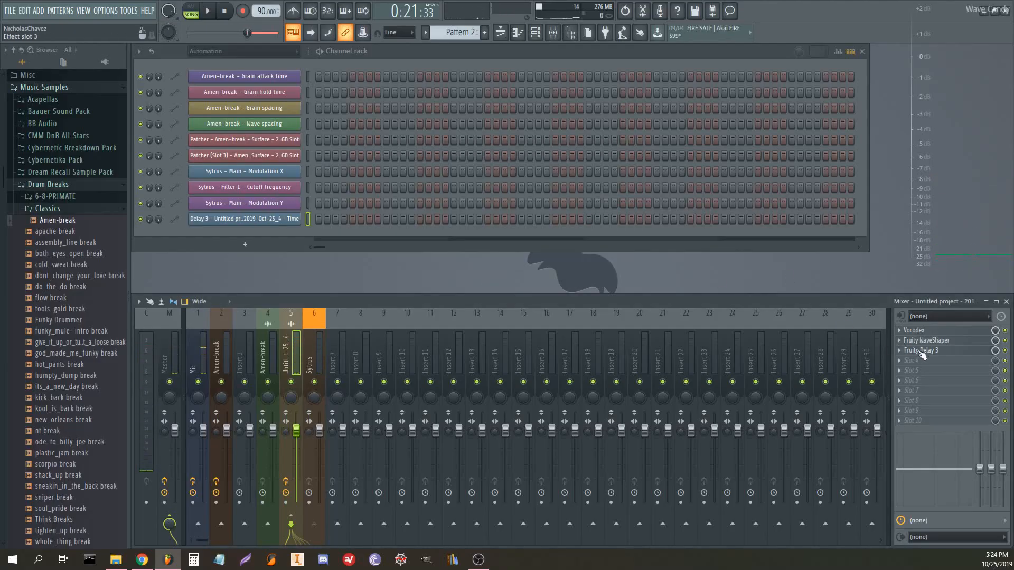
left_click_drag(937, 362, 937, 362)
left_click(936, 351)
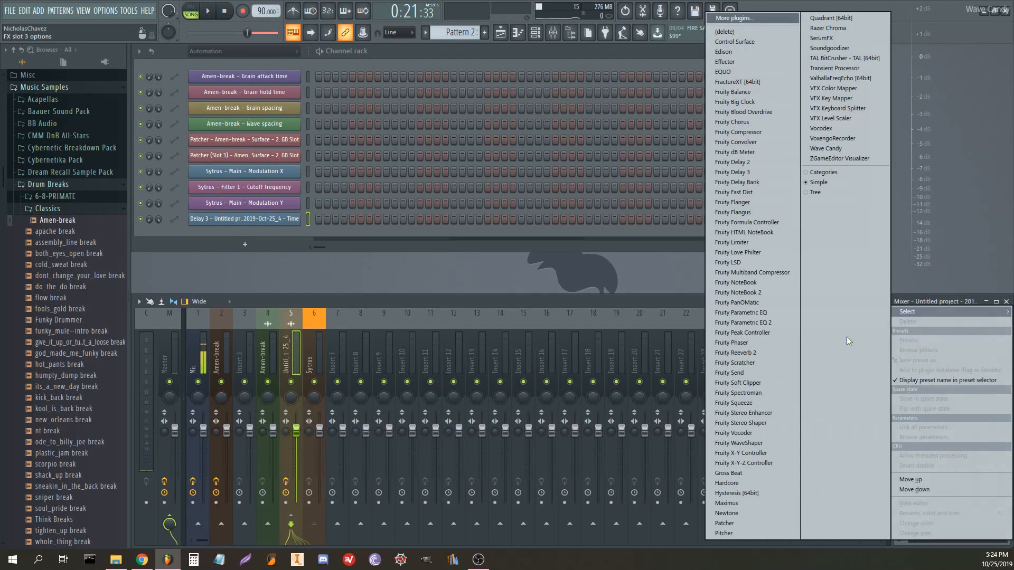
left_click(777, 323)
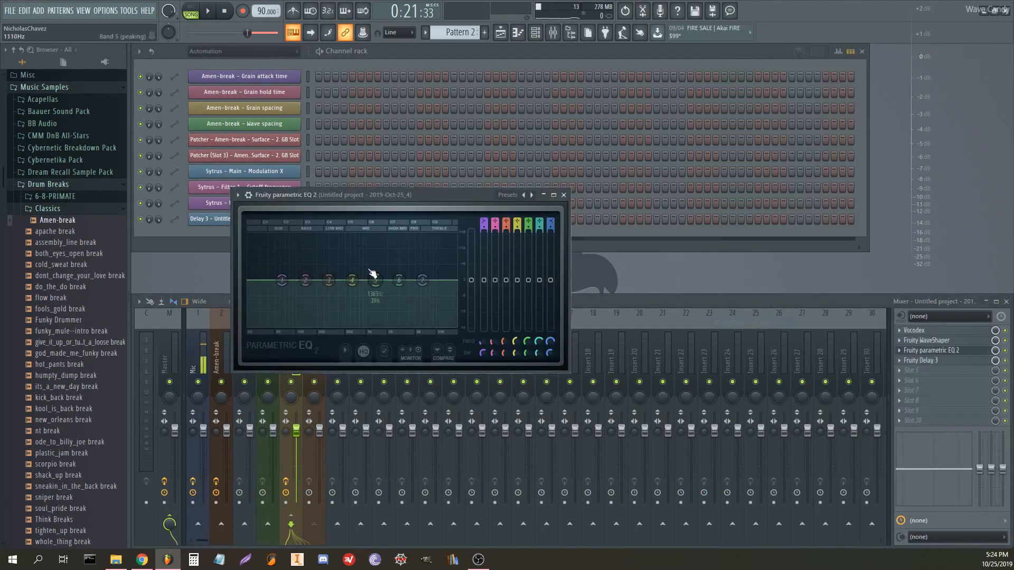
Set band 4 of the Parametric EQ 2 to Band stop and create an automation clip for its frequency
right_click(353, 281)
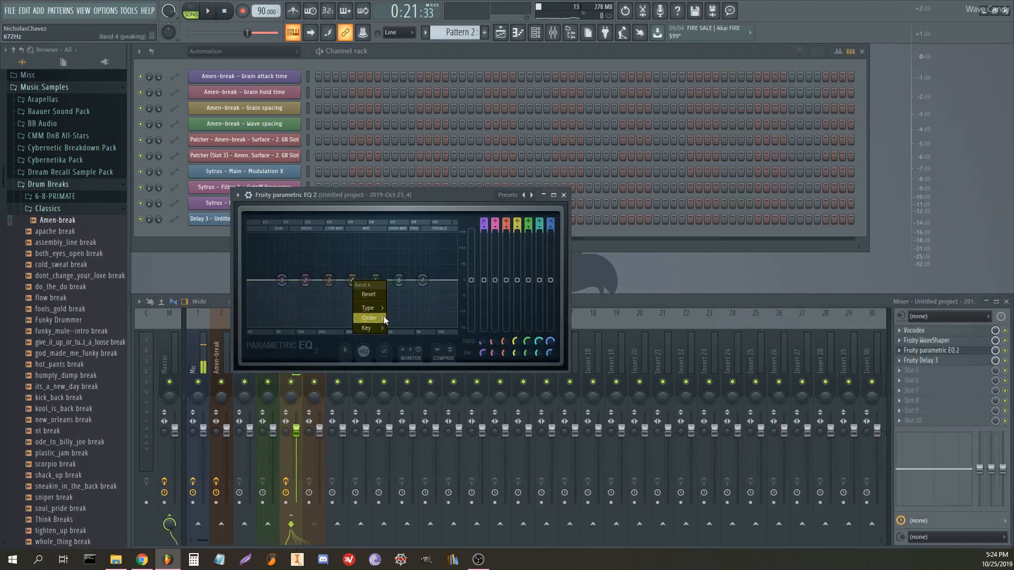
mouse_move(377, 308)
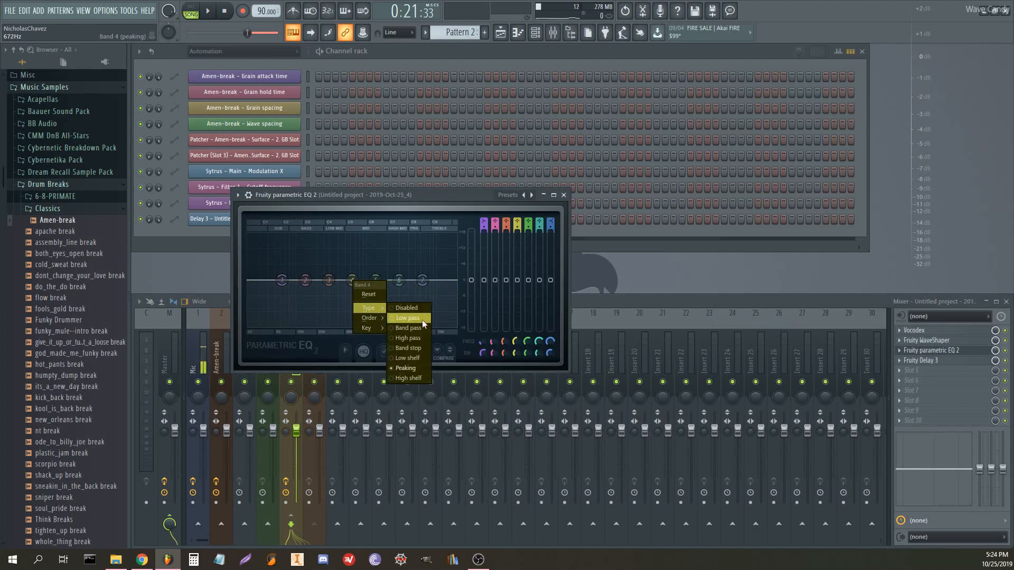
left_click(420, 346)
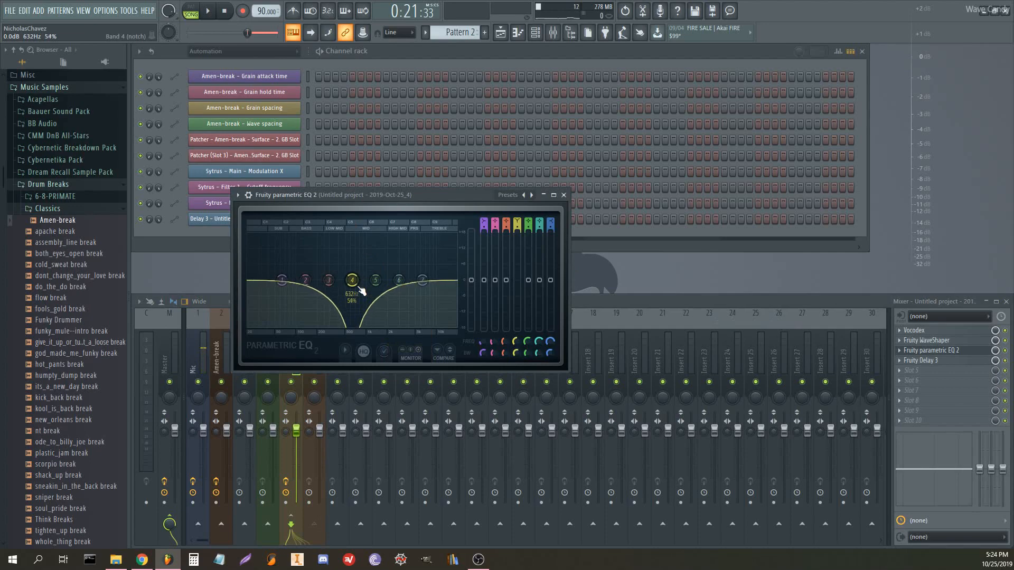
right_click(517, 342)
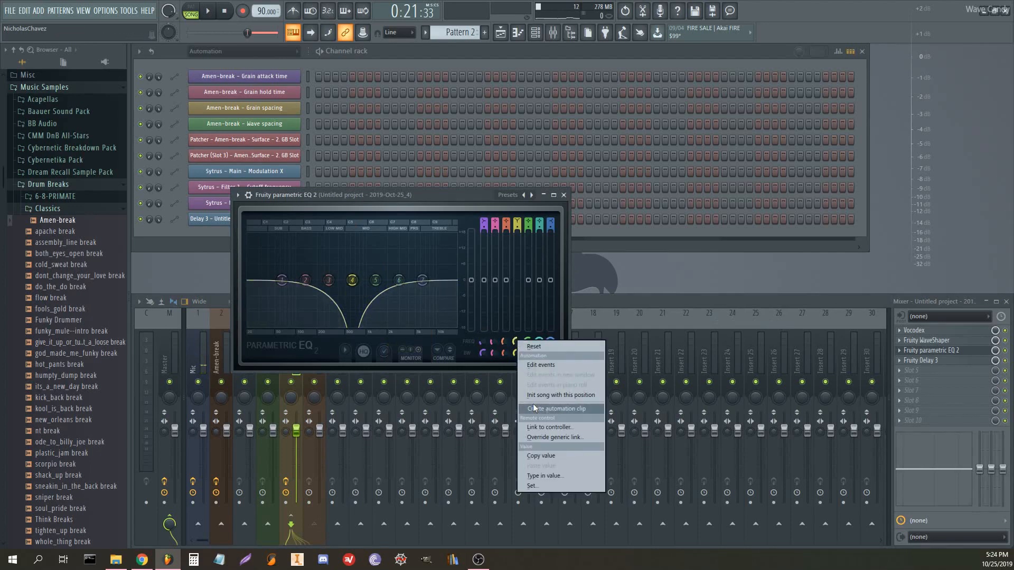
left_click(555, 409)
Shape the Band 4 freq automation with alternating peaks and dips across bars 9 to 13 while playing it back
left_click(582, 417)
left_click(633, 474)
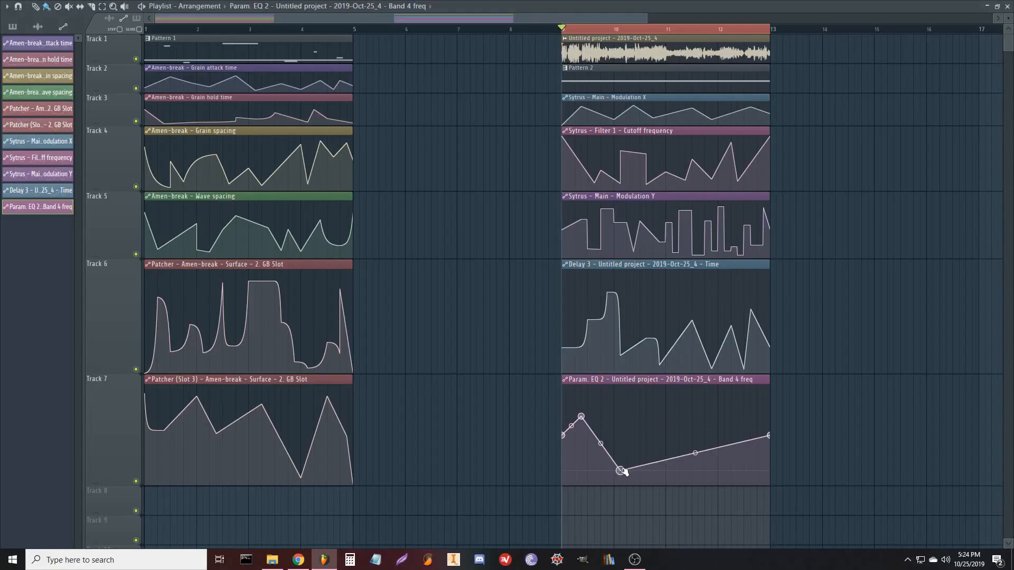
left_click(718, 419)
left_click(744, 458)
left_click(692, 462)
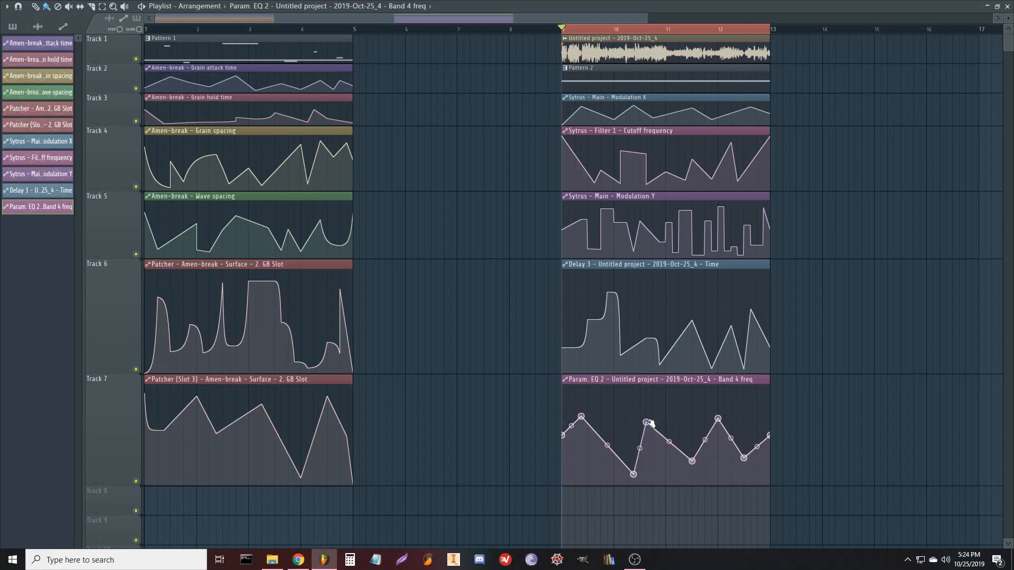
key("space")
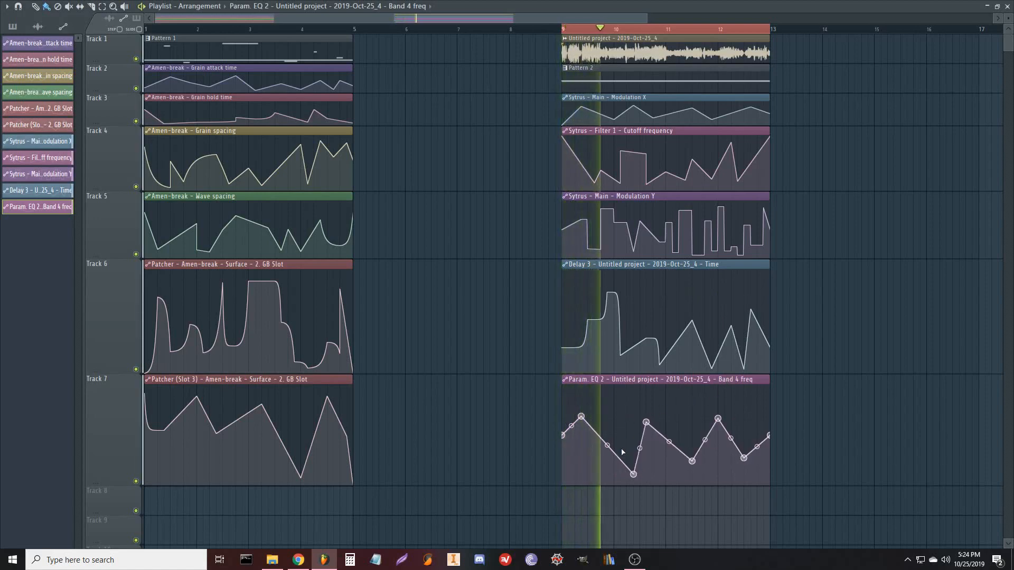
left_click(594, 473)
left_click(608, 453)
left_click(679, 460)
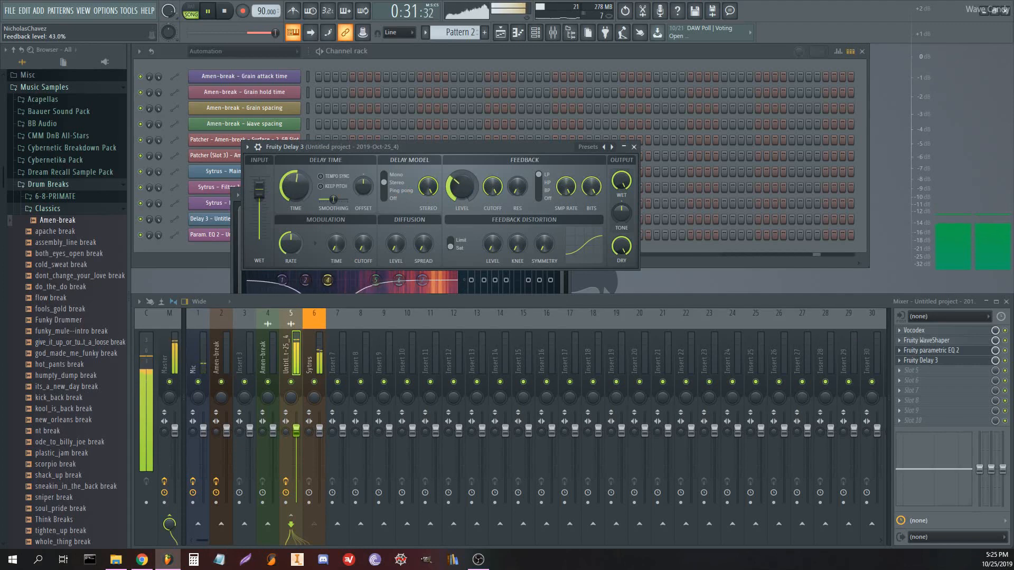
Set the Fruity Delay 3 feedback level to about 36.7%, its model to Ping pong and its pan to about -32.5%
left_click_drag(462, 189, 463, 192)
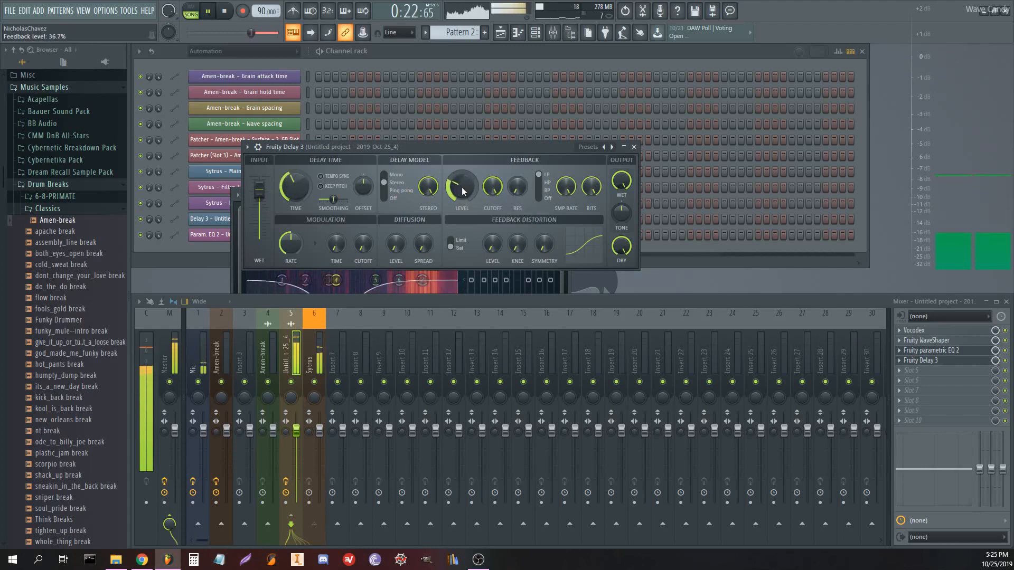
left_click(393, 198)
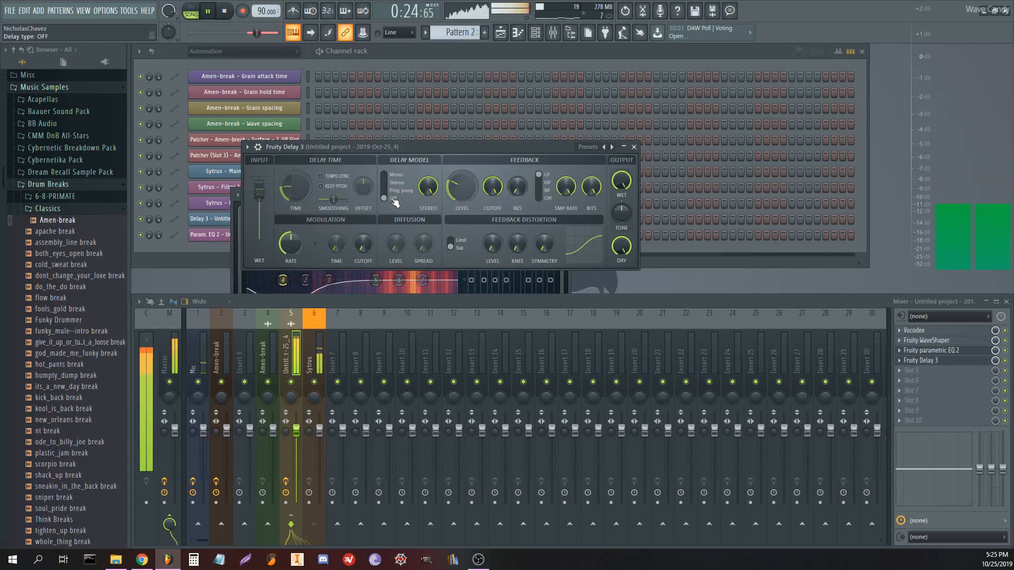
left_click(396, 191)
left_click_drag(365, 188, 365, 199)
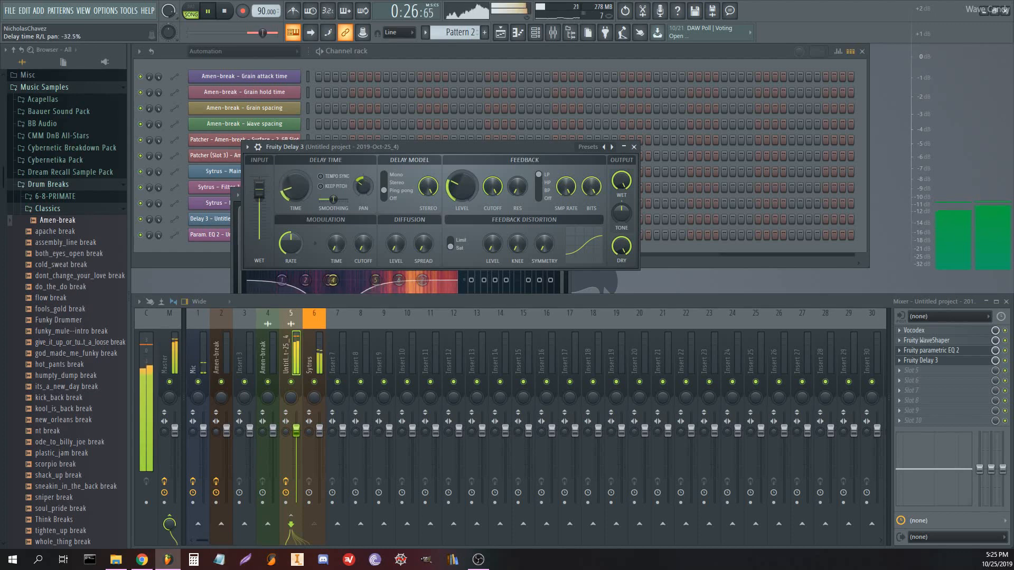
left_click(634, 147)
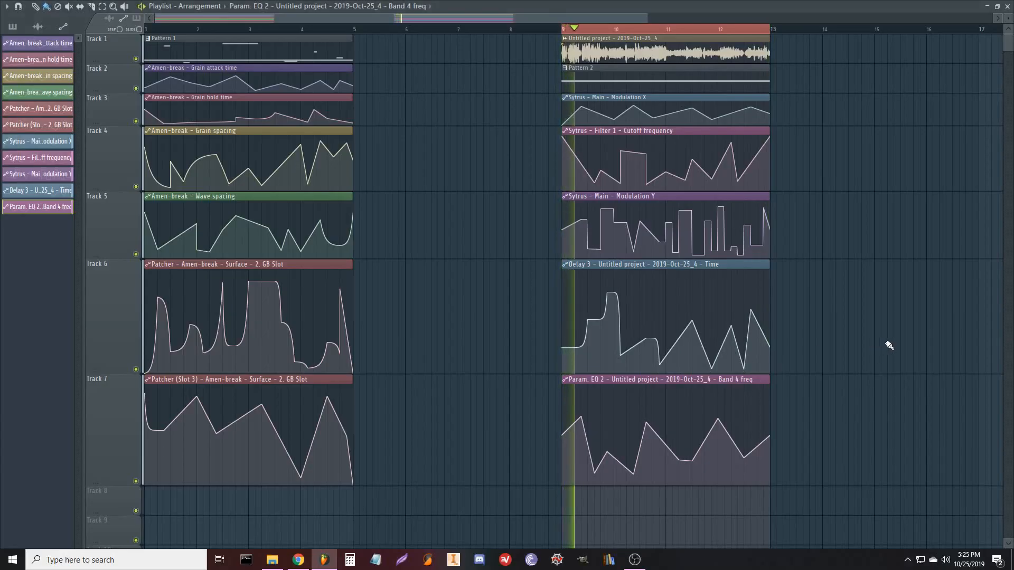
key("space")
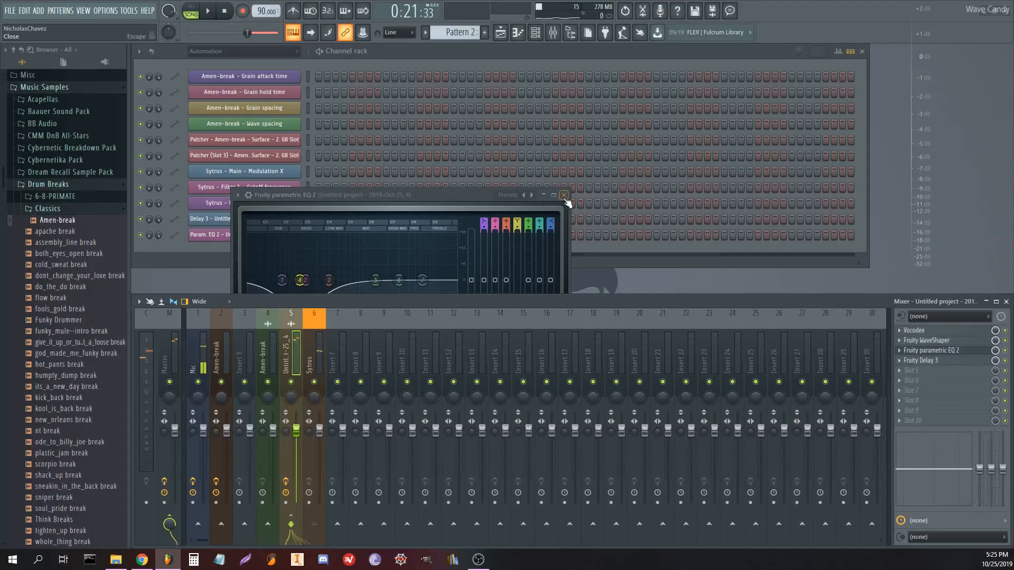
Close the EQ, open Edison on the Master track, and clear its existing recording
left_click(563, 195)
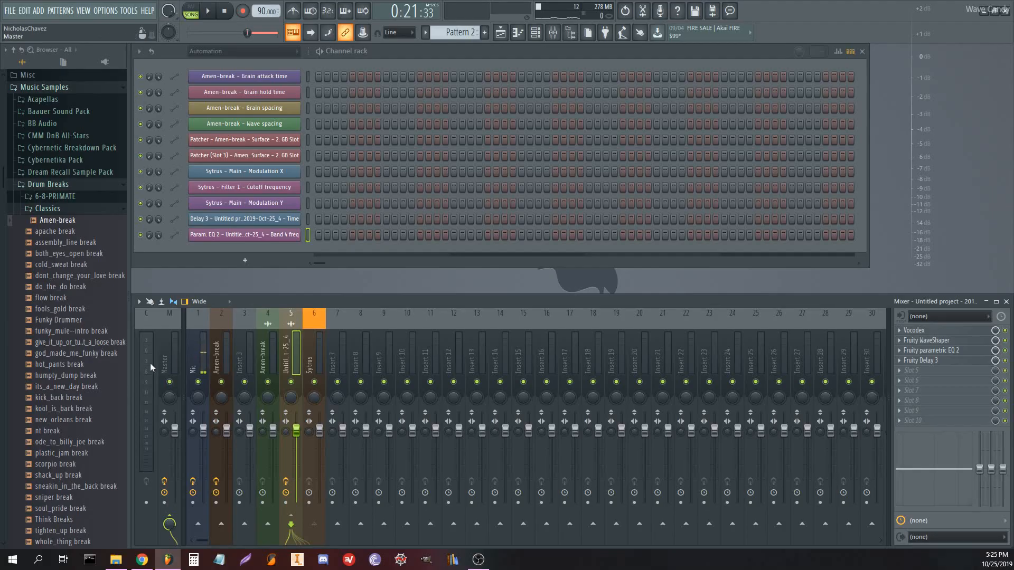
left_click(169, 352)
left_click(941, 371)
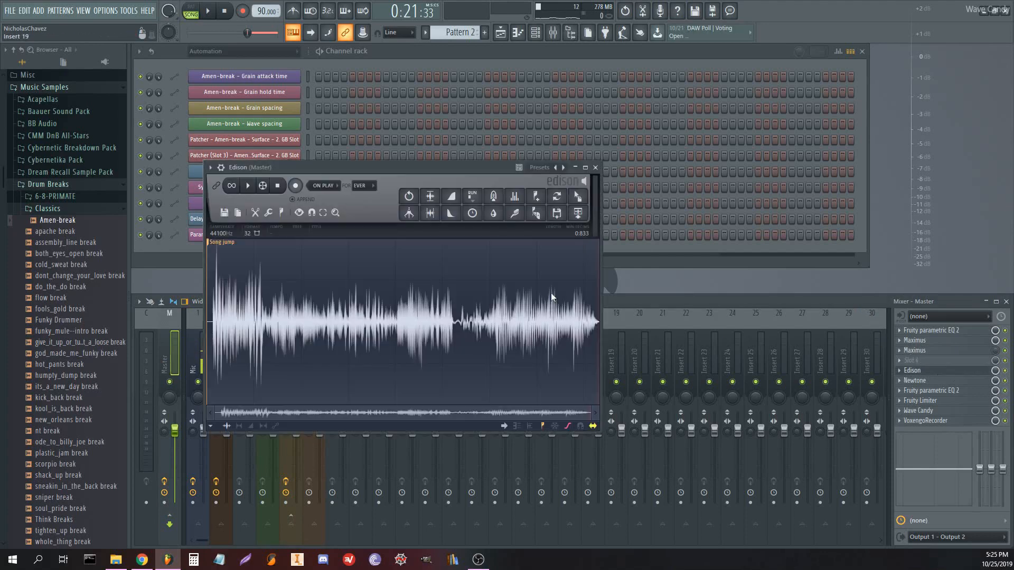
key("ctrl+a")
key("Delete")
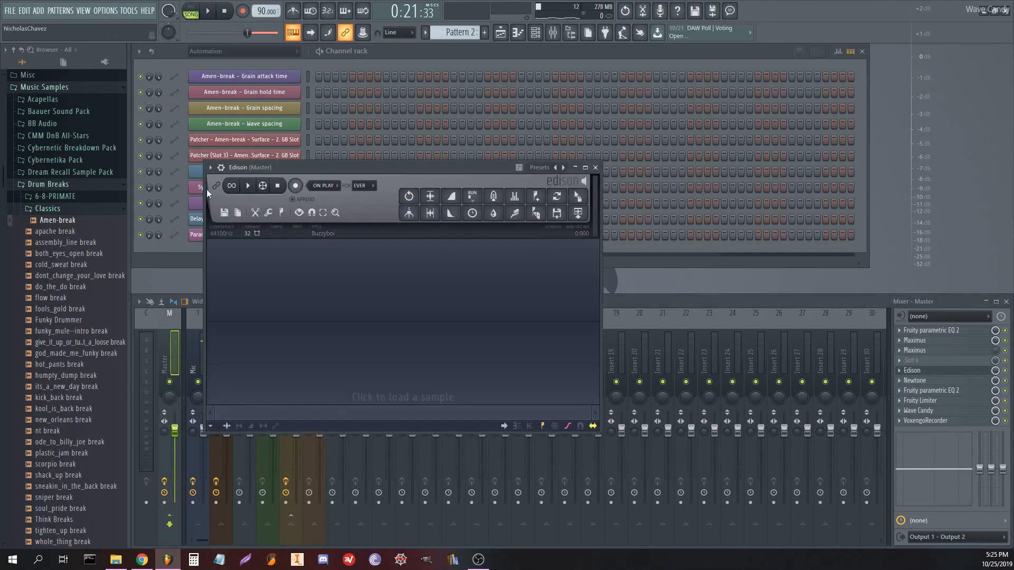
Record the bars 9 to 13 playback into Edison and delete the excess audio after the second Song jump marker
left_click(295, 185)
left_click(210, 12)
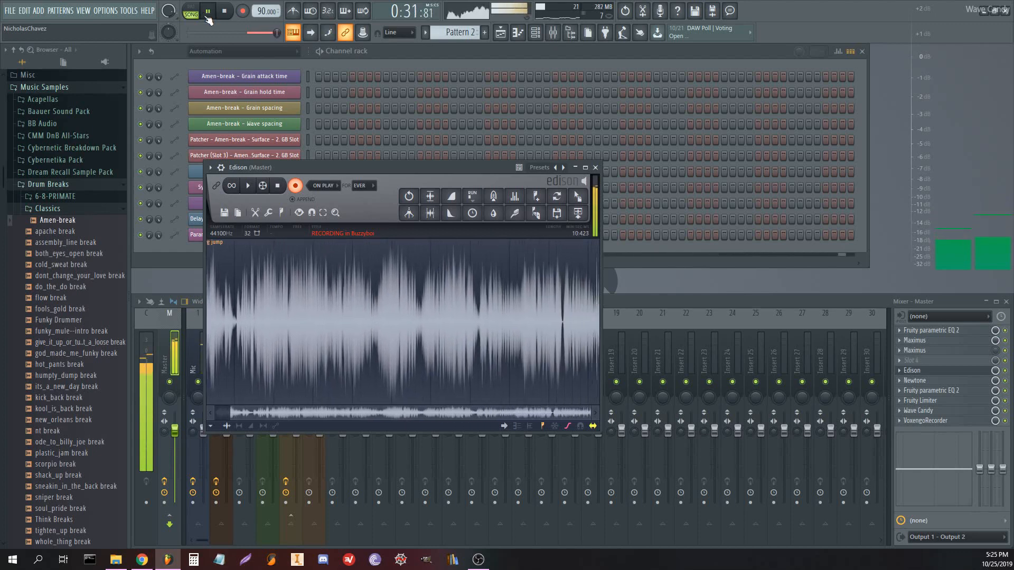
left_click(224, 13)
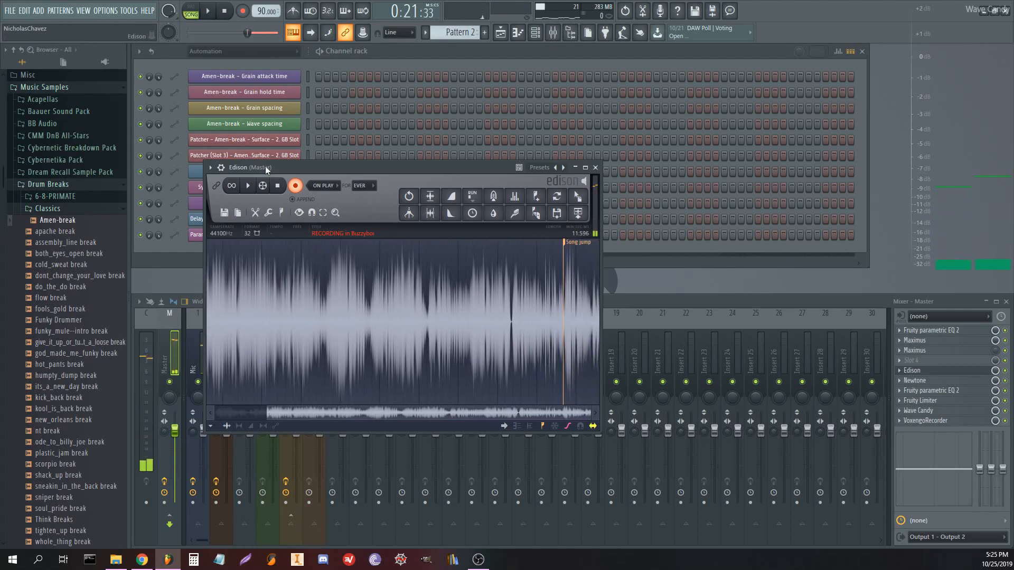
left_click(297, 186)
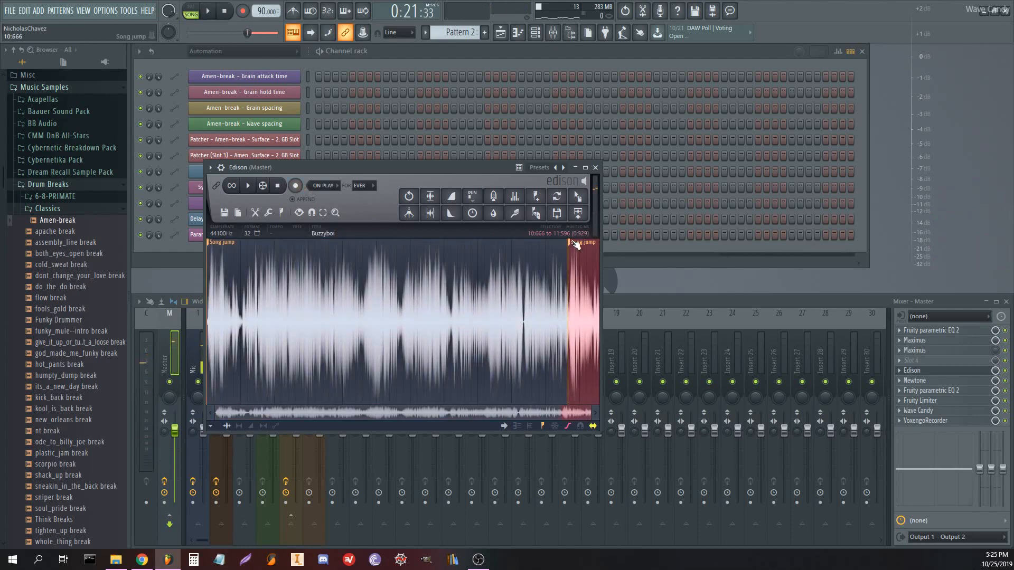
key("Delete")
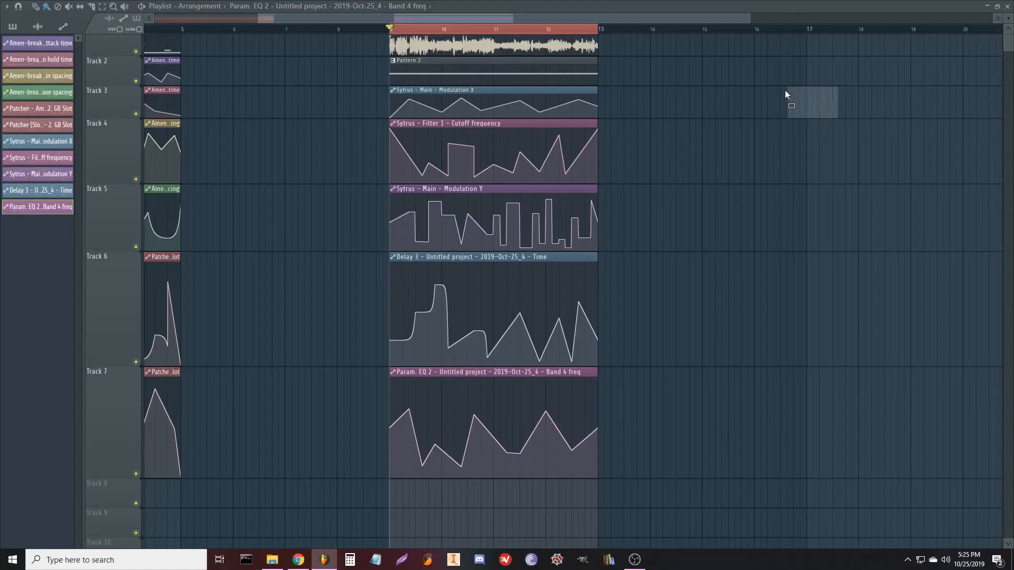
Place the trimmed Edison recording on playlist Track 1 at bar 17 and move the playback position there
left_click_drag(785, 90, 833, 48)
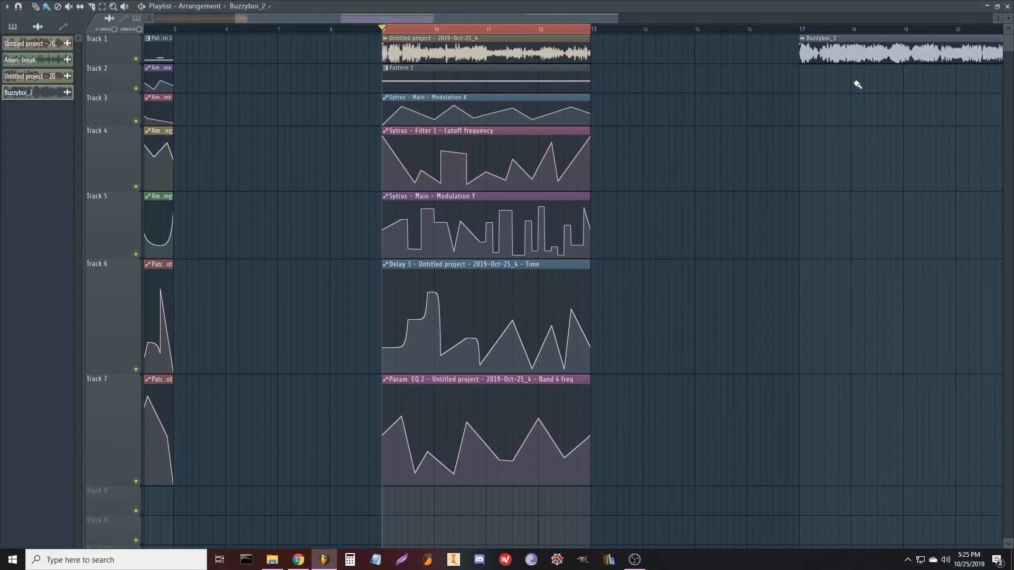
left_click_drag(454, 19, 567, 19)
right_click(561, 30)
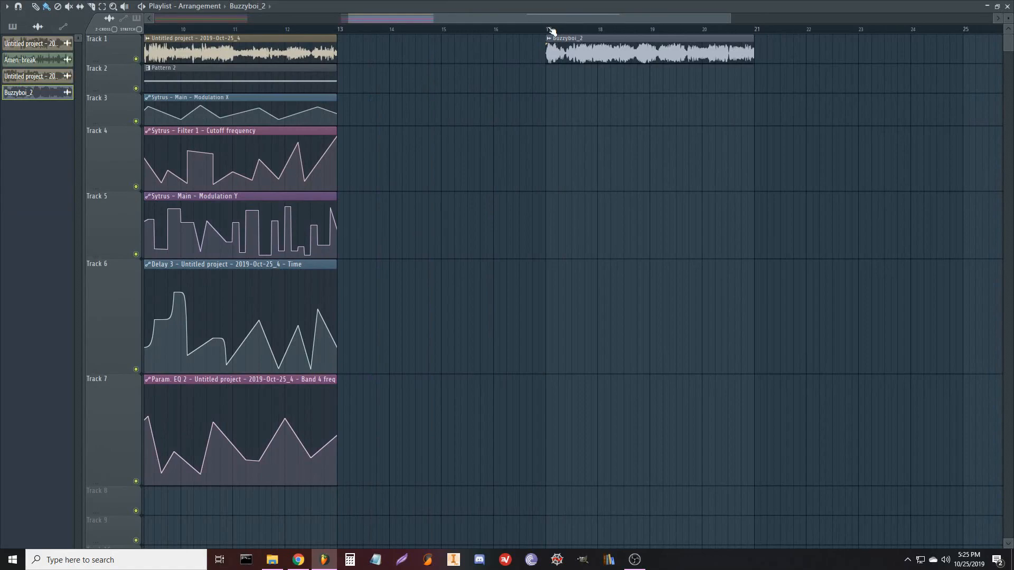
left_click(549, 29)
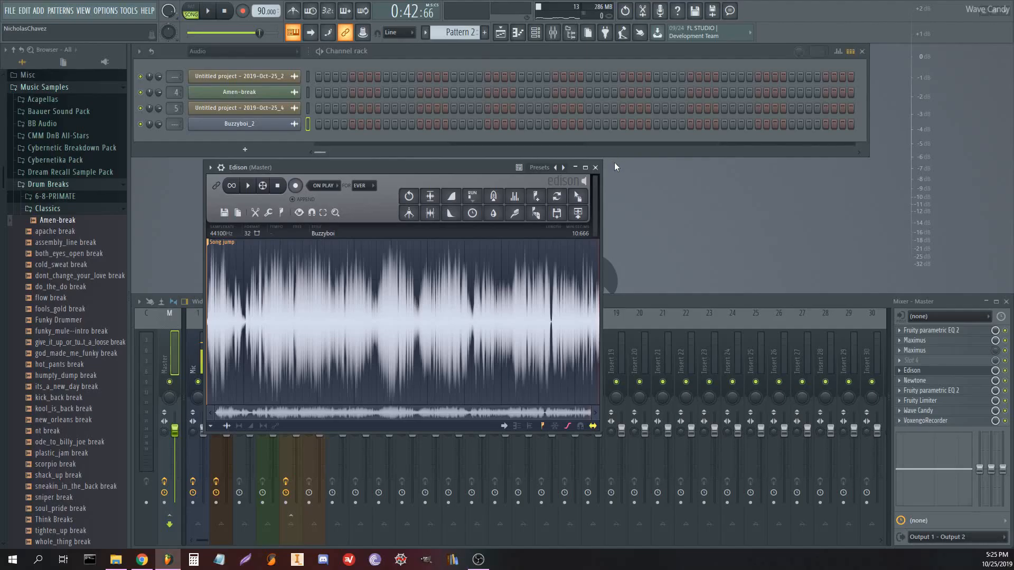
left_click(596, 167)
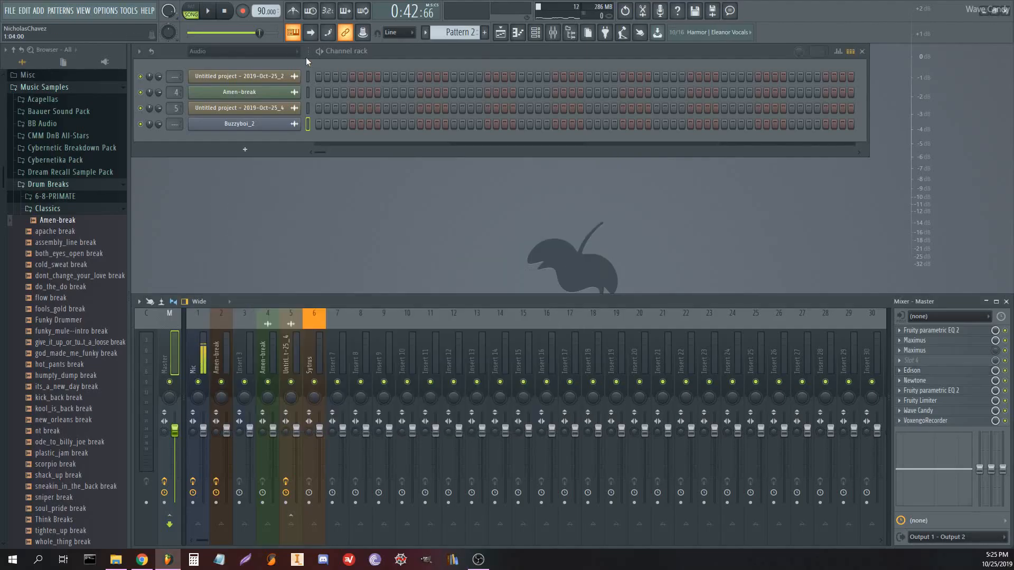
Switch the channel rack to the Fuckery group and add a Fruity Granulizer channel to it
left_click(268, 53)
left_click(232, 107)
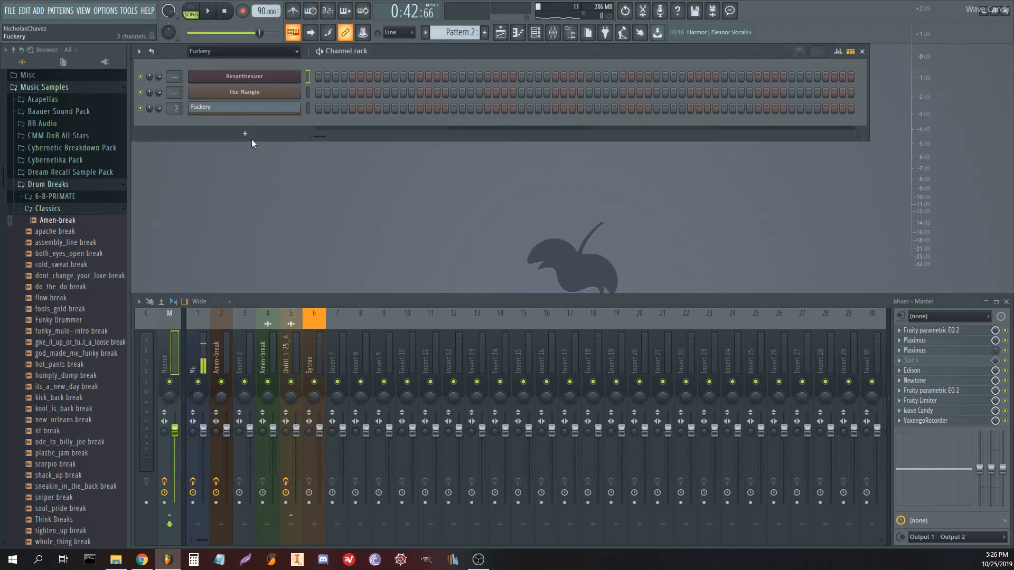
left_click(244, 136)
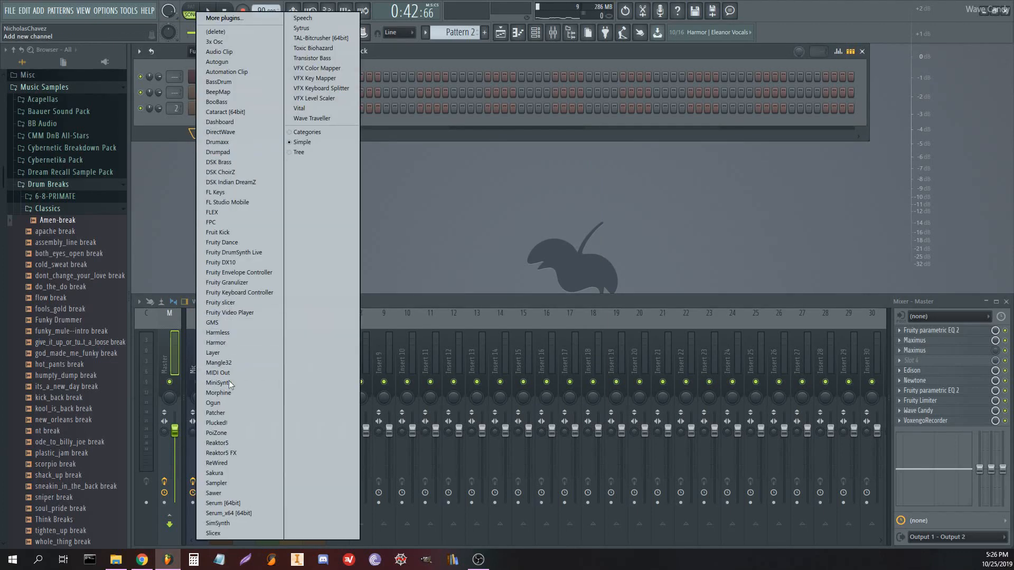
left_click(244, 284)
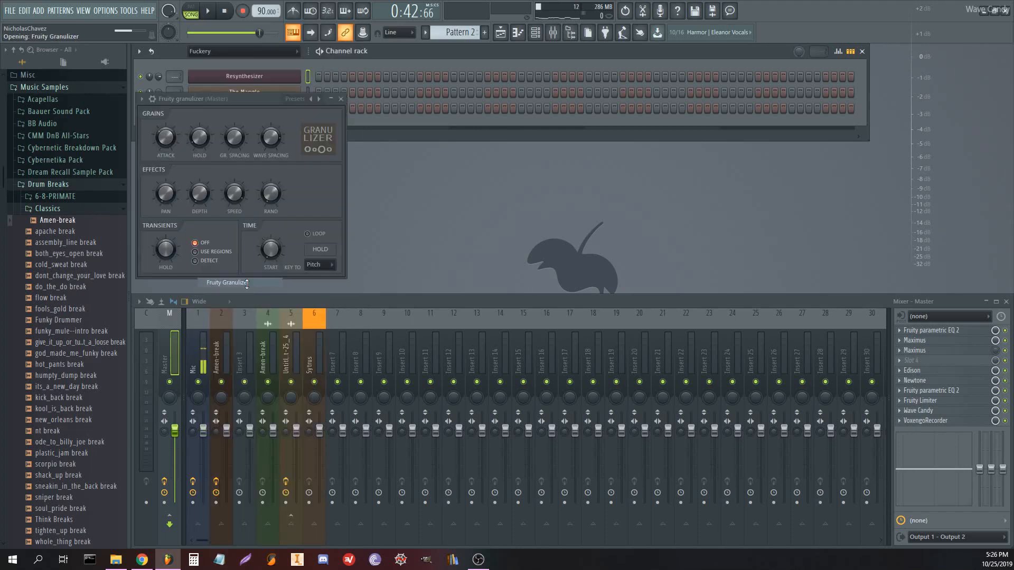
left_click_drag(233, 99, 303, 104)
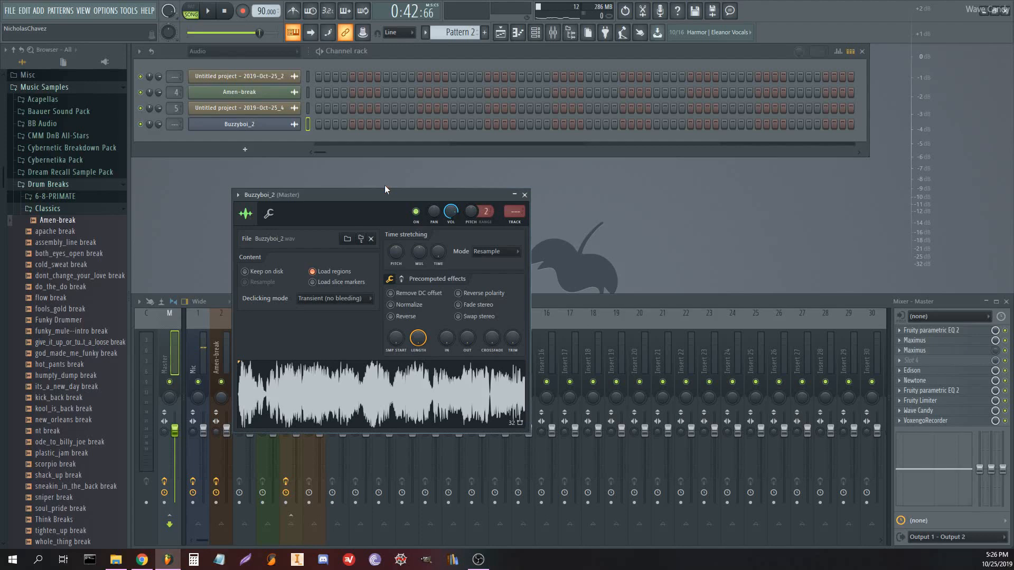
Load the Buzzyboi_2 sample from its audio clip channel into the new Fruity Granulizer
left_click_drag(388, 196, 494, 141)
scroll(243, 57, "down", 3)
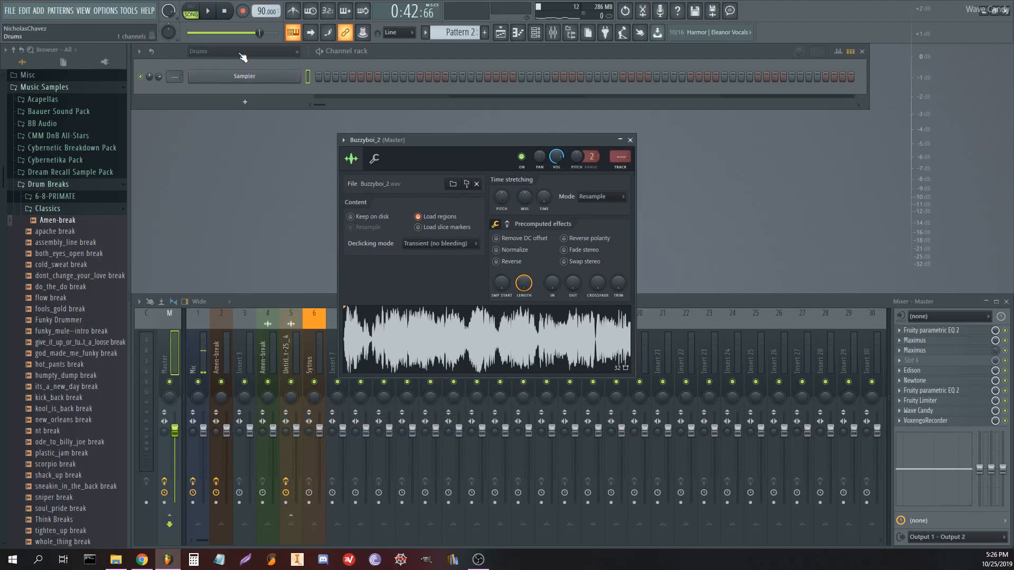
left_click(252, 130)
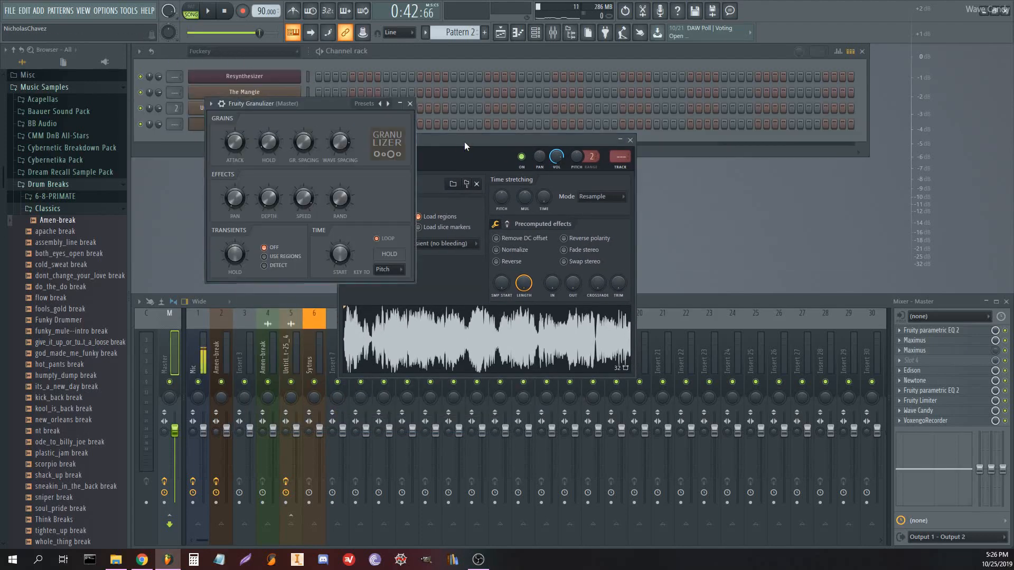
left_click_drag(465, 141, 571, 131)
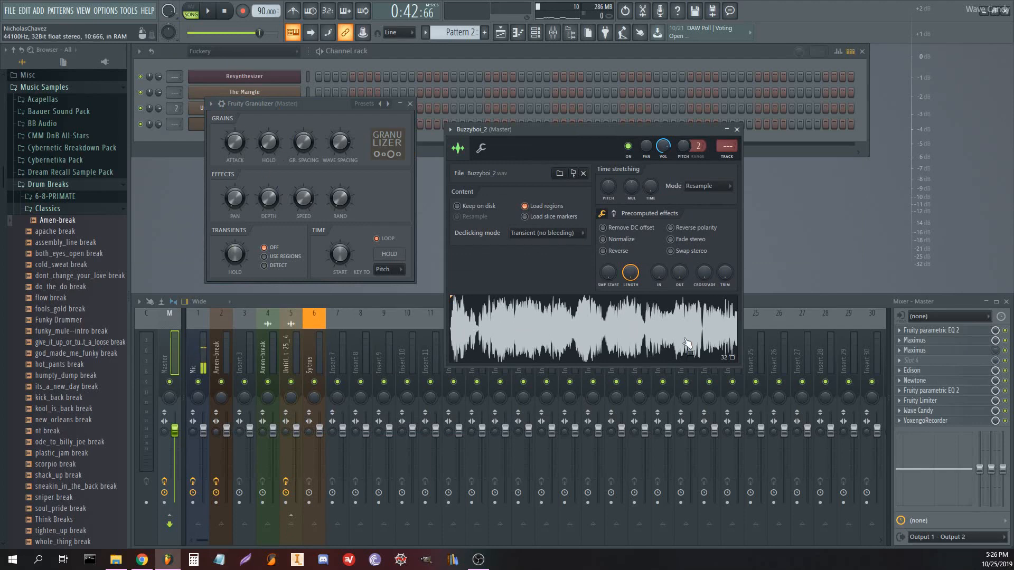
left_click_drag(688, 346, 296, 201)
left_click(219, 14)
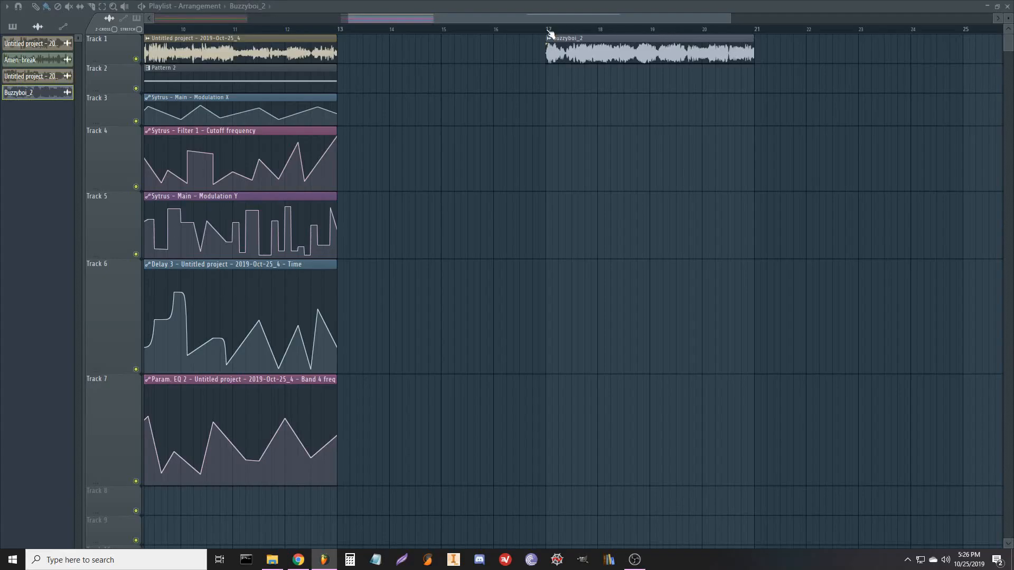
Select bars 17 to 21 in the playlist and draw a four-bar C5 note in the Granulizer channel's piano roll
left_click_drag(549, 33, 759, 34)
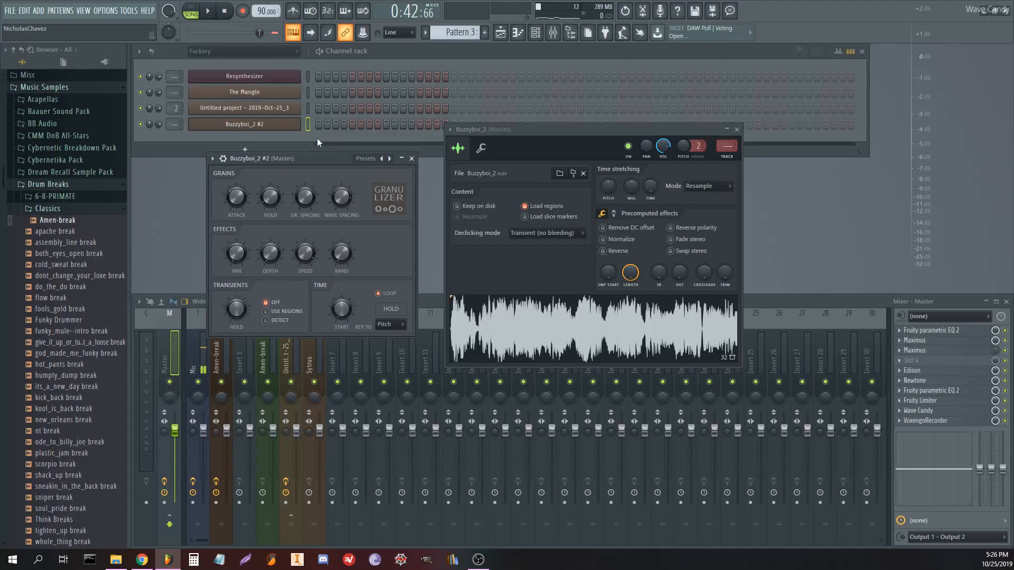
right_click(258, 125)
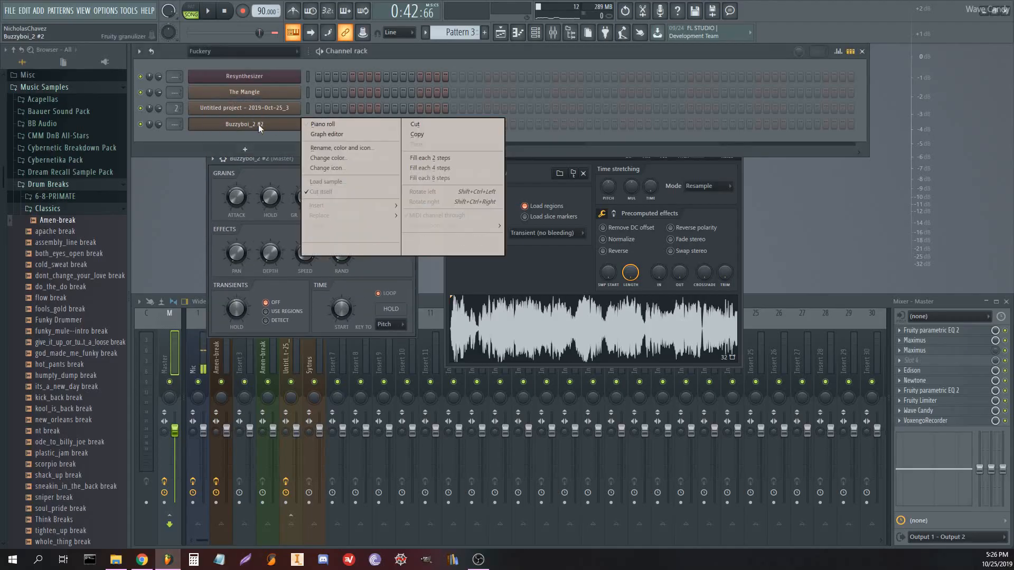
left_click(319, 124)
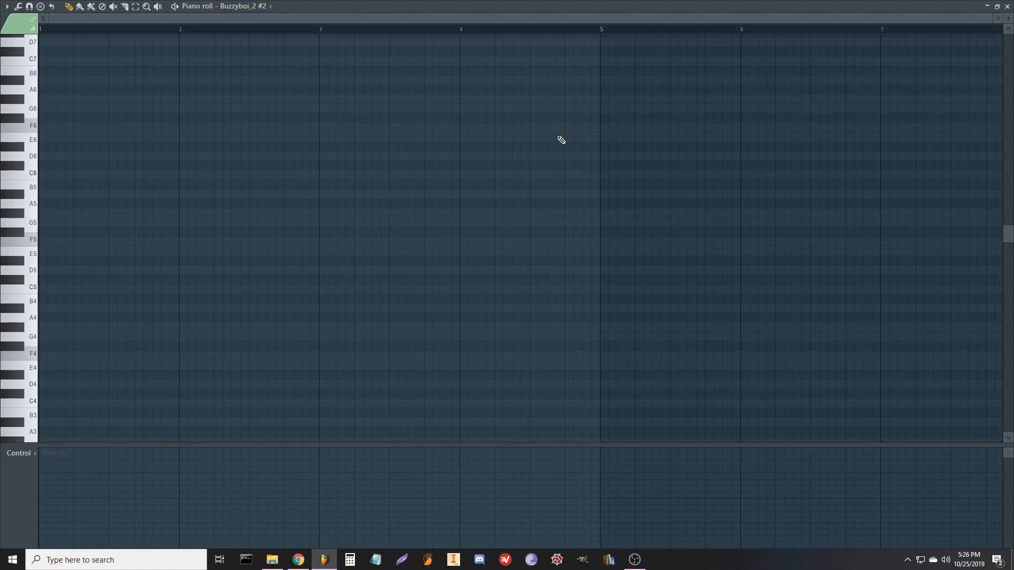
left_click(41, 287)
Add a G#4 note starting at 1:06:00, shorten it to two steps and turn it into a slide note
left_click(84, 328)
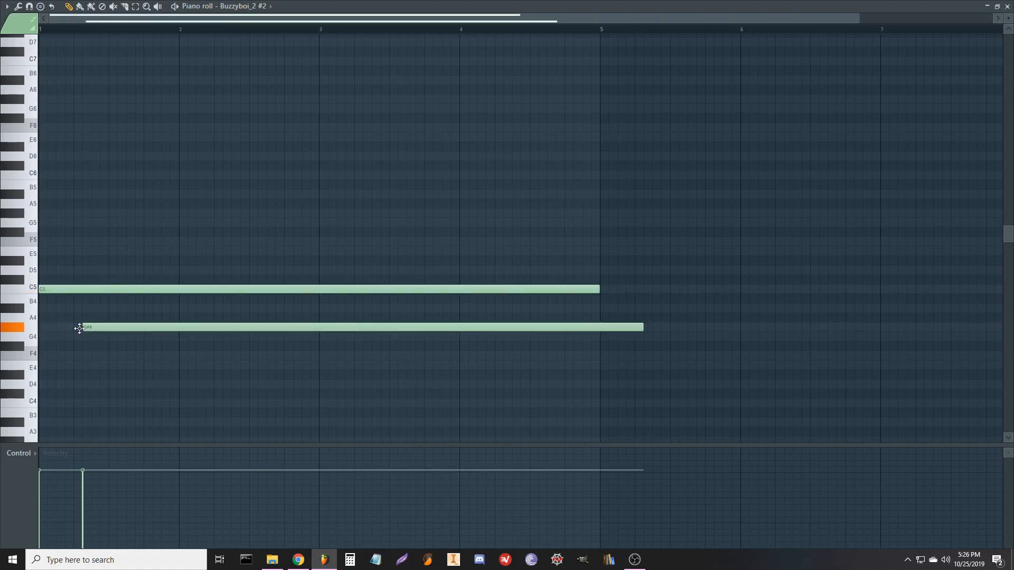
left_click_drag(586, 333, 104, 333)
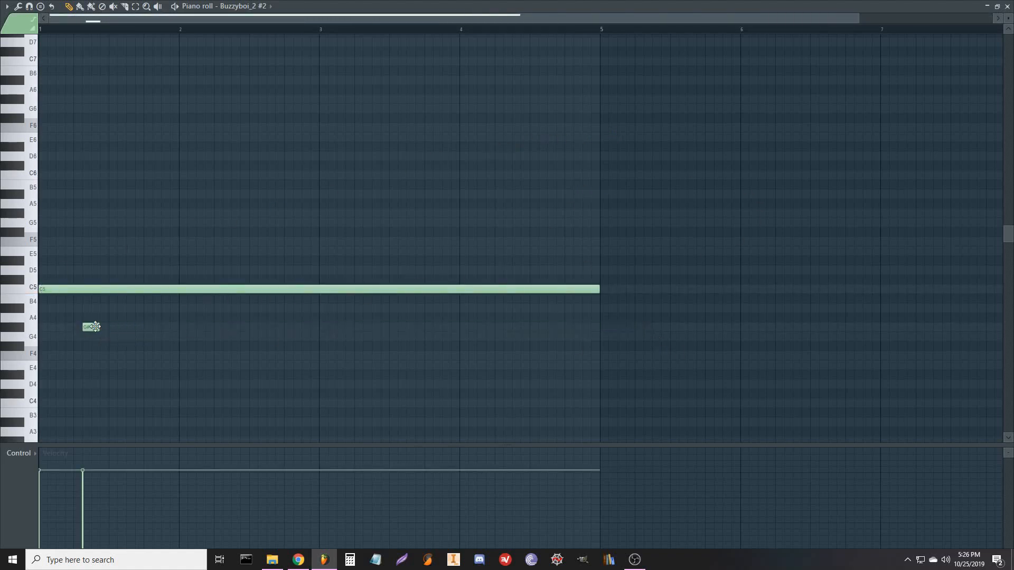
double_click(91, 327)
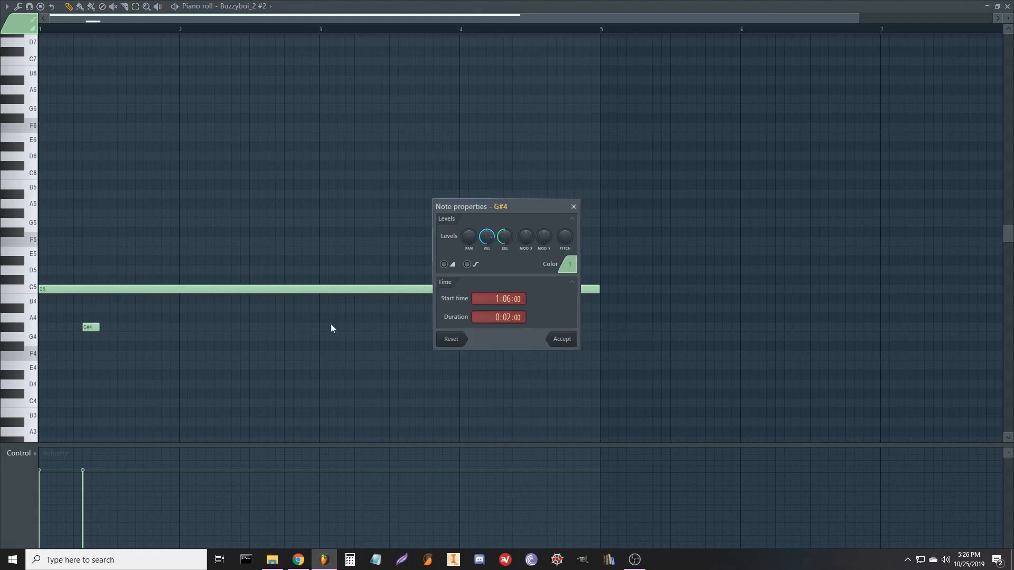
left_click(562, 340)
Place short slide notes at A#5, D#5, G#6 and F5 across the first three bars
left_click(151, 194)
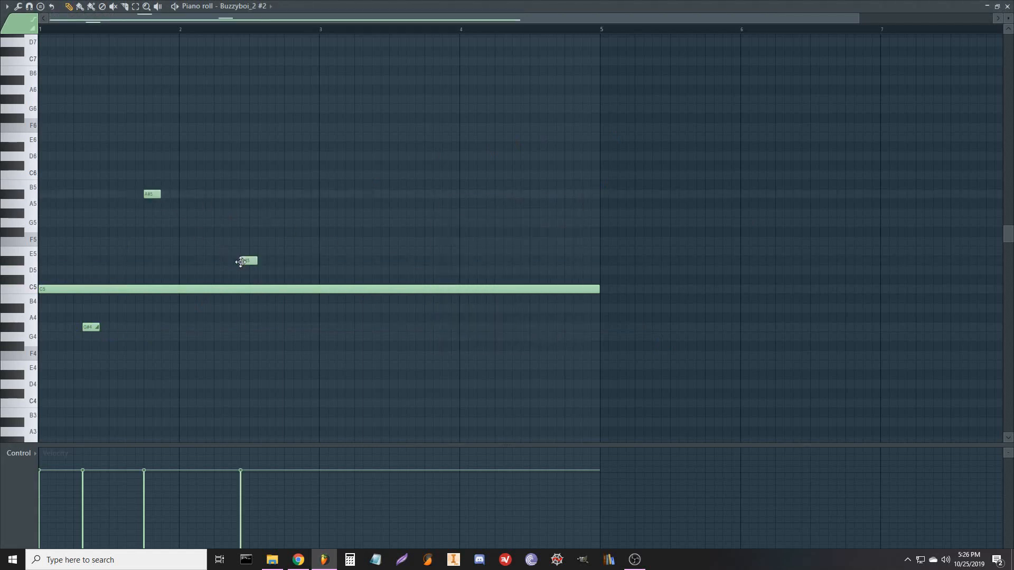
right_click(154, 192)
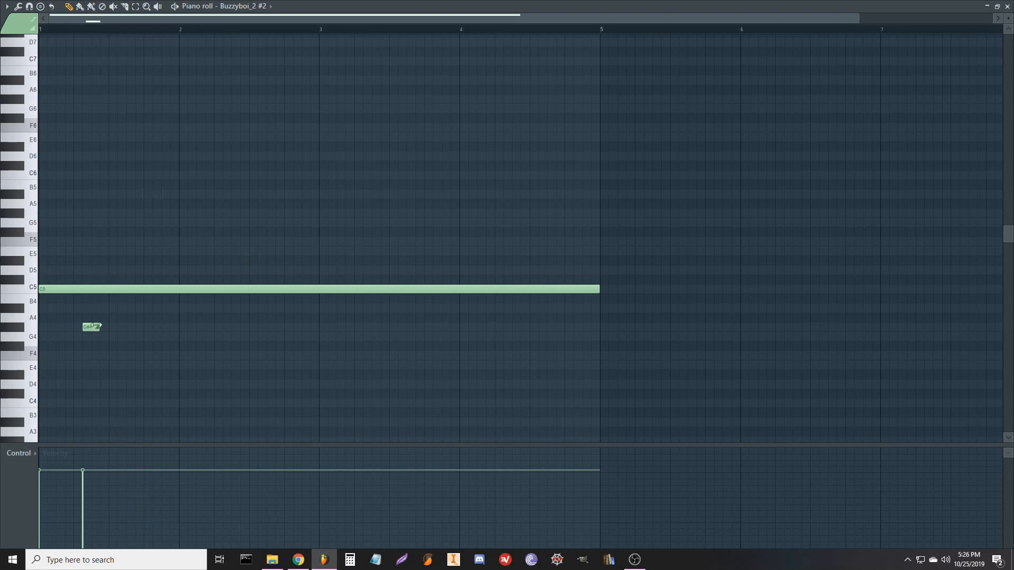
left_click(142, 194)
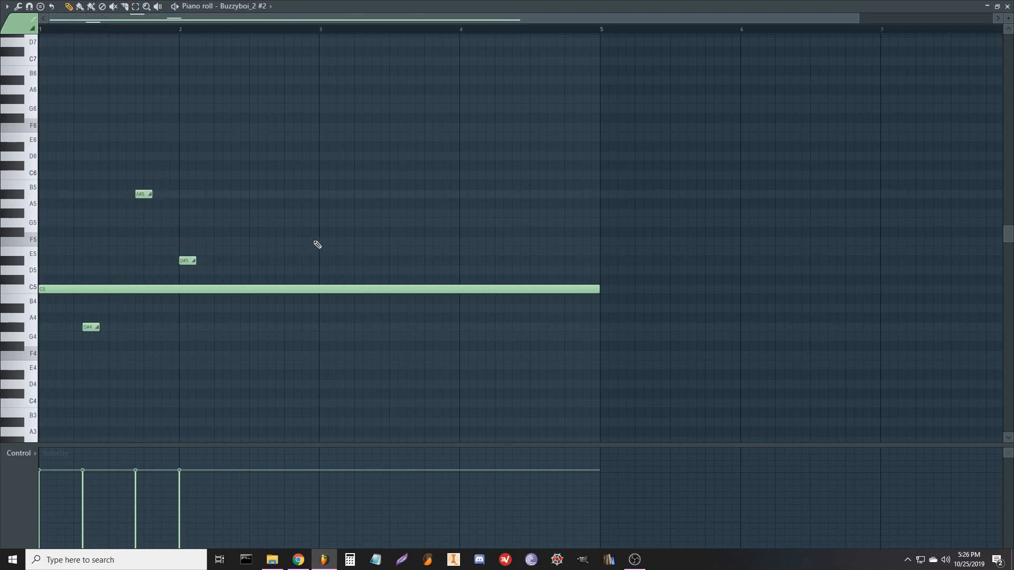
left_click_drag(264, 139, 253, 95)
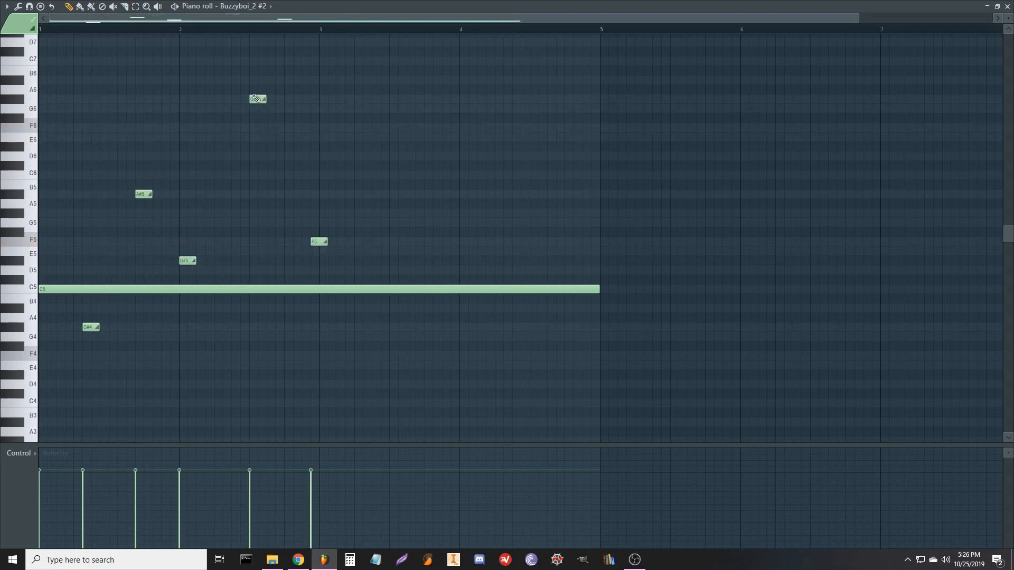
Add short slide notes at C#7, D5 and G#7 in the third and fourth bars and close the piano roll
left_click(399, 52)
scroll(465, 201, "up", 3)
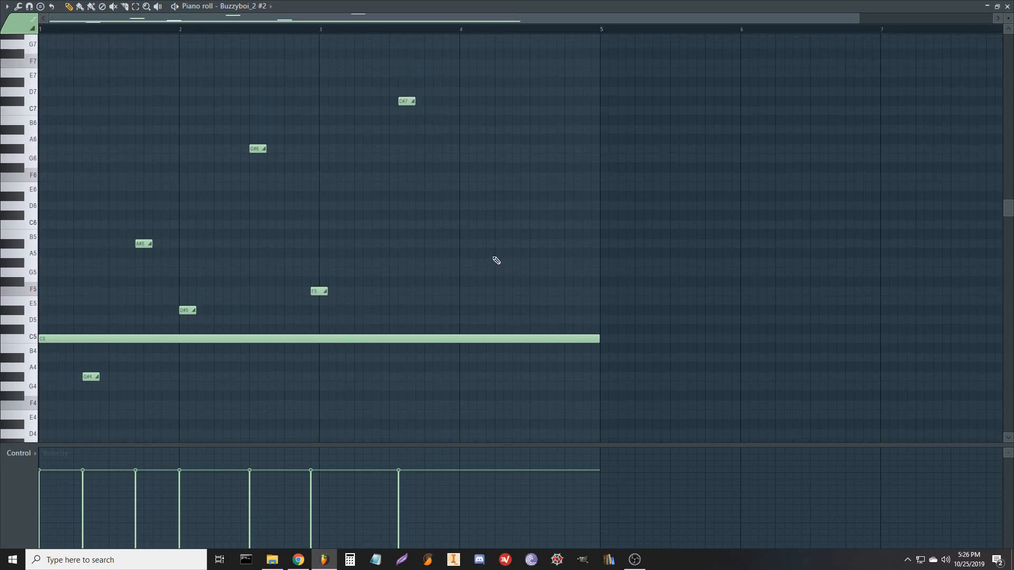
left_click(474, 249)
left_click_drag(477, 248, 453, 324)
left_click(503, 44)
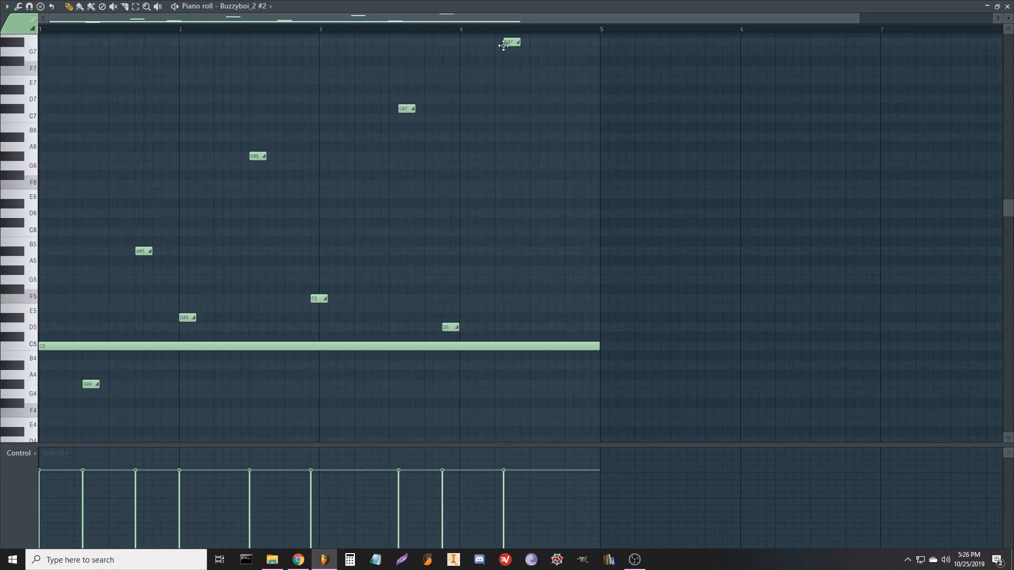
left_click(1007, 6)
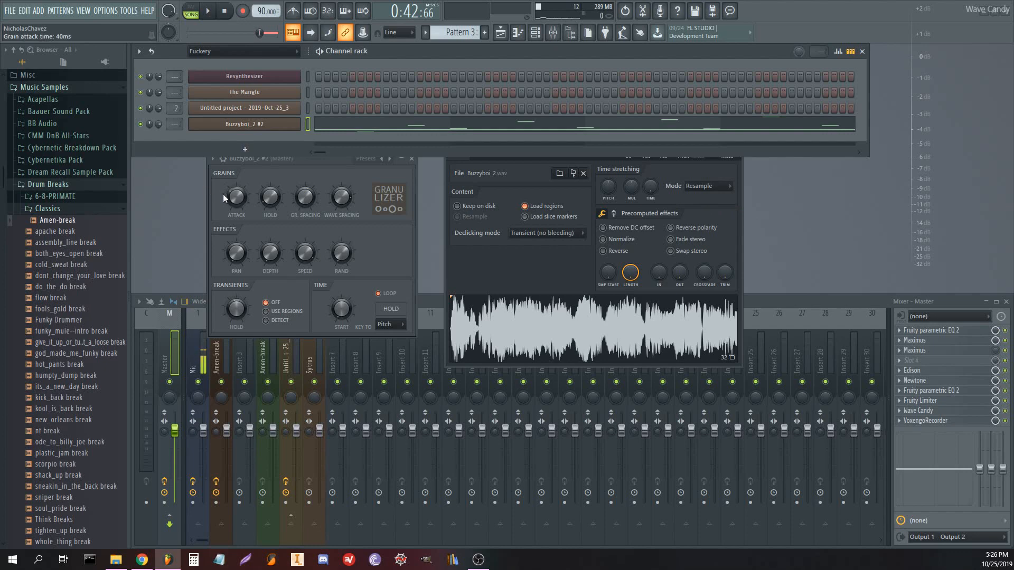
Create automation clips for the Granulizer's grain attack, hold, grain spacing and wave spacing
right_click(240, 193)
left_click(264, 262)
right_click(268, 194)
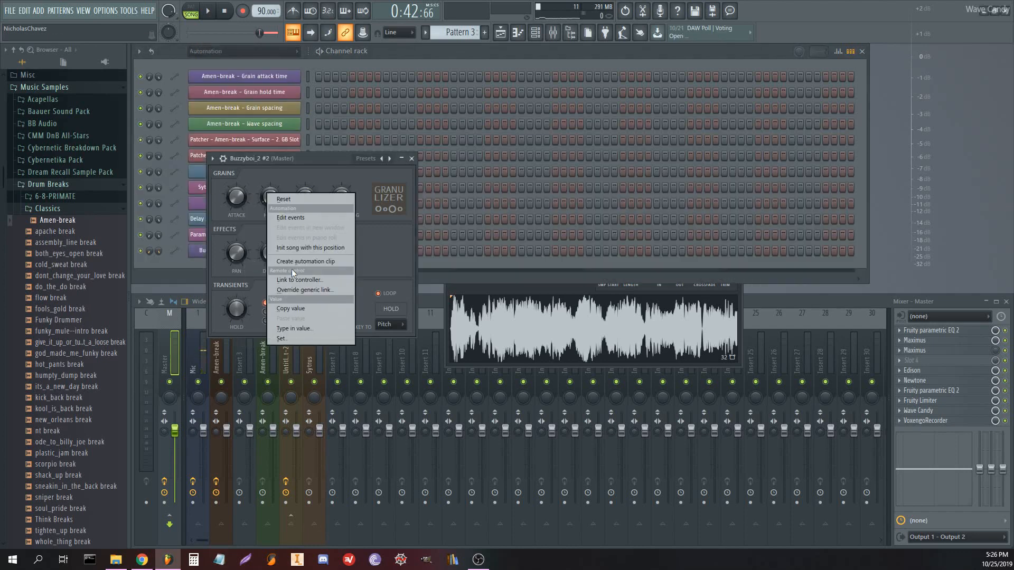
left_click(294, 261)
right_click(307, 193)
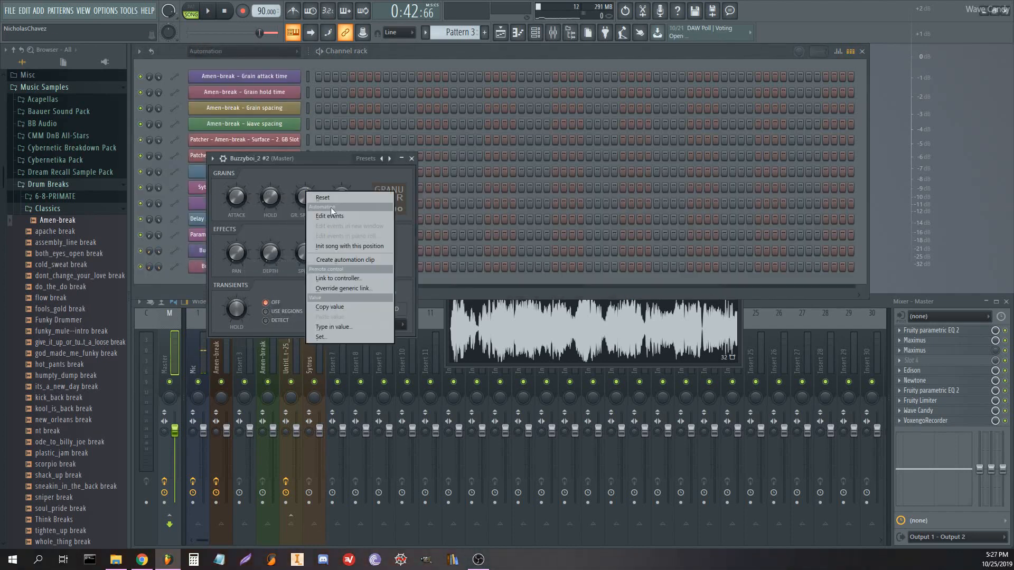
left_click(335, 260)
right_click(340, 202)
left_click(370, 272)
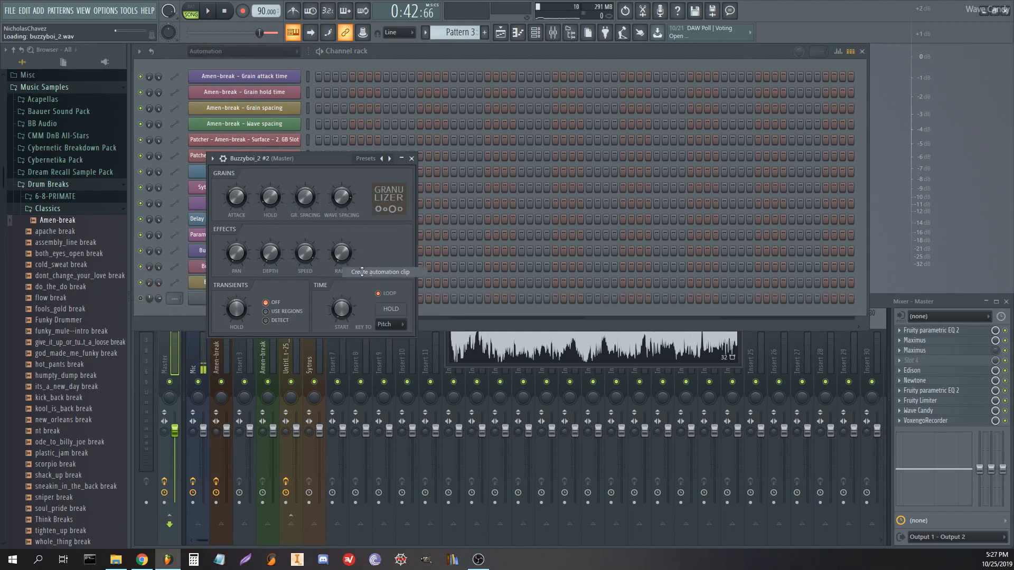
Shape the Wave spacing automation on playlist Track 5 into alternating peaks and dips between bars 17 and 21
key("F5")
mouse_move(630, 256)
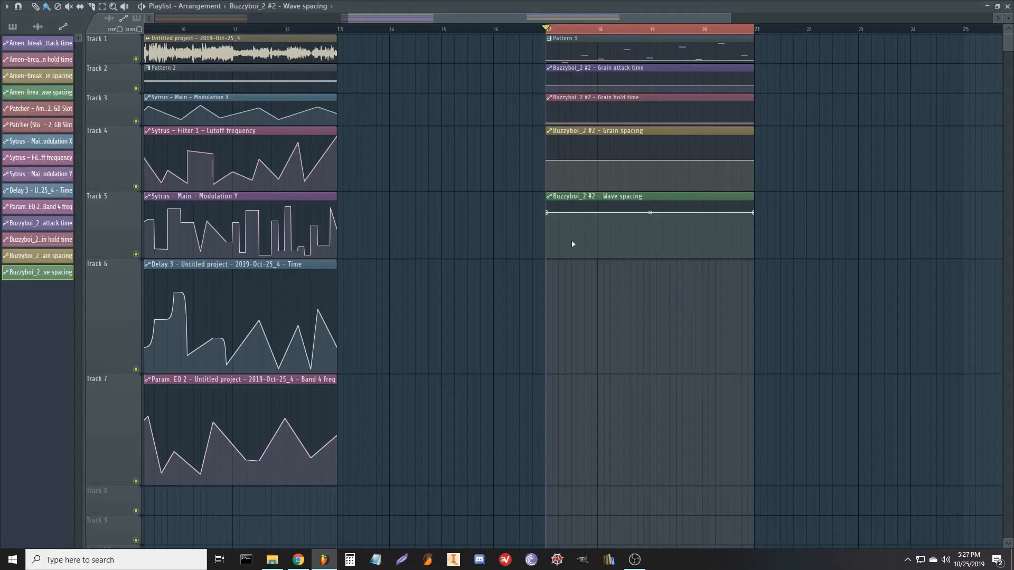
right_click(558, 246)
right_click(591, 211)
right_click(624, 248)
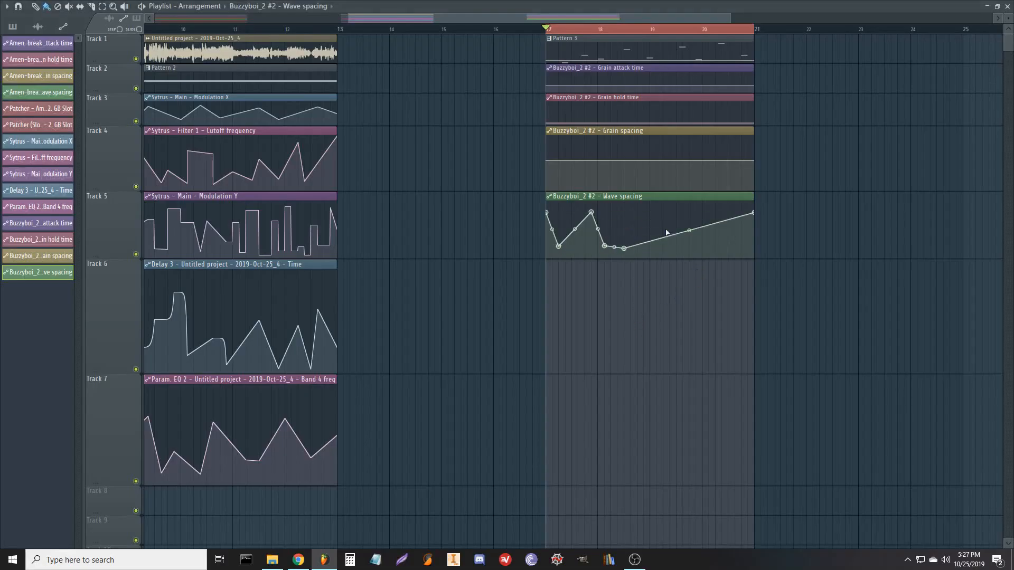
right_click(740, 248)
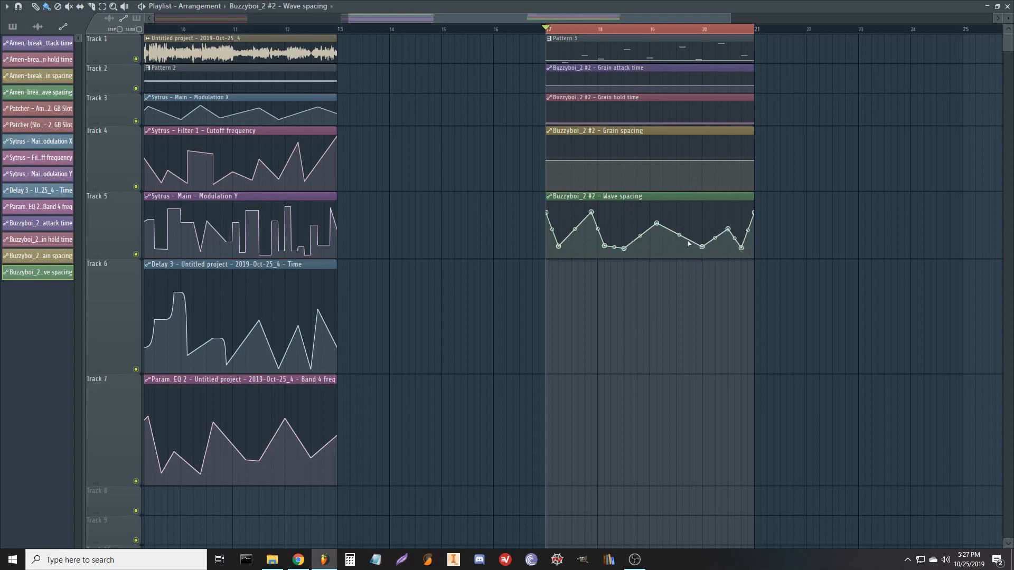
Shape the Grain spacing automation on Track 4 into a zigzag with a high early peak and smaller following peaks
right_click(565, 177)
right_click(586, 145)
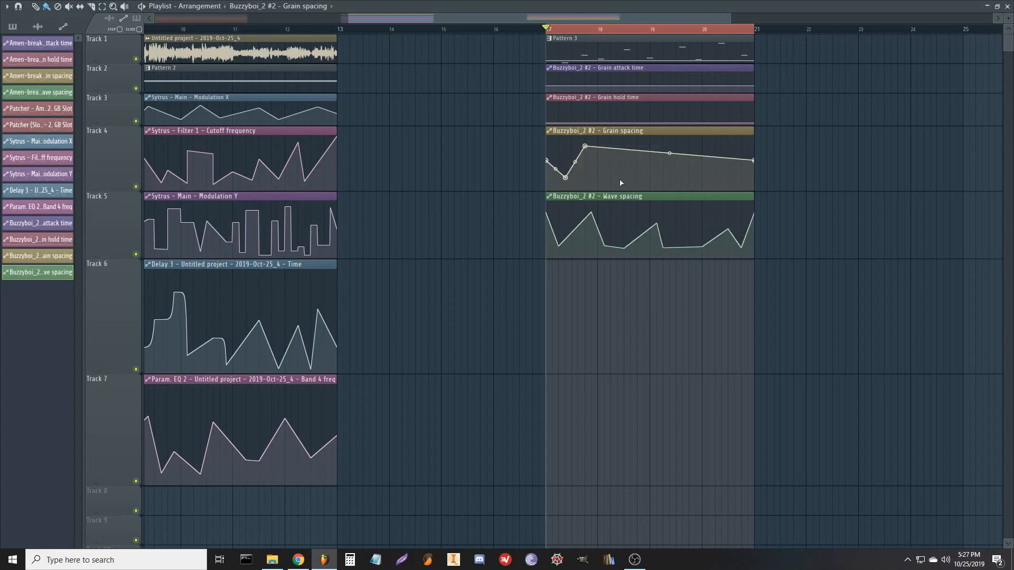
right_click(625, 182)
right_click(689, 185)
right_click(663, 168)
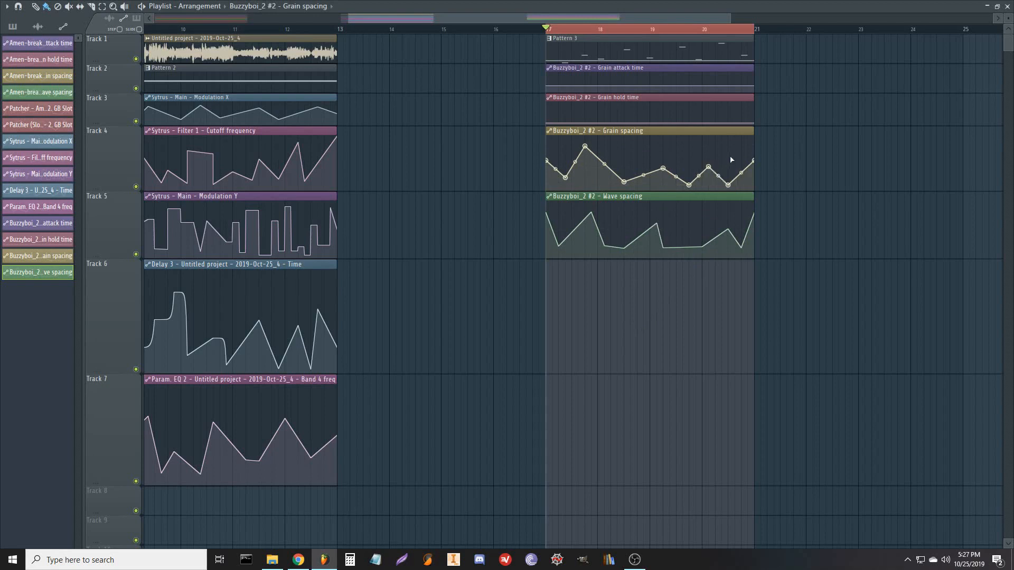
Add alternating peaks and dips to the Grain hold time automation on Track 3
right_click(578, 108)
right_click(604, 121)
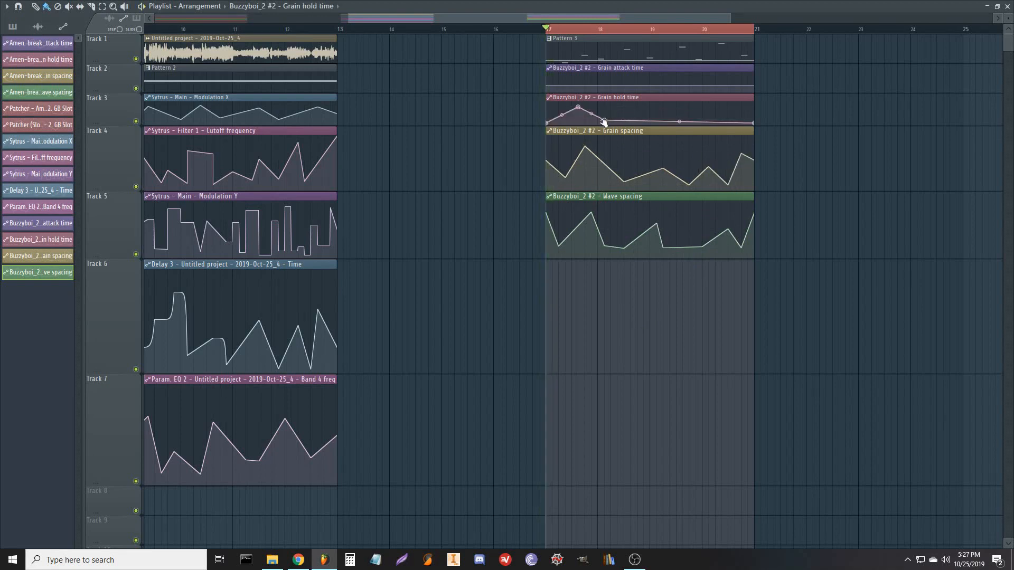
right_click(696, 108)
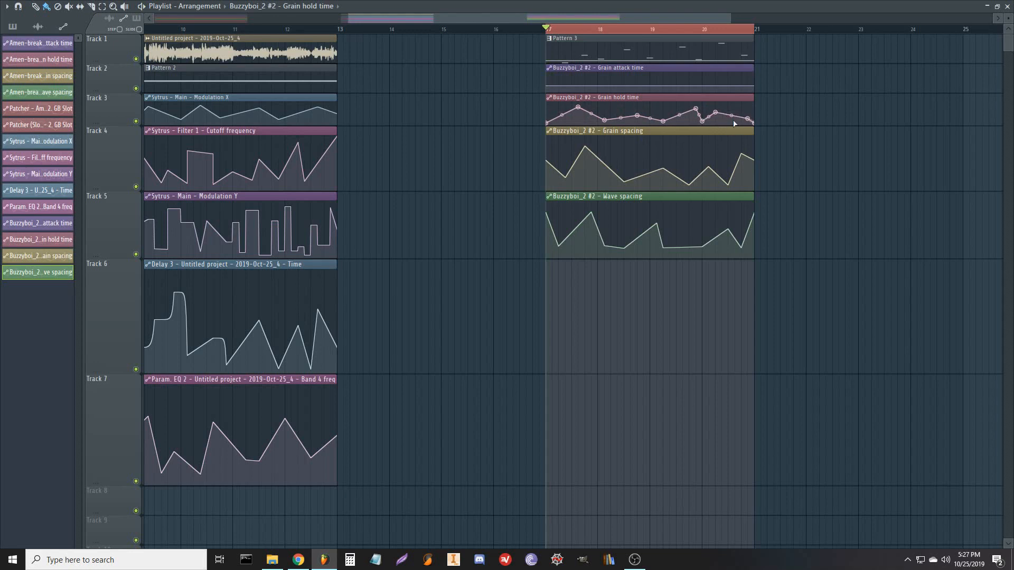
Raise the start of the Grain attack time automation on Track 2 and add rises and an abrupt drop along it
left_click_drag(547, 84, 547, 74)
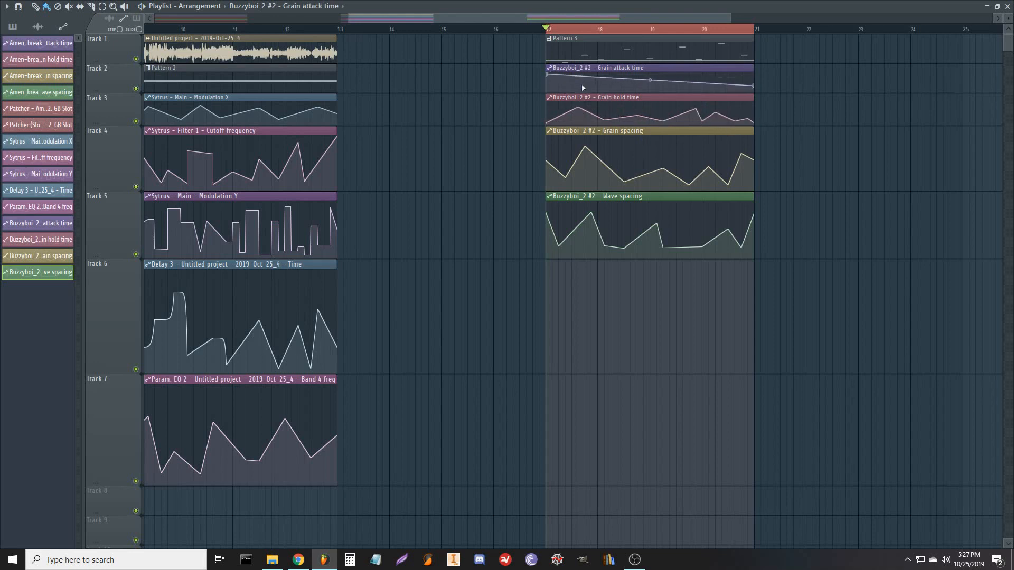
right_click(585, 91)
right_click(617, 82)
right_click(640, 88)
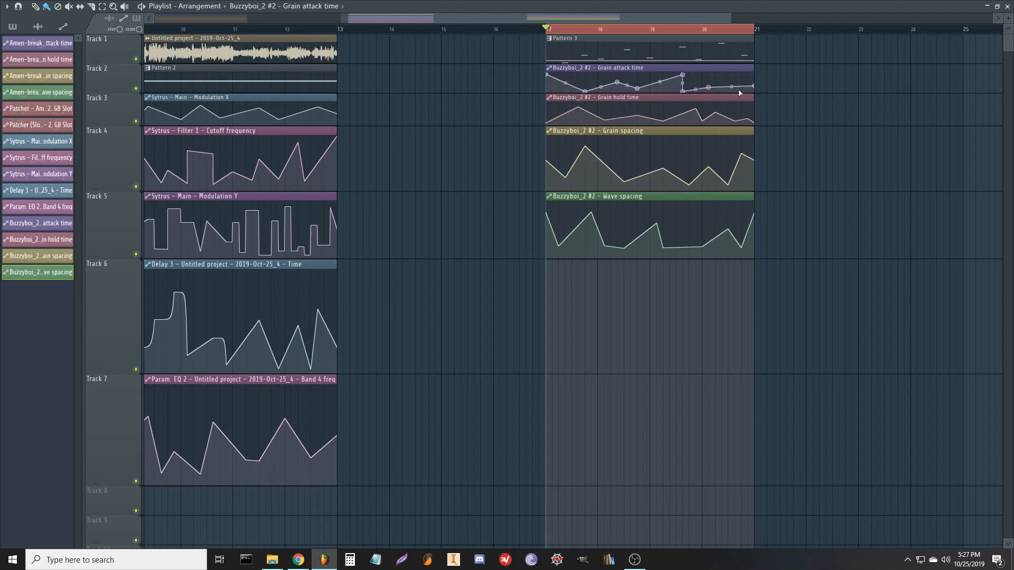
Play the granulized section briefly to hear the automation and put the Granulizer window away
key("space")
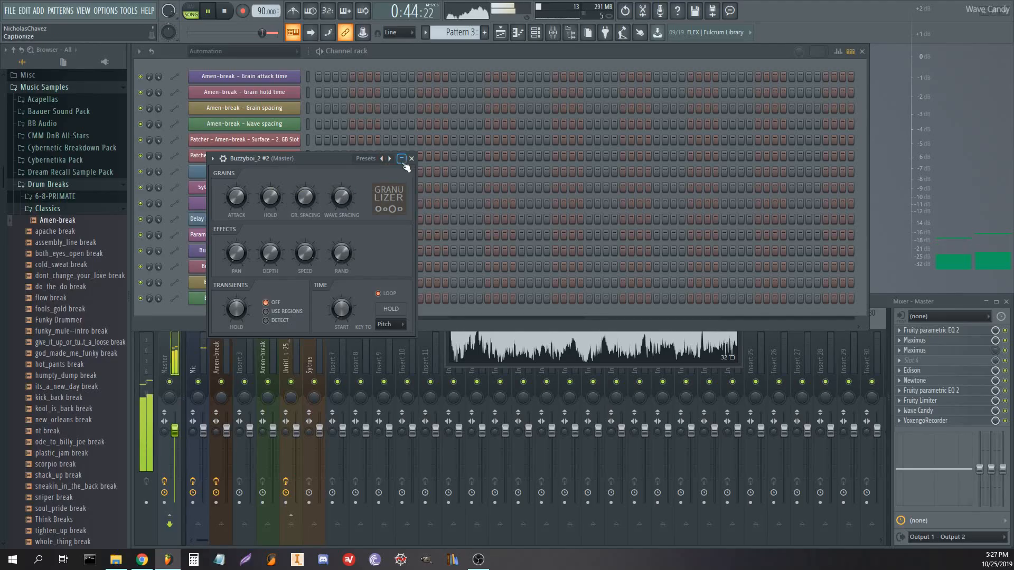
left_click(402, 158)
key("space")
Show the Fuckery channel group and route the Buzzyboi_2 #2 channel to mixer insert 7
left_click(234, 52)
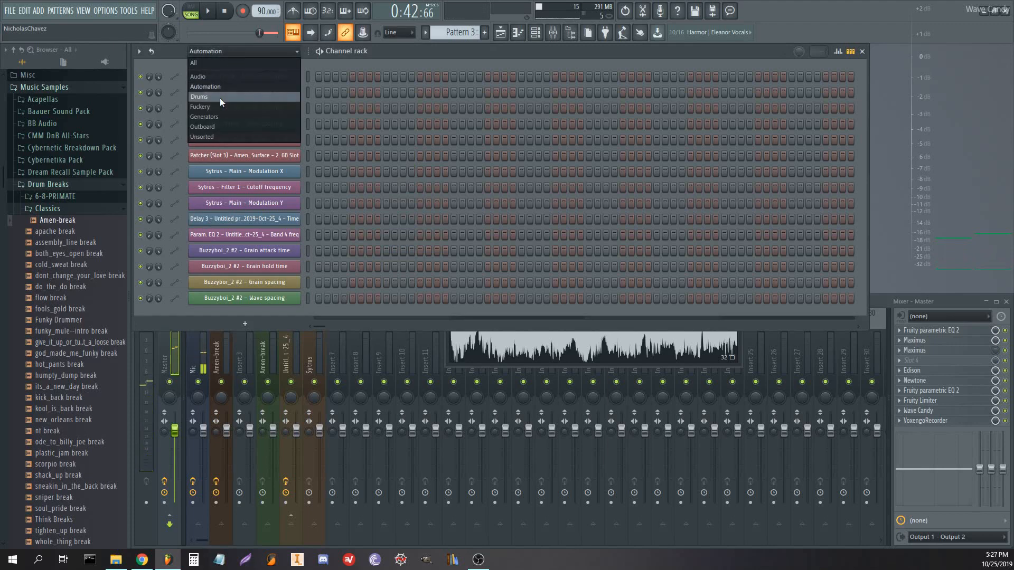
left_click(216, 108)
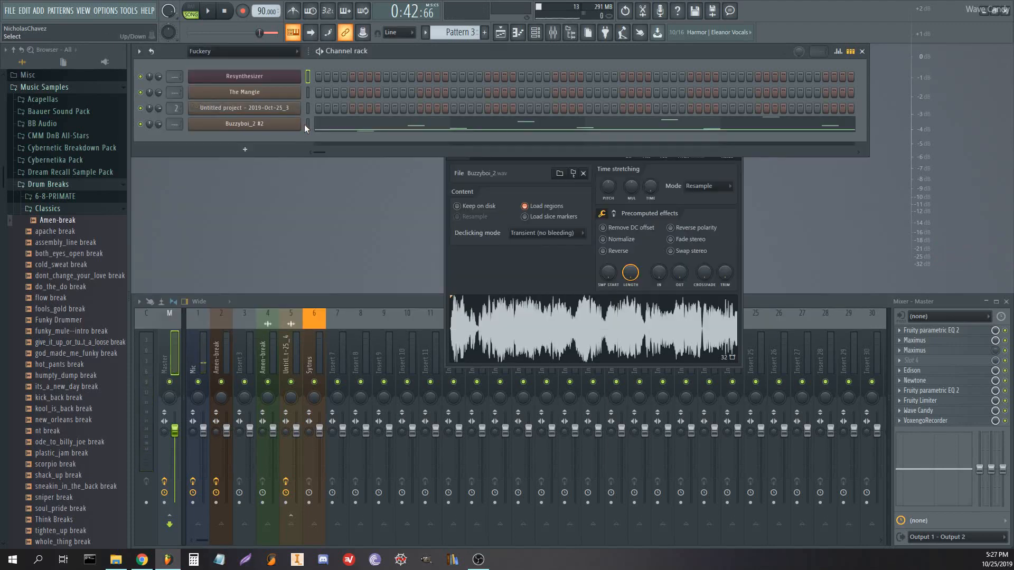
left_click(339, 343)
key("ctrl+l")
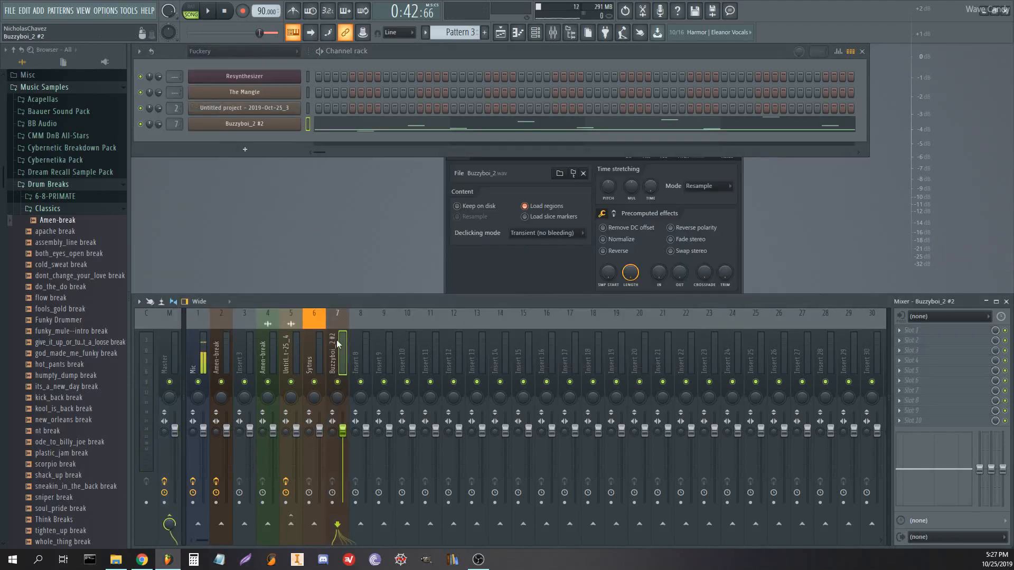
Load Fruity WaveShaper in slot 1 of insert 7, bend its curve upward from the midpoint and start playback
left_click(932, 335)
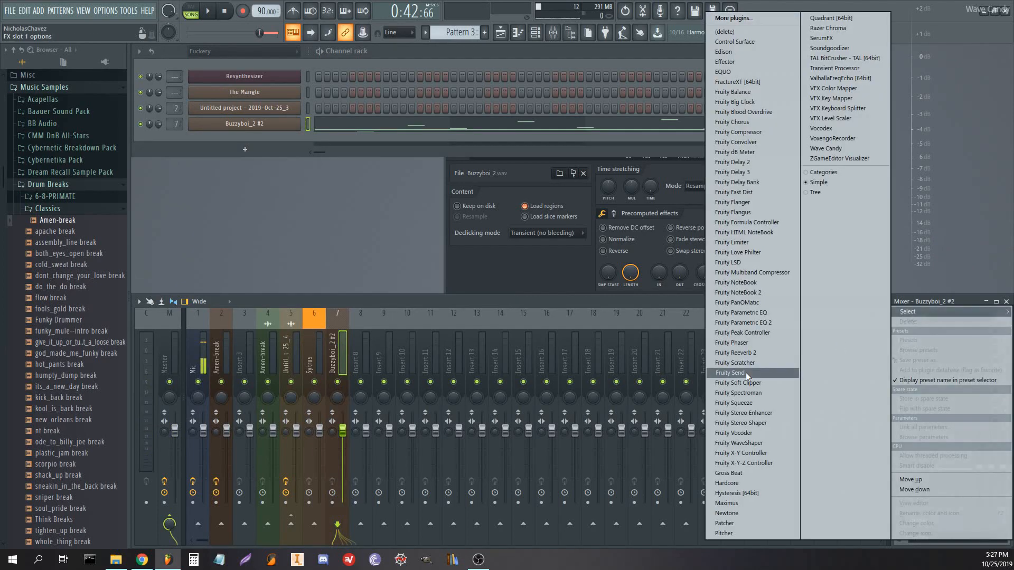
left_click(746, 449)
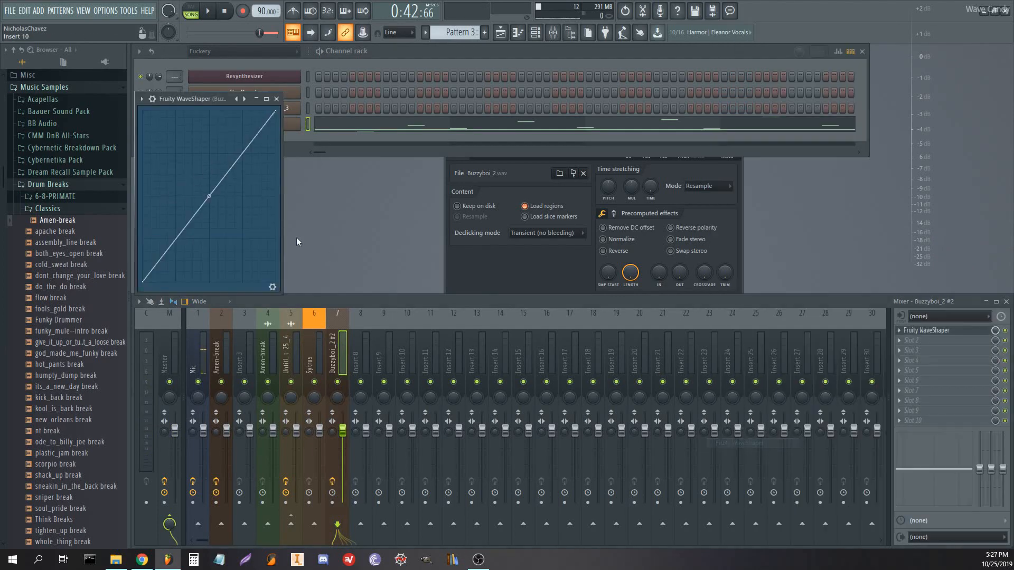
left_click_drag(209, 195, 209, 138)
key("space")
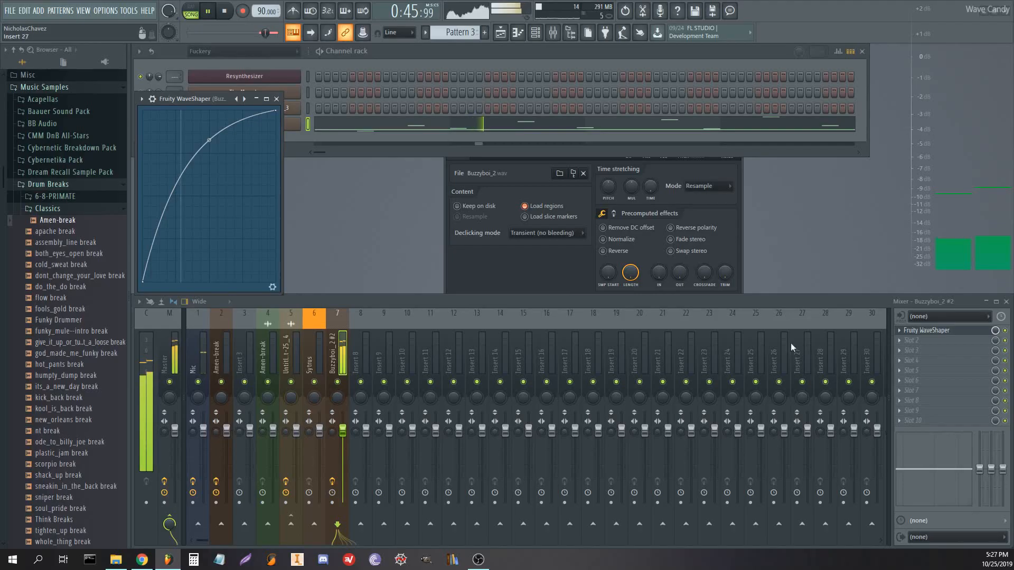
Load Fruity Parametric EQ 2 in slot 2 of insert 7 and set its band 1 type to High pass
left_click(910, 341)
left_click(750, 323)
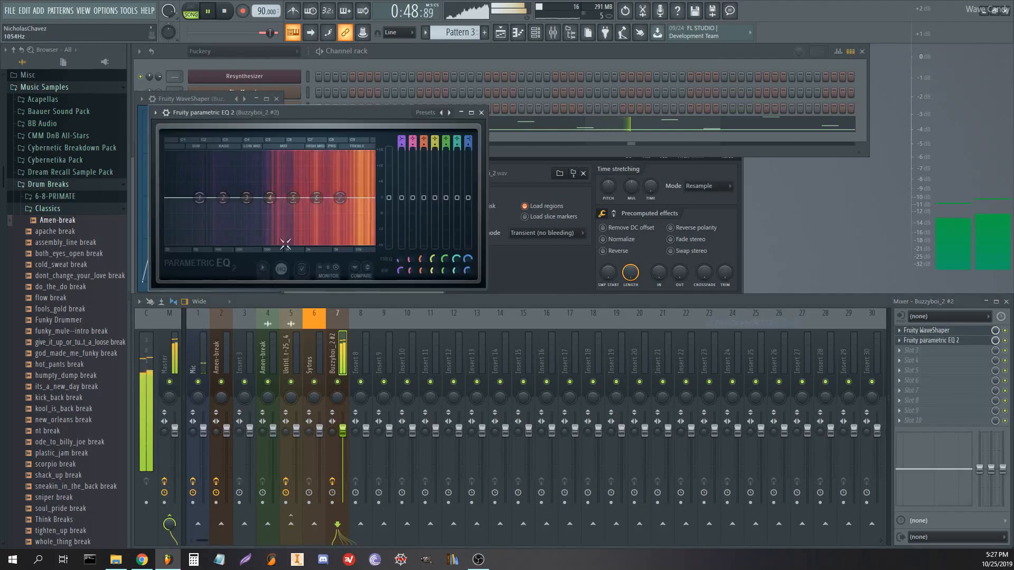
right_click(200, 198)
mouse_move(214, 225)
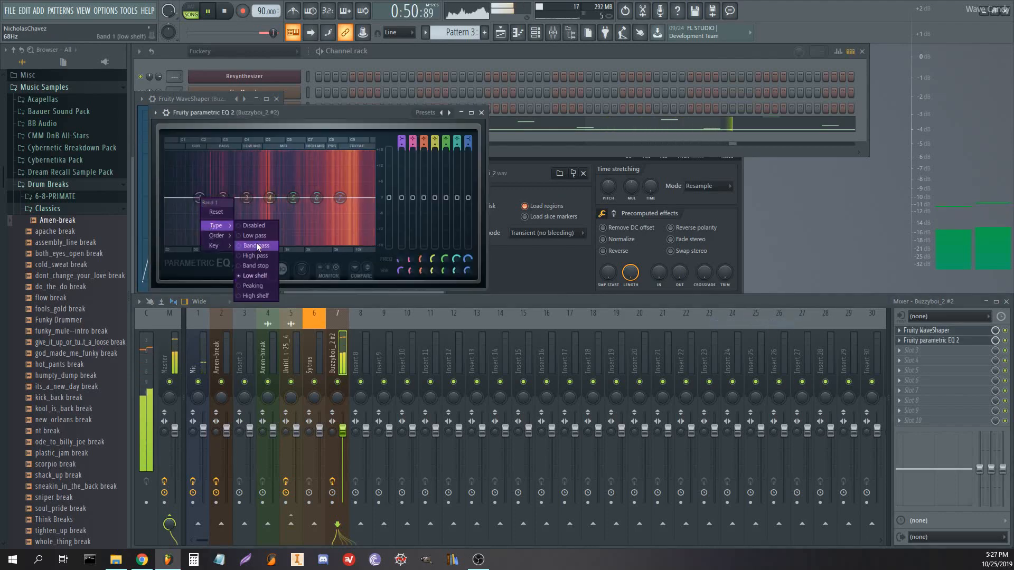
left_click(241, 245)
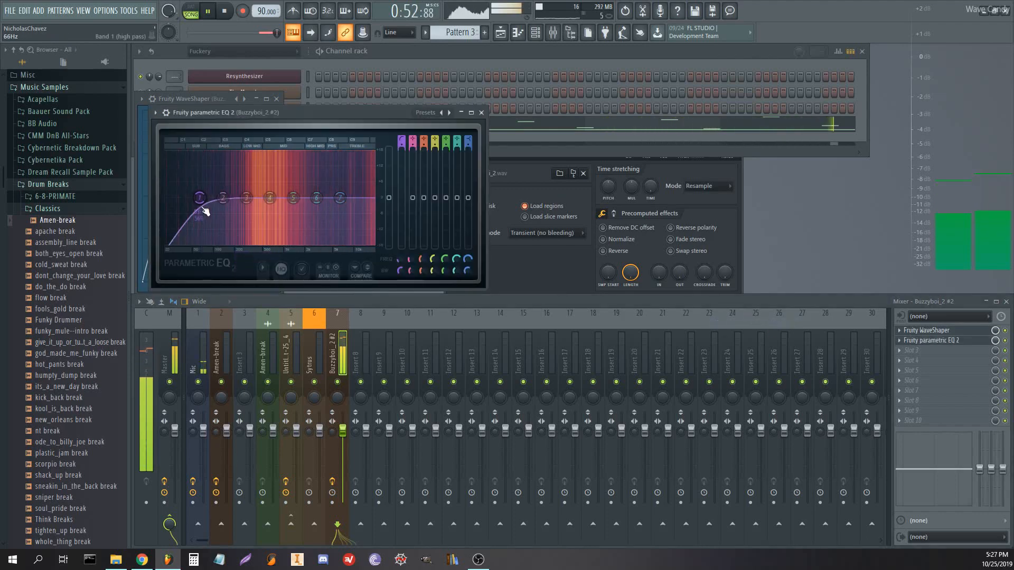
Pull EQ band 7 slightly down and to lower frequencies to soften the highs, and close the channel settings and effect windows
left_click_drag(341, 198, 313, 209)
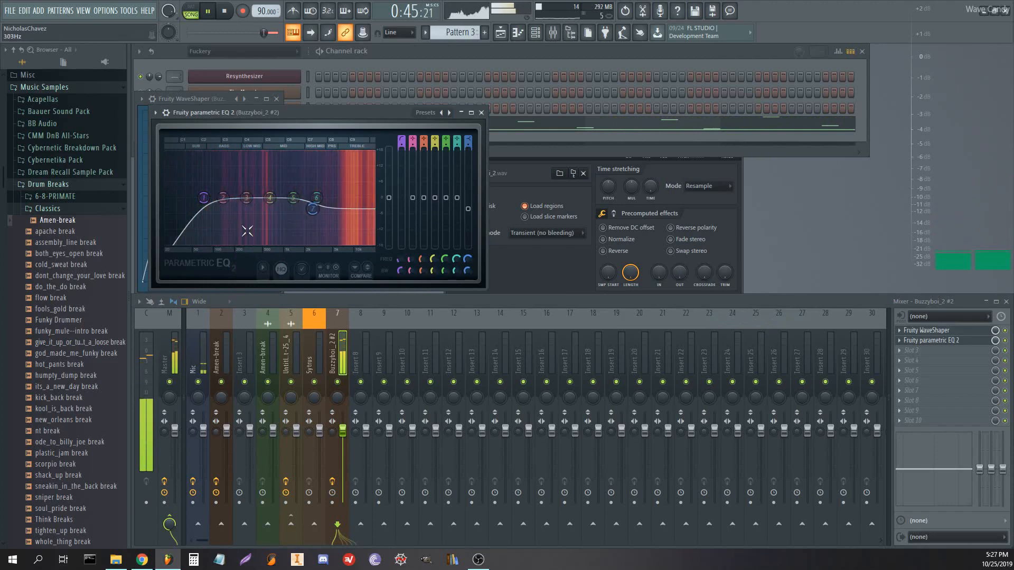
left_click(727, 164)
left_click(735, 131)
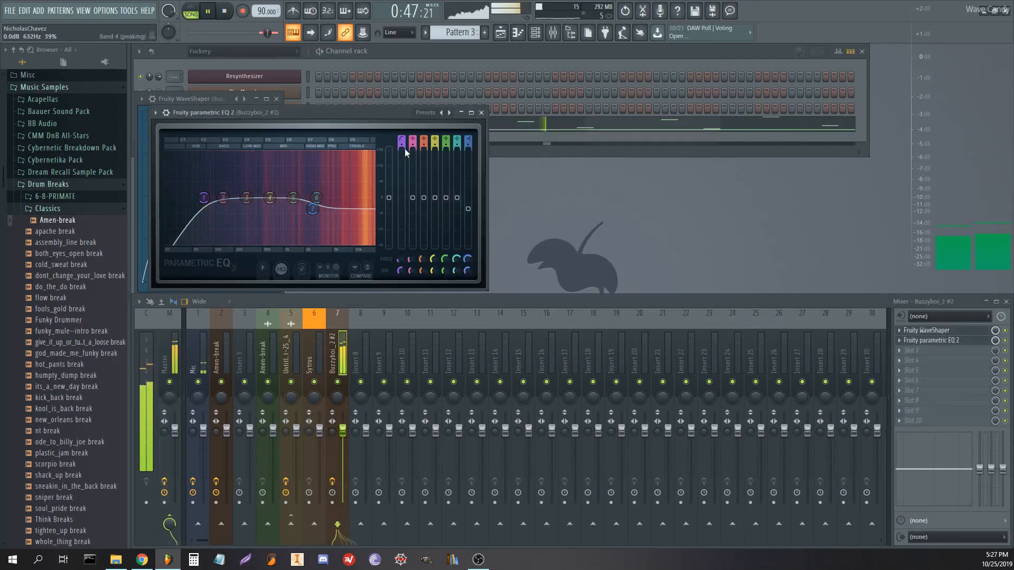
left_click(481, 113)
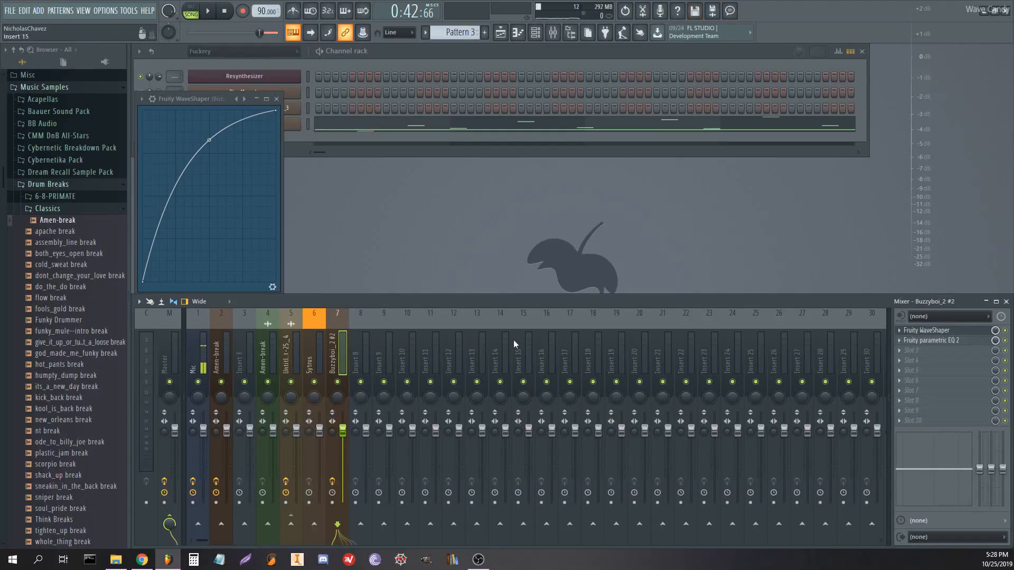
left_click(926, 331)
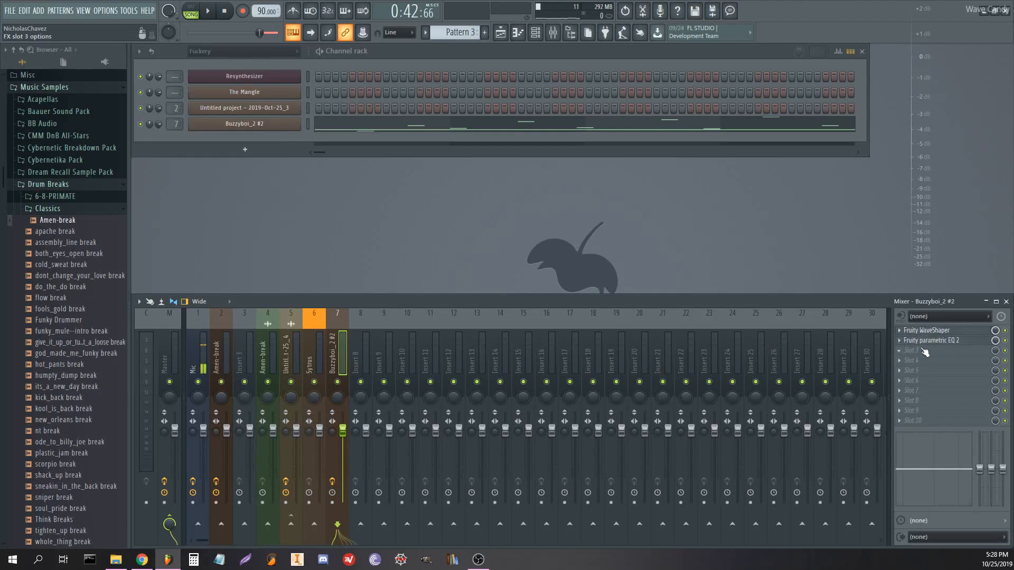
Load Gross Beat in slot 3 of insert 7, replace it with Patcher and apply the Gross Beat high pass preset
left_click(924, 351)
left_click(738, 474)
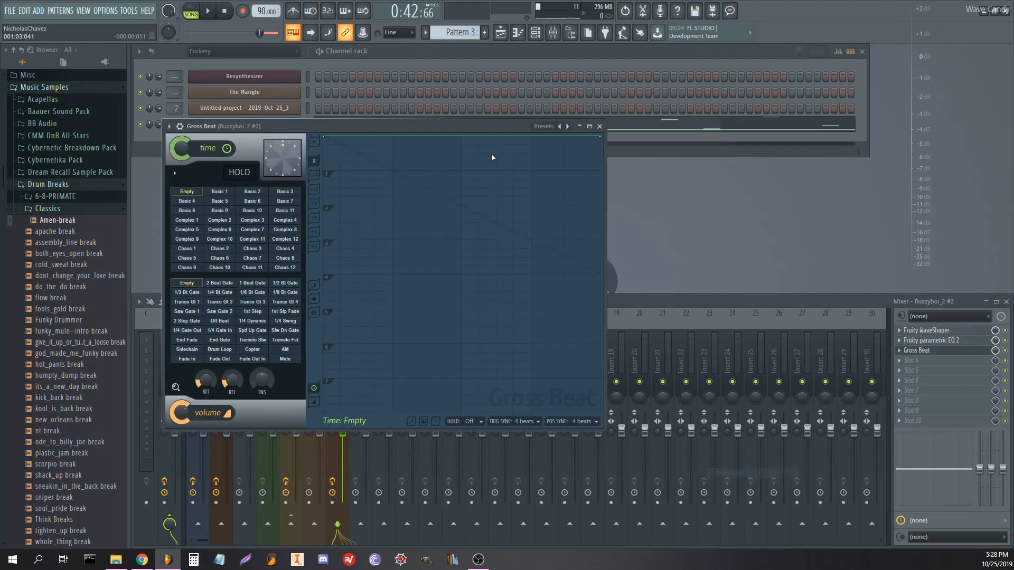
left_click(902, 349)
mouse_move(910, 298)
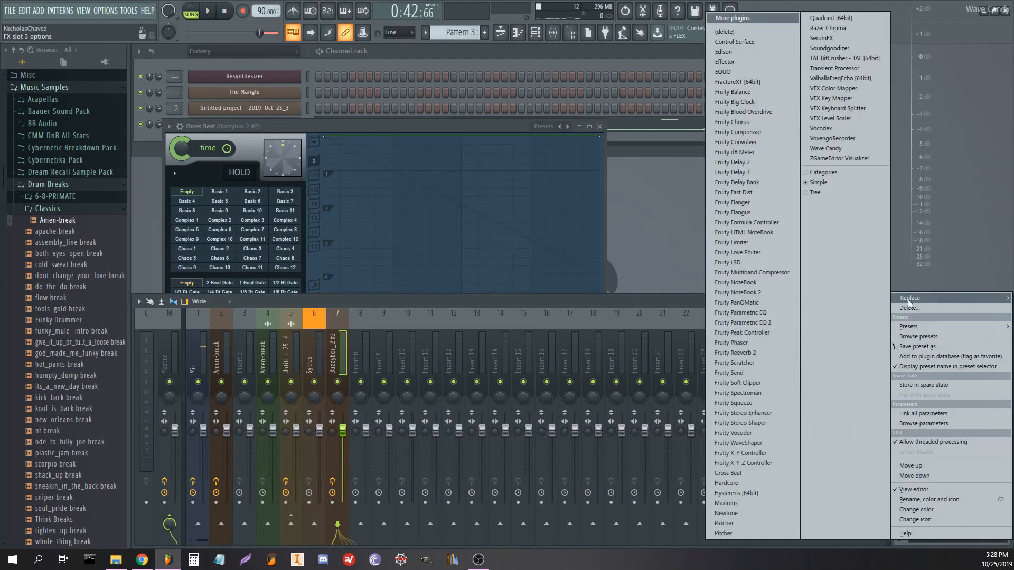
left_click(744, 522)
left_click(420, 126)
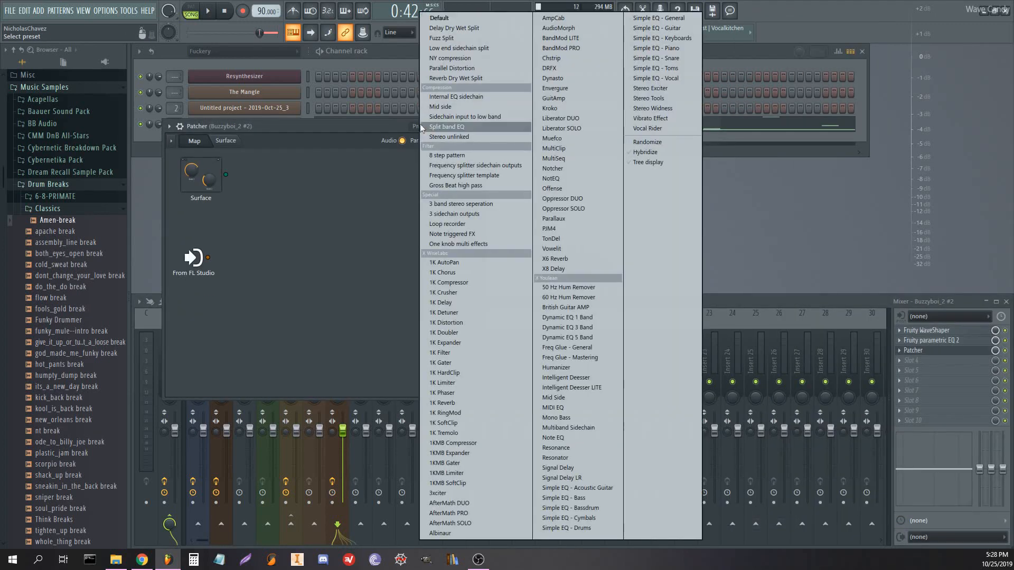
left_click(458, 186)
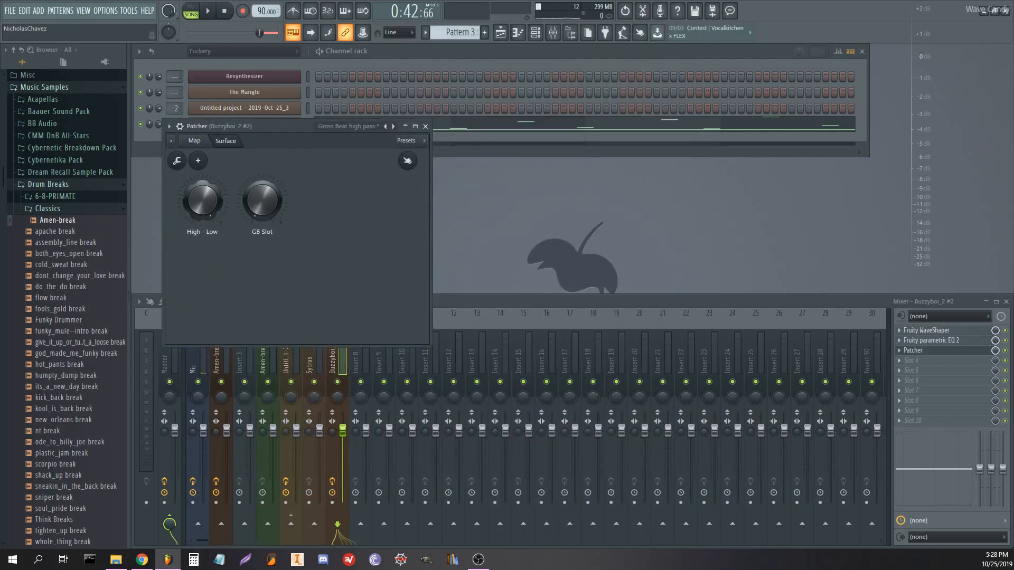
Create an automation clip for Patcher's GB Slot knob and shape it with several uneven peaks and dips across bars 17 to 21
right_click(263, 201)
left_click(319, 288)
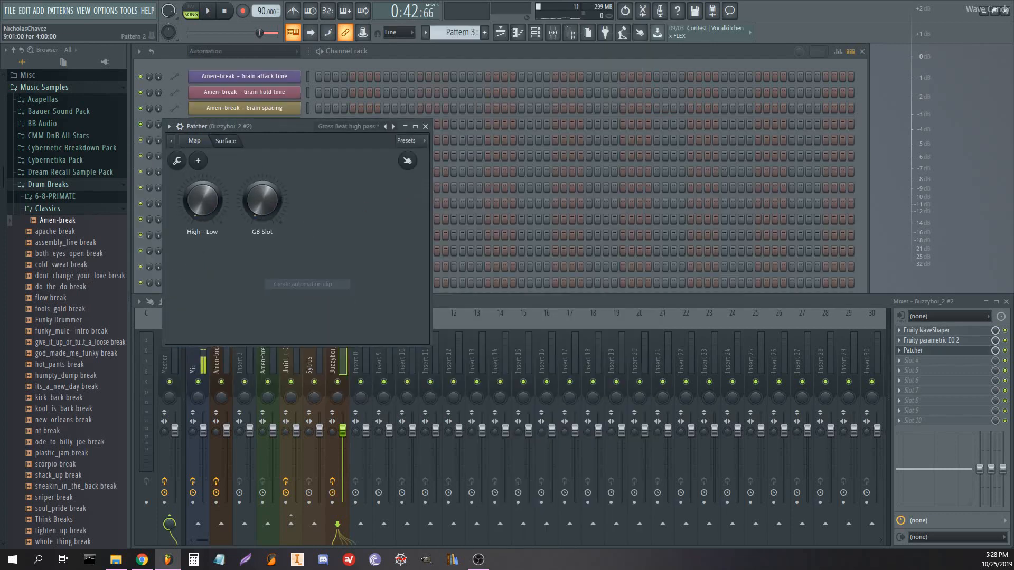
left_click(557, 300)
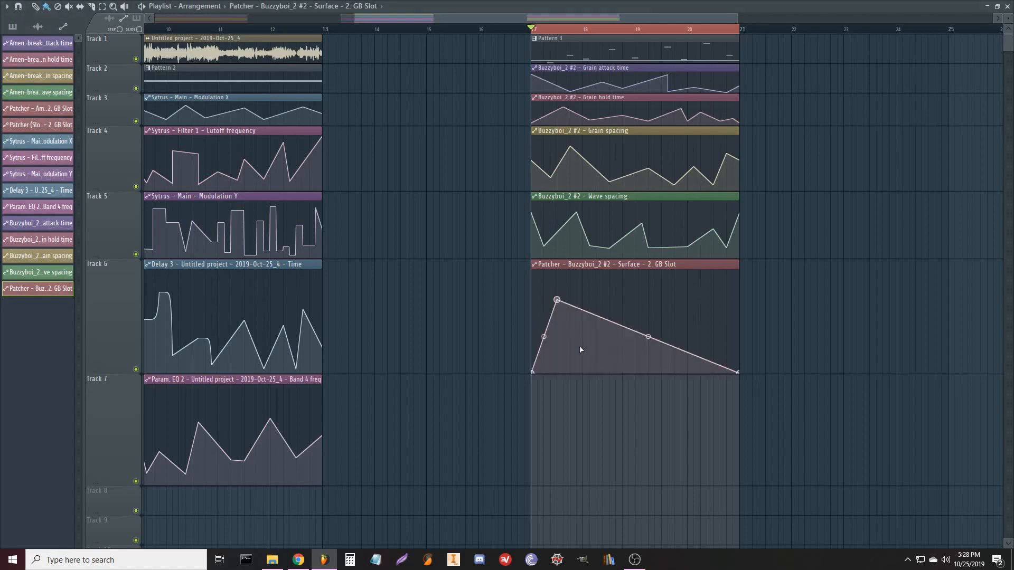
left_click(583, 360)
left_click(668, 337)
left_click(642, 319)
left_click(720, 284)
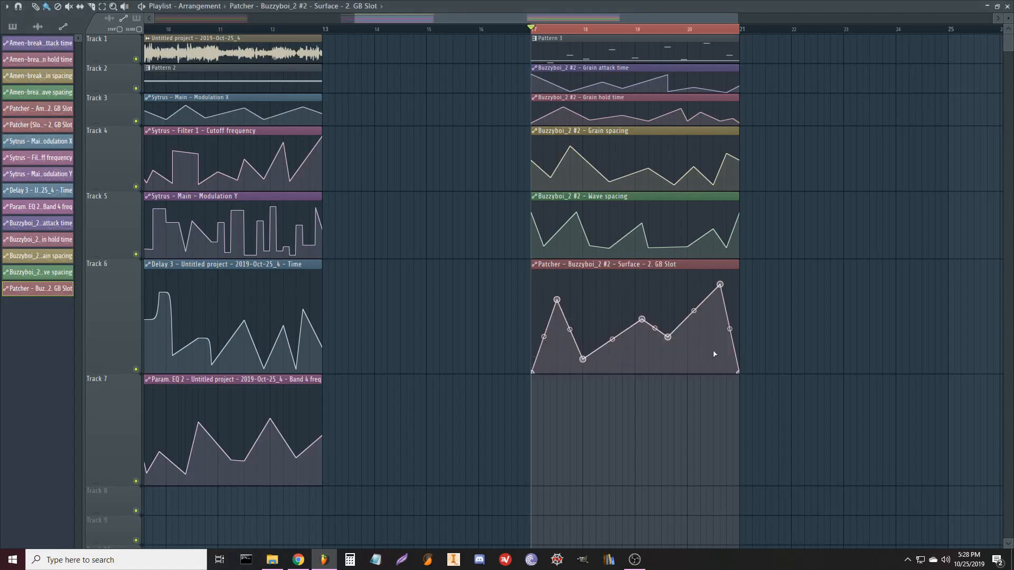
left_click(707, 369)
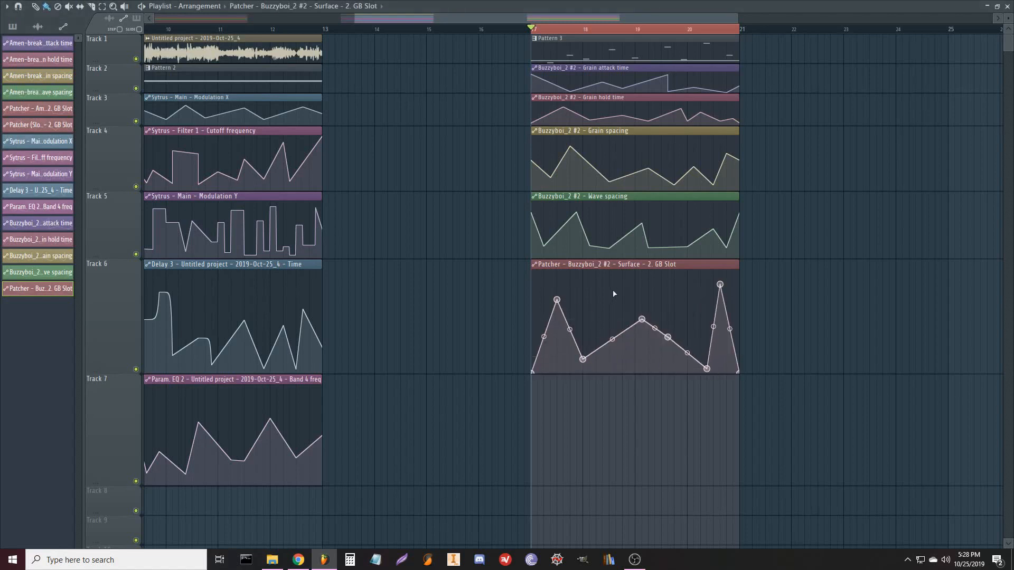
left_click_drag(613, 290, 616, 272)
Play the section to hear the GB Slot automation, closing the Patcher window during playback
key("space")
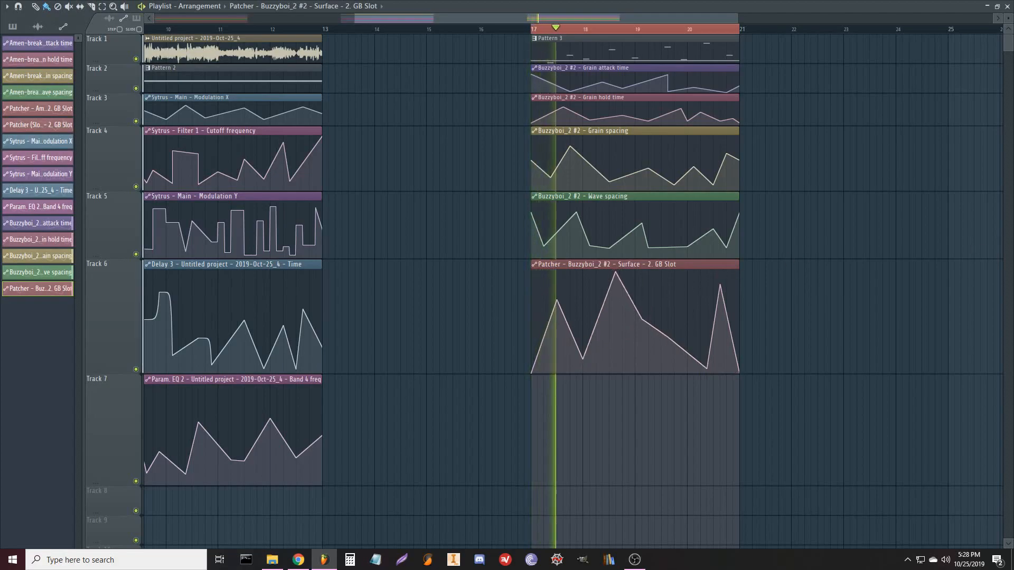
key("F5")
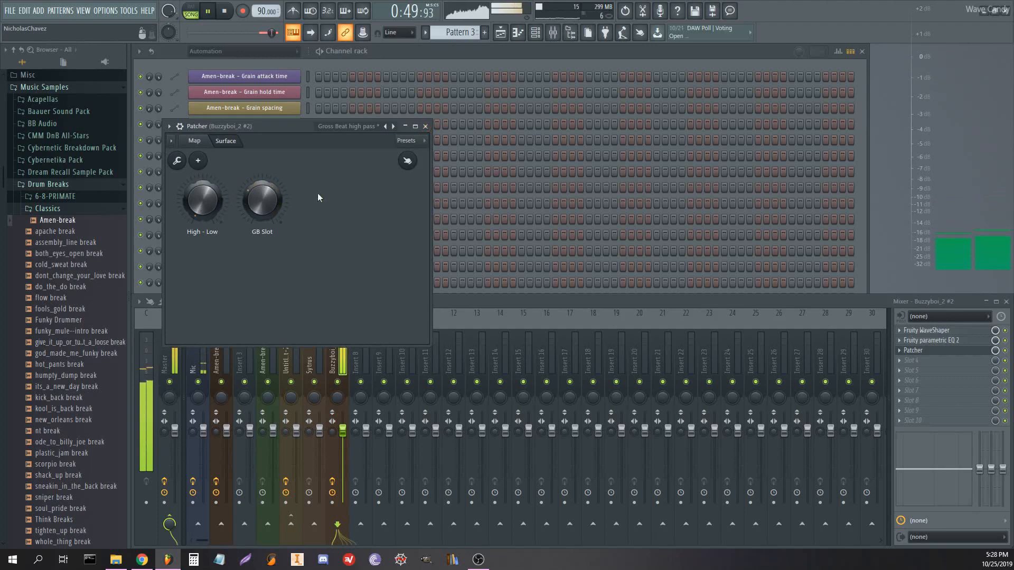
left_click(426, 126)
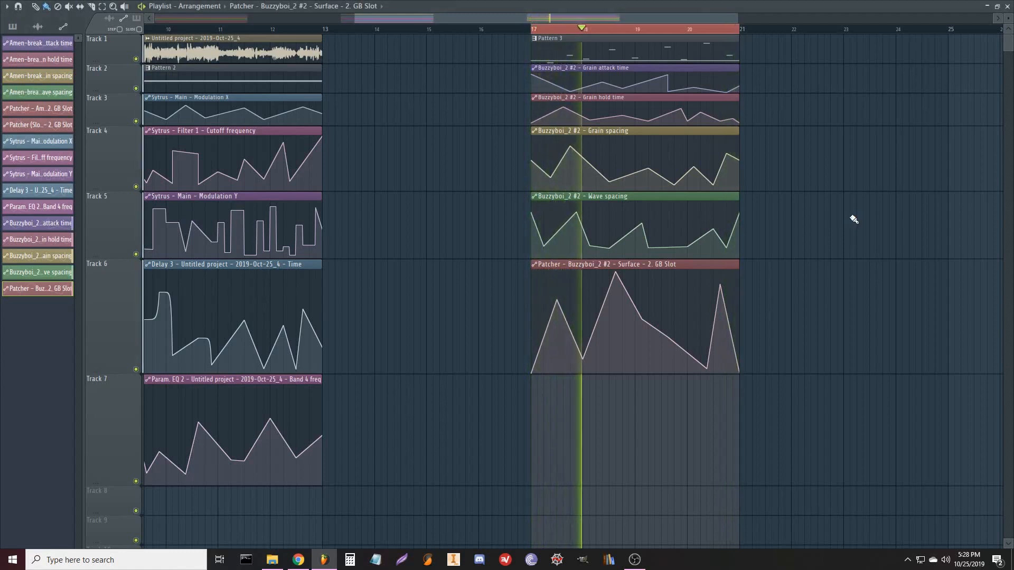
left_click_drag(821, 222, 706, 229)
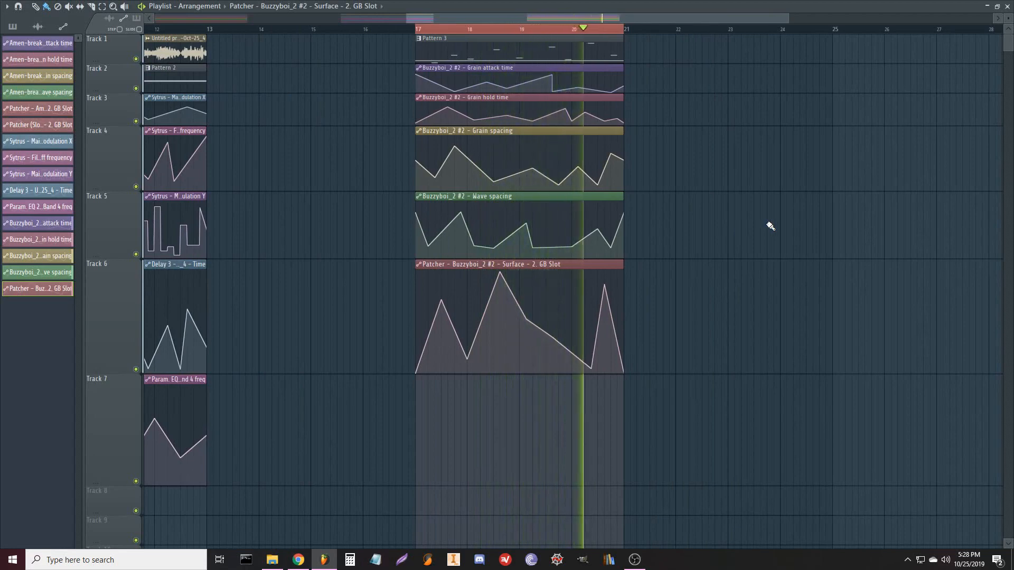
key("space")
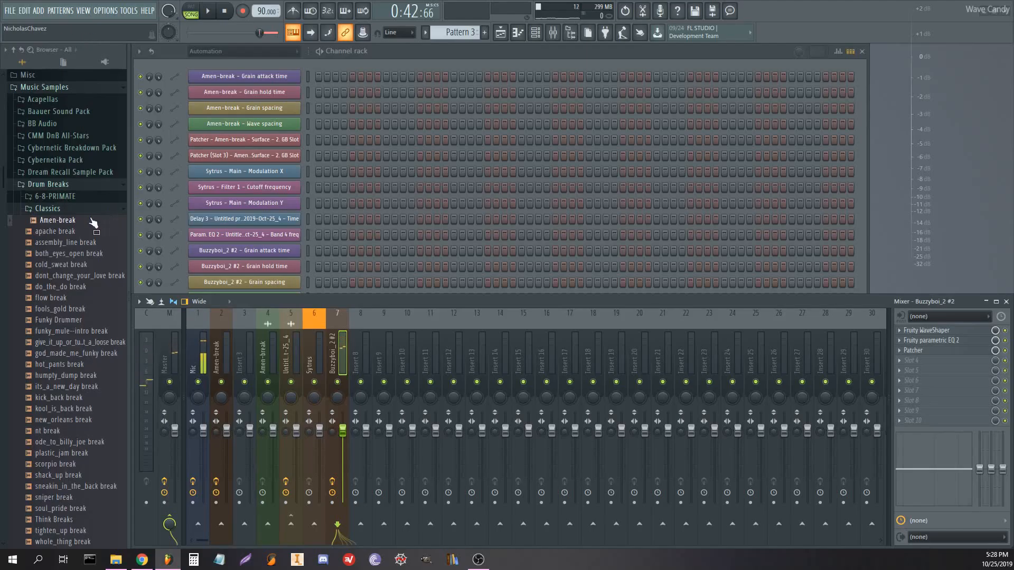
Select the Amen-break sample in the browser for comparison and replay the processed section from bar 17
left_click(84, 221)
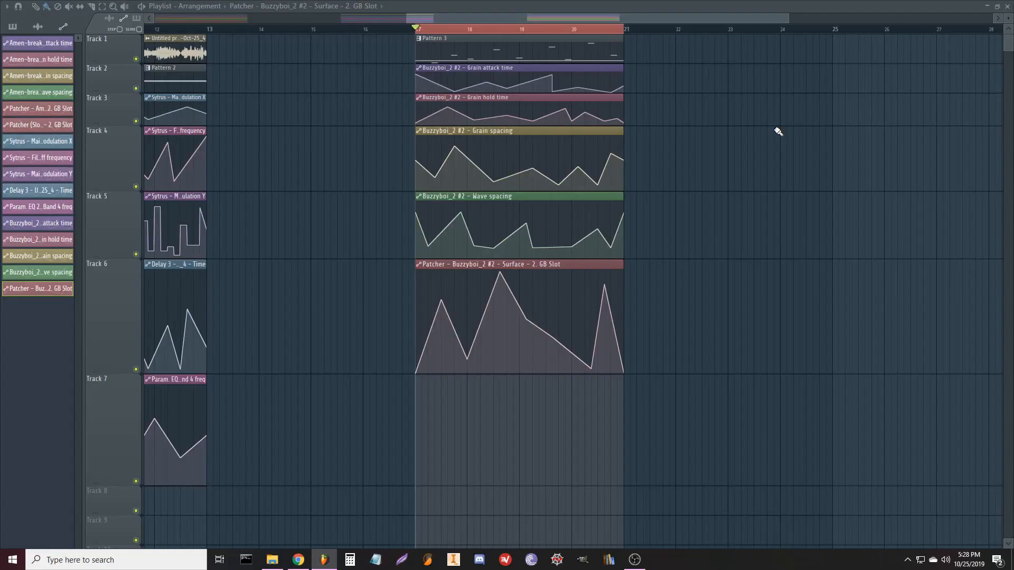
key("space")
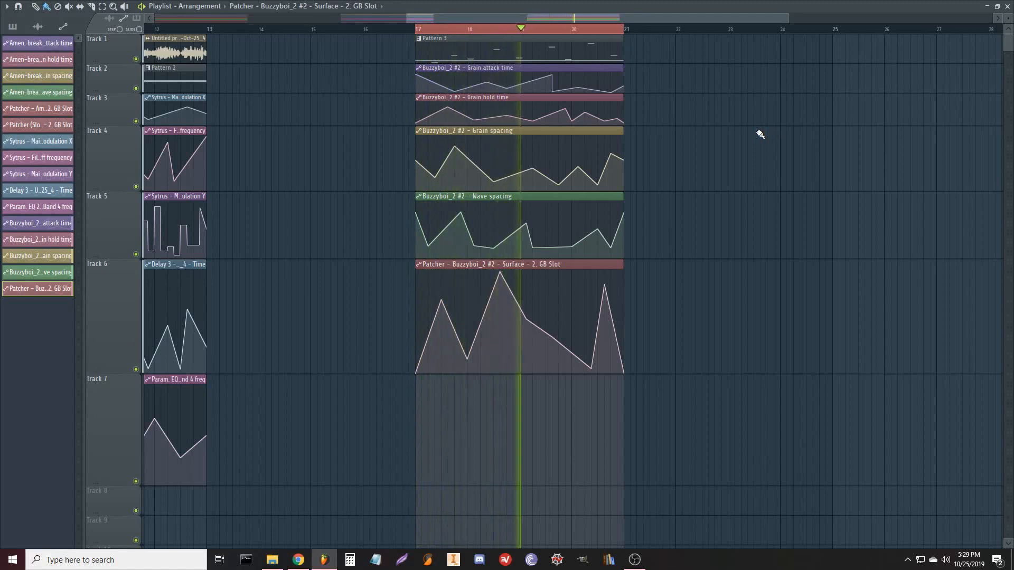
key("space")
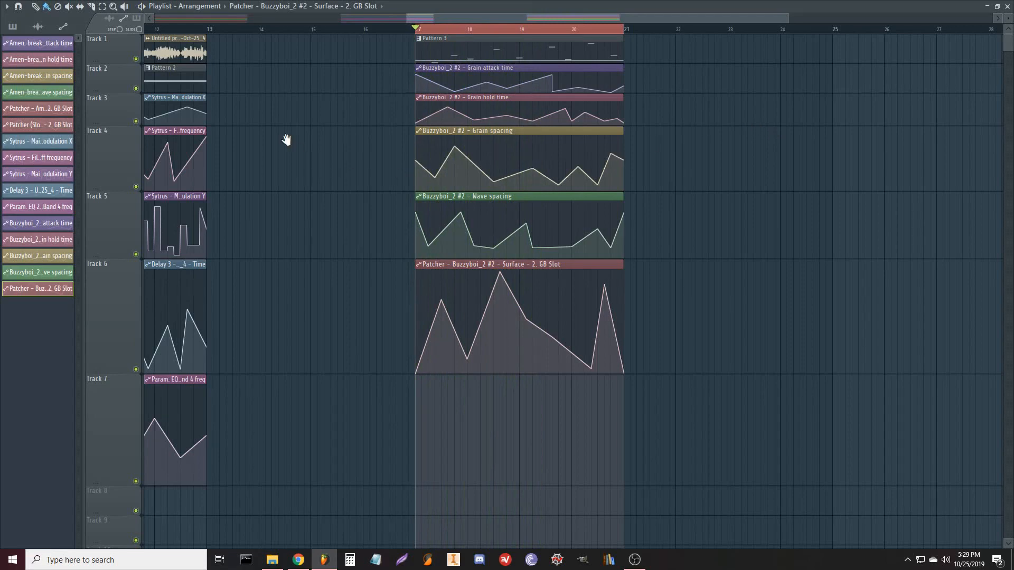
mouse_move(361, 191)
left_mouse_down()
mouse_move(826, 199)
mouse_move(433, 199)
left_mouse_up()
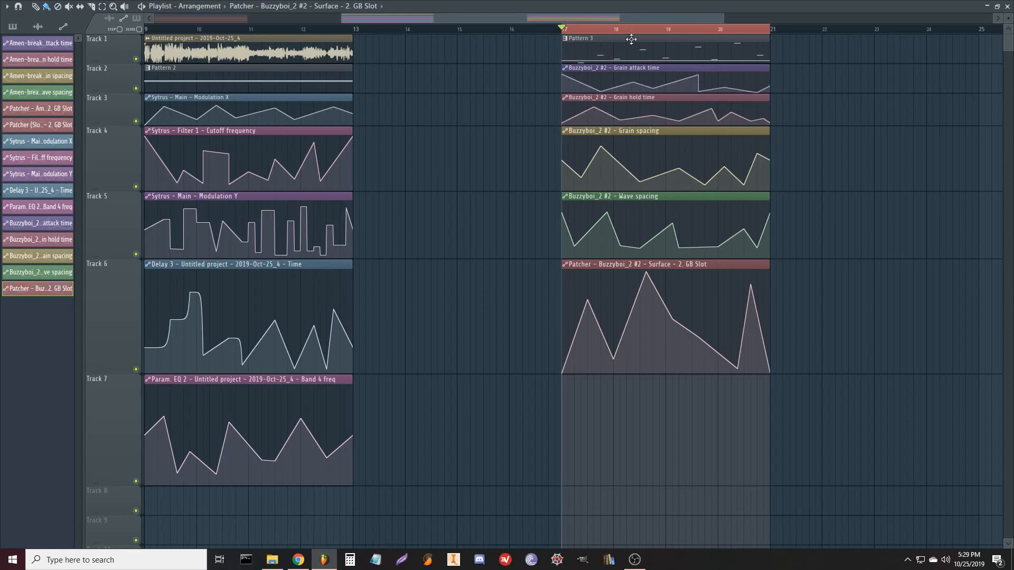
scroll(645, 29, "down", 1)
scroll(644, 27, "down", 3)
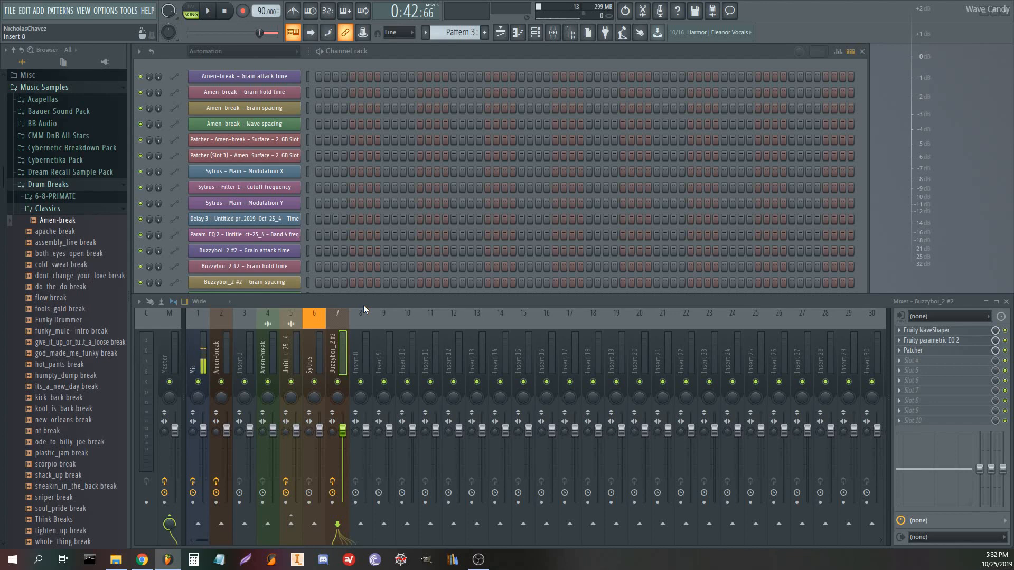
Show the Fuckery channel group and view the Resynthesizer's IMG page, closing its window when done
left_click(281, 52)
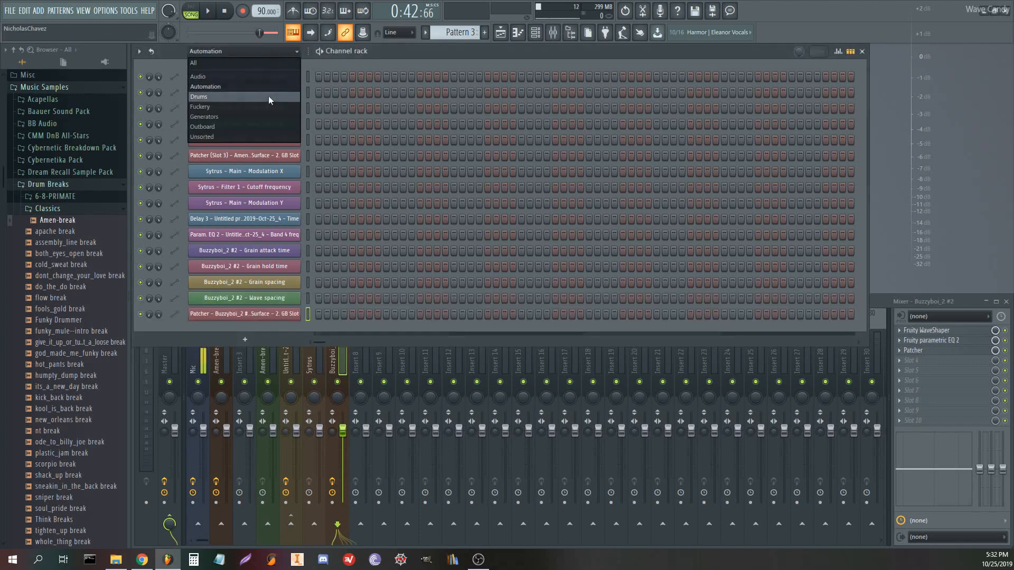
left_click(258, 116)
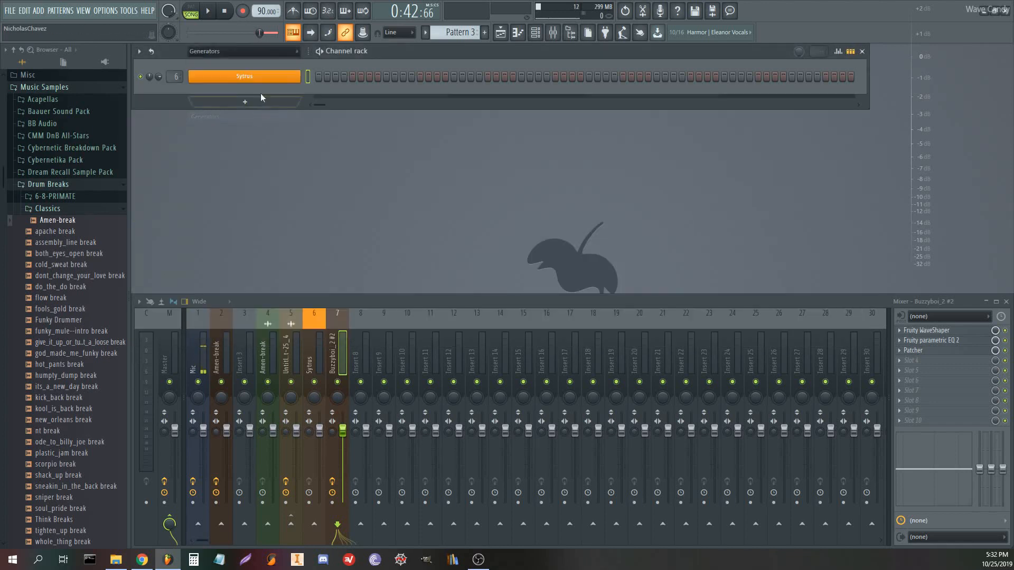
left_click(244, 53)
left_click(232, 114)
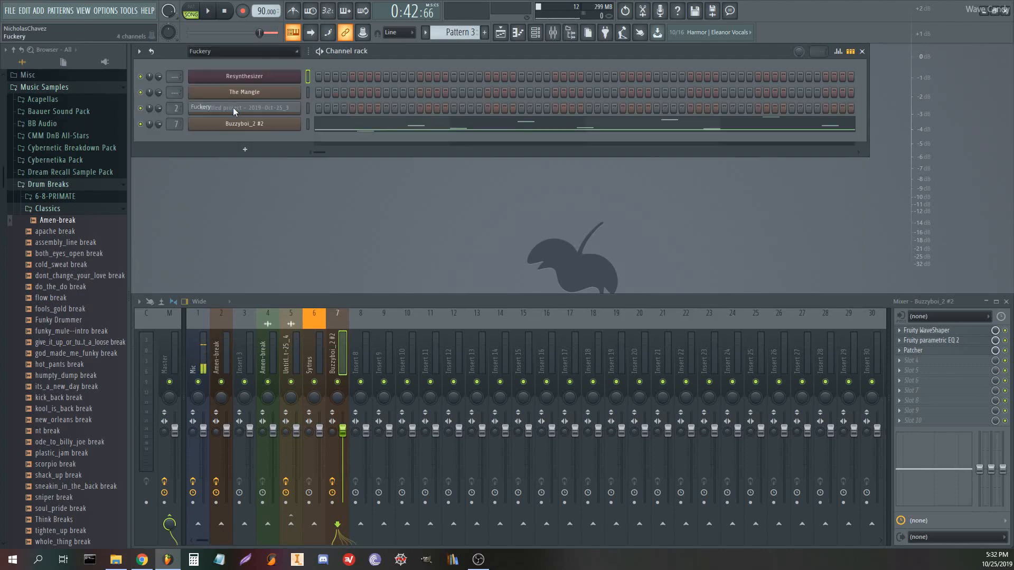
left_click(263, 77)
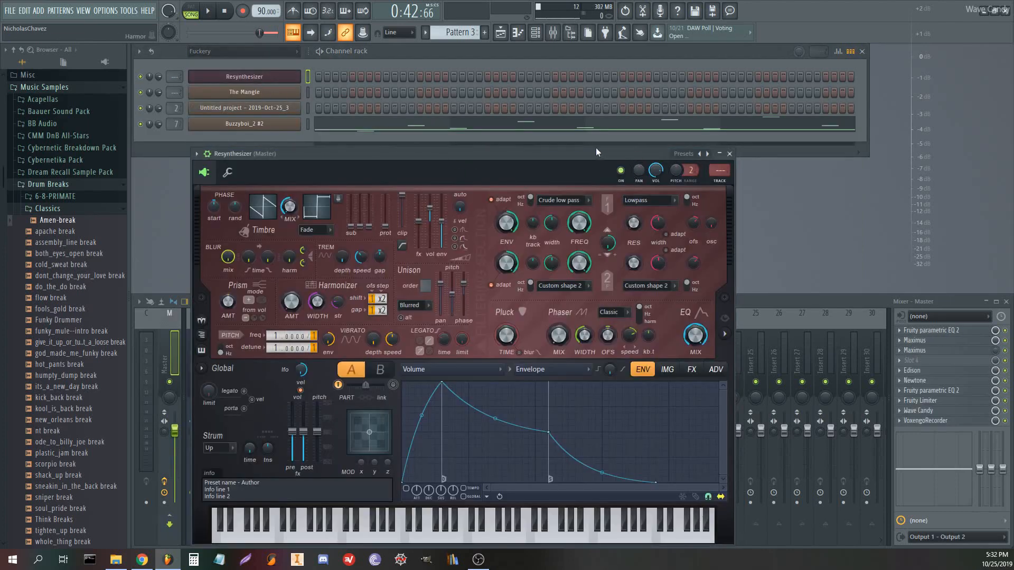
left_click(667, 370)
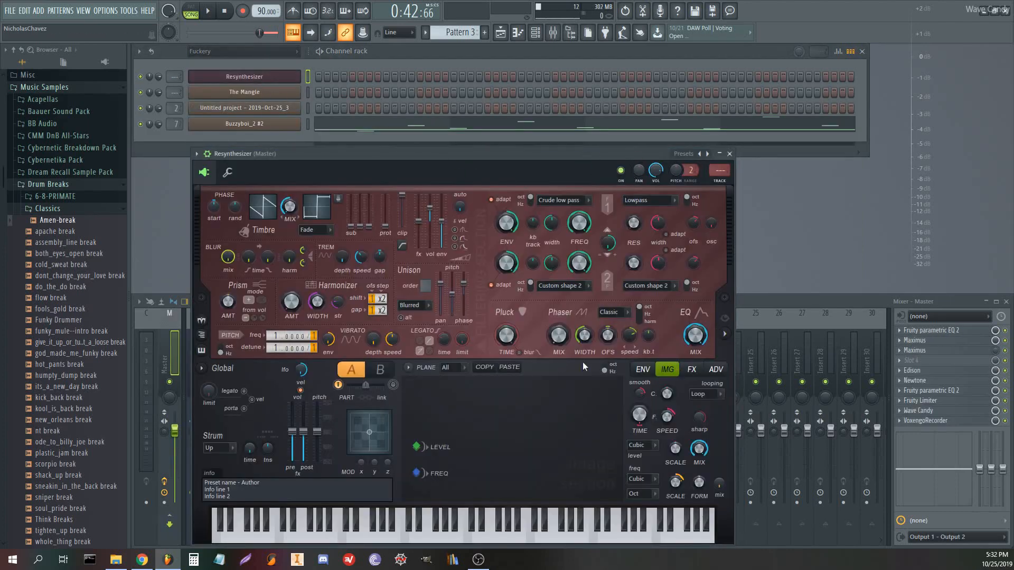
left_click(730, 155)
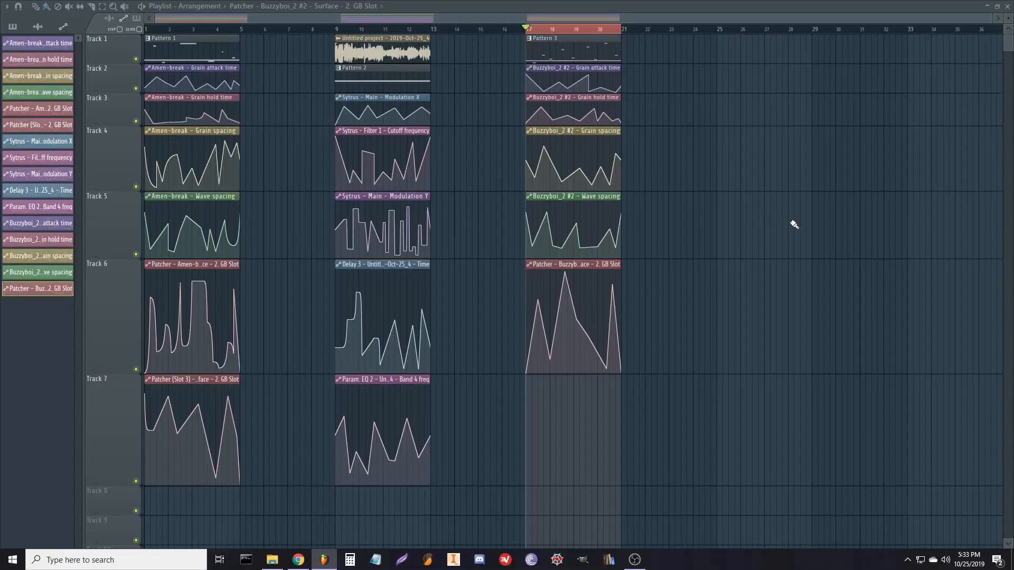
scroll(787, 220, "down", 3)
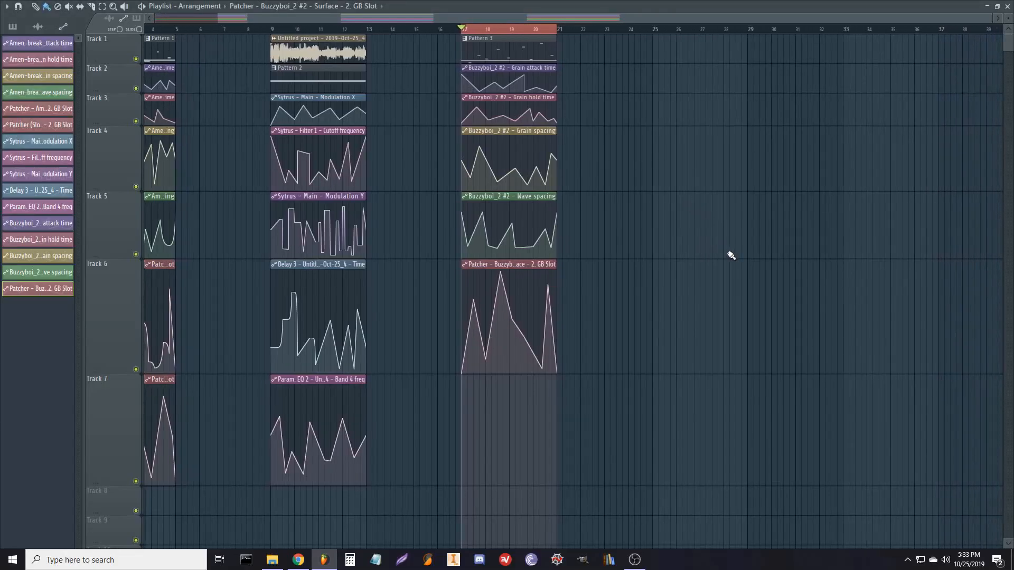